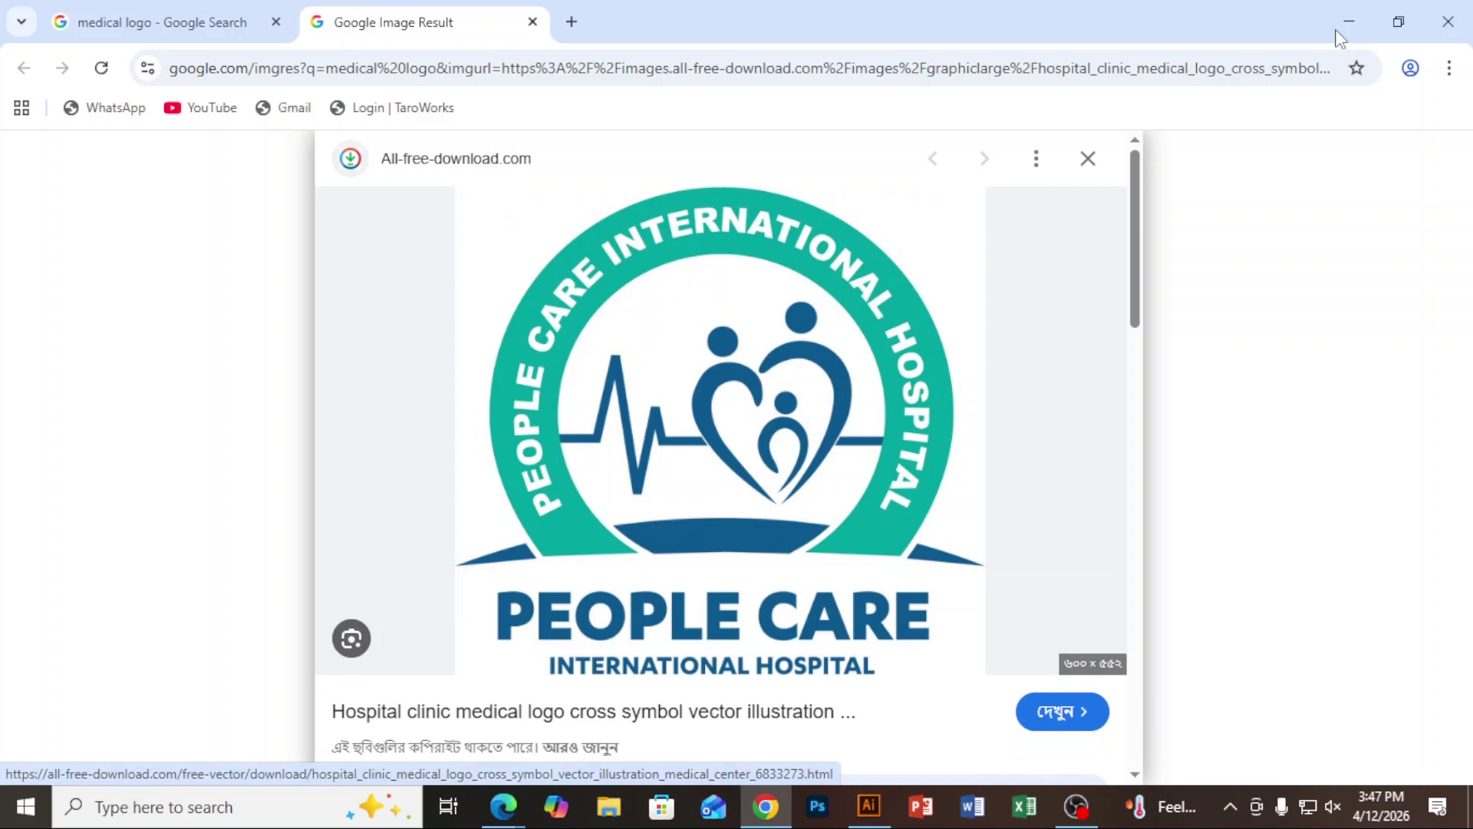
Copy the People Care International Hospital logo image from the search result and switch to Illustrator.
right_click(761, 307)
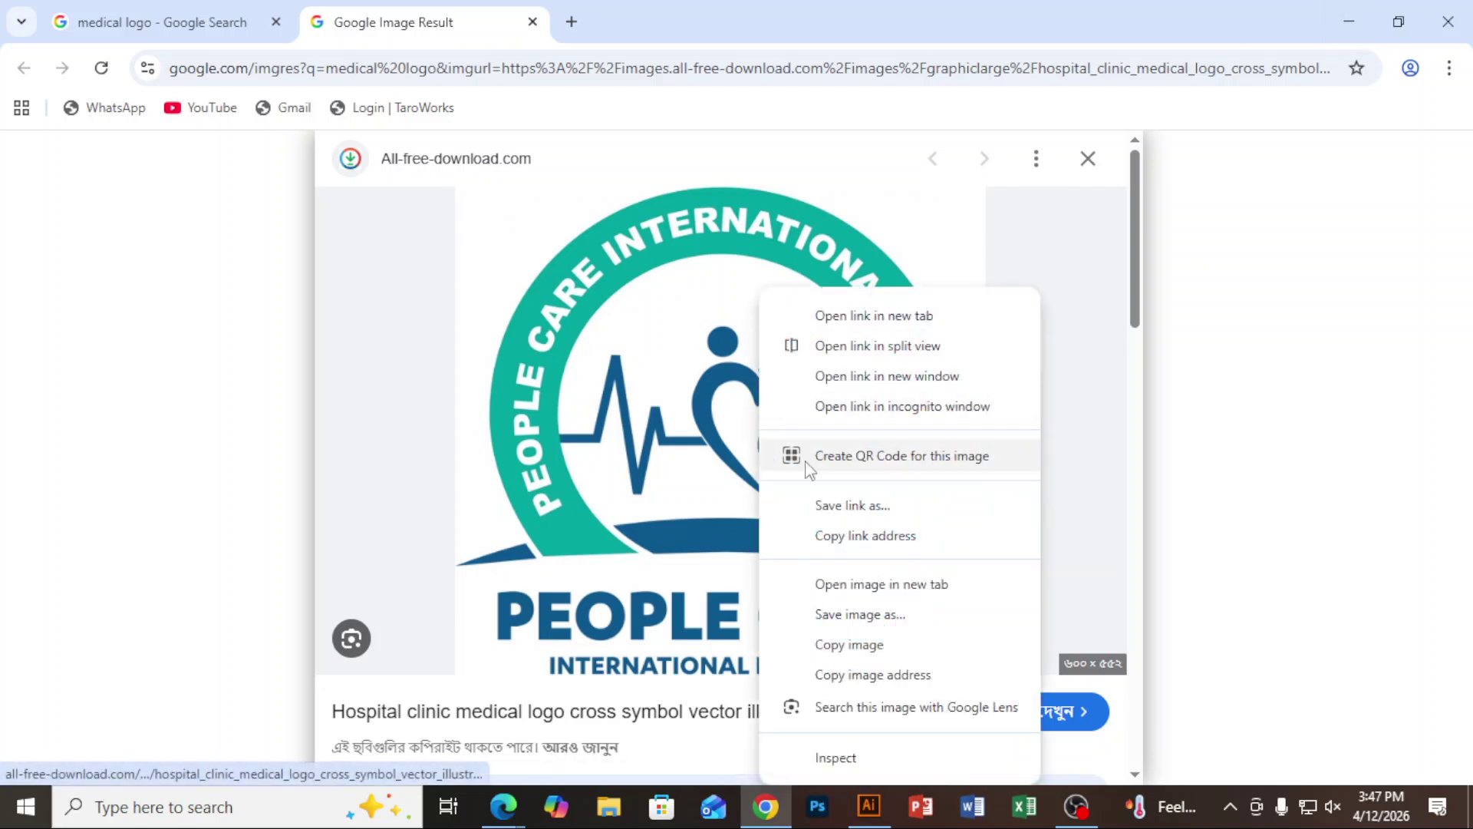
click(866, 646)
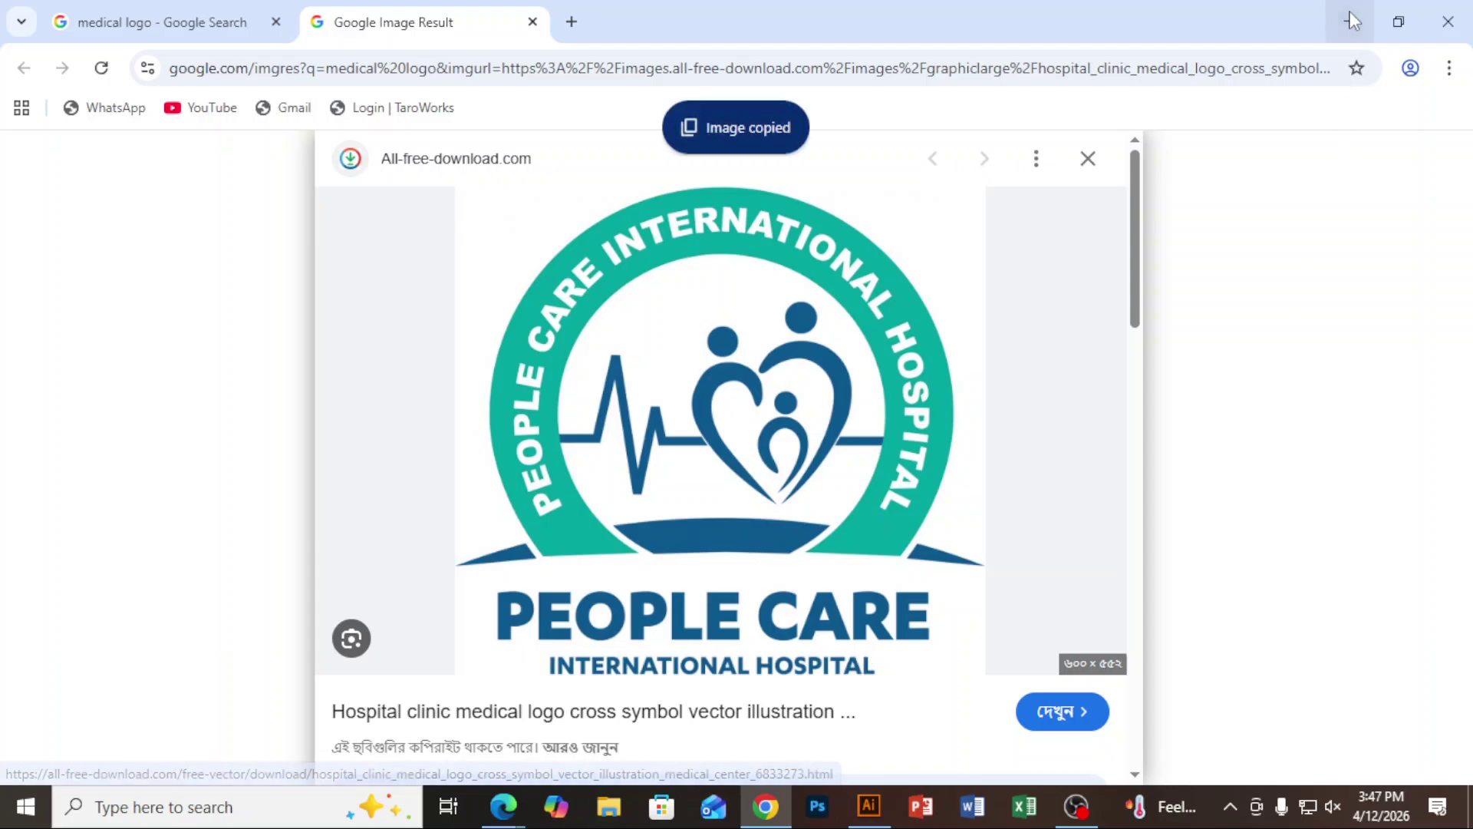
click(1349, 21)
click(868, 805)
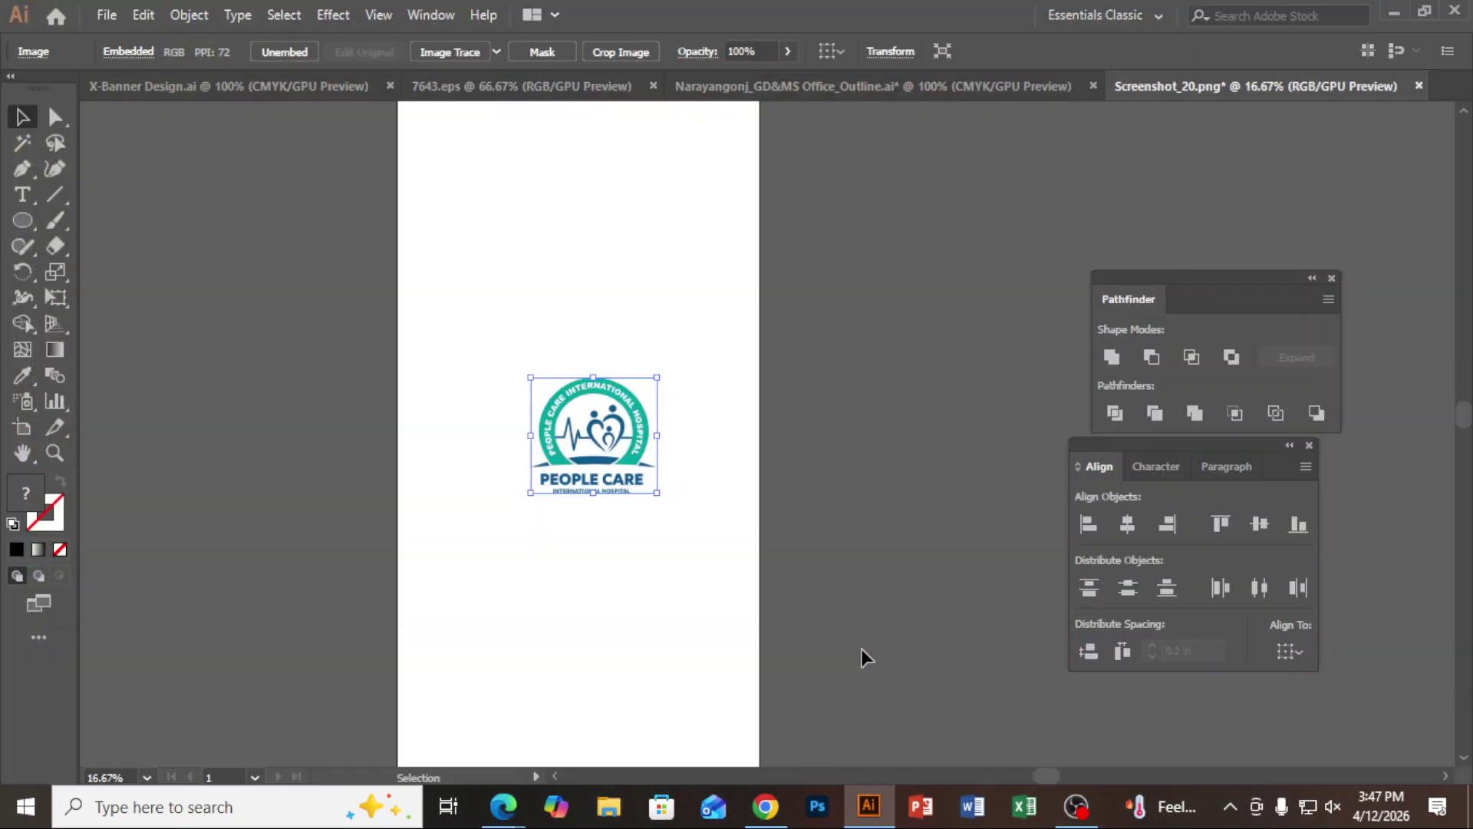
scroll(817, 554, up, 2)
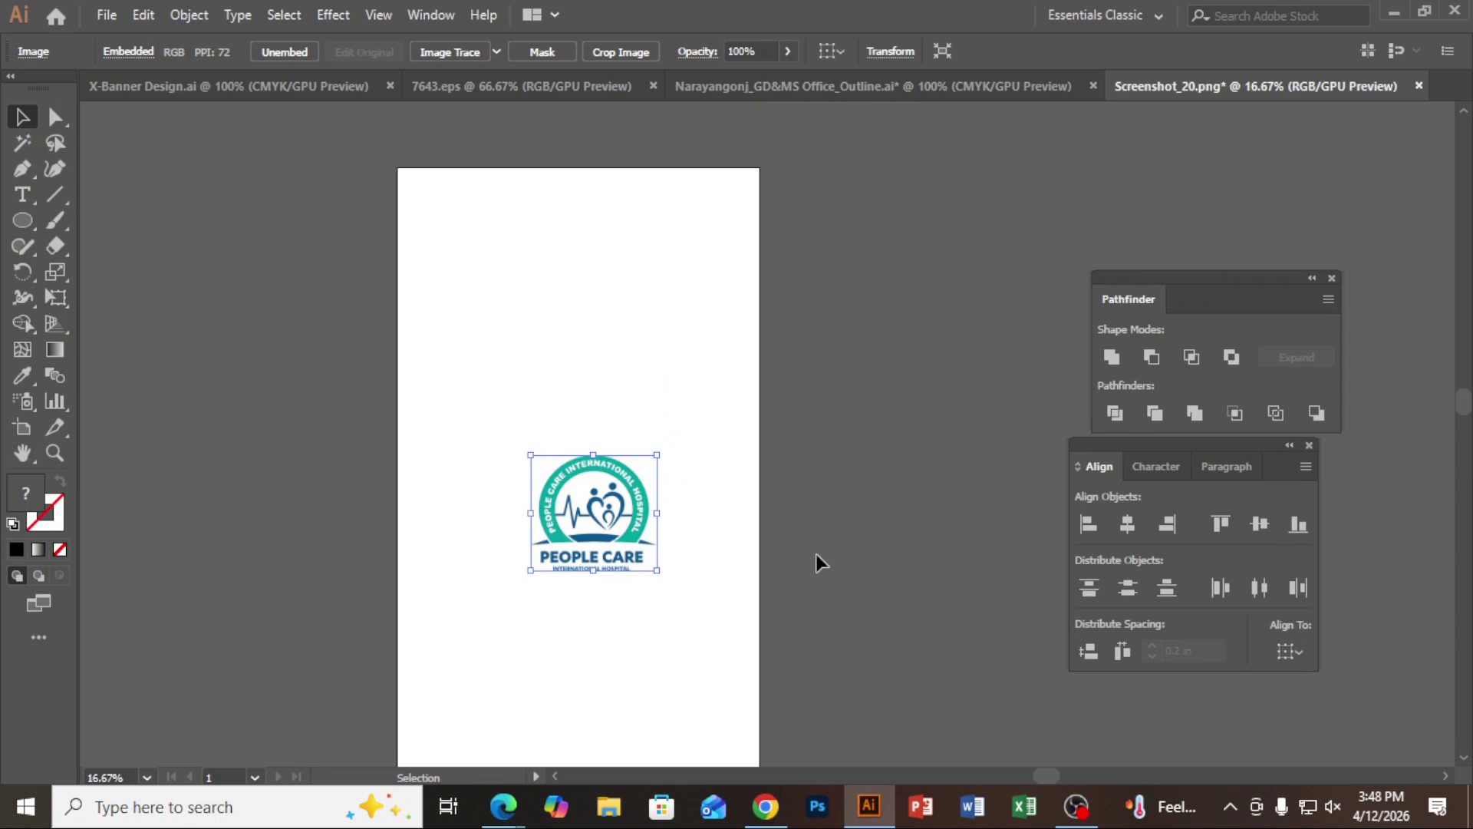
Create a new document 1000 px wide and 1000 px high in RGB color mode.
key(a)
key(ctrl+n)
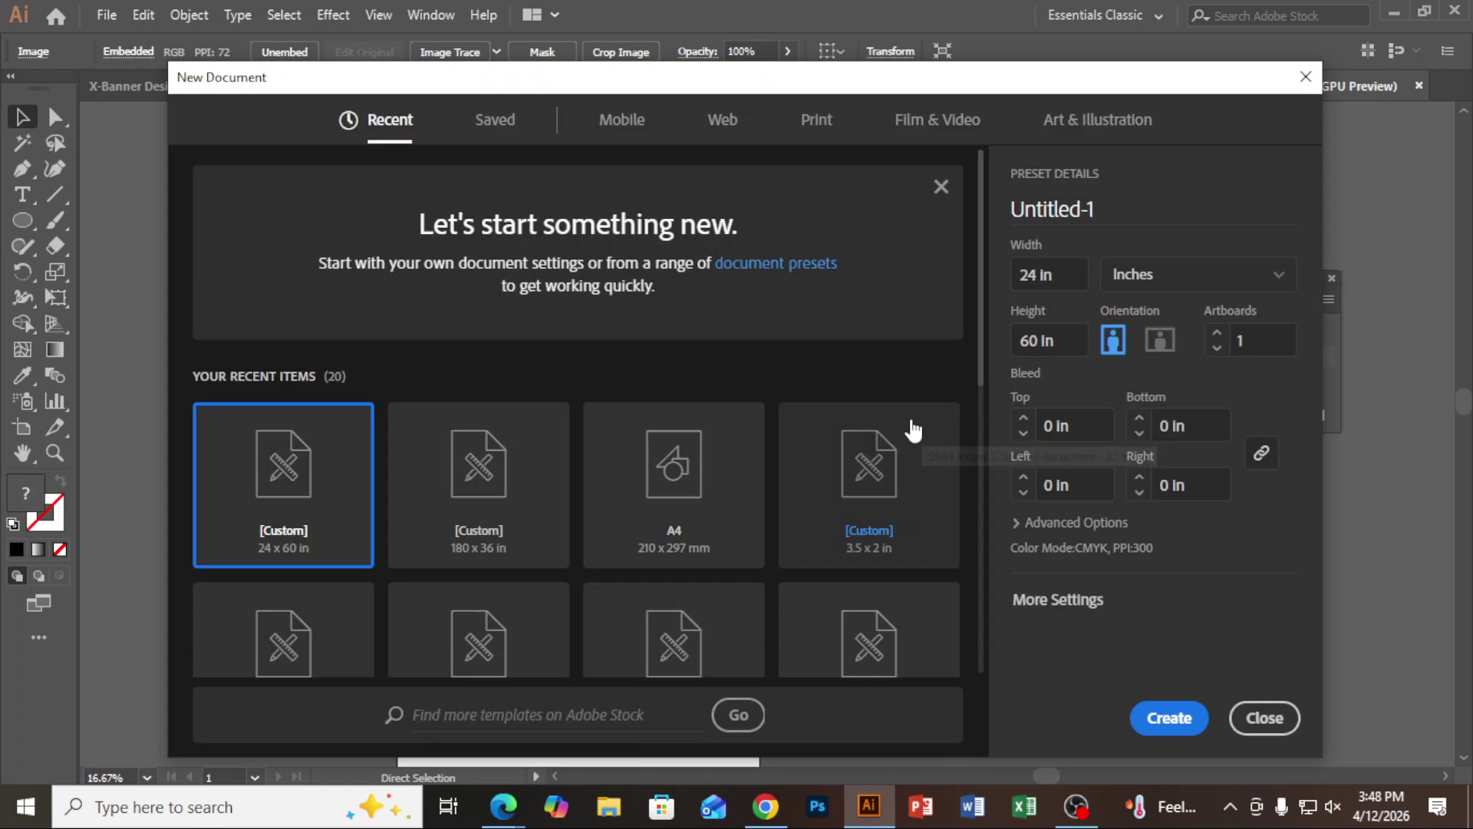
click(1279, 276)
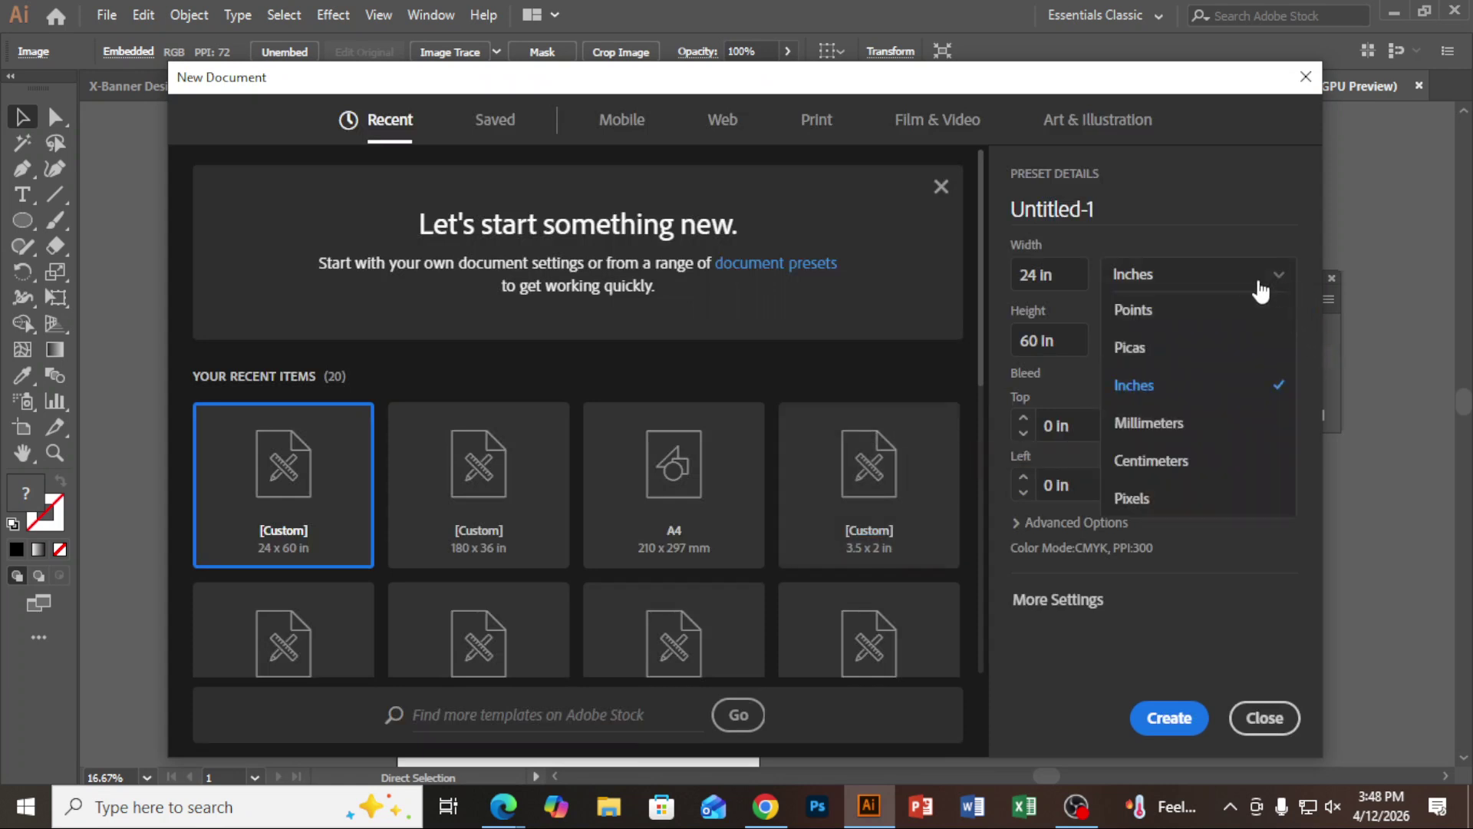
click(1132, 498)
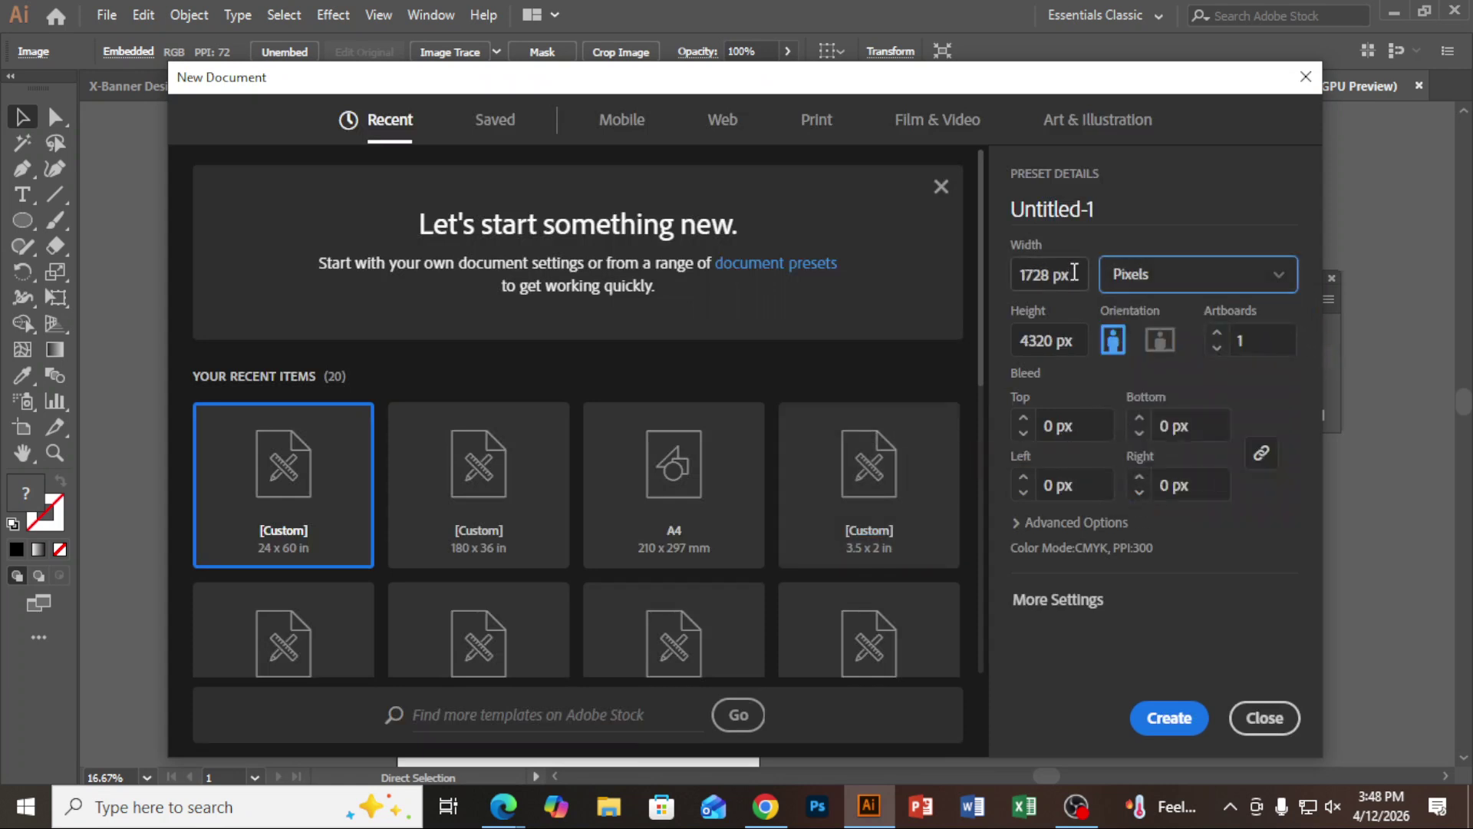
text(1000)
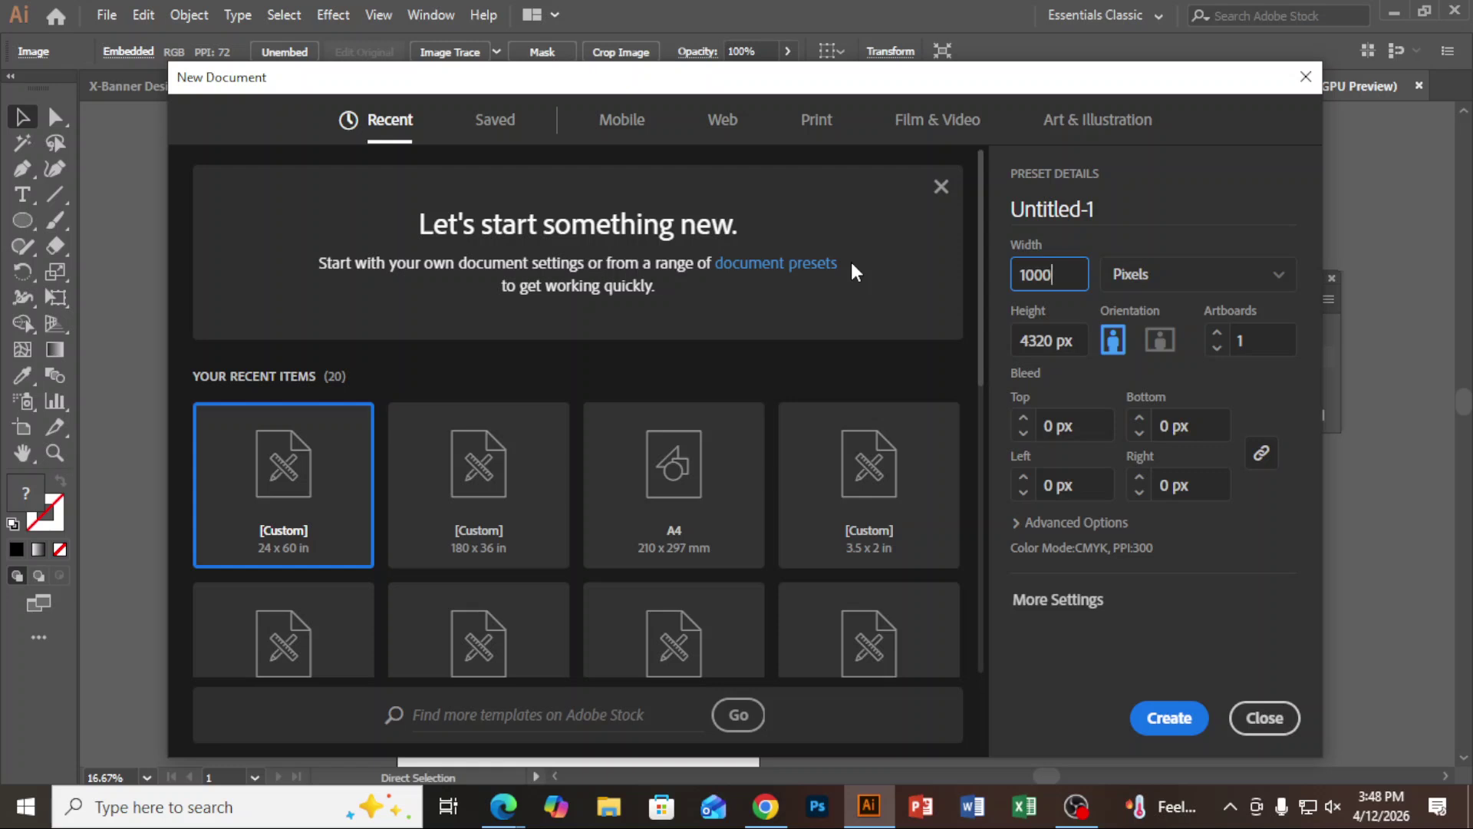
click(1077, 339)
text(1000)
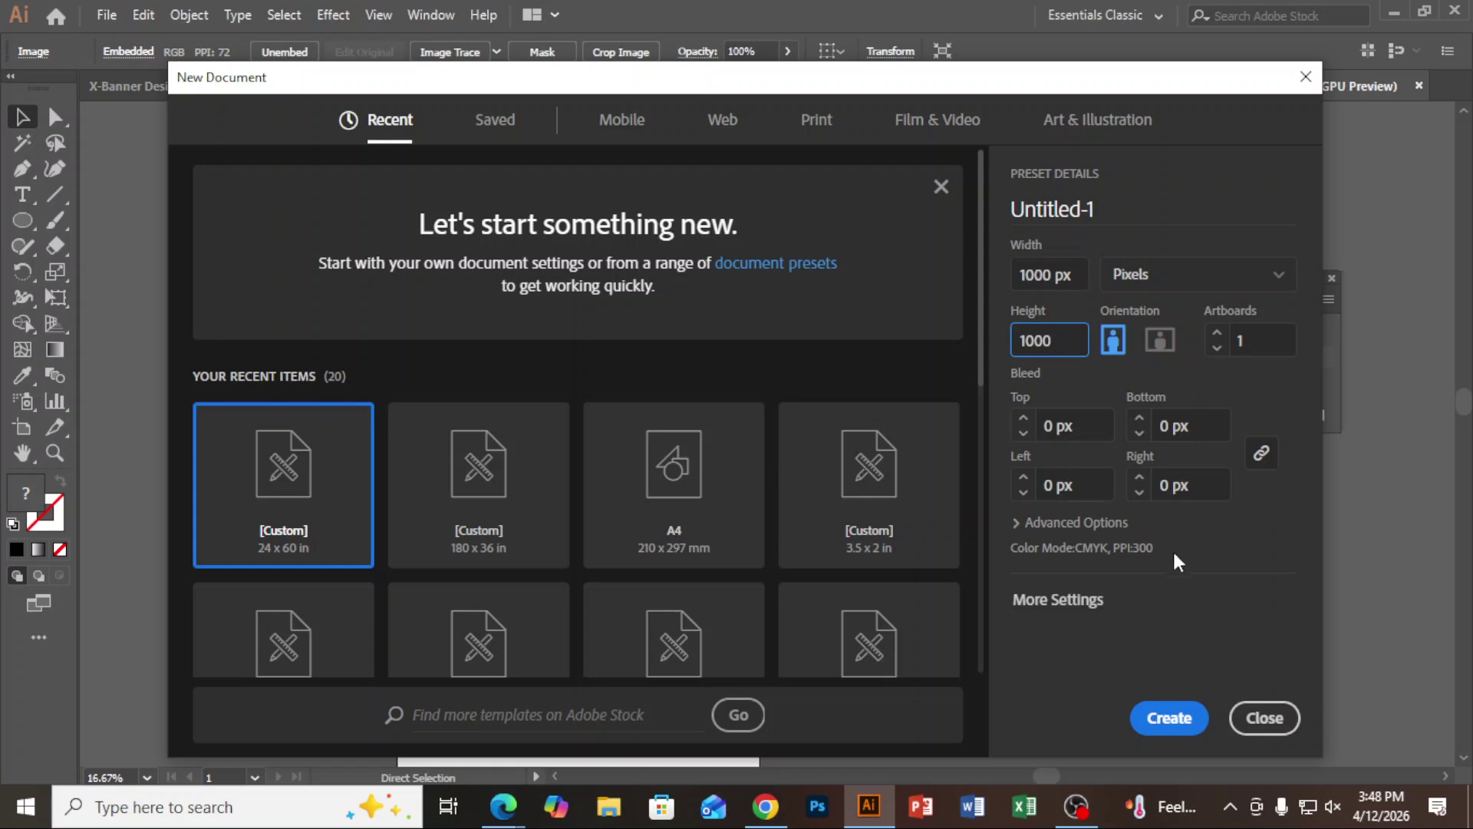
click(1016, 523)
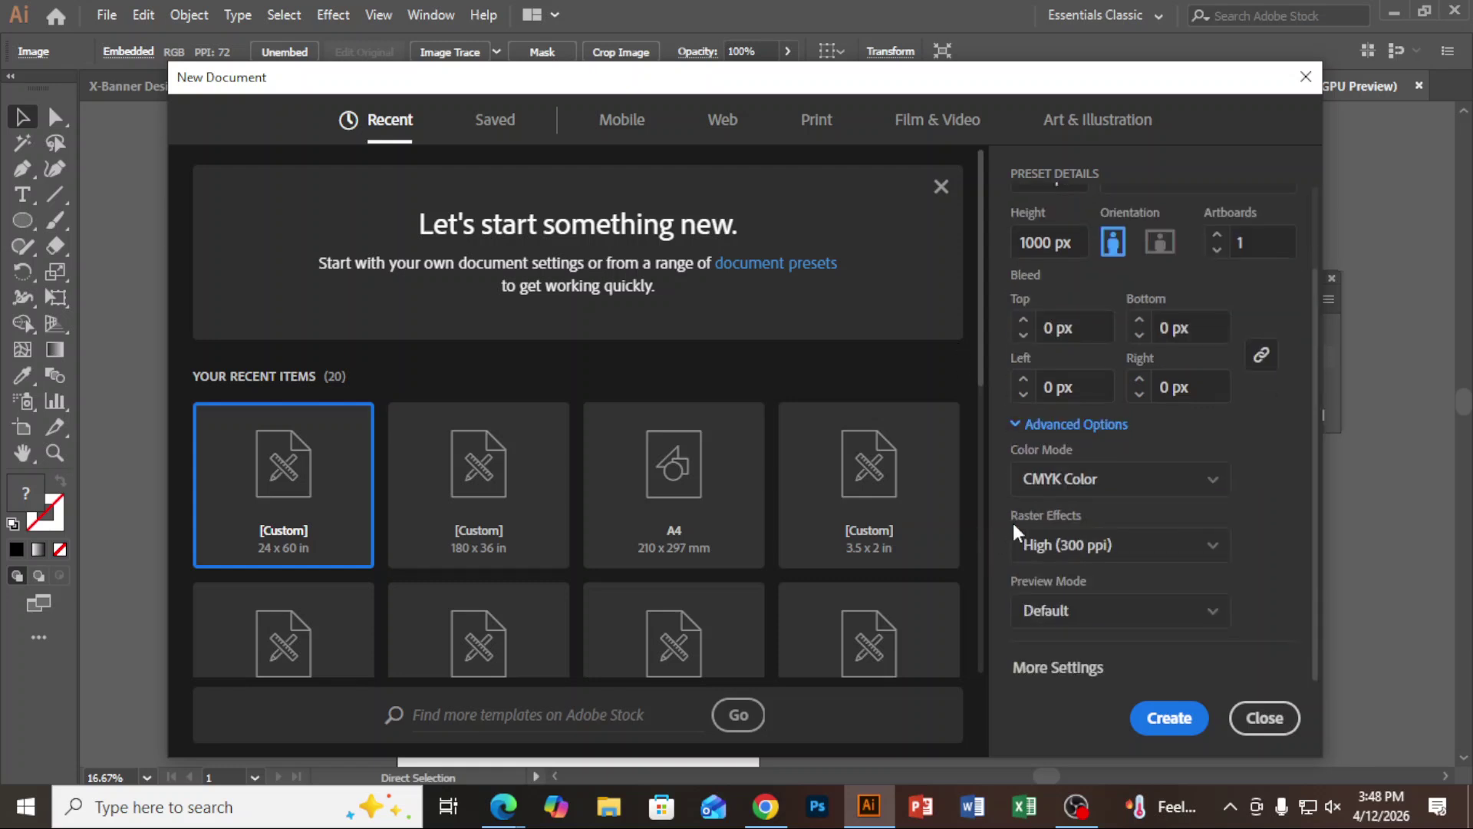
click(1083, 491)
click(1074, 510)
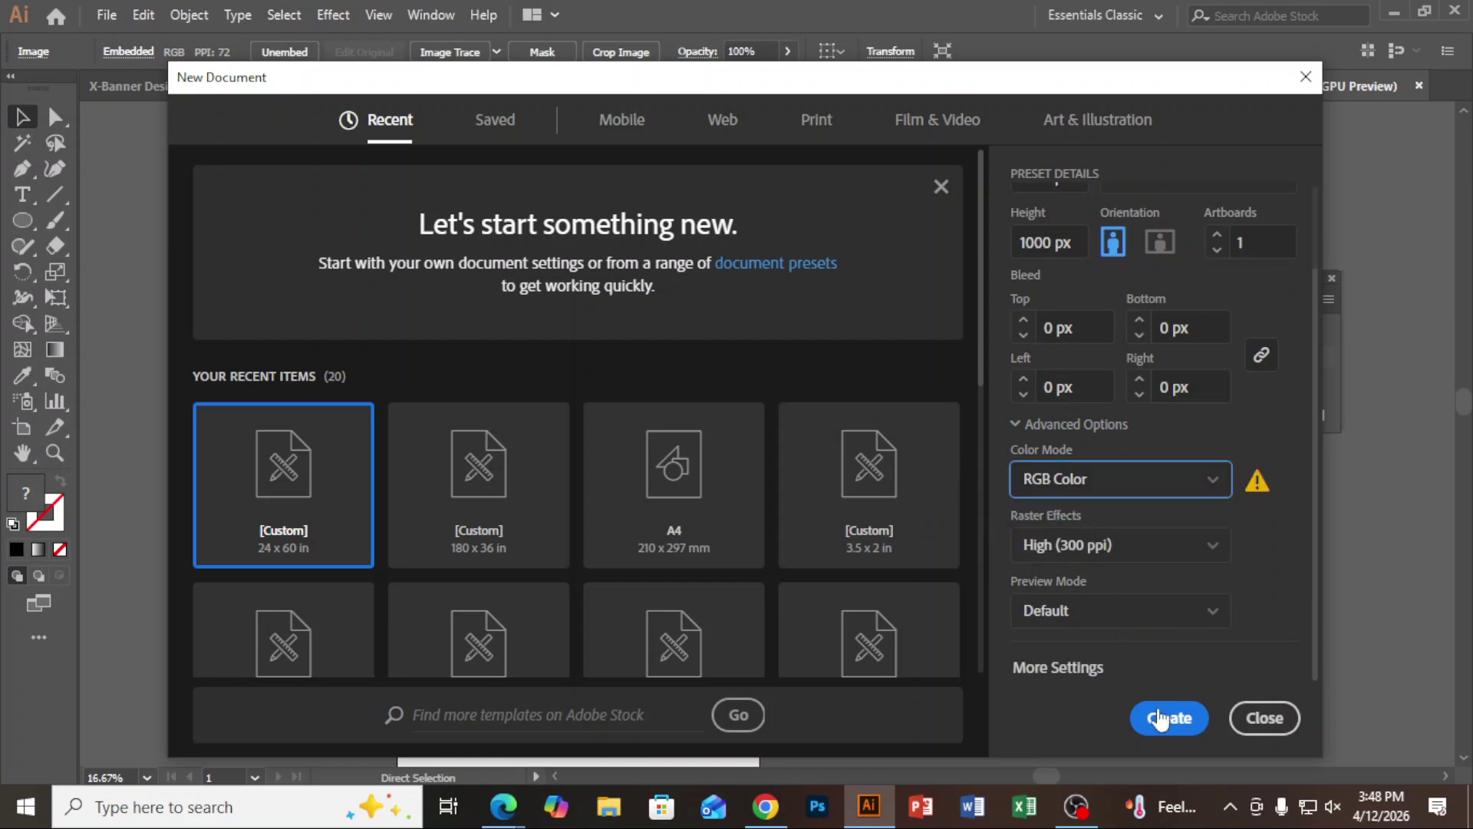
click(1167, 716)
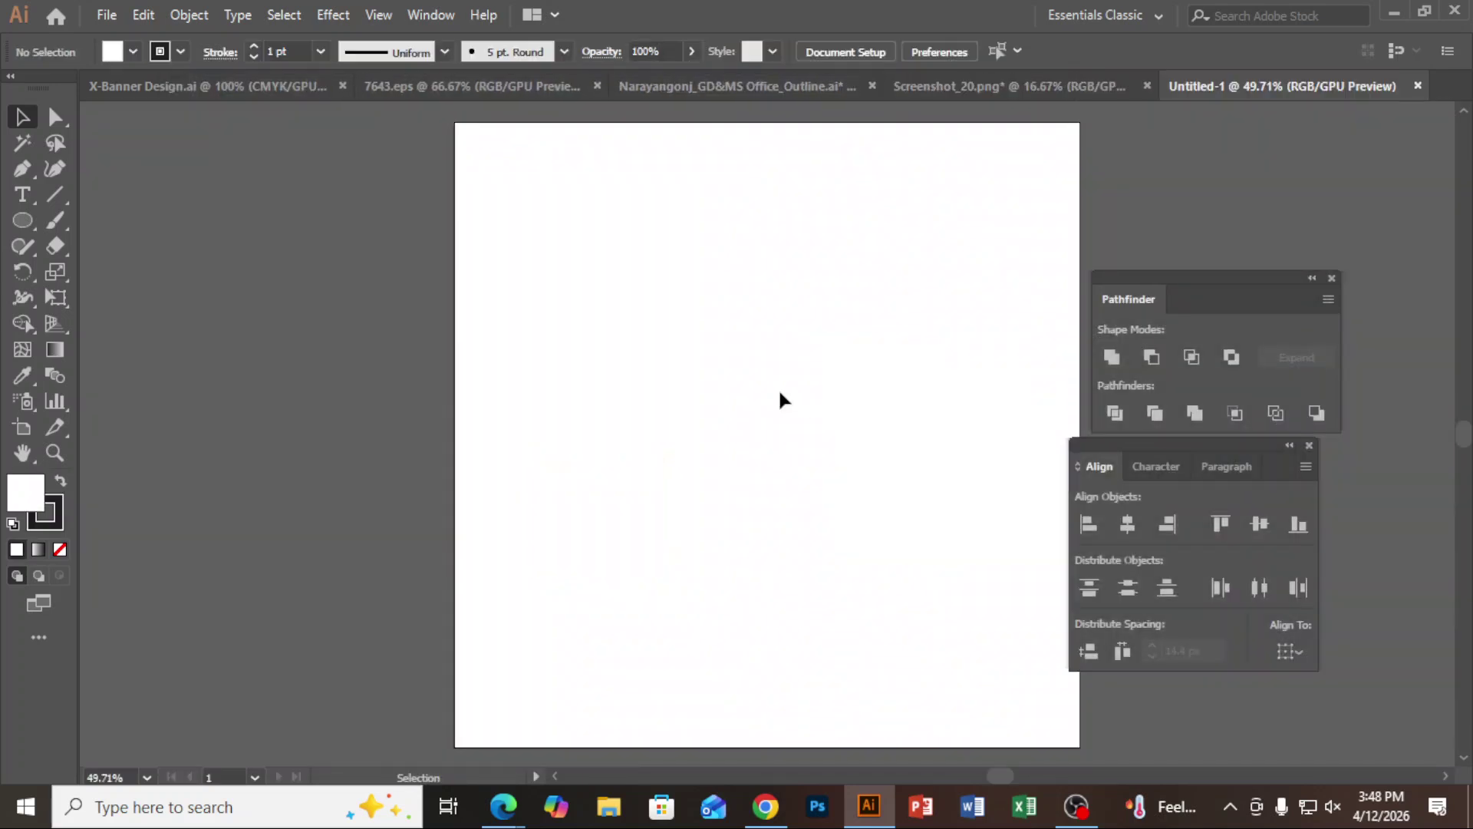
Move the floating Pathfinder and Align panels farther away from the artboard.
scroll(780, 400, down, 1)
drag(1179, 282, 1311, 273)
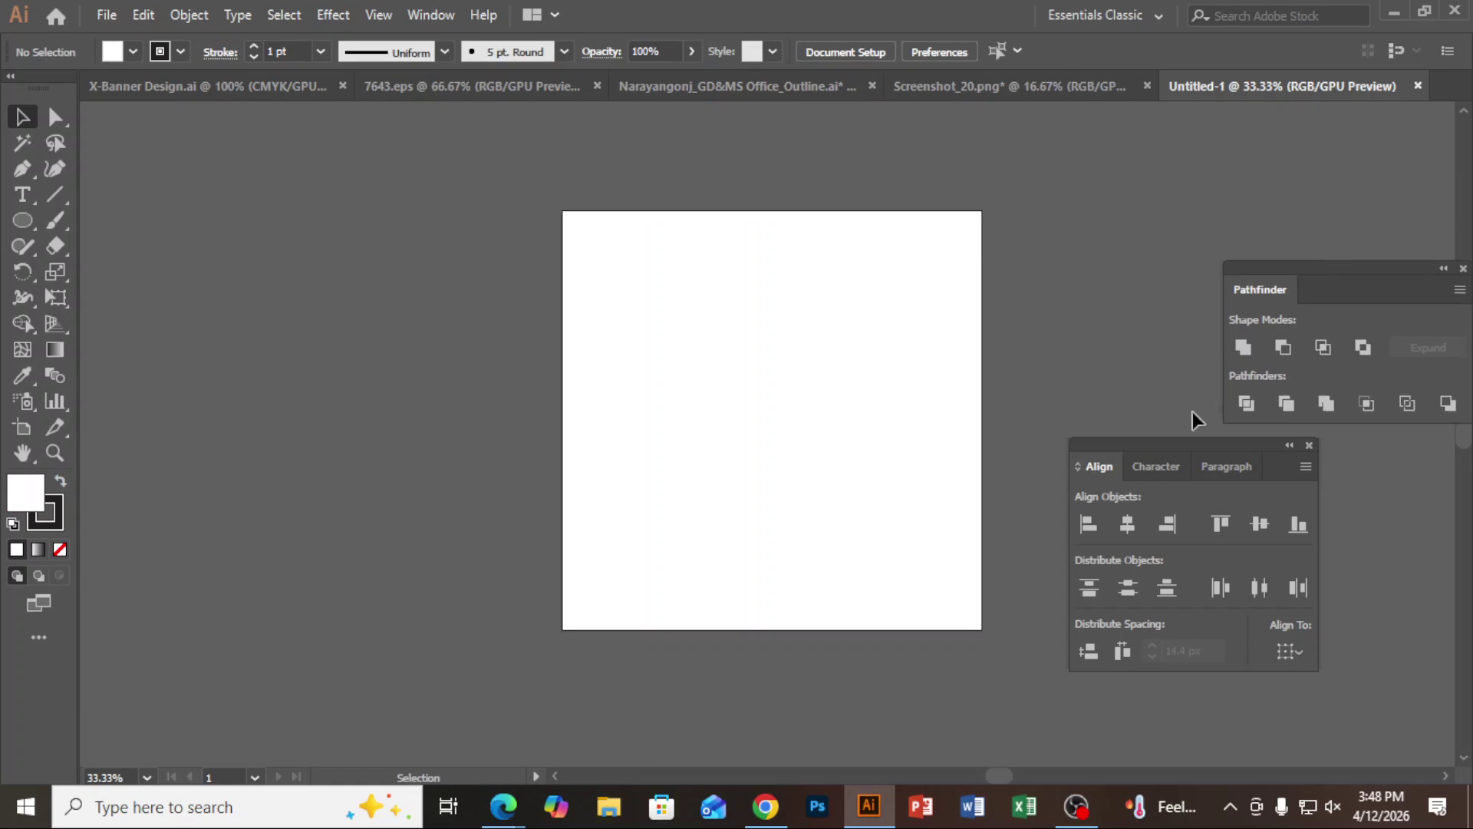
drag(1183, 443, 1312, 457)
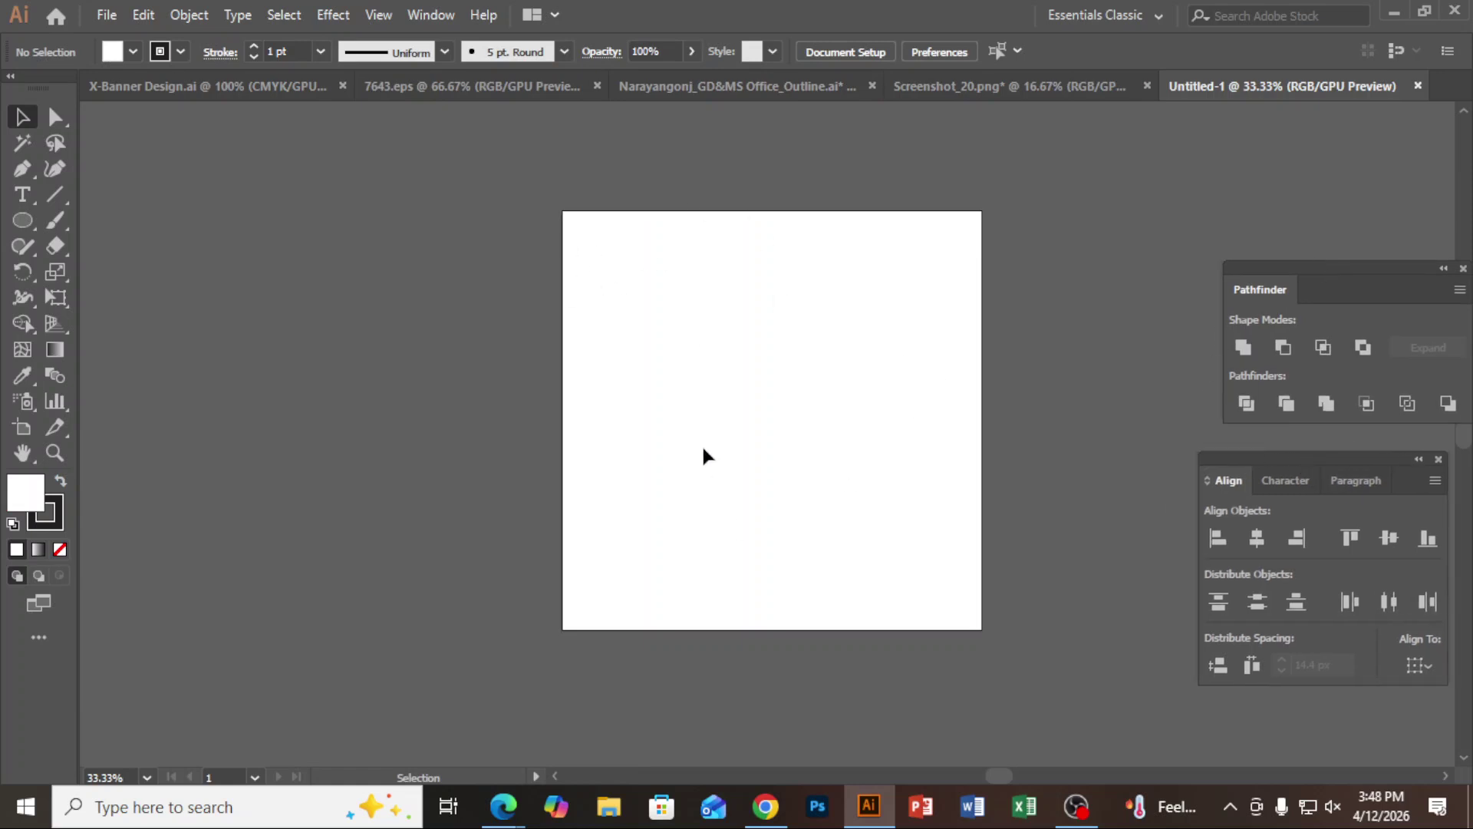
Paste the copied logo image onto the artboard and shift it slightly to the left.
key(ctrl)
key(ctrl+v)
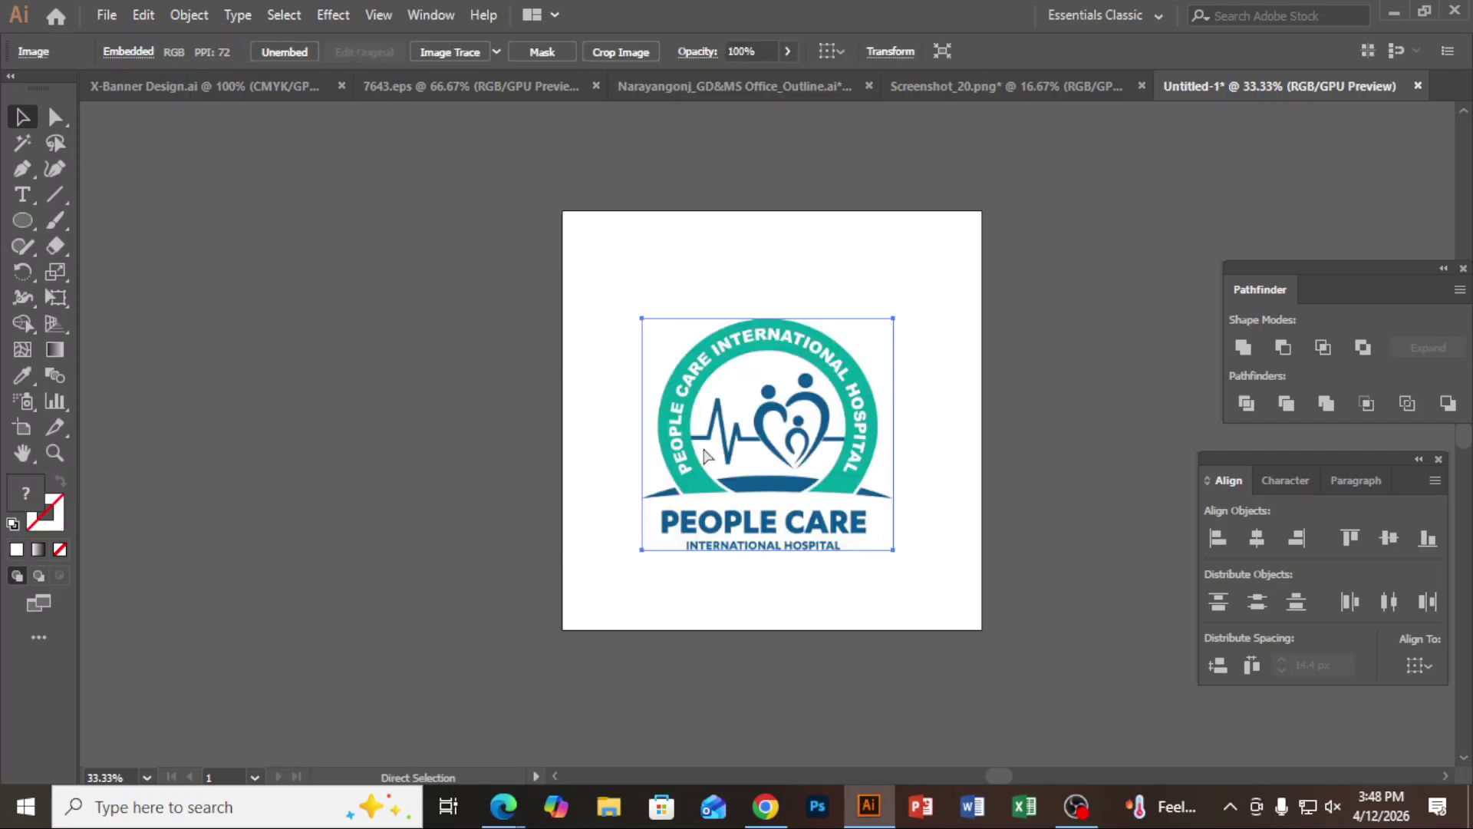
mouse_move(844, 456)
mouse_down()
mouse_move(610, 349)
mouse_move(468, 361)
mouse_move(689, 458)
mouse_move(833, 456)
mouse_up()
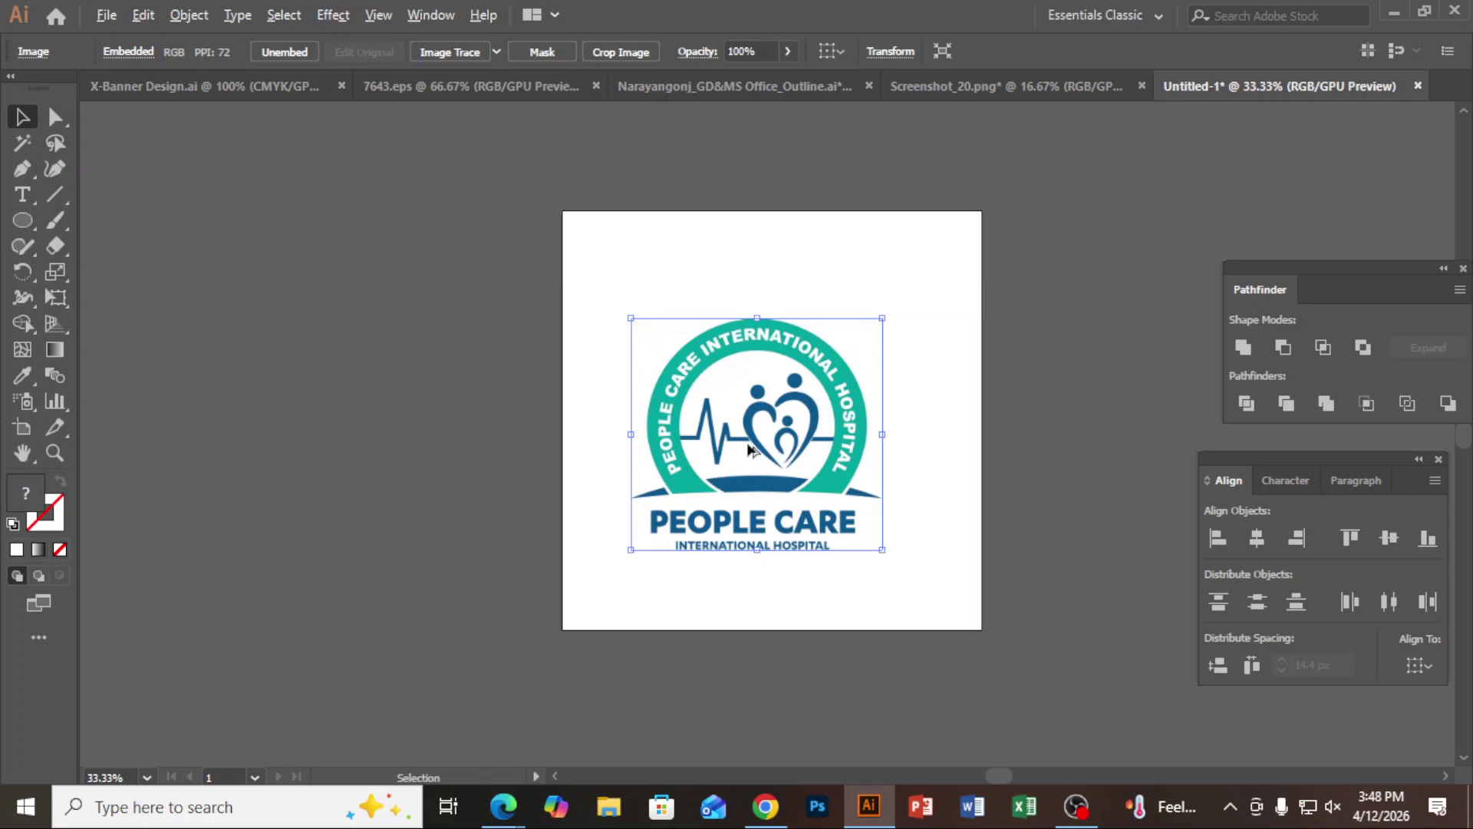
scroll(764, 414, up, 2)
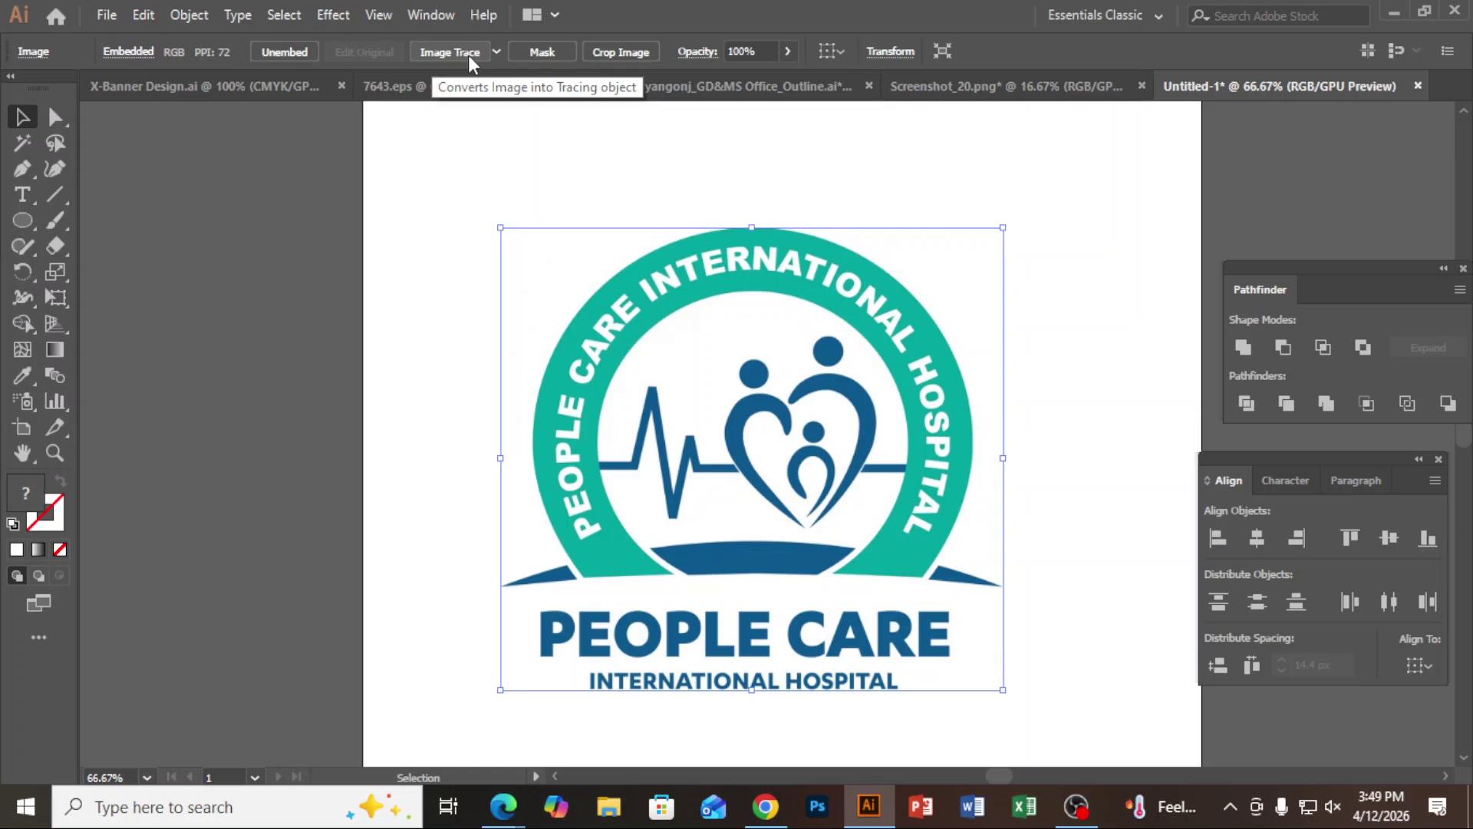
Try tracing the logo image with the default Image Trace preset.
click(497, 50)
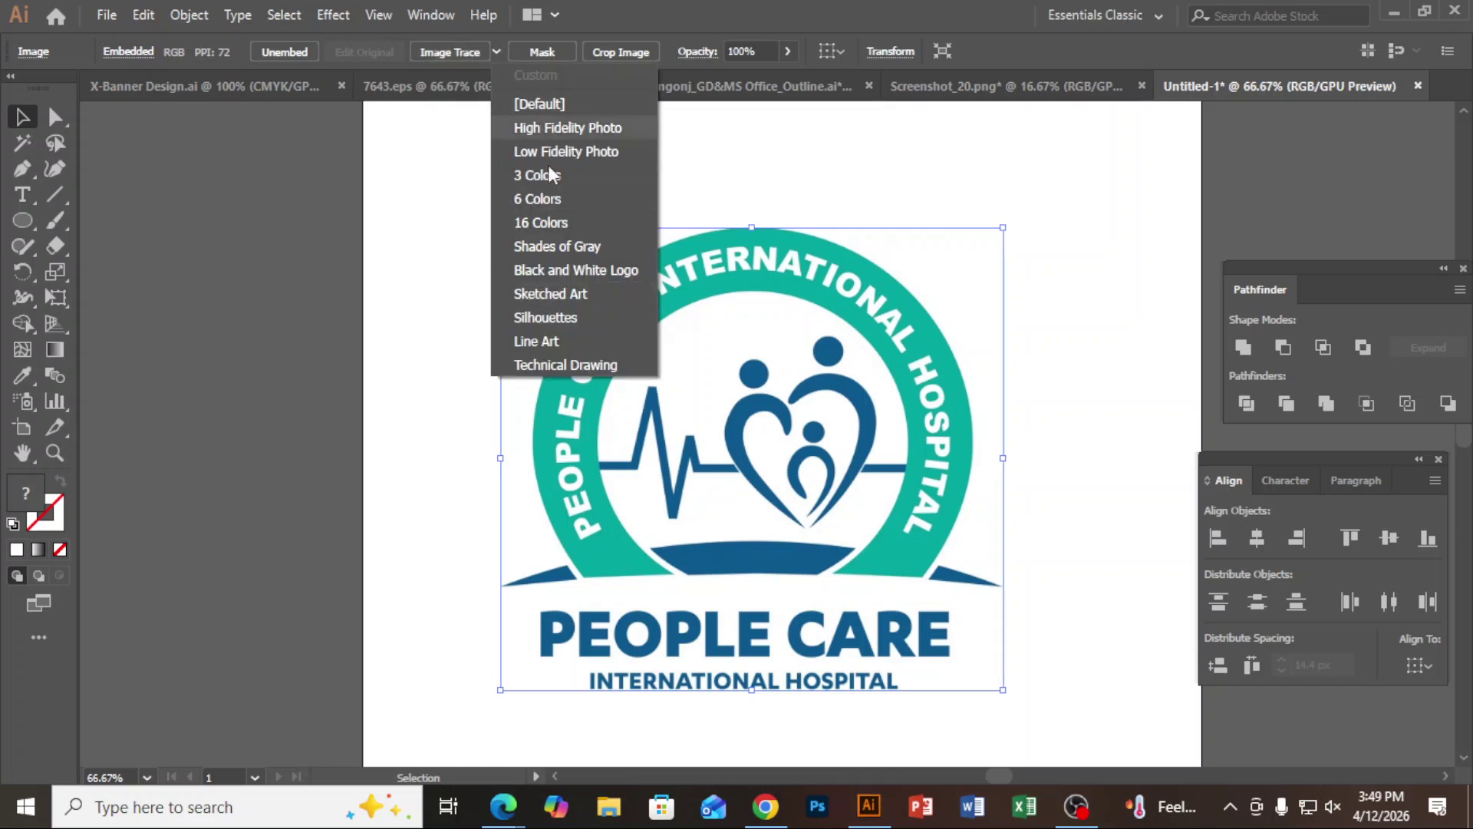
click(447, 56)
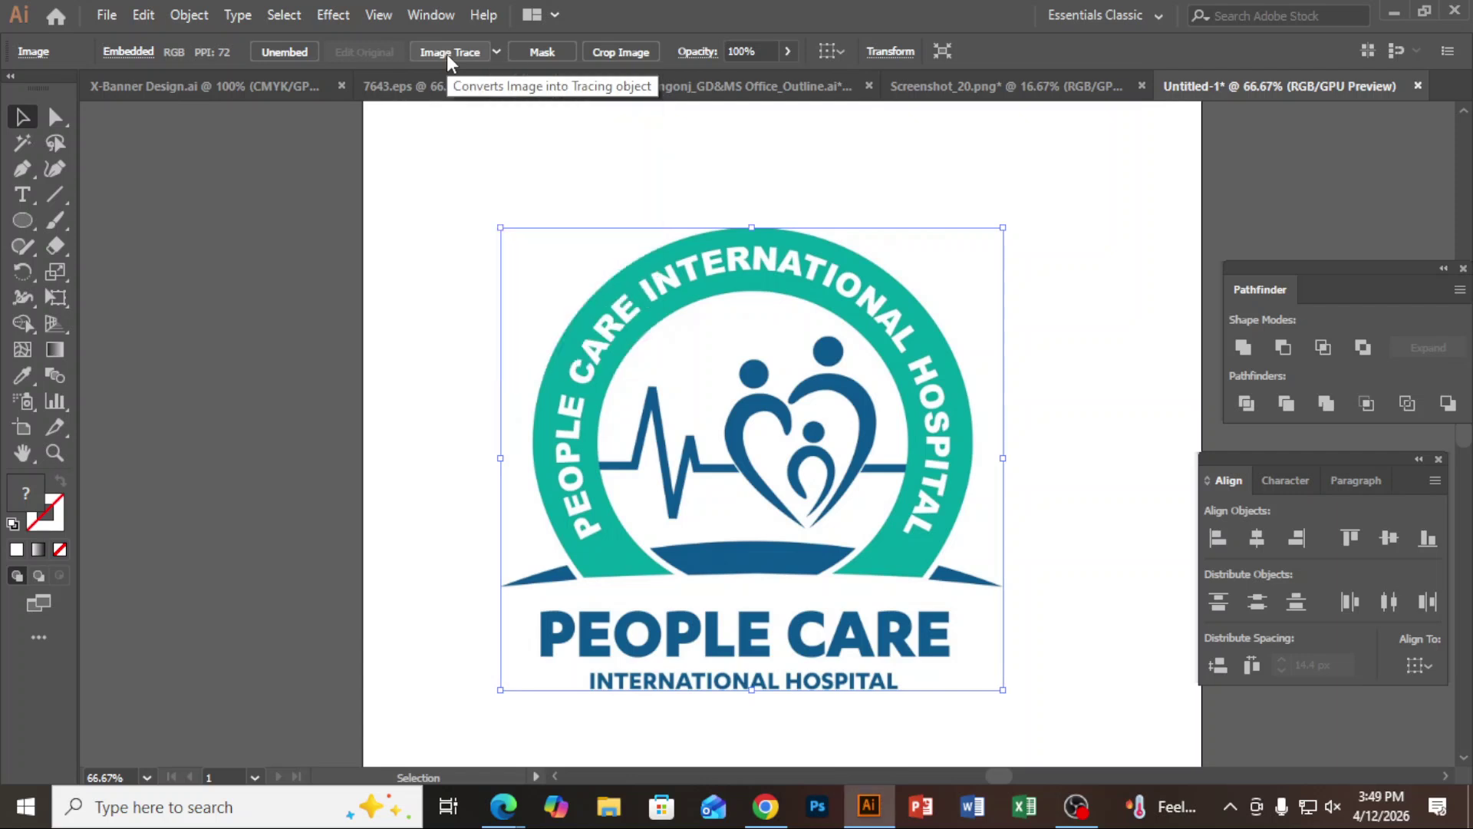
click(446, 54)
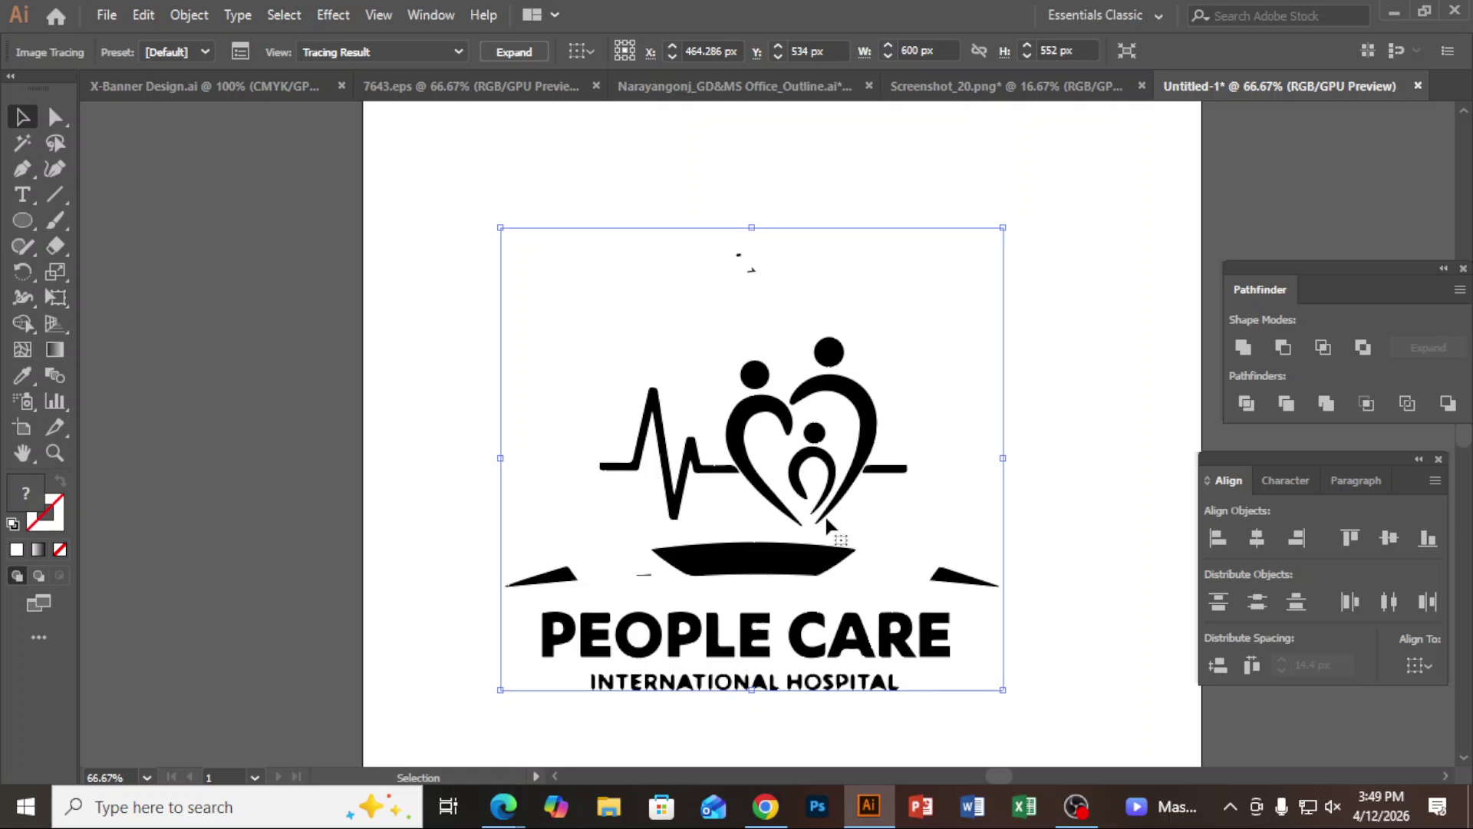
key(ctrl+z)
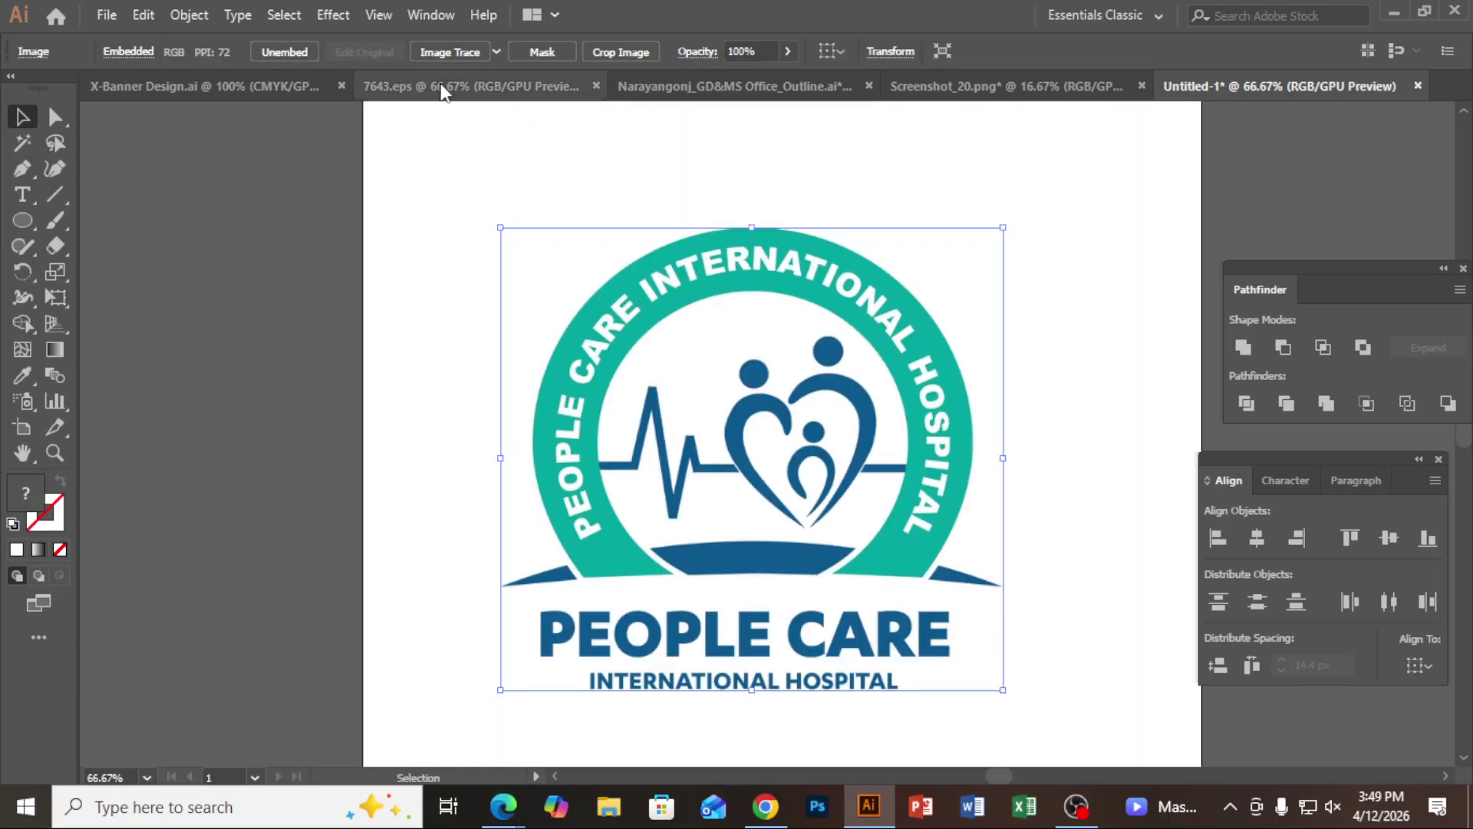
Trace the logo image using the 3 Colors preset.
click(497, 51)
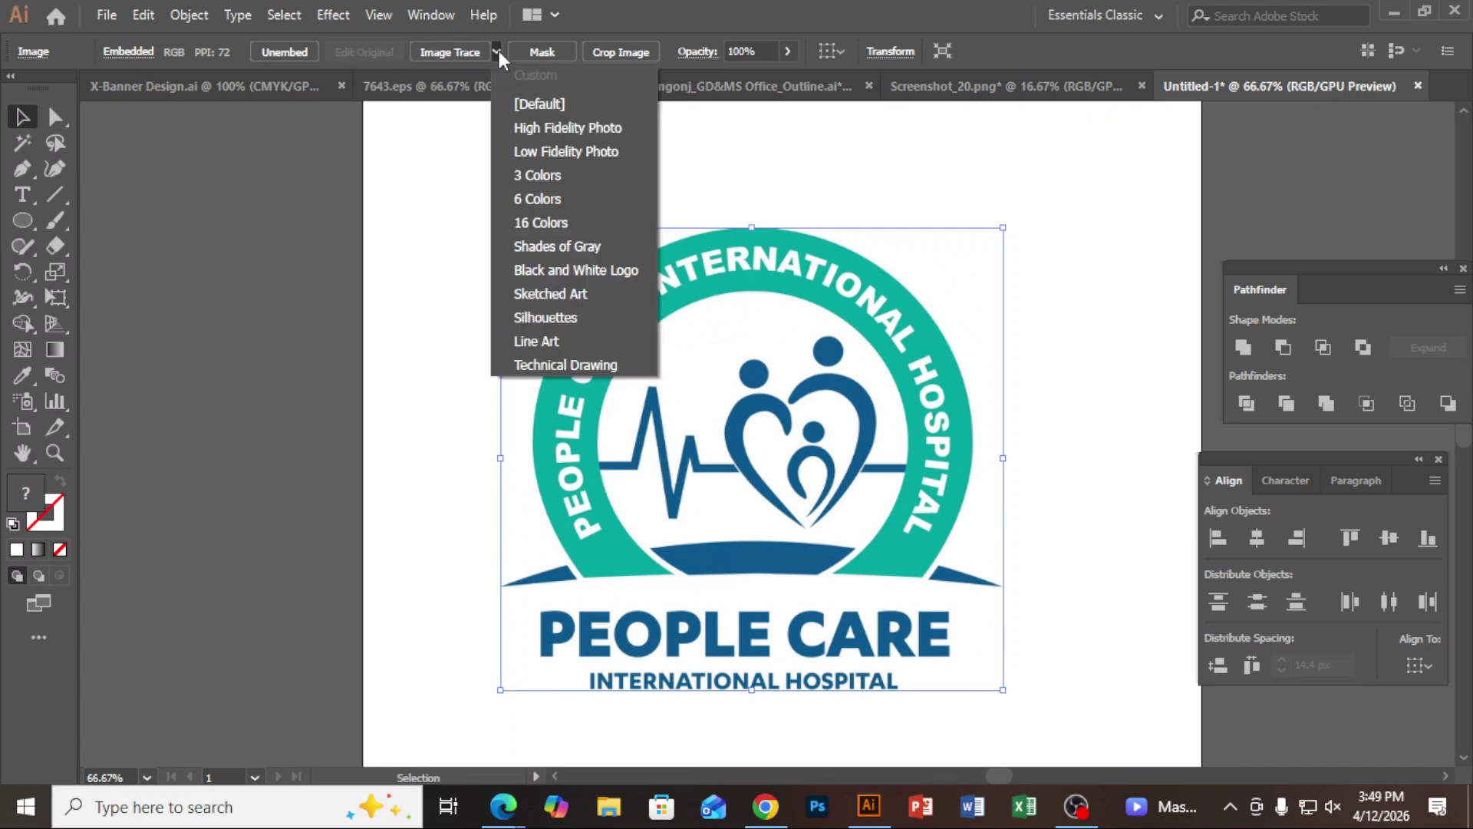
click(539, 182)
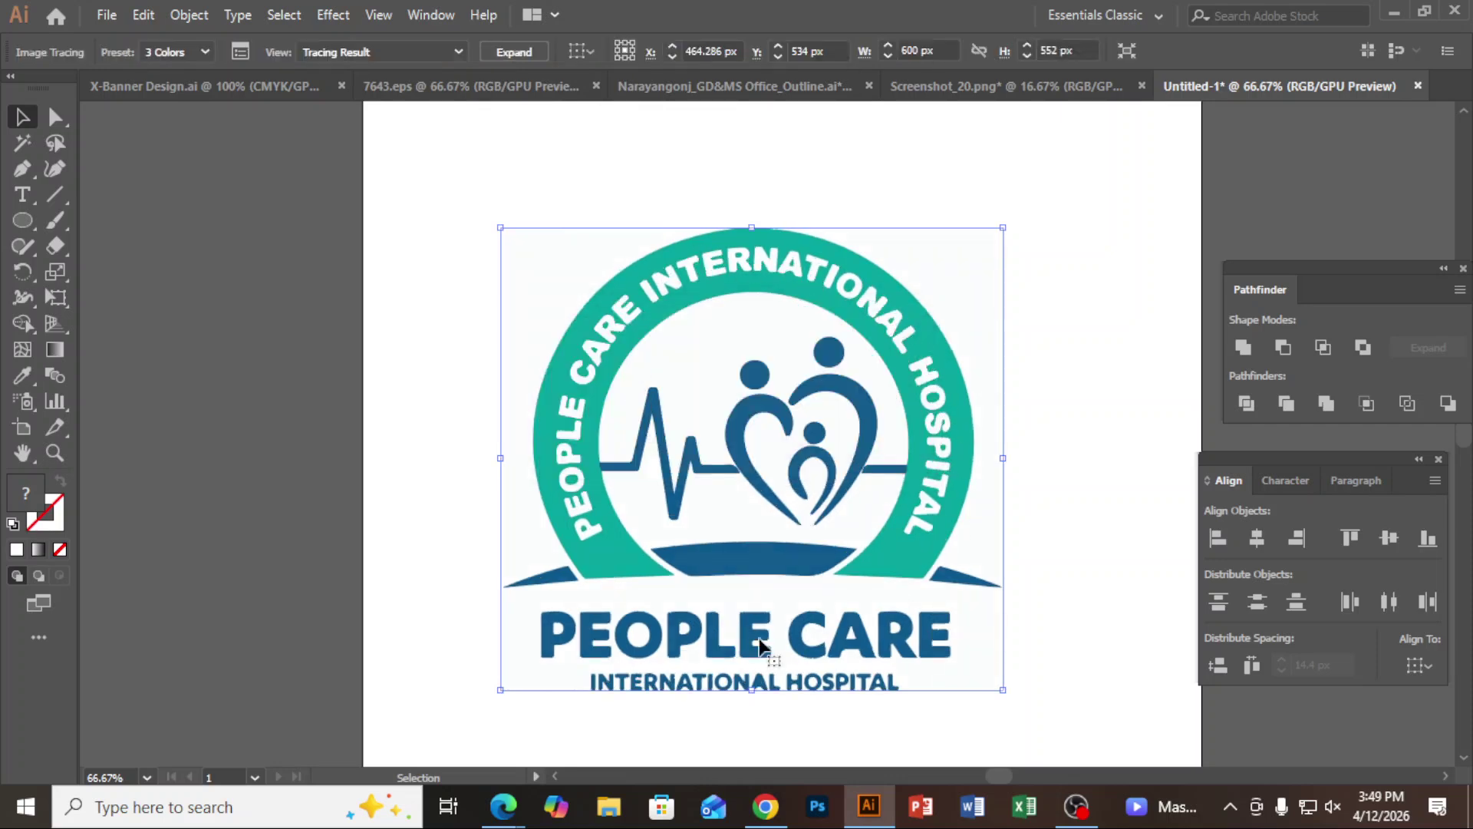
Compare the traced lettering and curves with the original image by undoing and redoing the trace.
scroll(932, 353, up, 4)
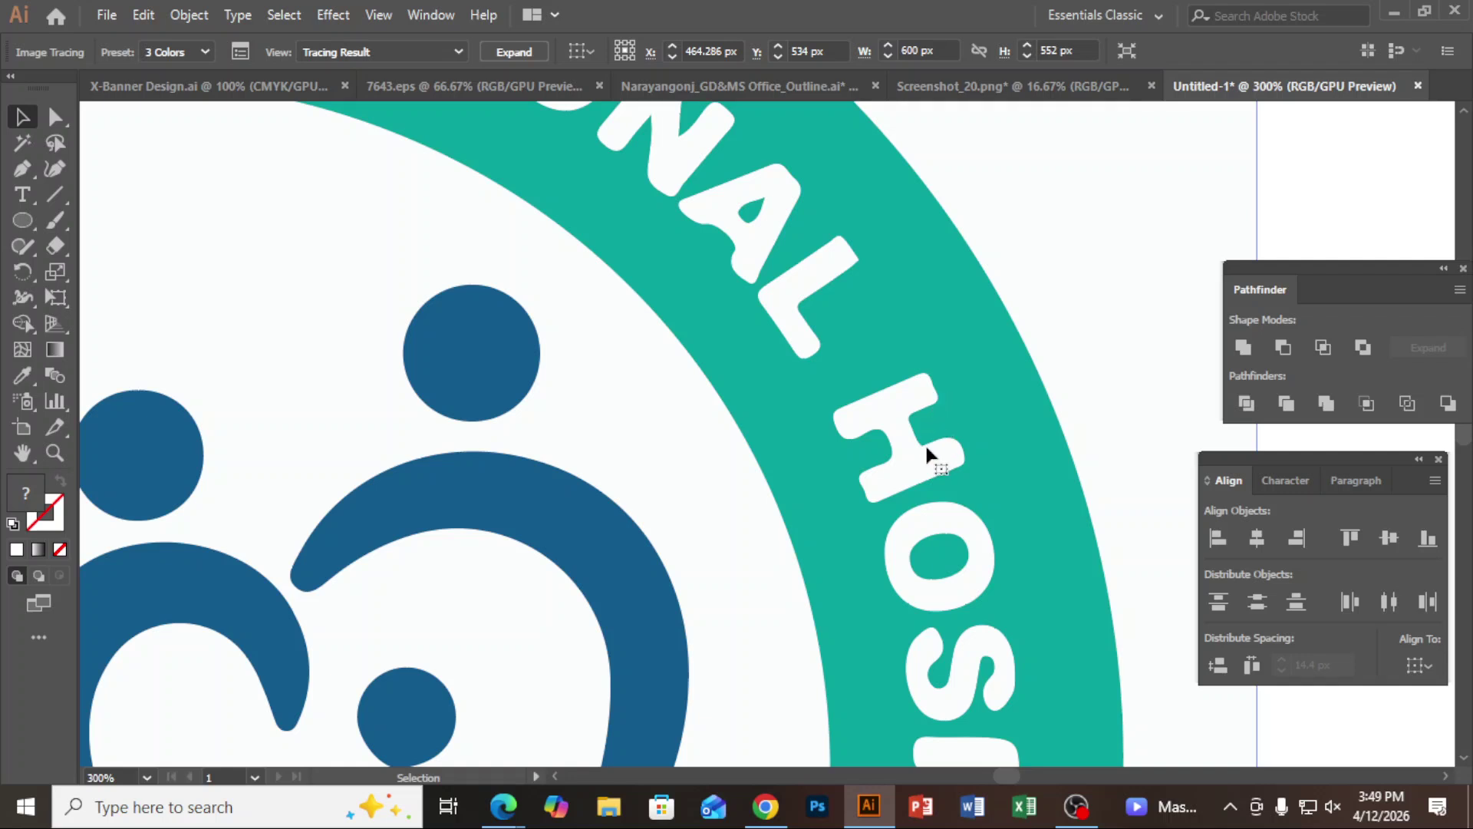
key(ctrl+z)
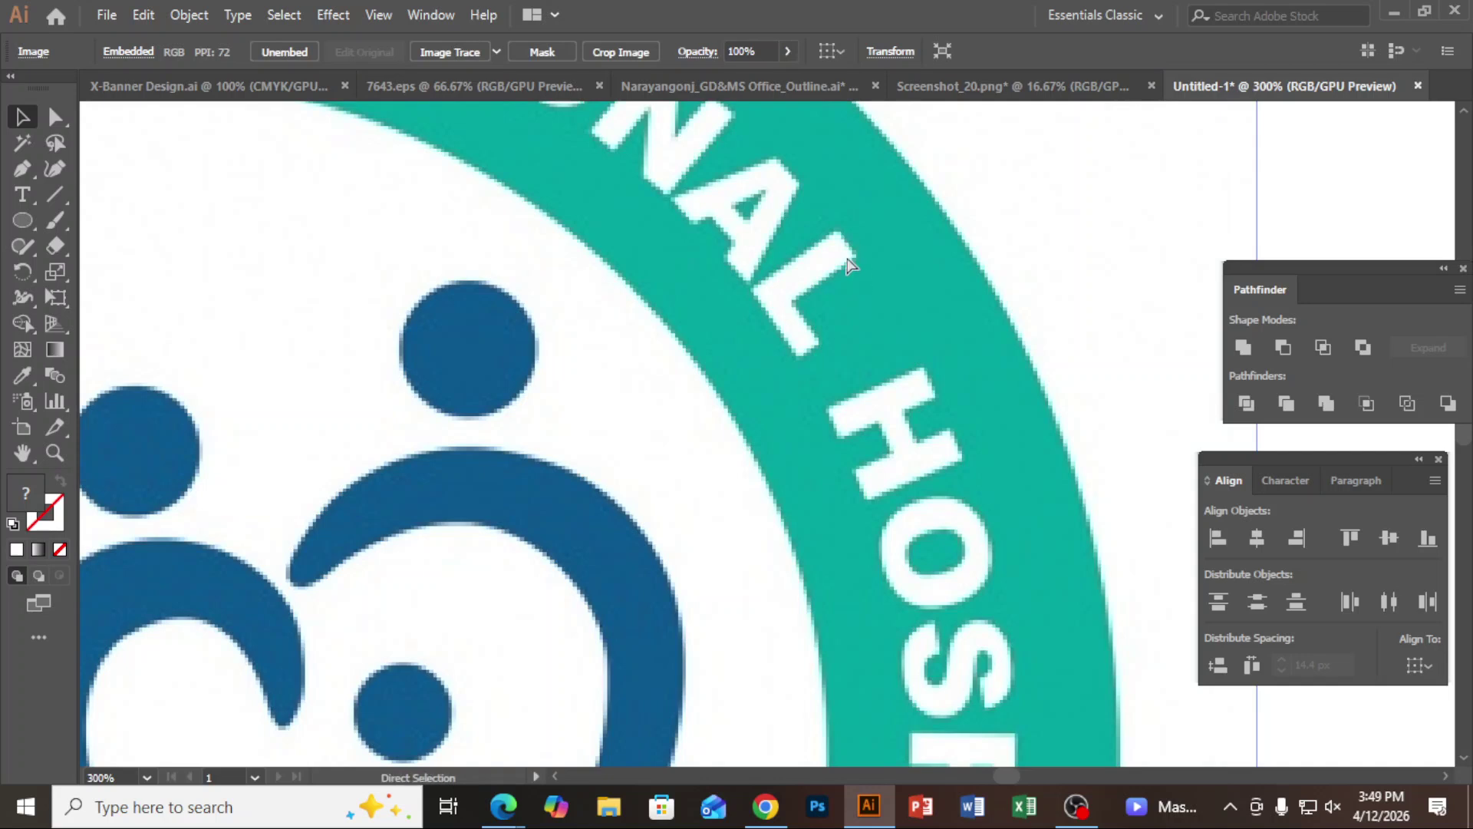
key(ctrl+shift+z)
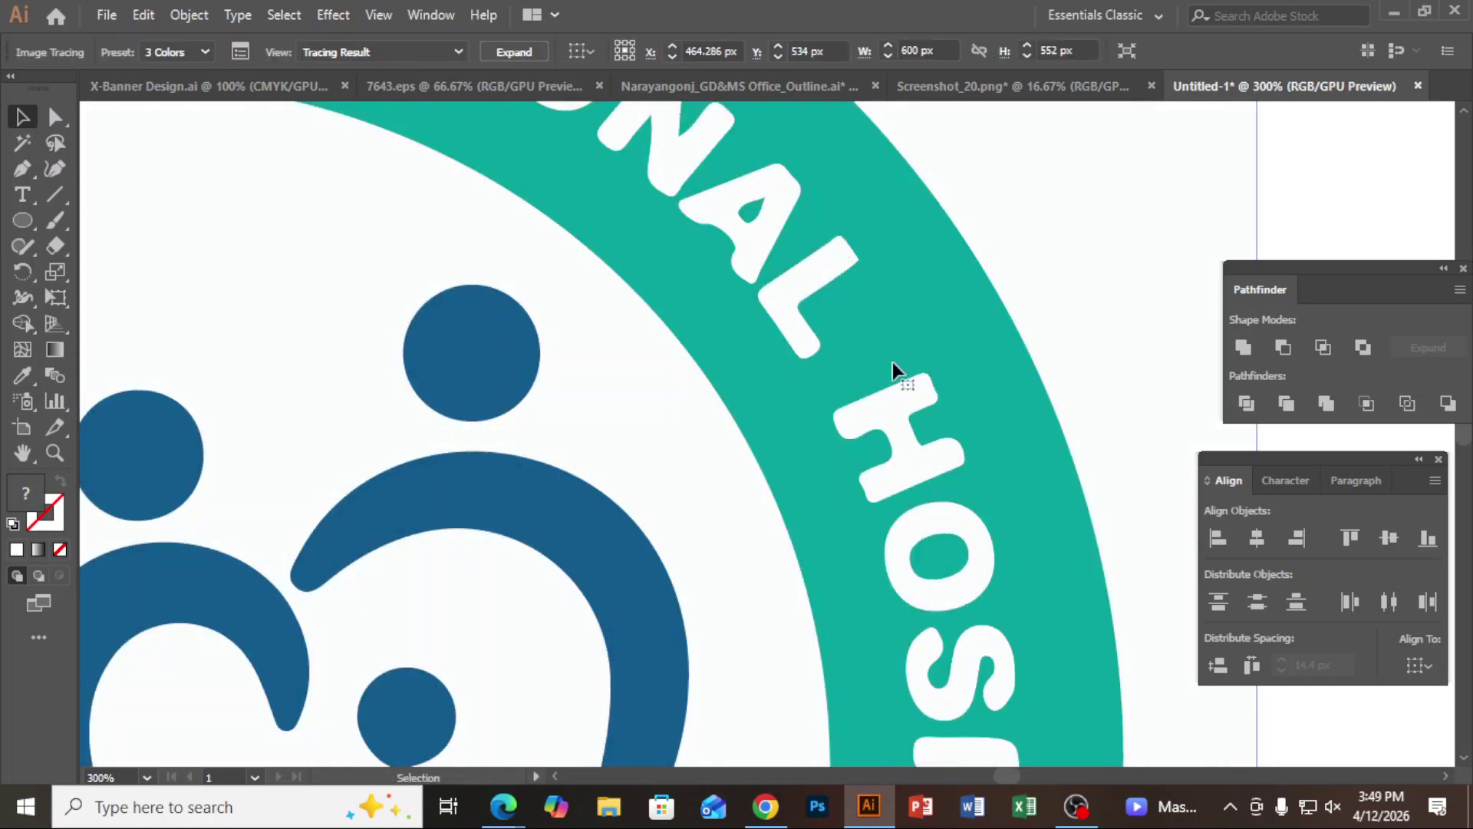
key(ctrl+z)
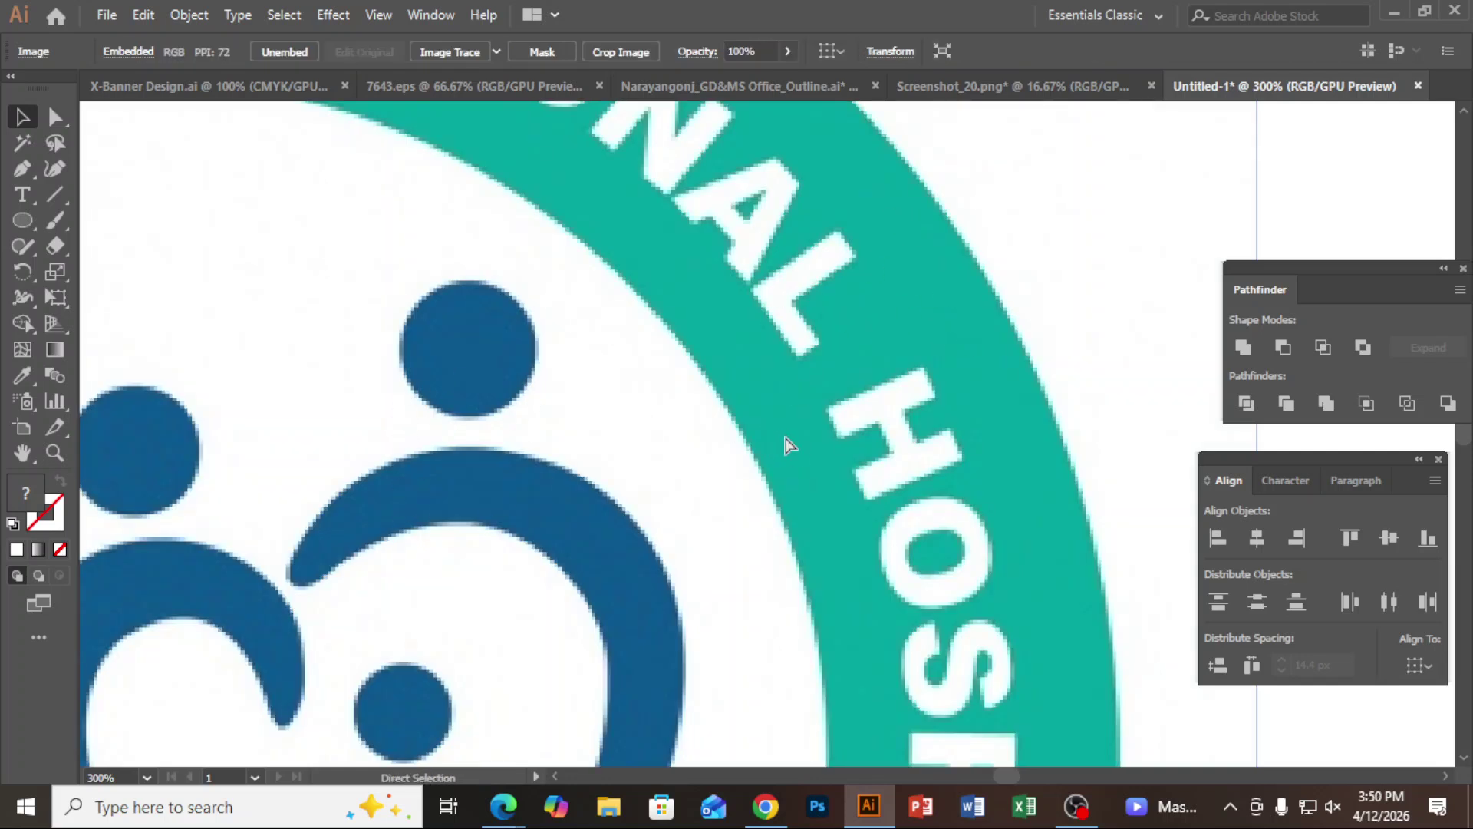
key(ctrl+shift+z)
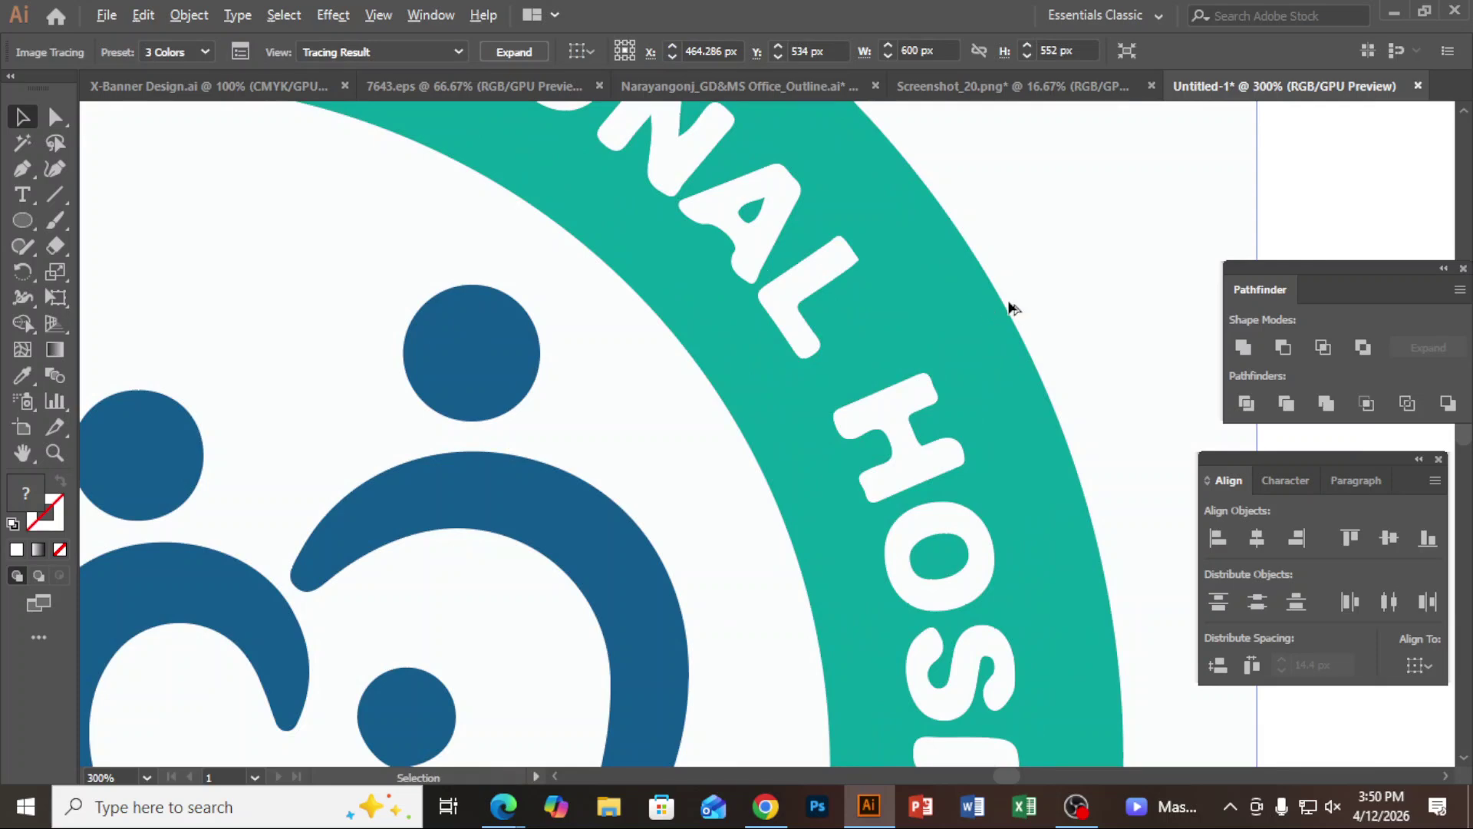
Expand the traced logo into editable vector paths and deselect it.
scroll(1005, 311, down, 6)
scroll(1005, 311, up, 2)
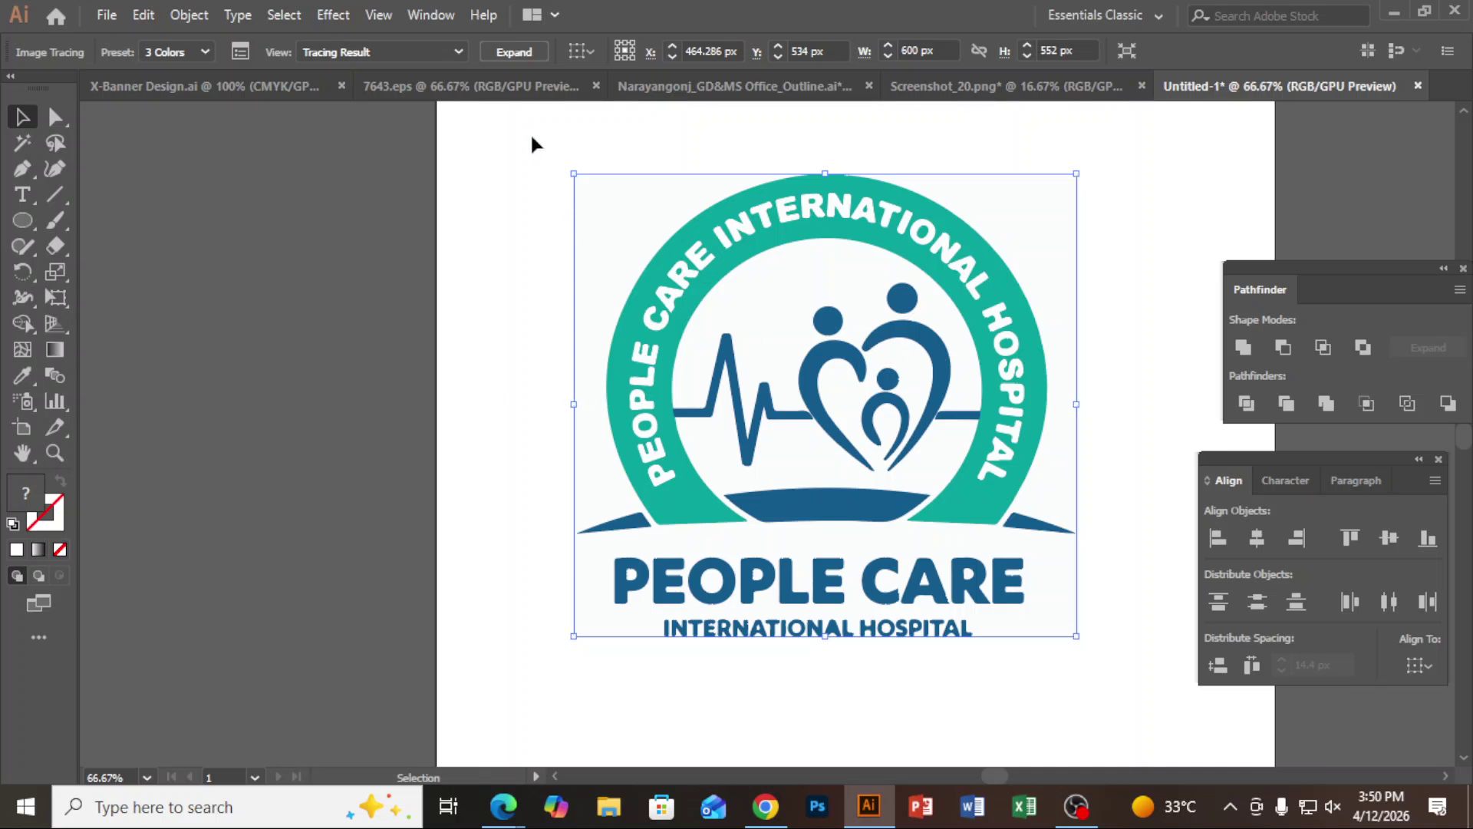
click(523, 51)
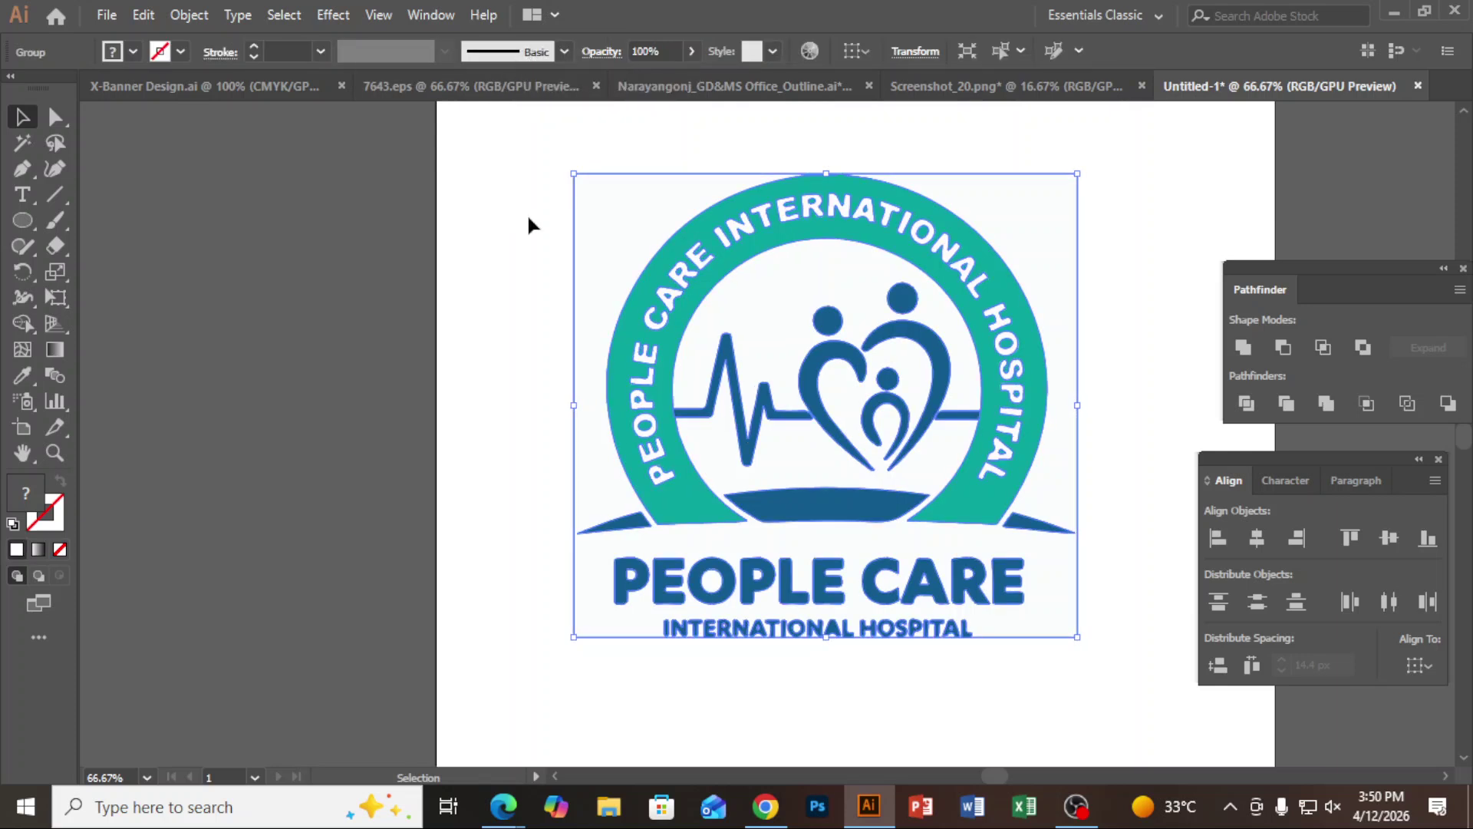
click(1160, 268)
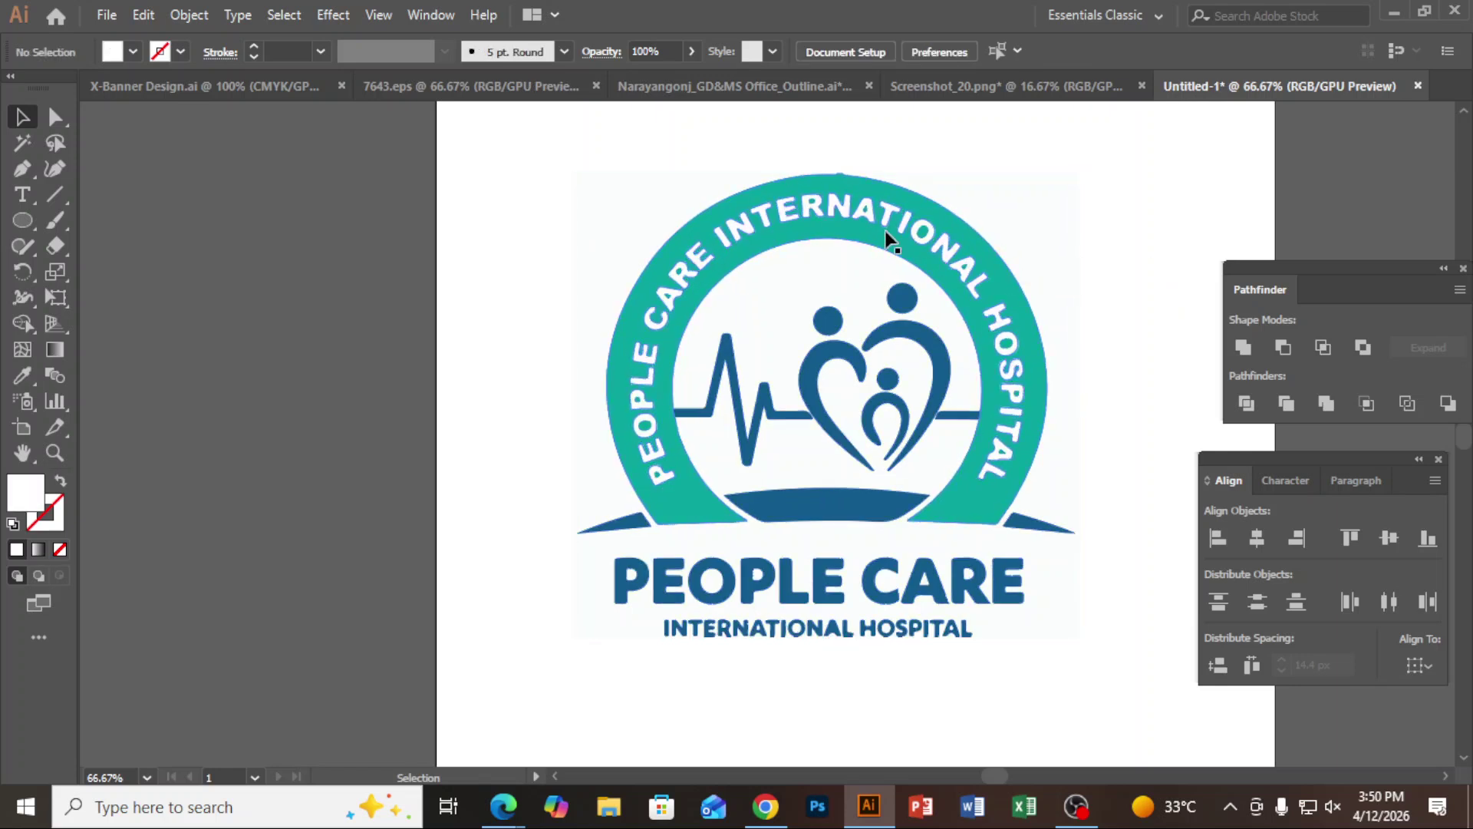
Ungroup the expanded logo, pull its near-white background shape away and delete it.
click(907, 233)
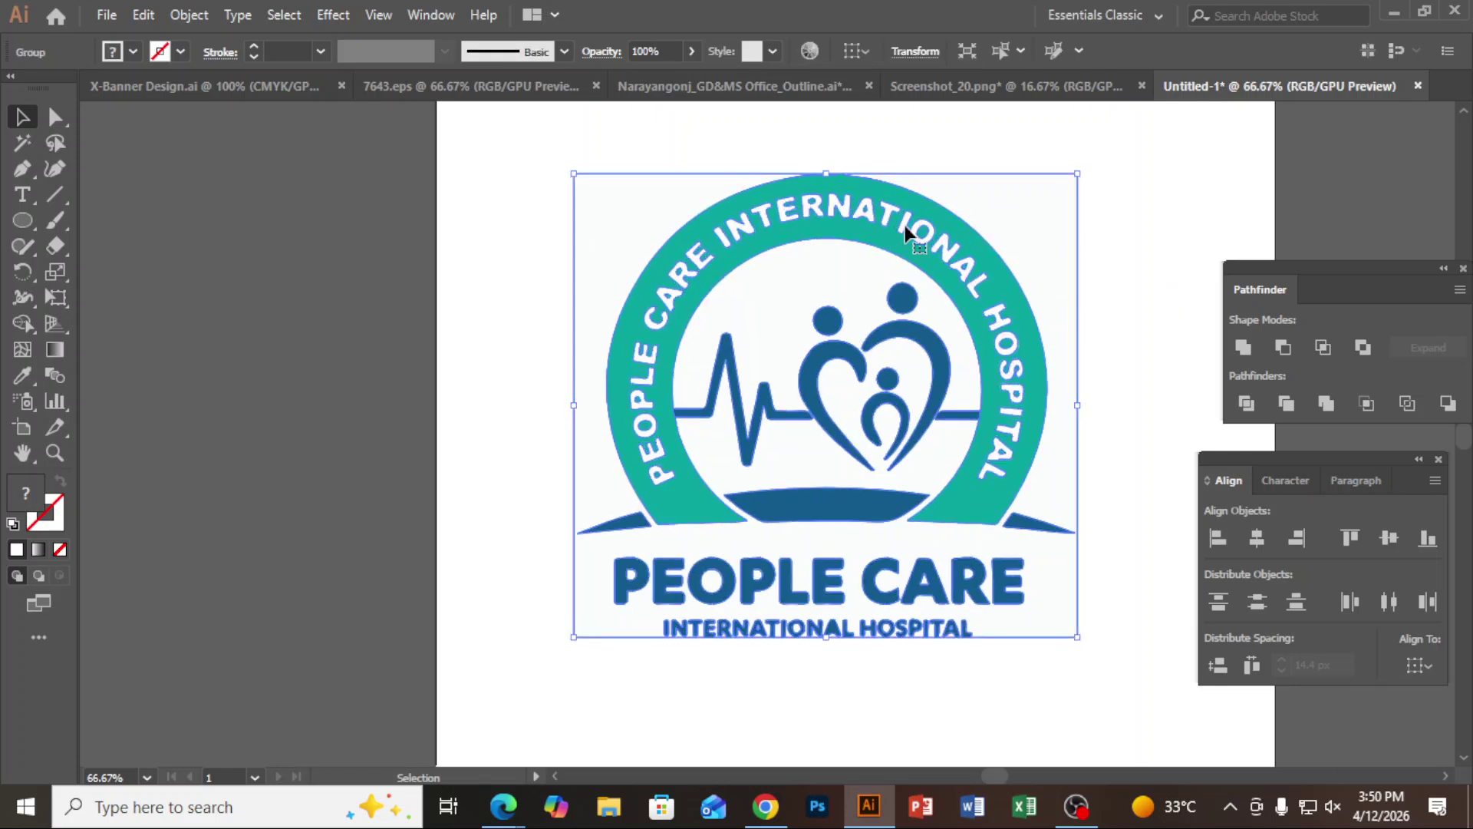
right_click(908, 234)
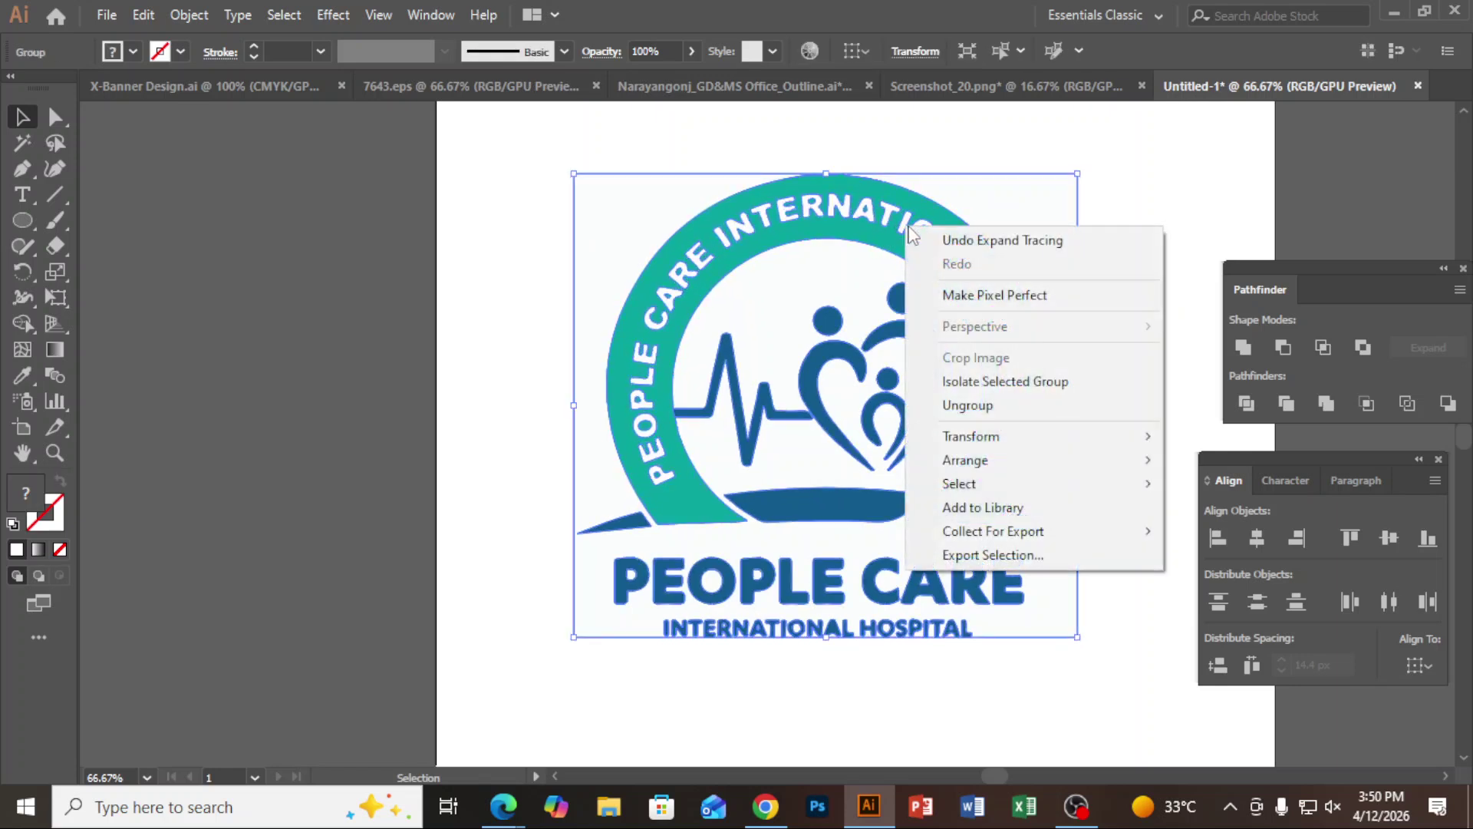
click(971, 412)
click(1159, 310)
drag(1048, 238, 560, 238)
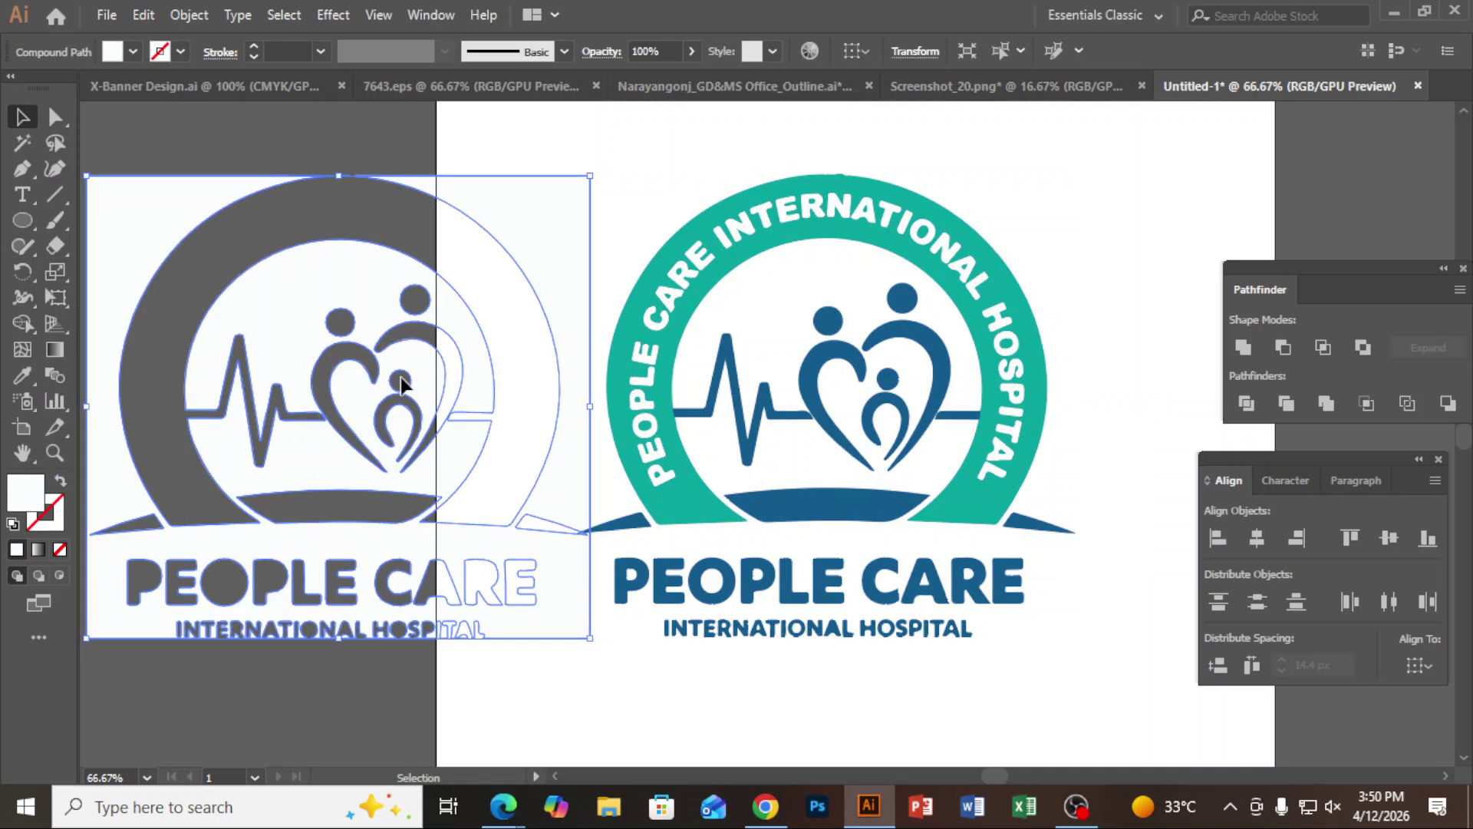
key(Delete)
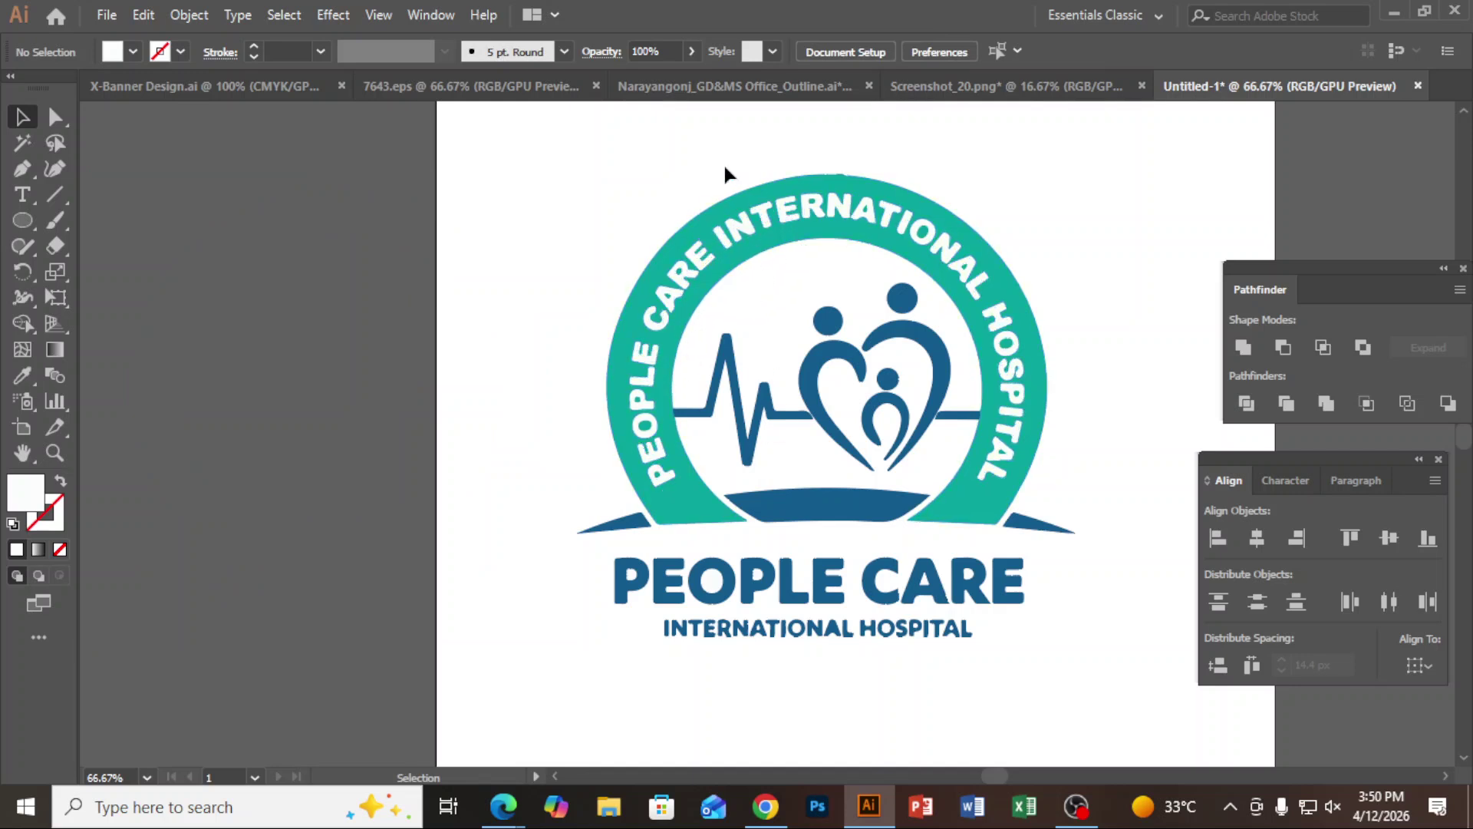
Group the heartbeat-and-family icon, set it aside off the artboard, and delete the rest of the traced logo.
drag(826, 267, 826, 267)
key(Delete)
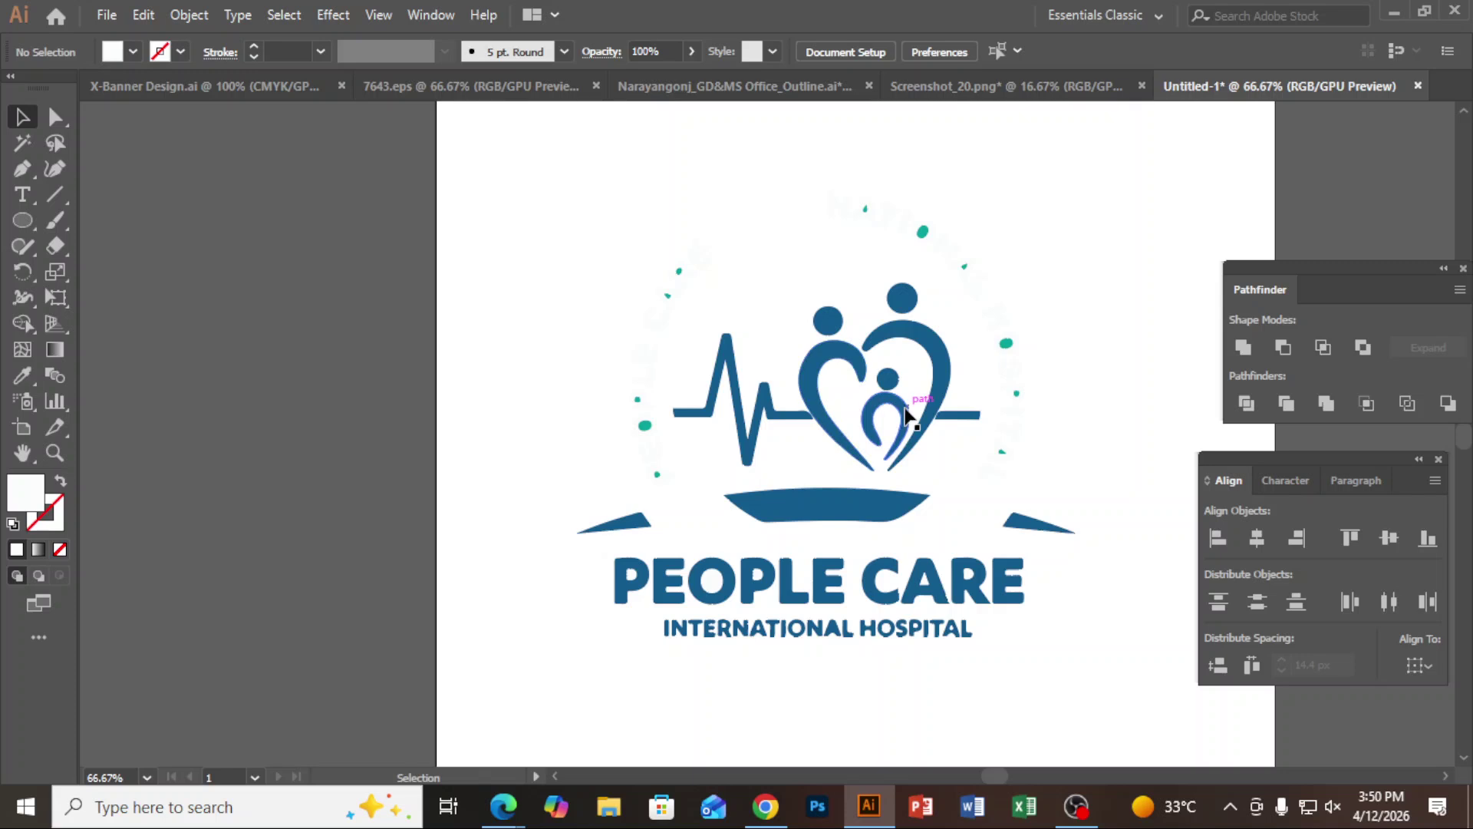
drag(702, 287, 959, 463)
key(a)
key(v)
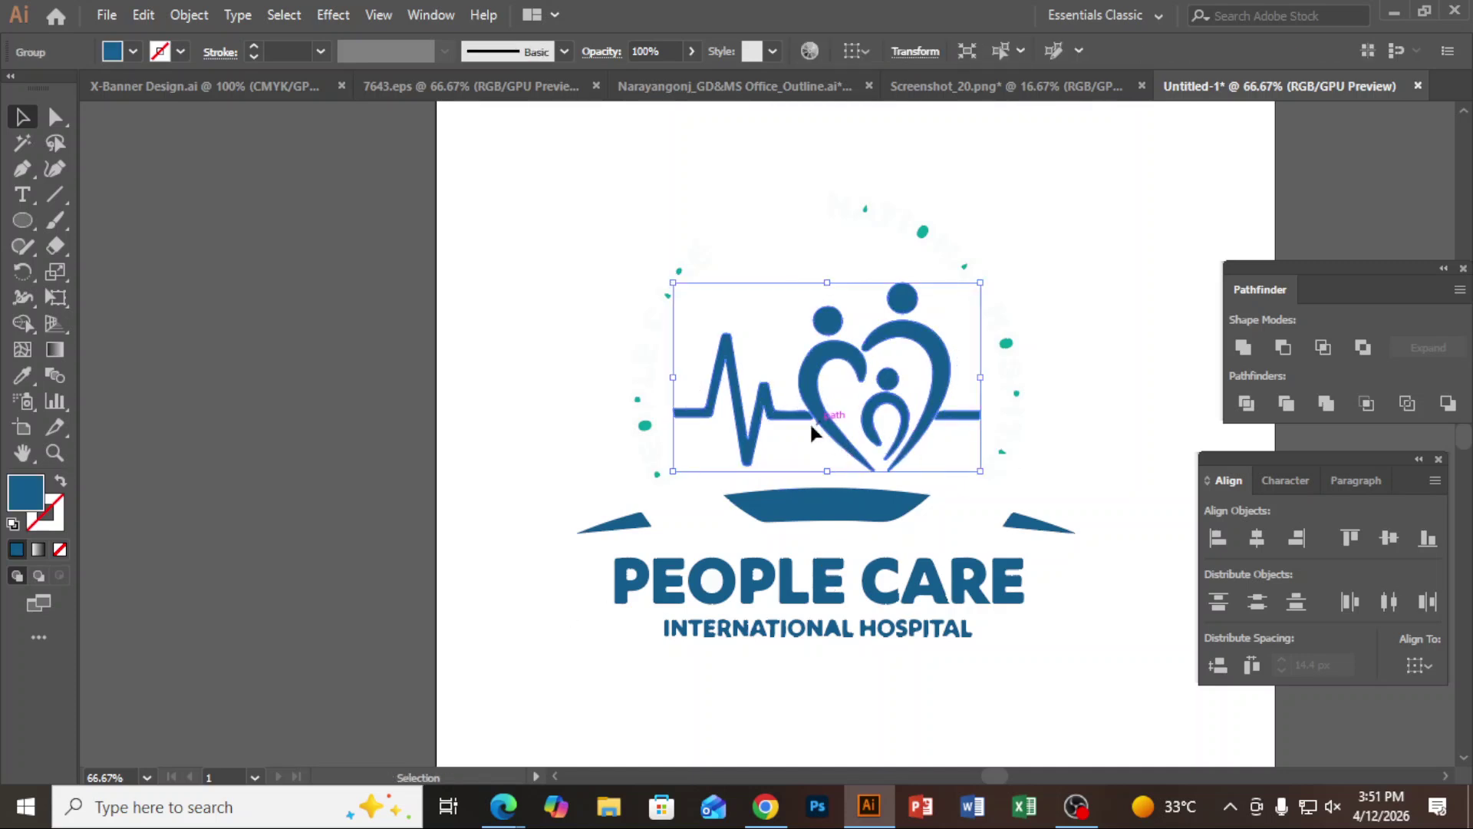
drag(773, 403, 259, 337)
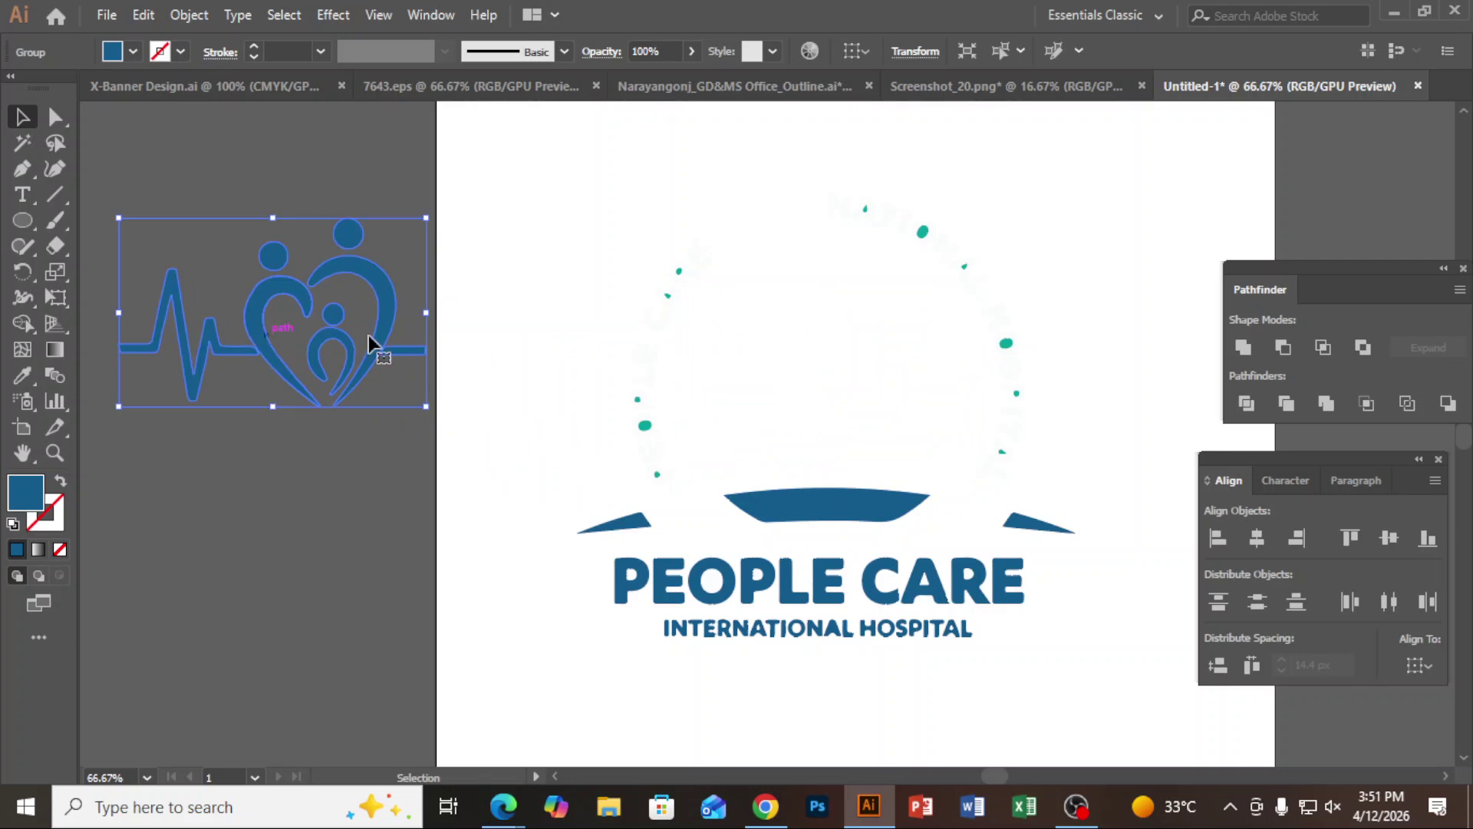
click(1191, 729)
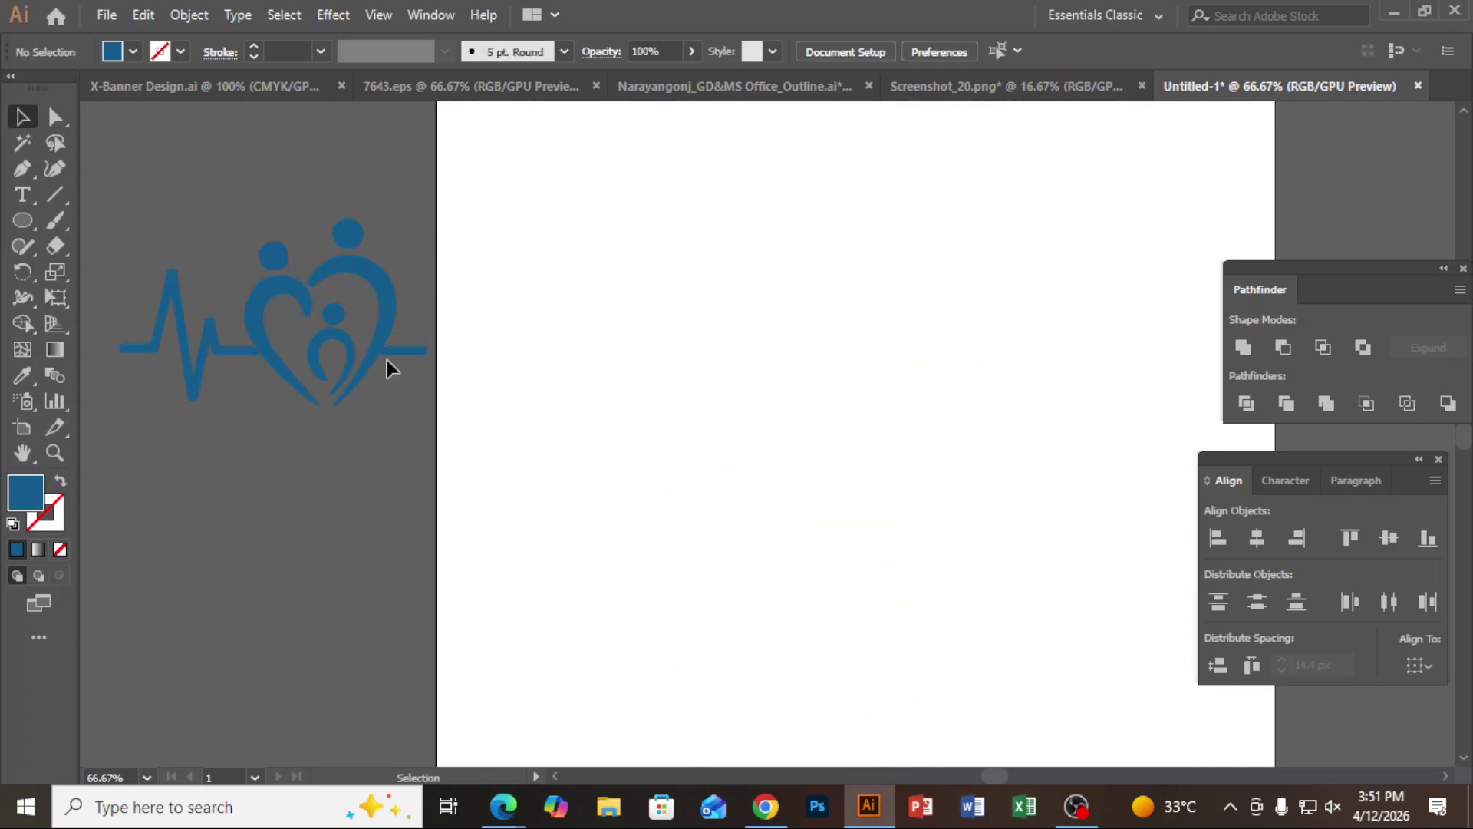
Move the icon back onto the artboard and paste the original logo image beside the artboard as a reference.
drag(366, 356, 958, 436)
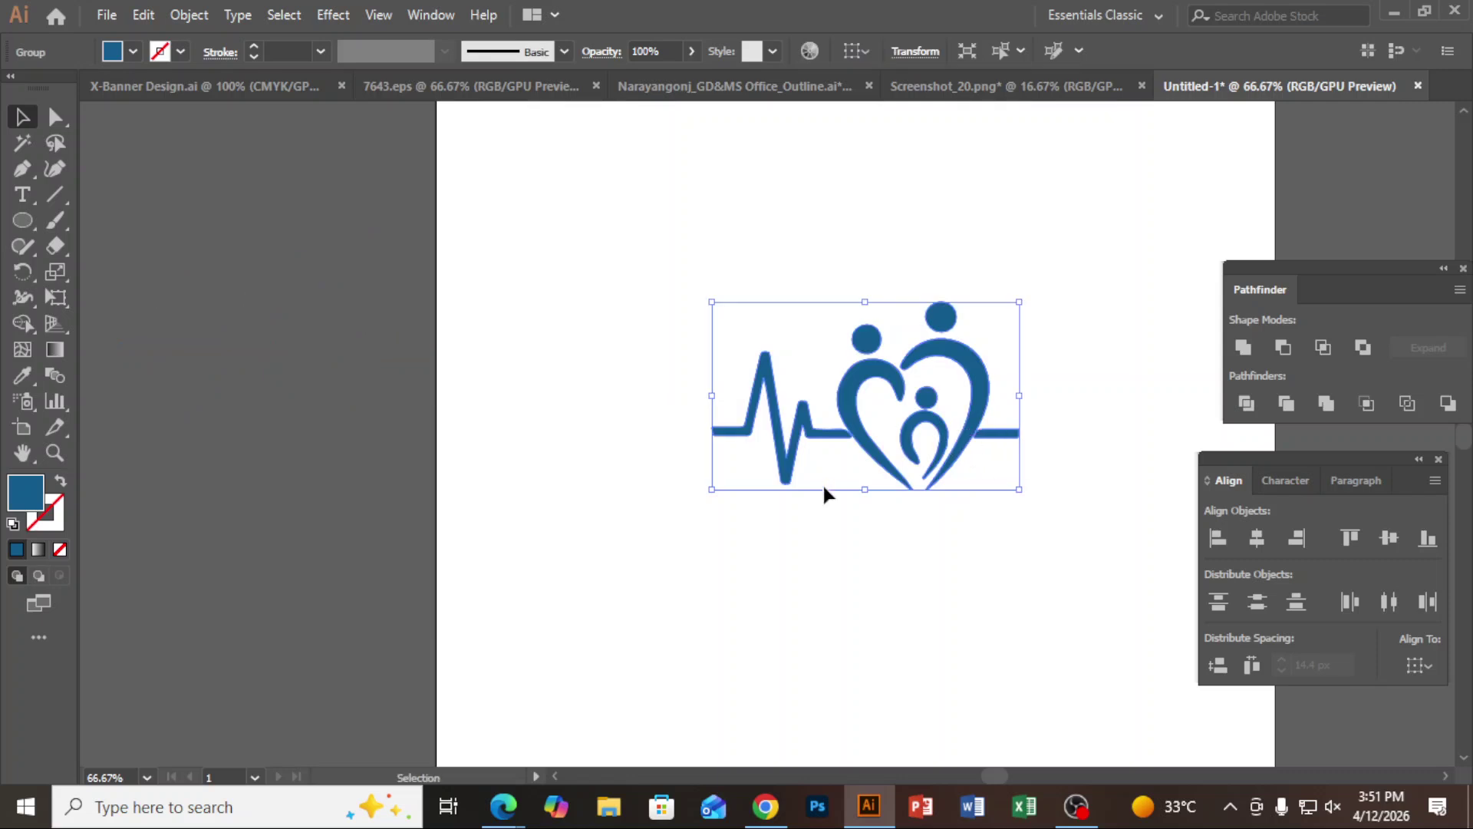
scroll(822, 491, down, 2)
key(a)
key(ctrl+v)
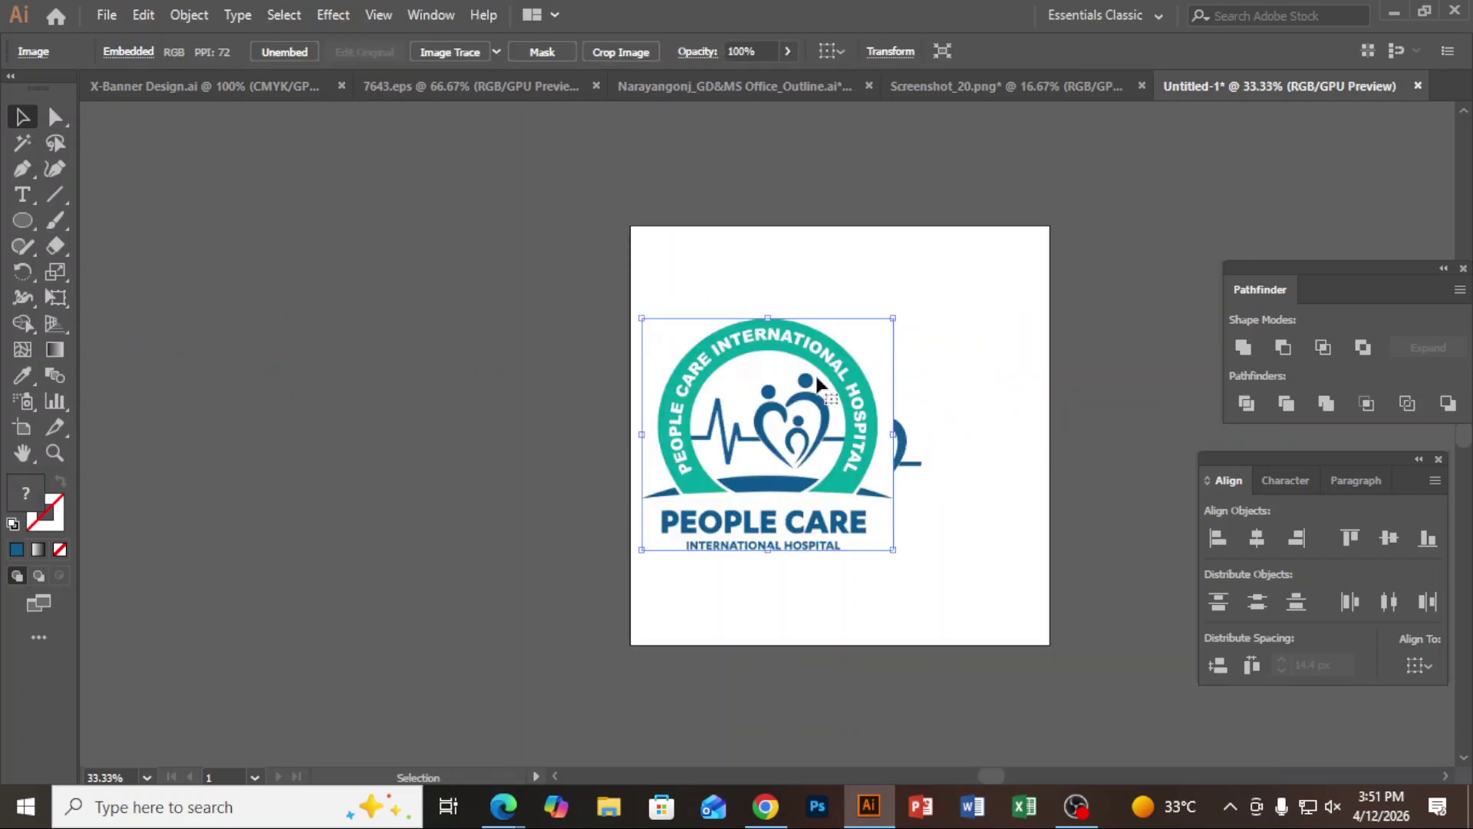
drag(826, 356, 470, 282)
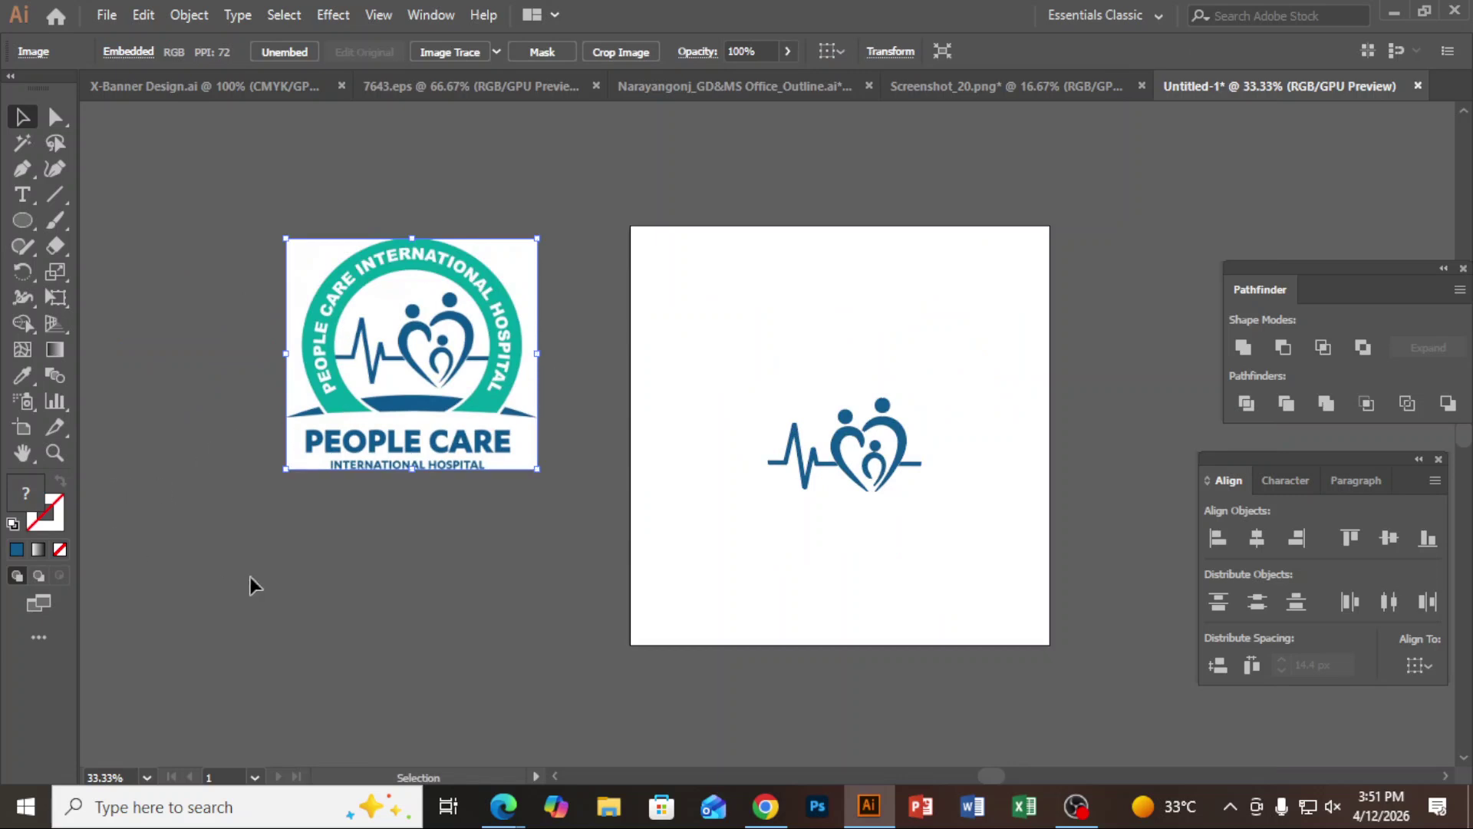
Move the heartbeat-and-family icon off the artboard to below the reference logo image.
key(l)
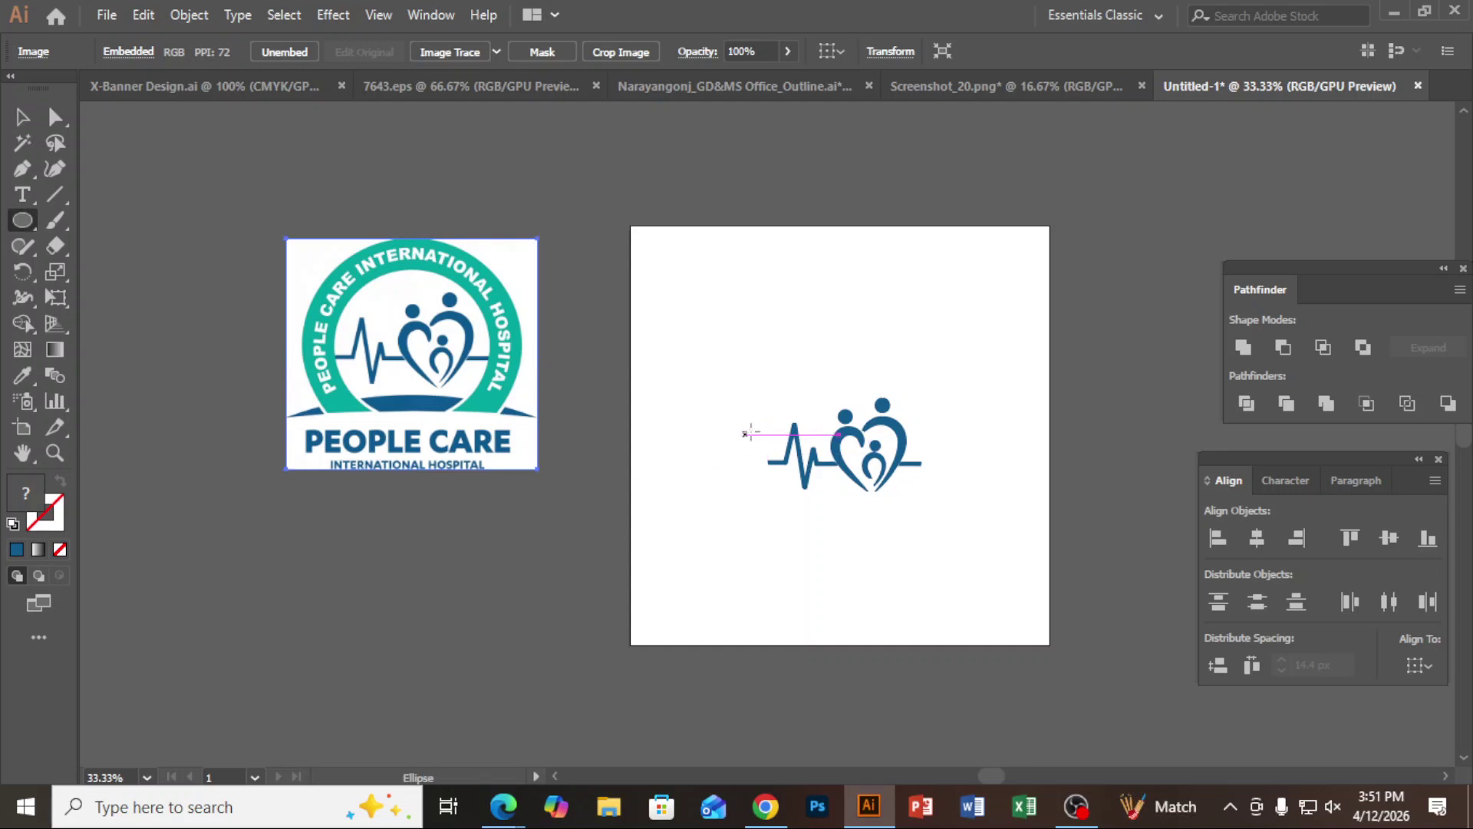
click(22, 117)
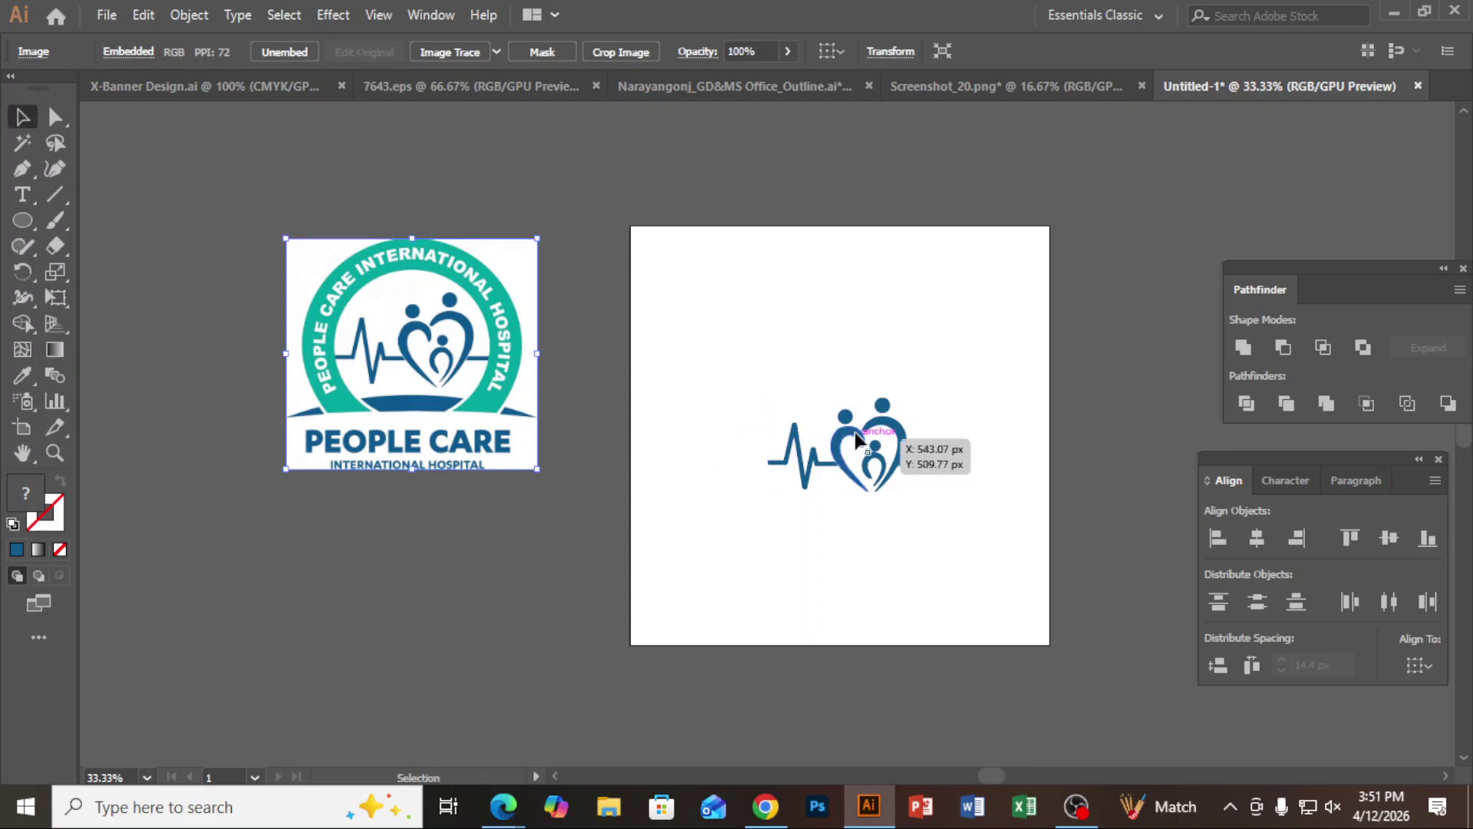
drag(811, 425, 229, 532)
Draw a large circle from the artboard's center and fill it with the teal sampled from the reference logo's arch.
click(35, 220)
drag(844, 434, 979, 608)
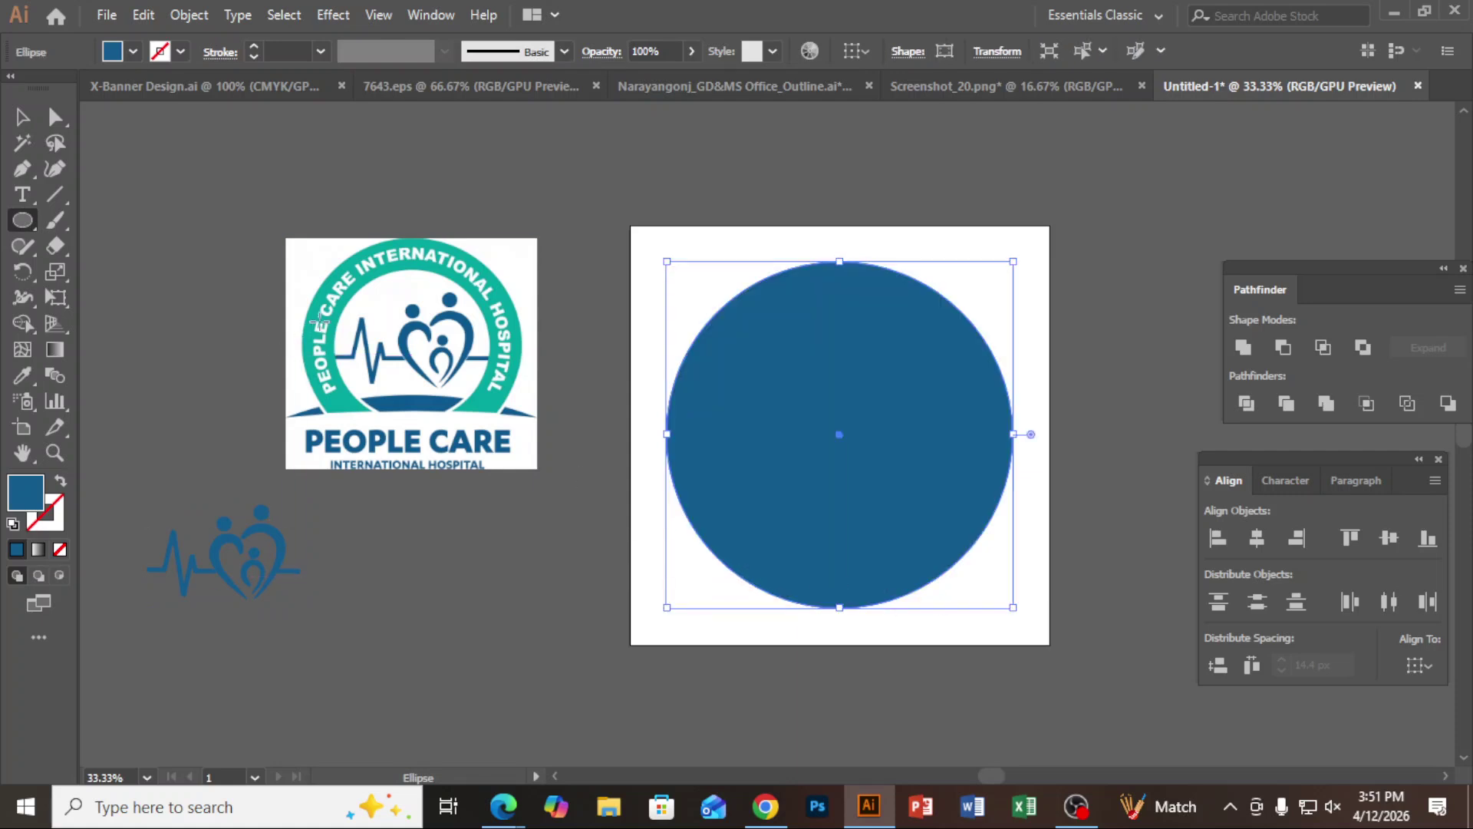
key(i)
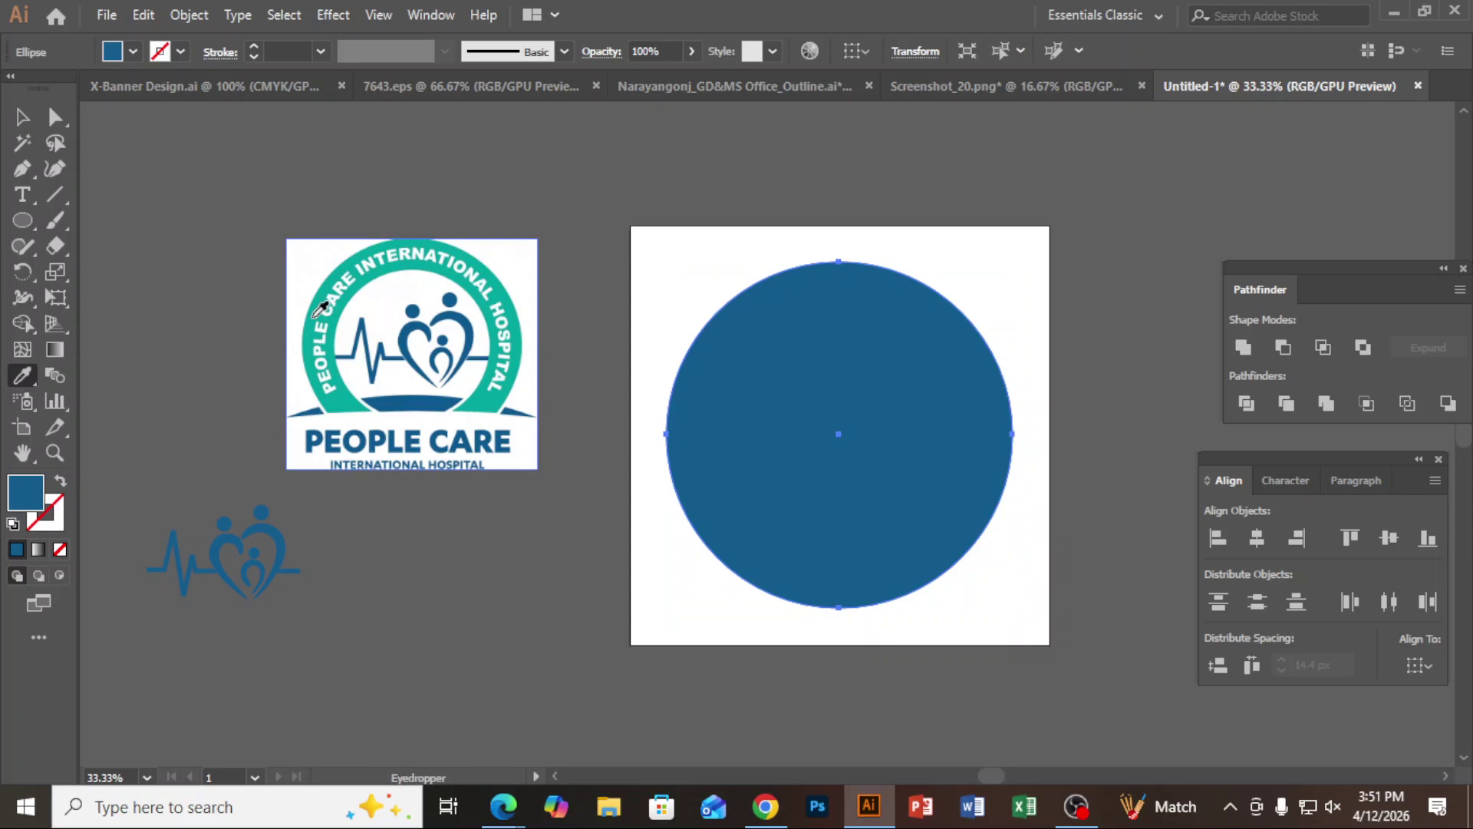
click(317, 312)
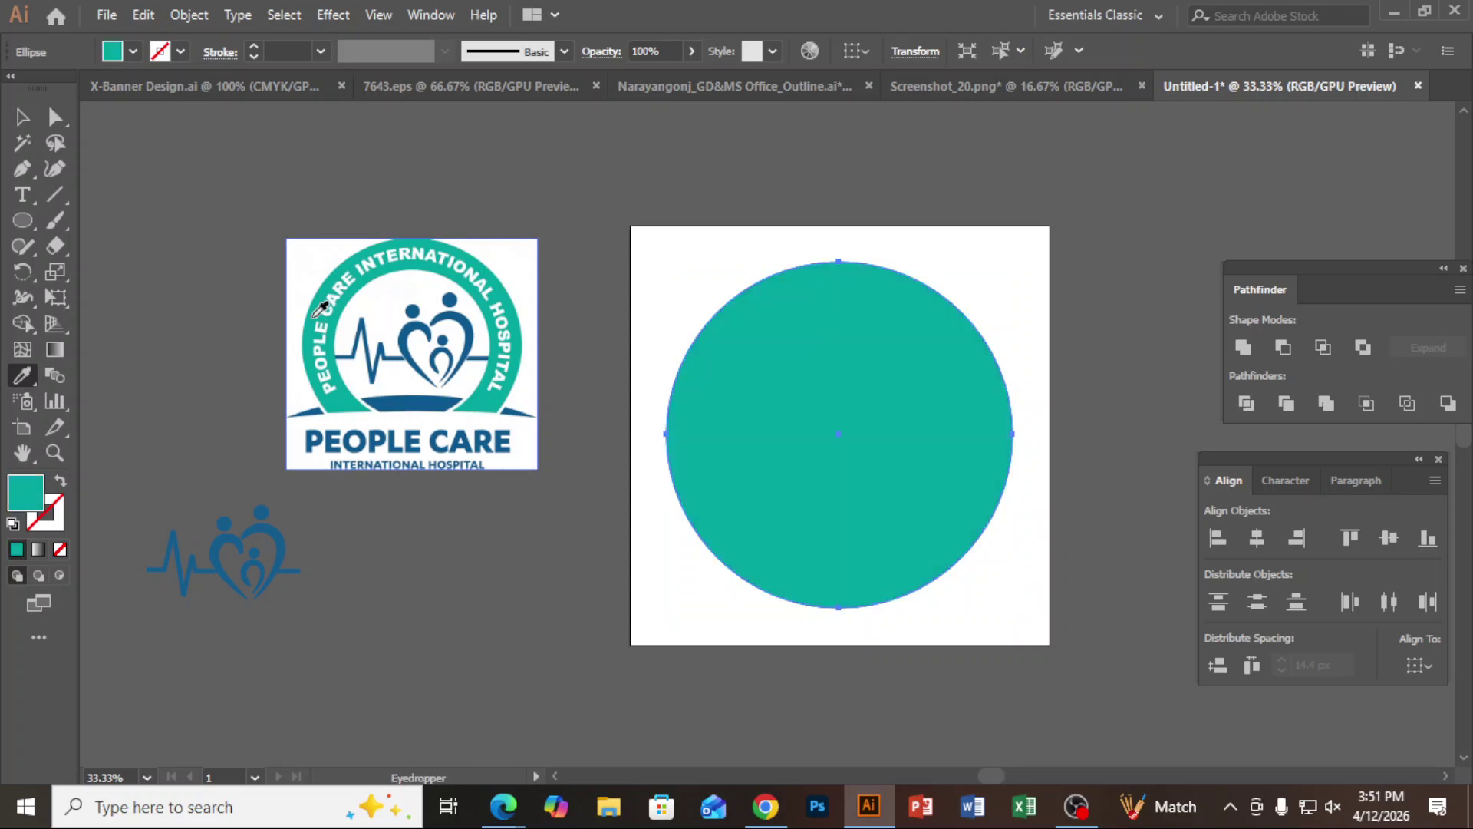
Try making a ring by swapping the circle's teal fill to a 49 pt stroke, and delete the circle.
click(20, 127)
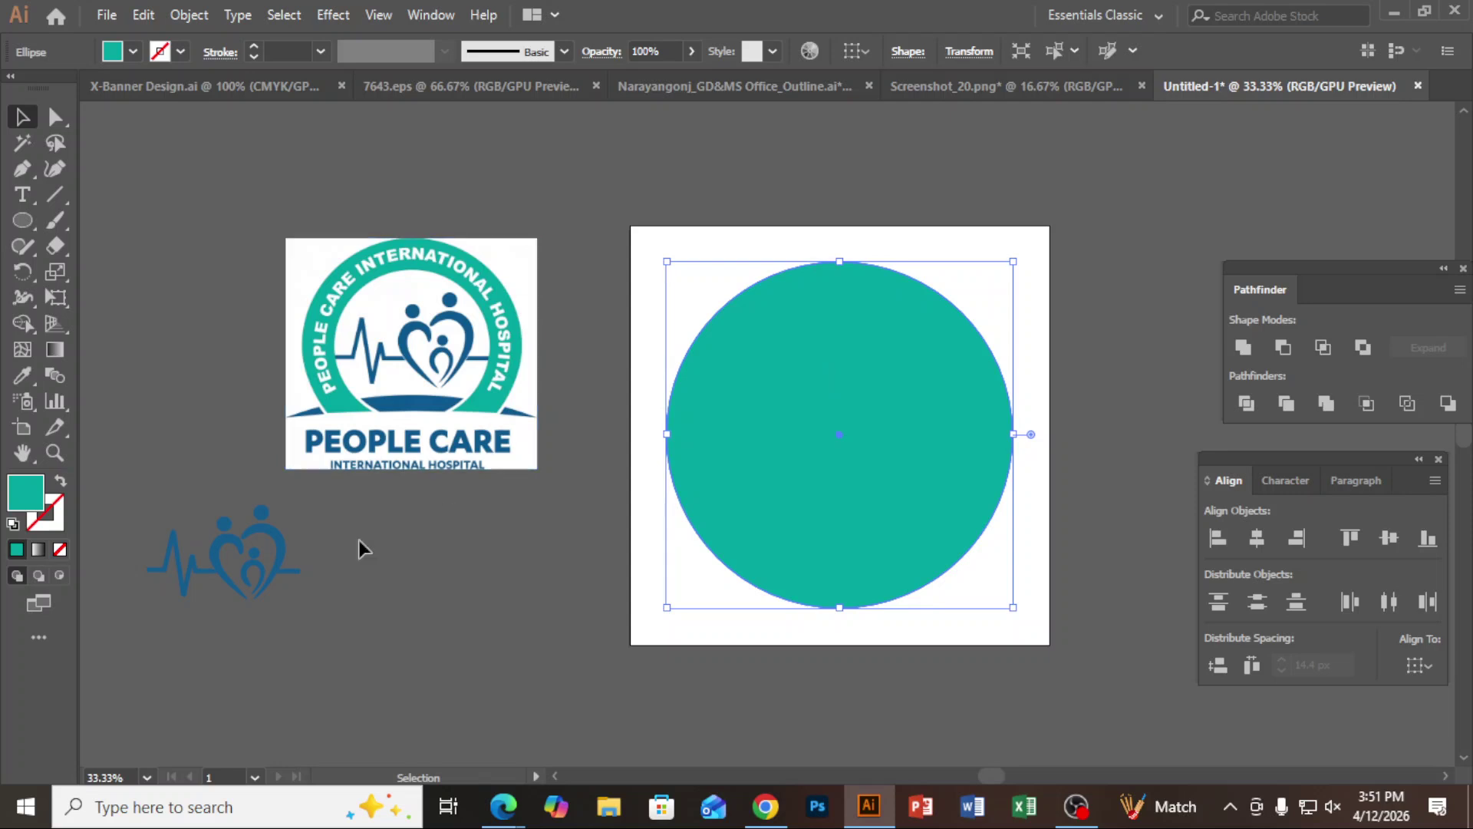
click(61, 485)
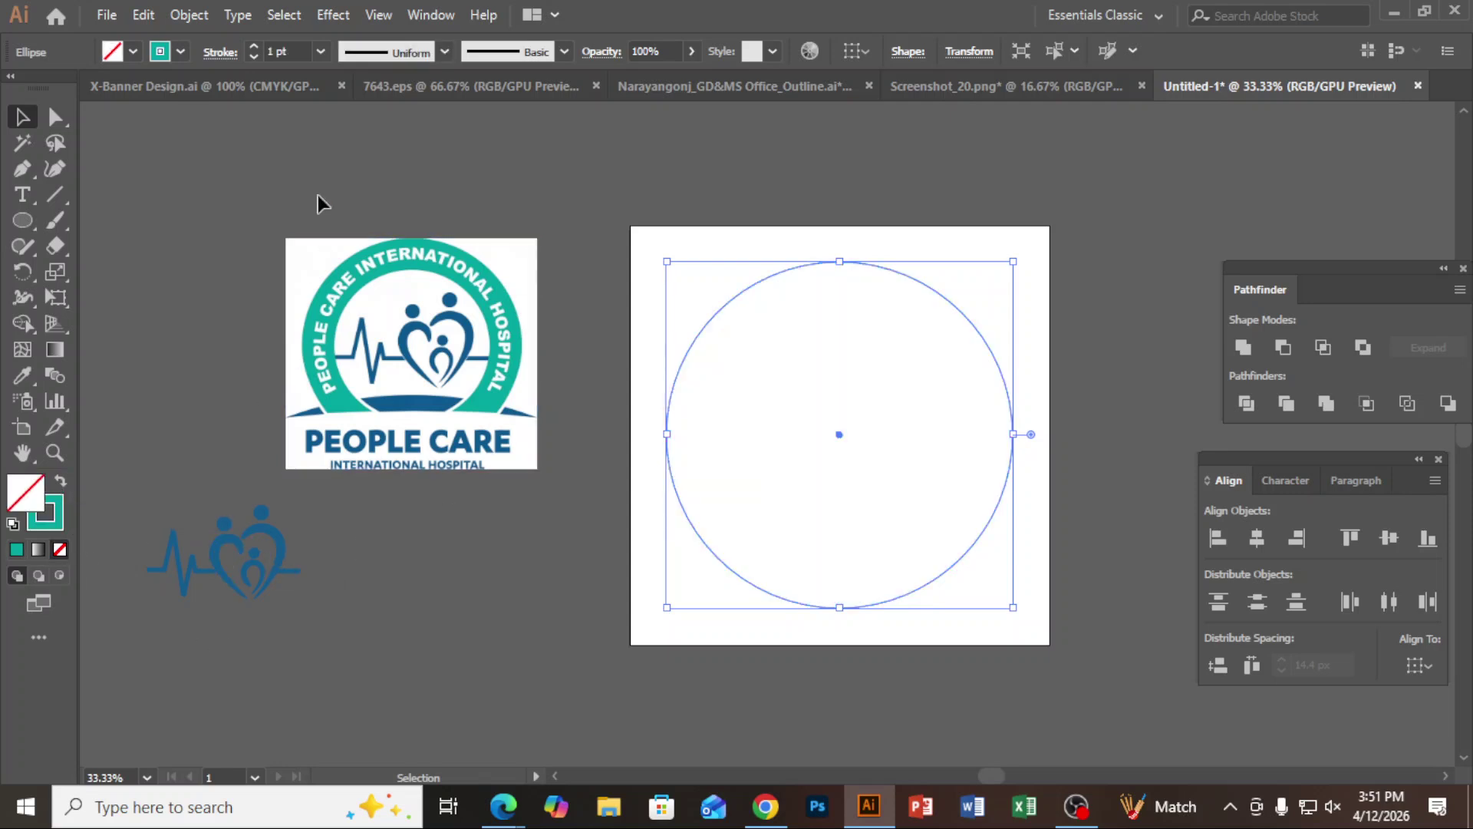
click(295, 48)
key(Up)
key(Up)
key(Up)
key(Up)
key(Up)
key(Up)
key(Up)
key(Up)
key(Up)
key(Up)
key(Up)
key(Up)
key(Up)
key(Up)
key(Up)
key(Up)
key(Up)
key(Up)
key(Up)
key(Up)
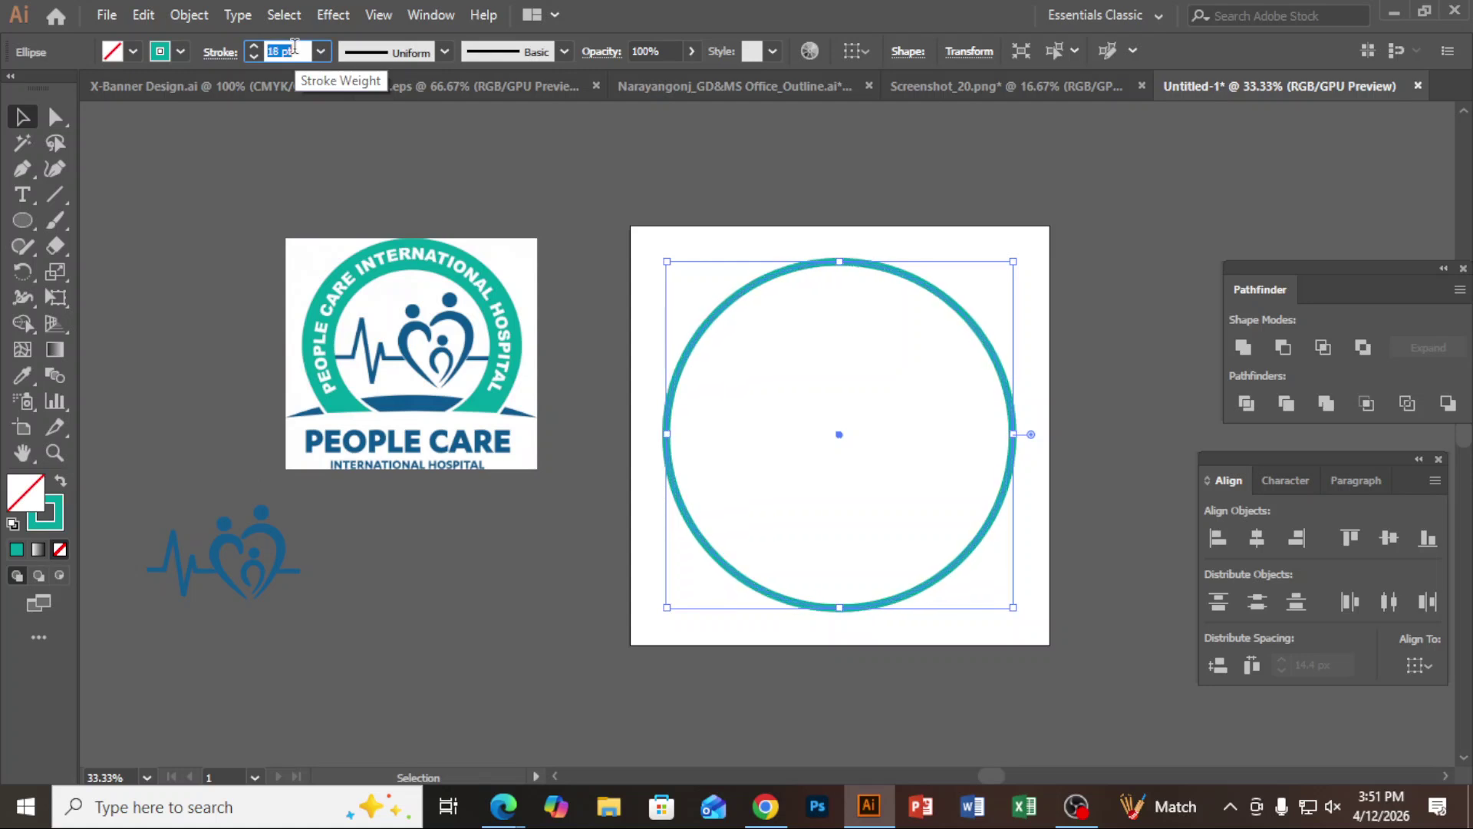
key(Up)
key(Up)
key(Up)
key(Up)
key(Up)
key(Up)
key(Up)
key(Up)
key(Up)
key(Up)
key(Up)
key(Up)
key(Up)
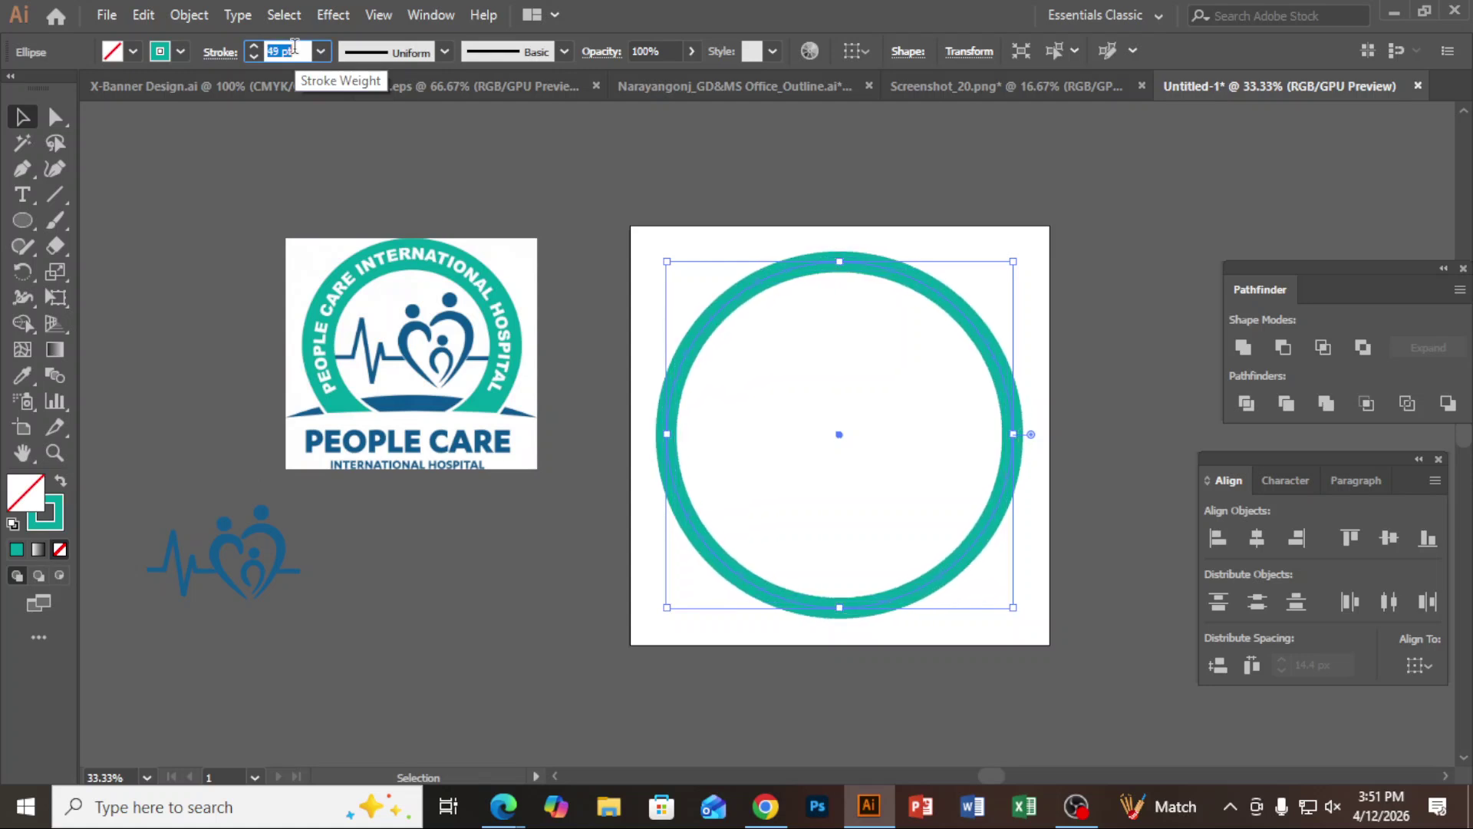
key(Left)
key(ctrl)
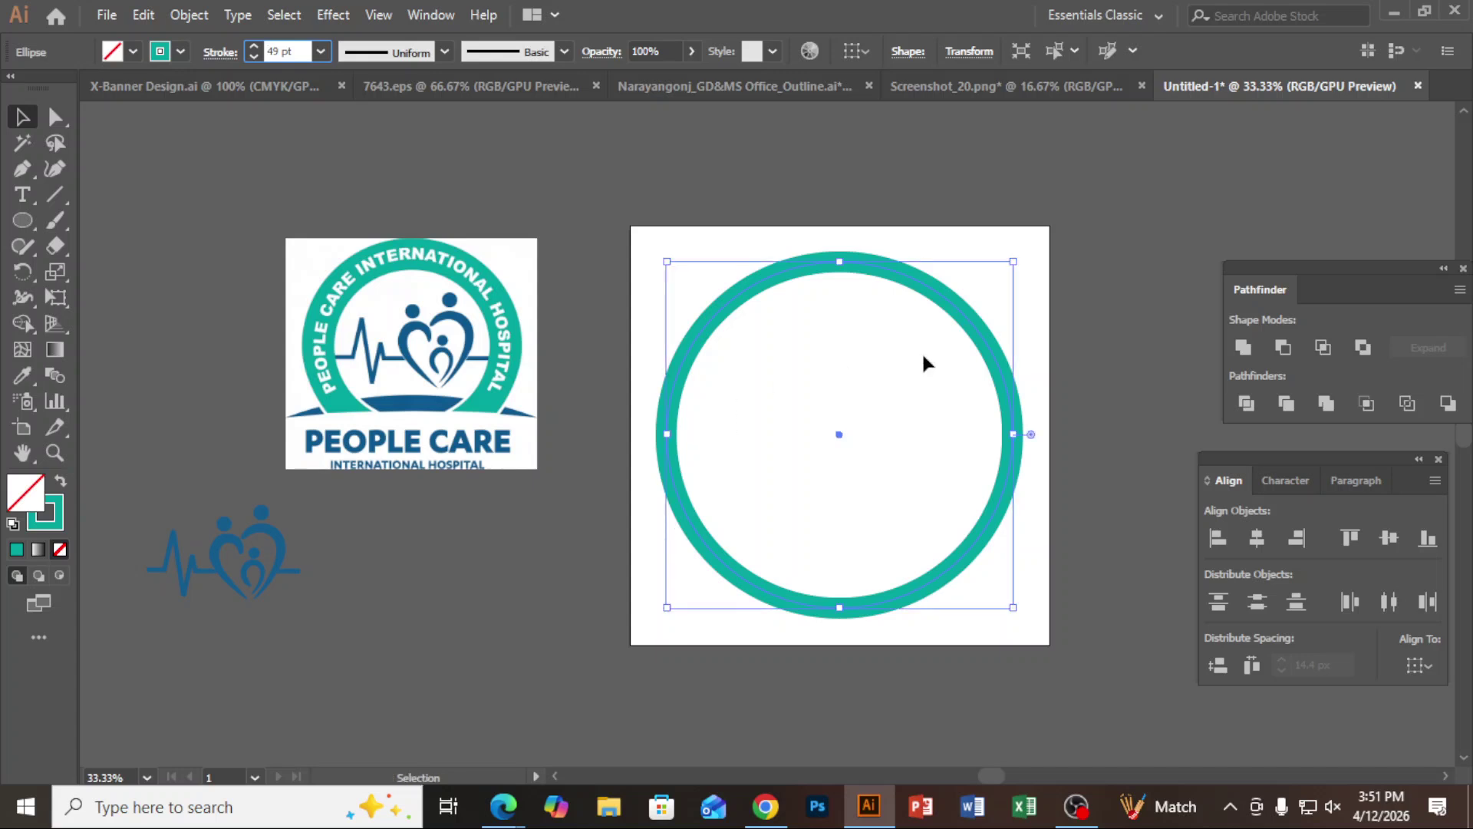
drag(959, 292, 924, 345)
key(Delete)
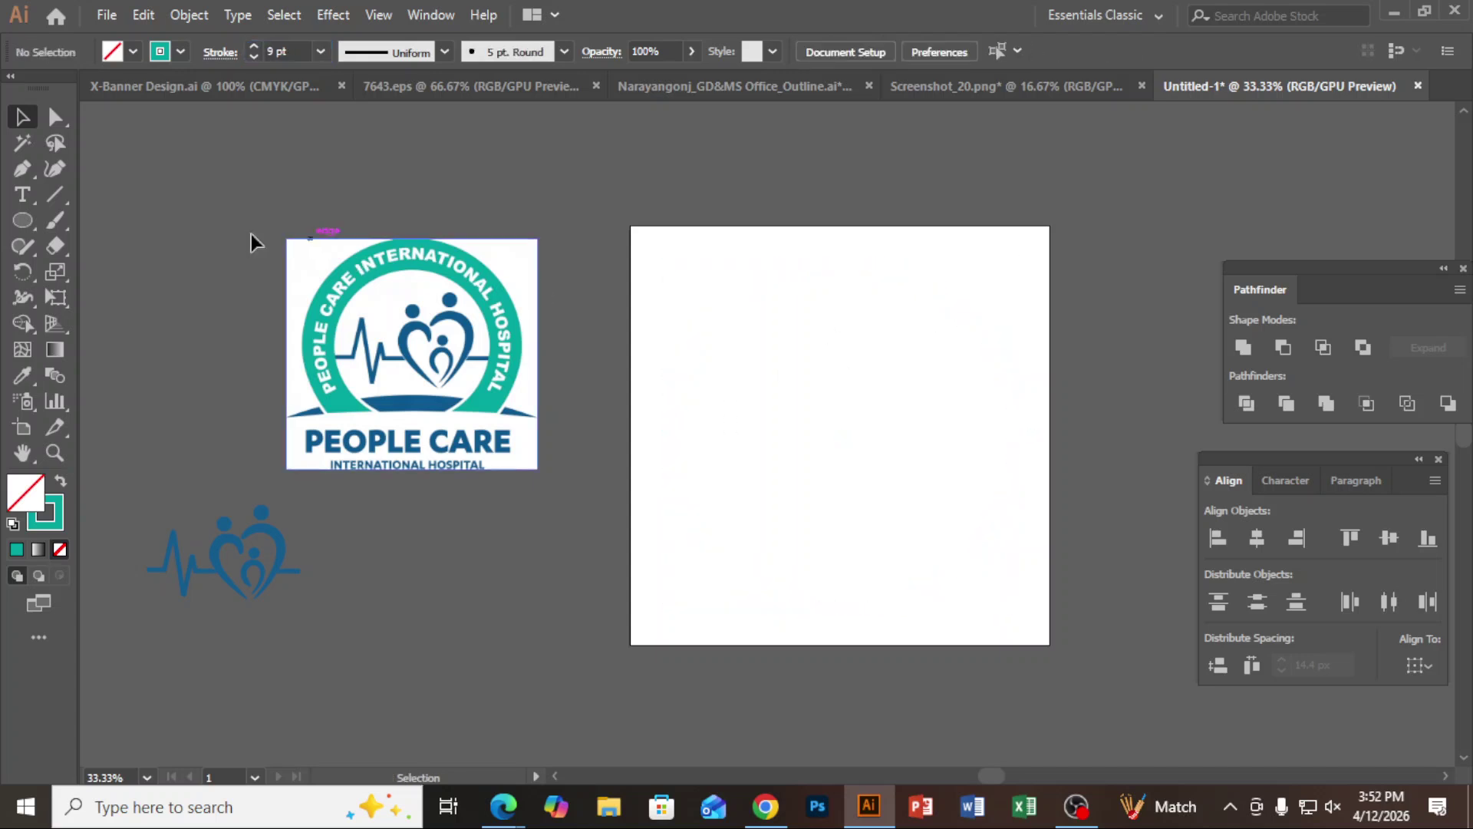
Draw a new large circle from the artboard's center and swap its teal stroke color to the fill.
click(23, 221)
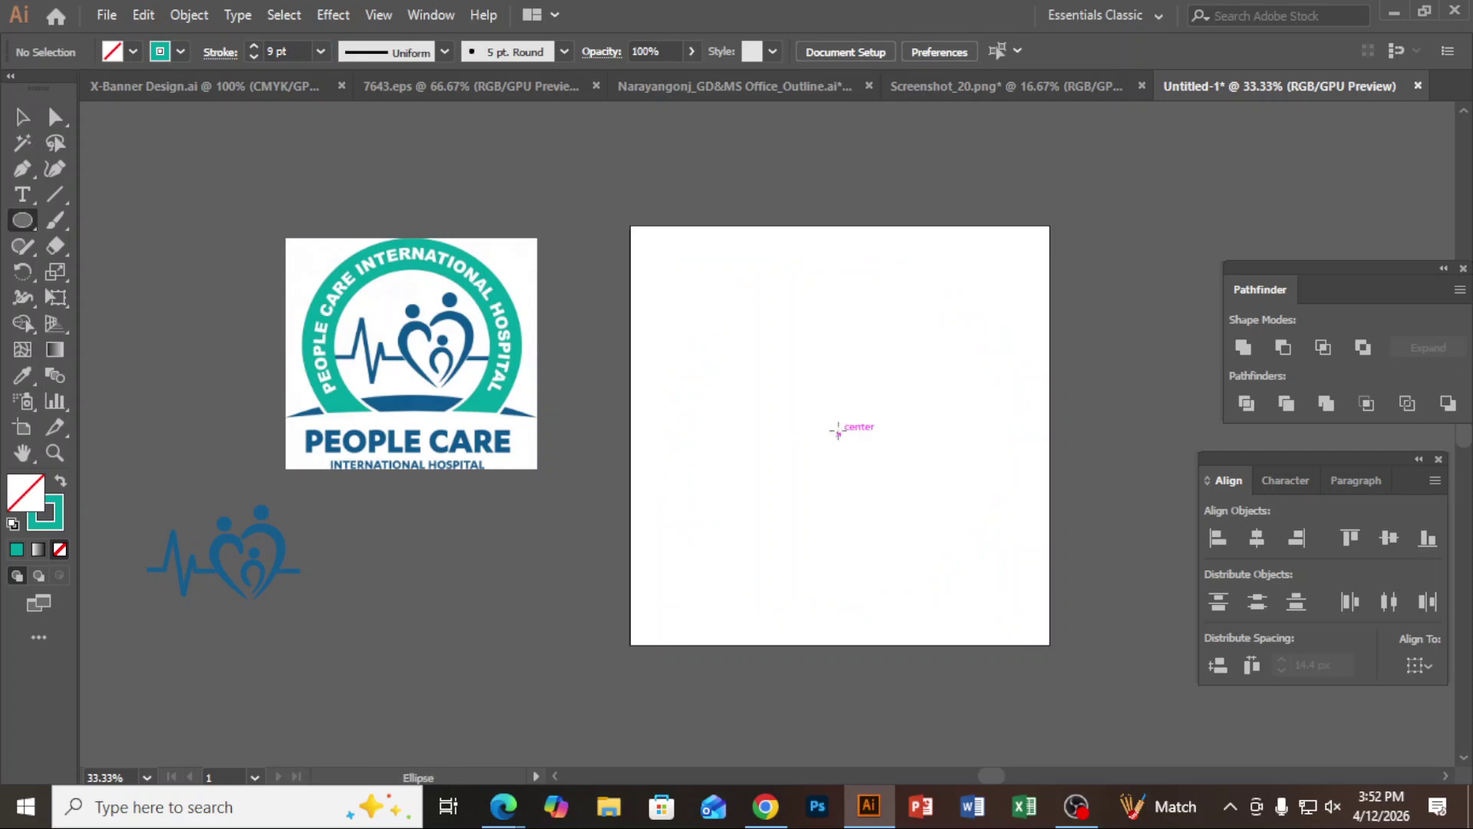
key(alt)
drag(838, 434, 963, 598)
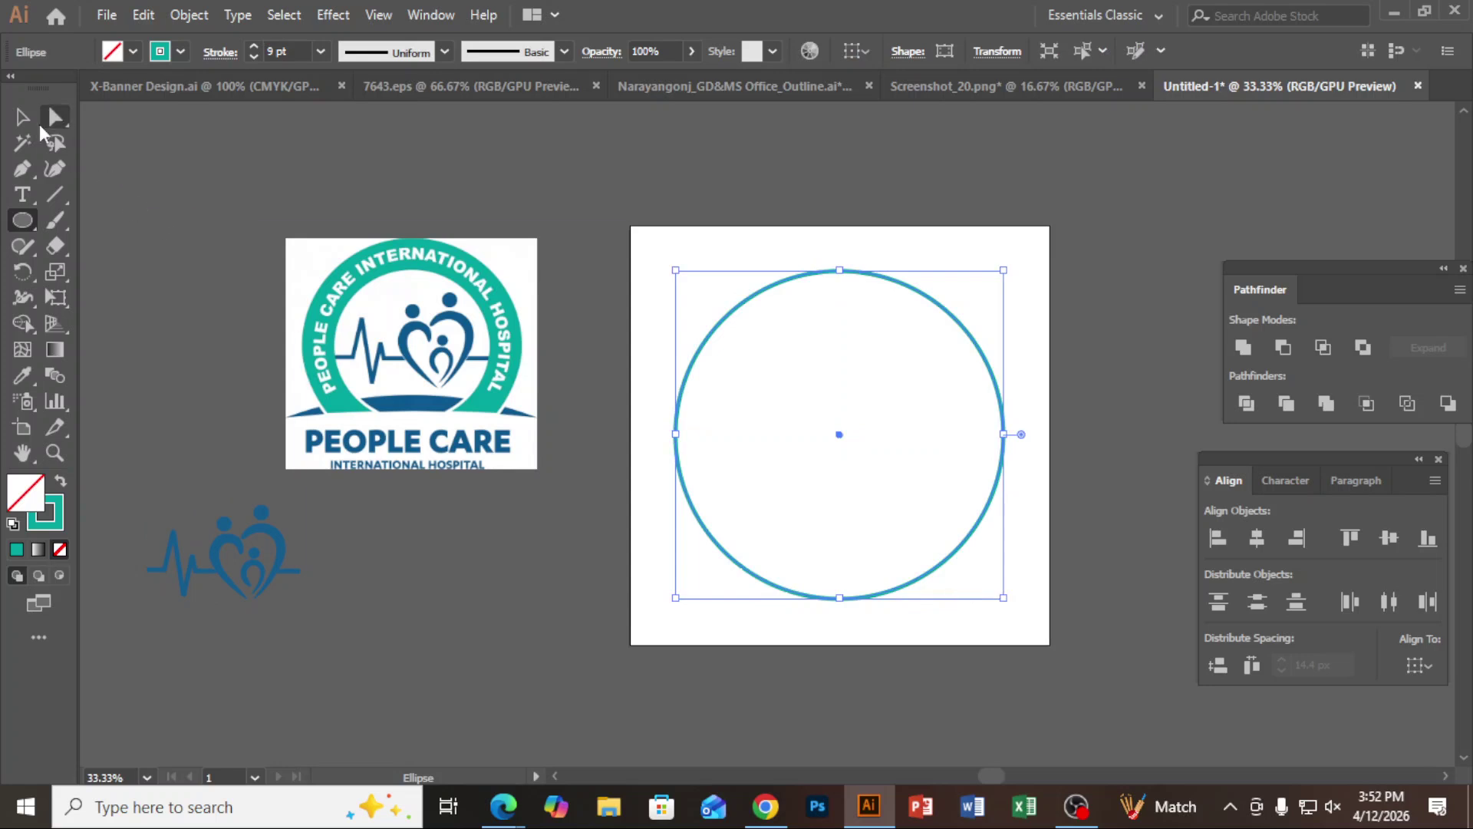
click(62, 483)
click(21, 116)
Paste a copy of the teal circle in front and scale it down concentrically to form the ring's inner edge.
key(a)
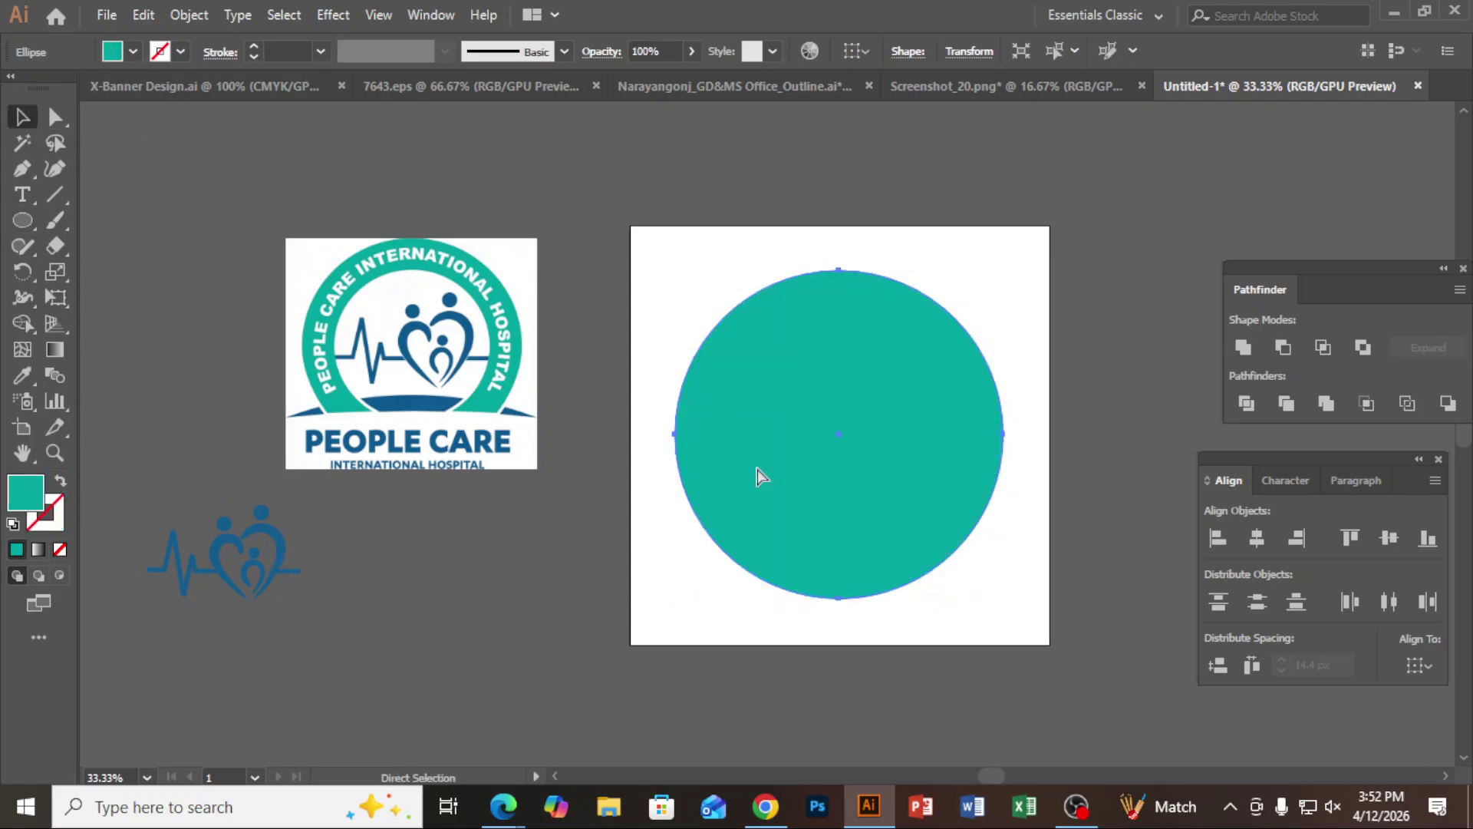
key(ctrl+f)
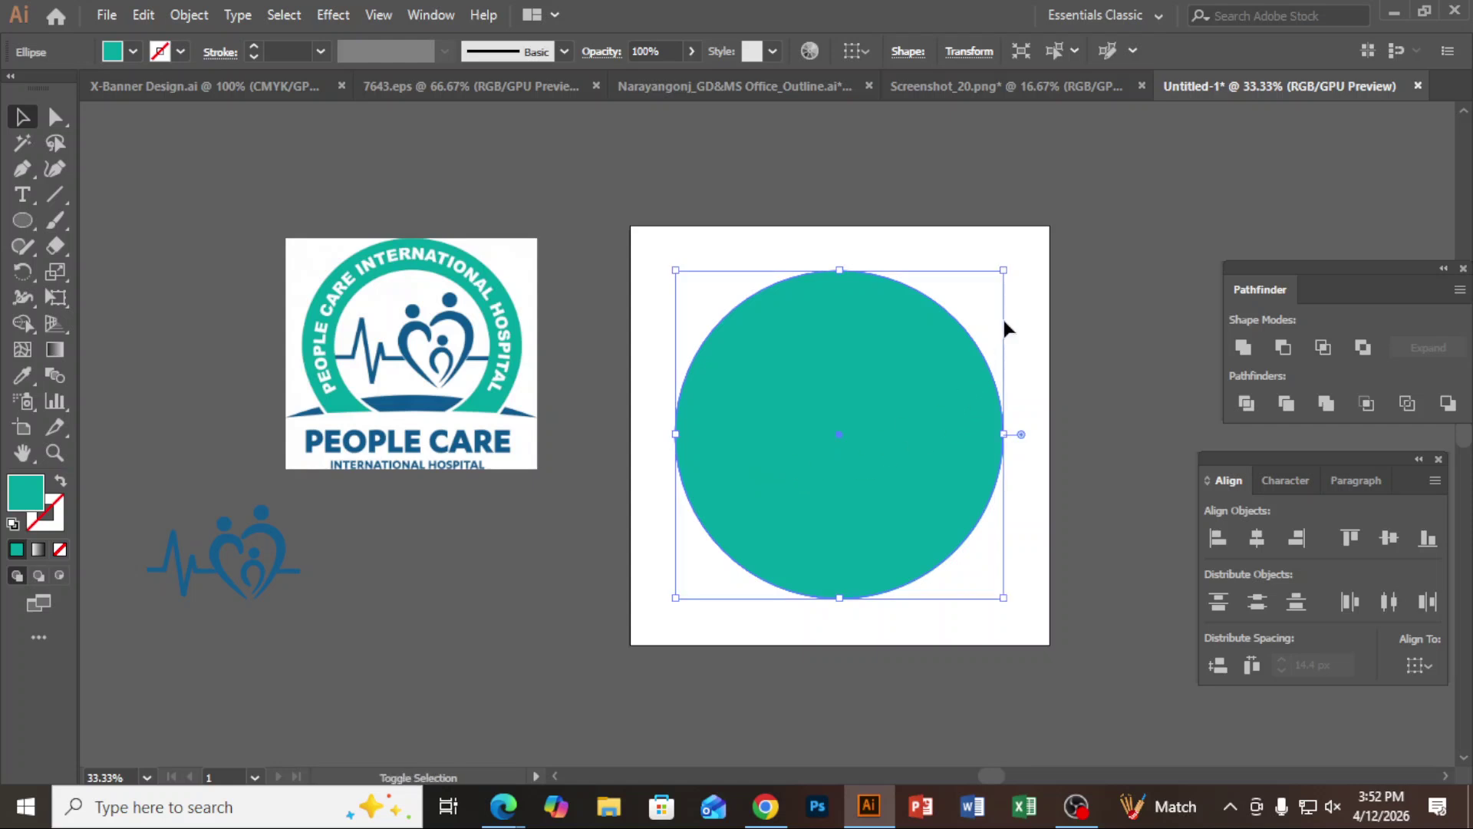
drag(1004, 271, 963, 311)
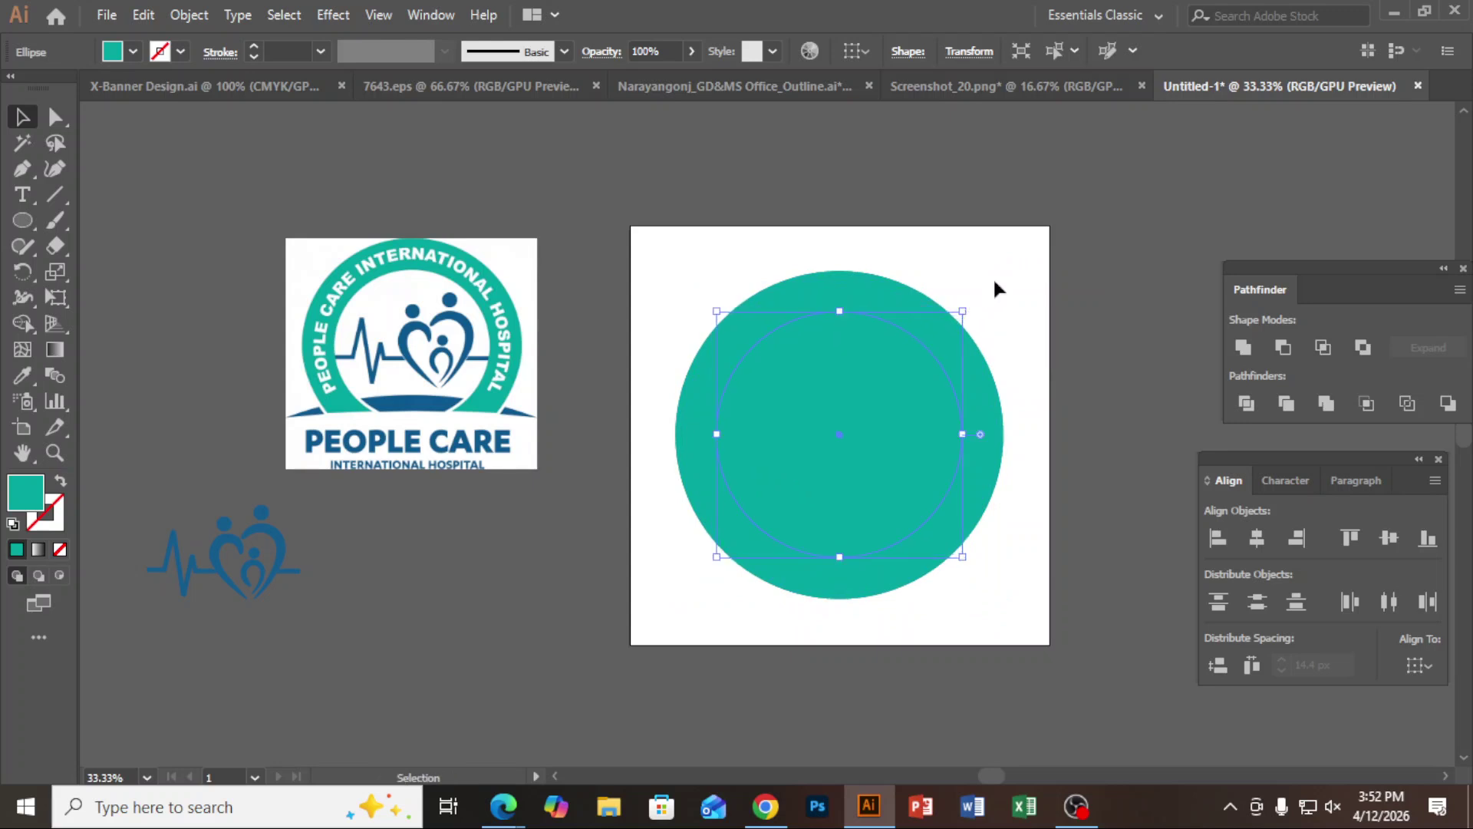
Subtract the inner circle from the outer one with the Shape Builder tool to make a teal ring, and deselect it.
key(ctrl+a)
click(23, 322)
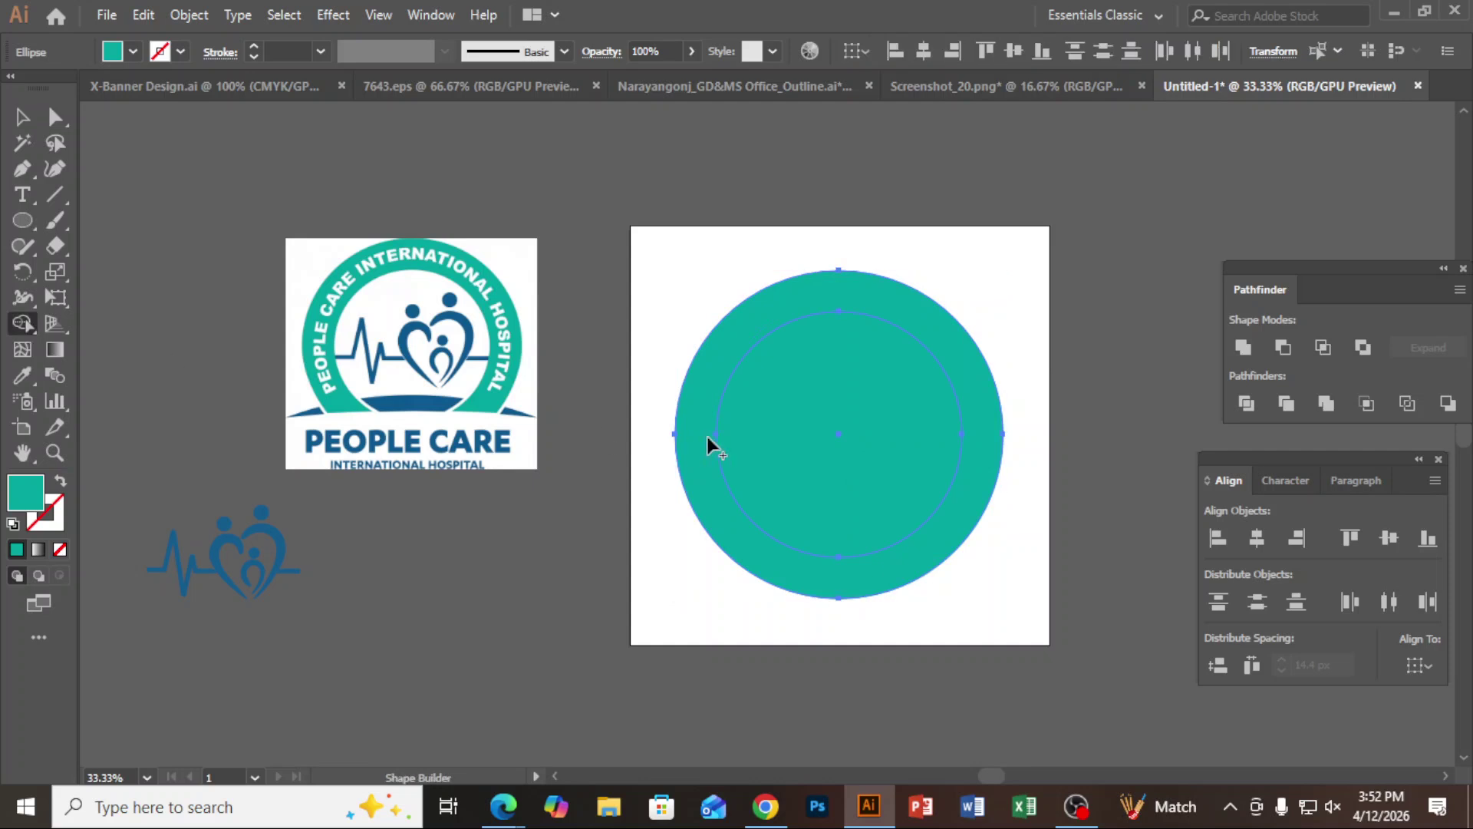
alt+click(790, 431)
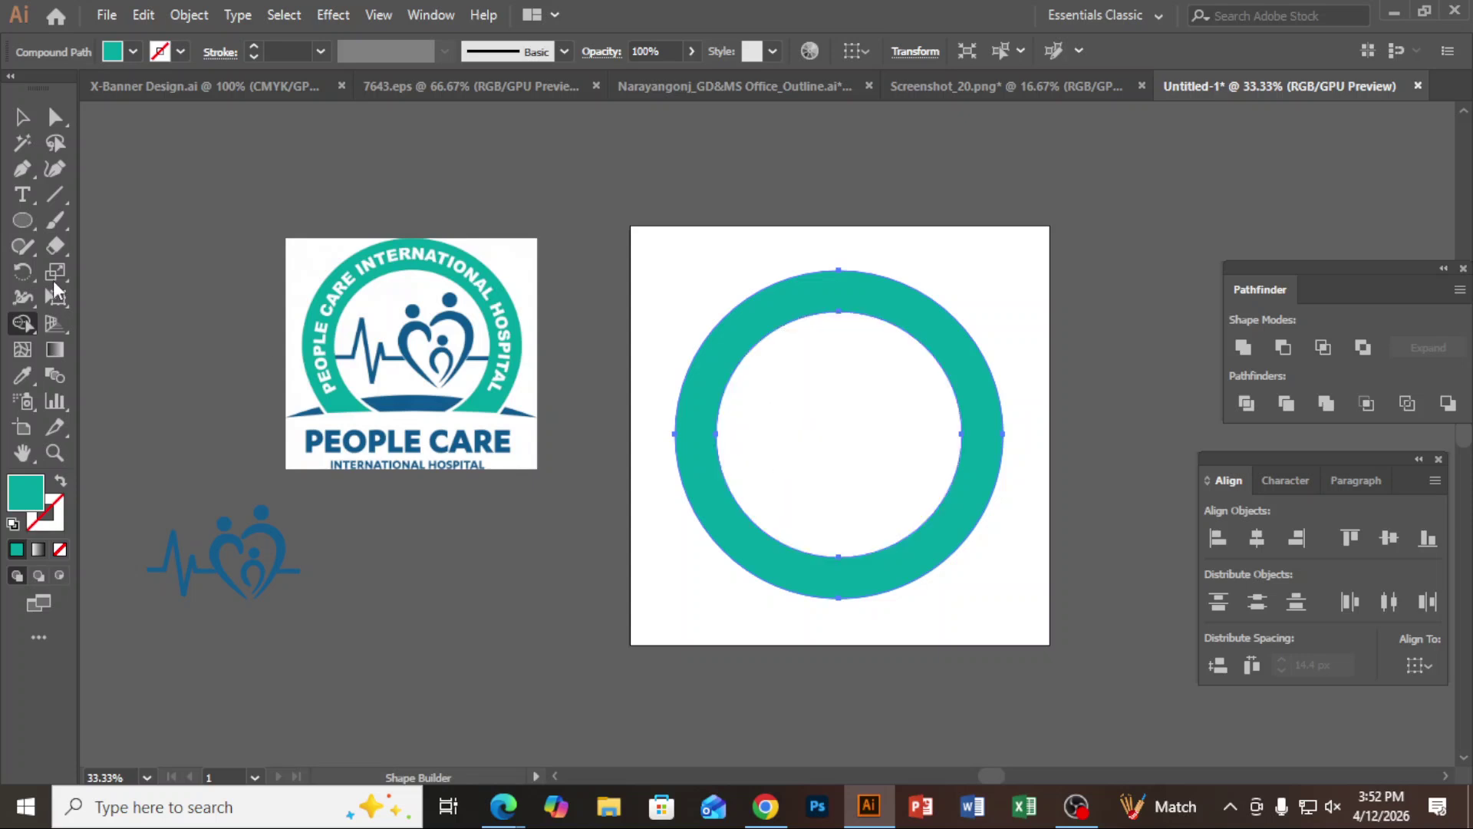
click(21, 116)
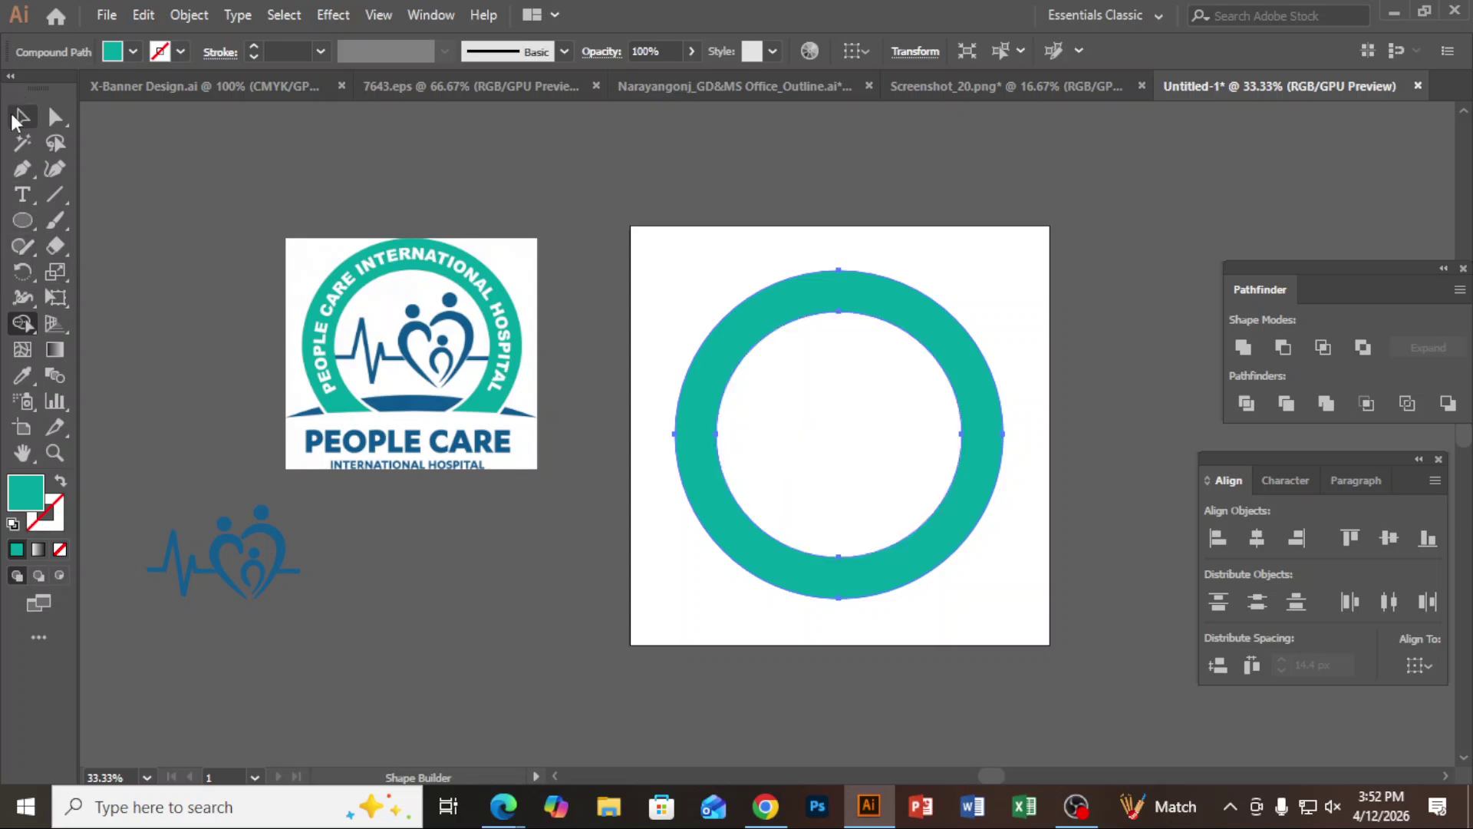
click(603, 506)
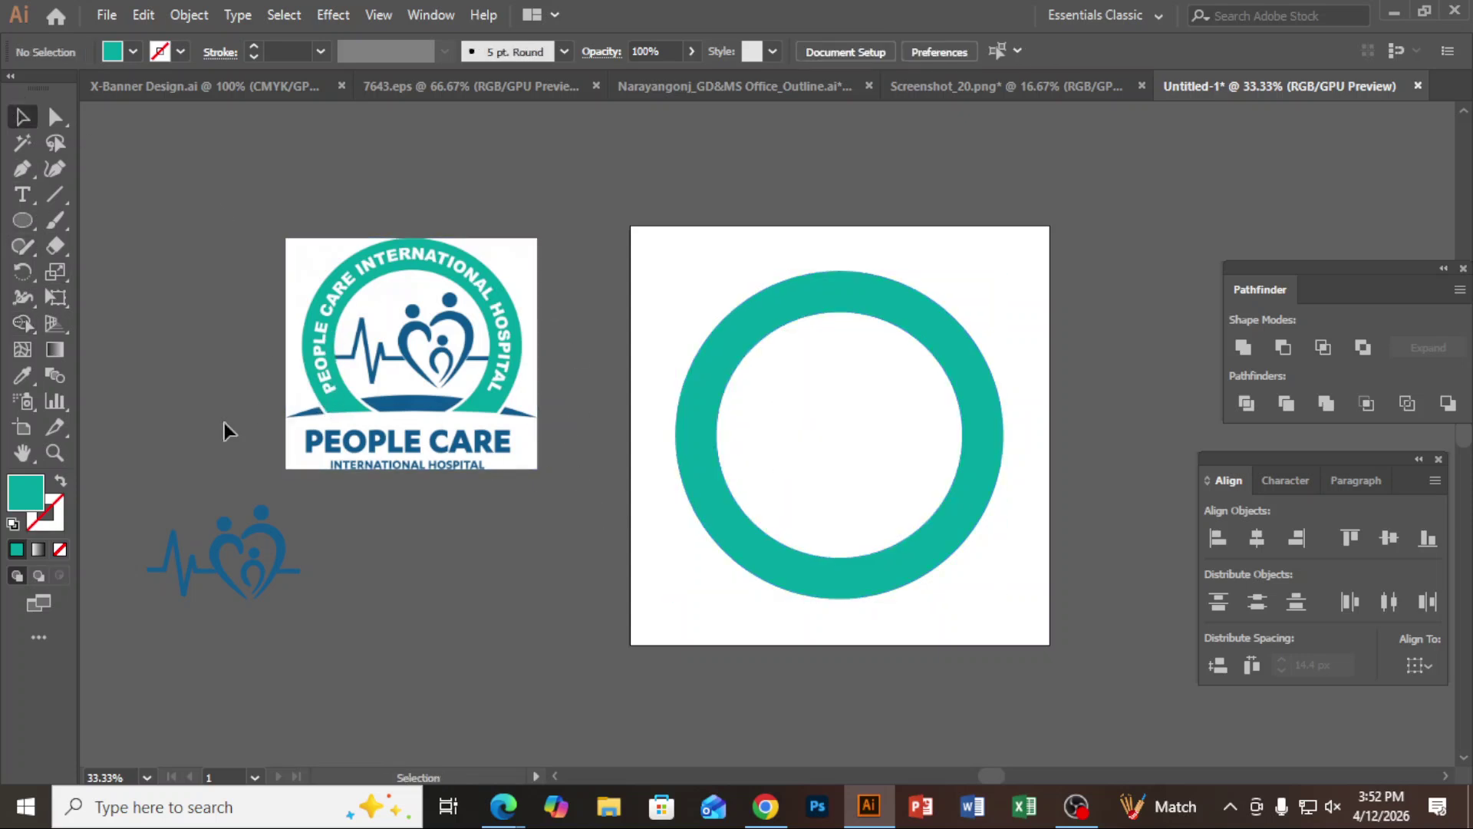
Draw a concentric circle about 687 px across along the middle of the teal ring and set its fill to None.
click(22, 221)
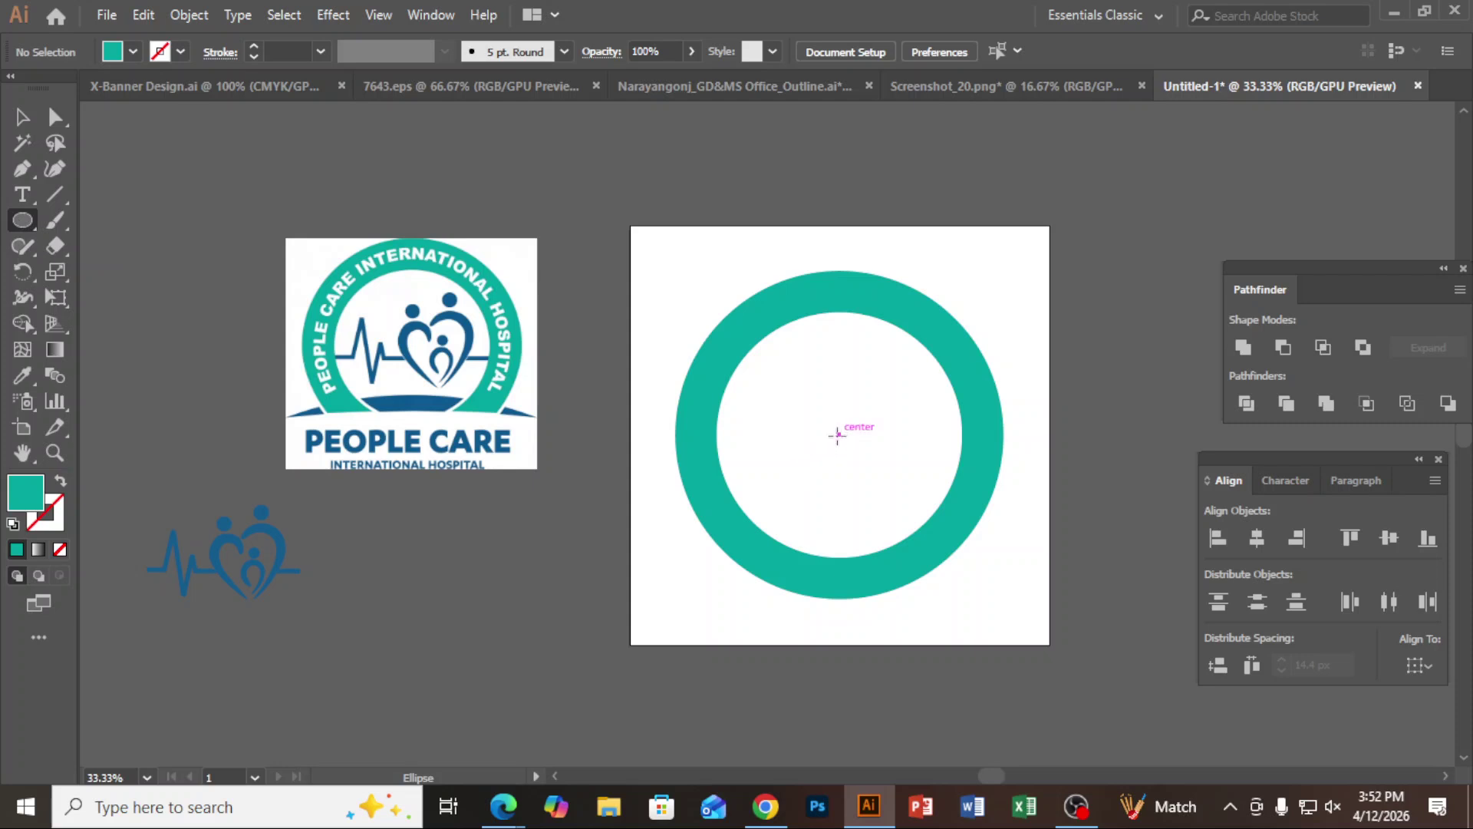
drag(837, 434, 984, 564)
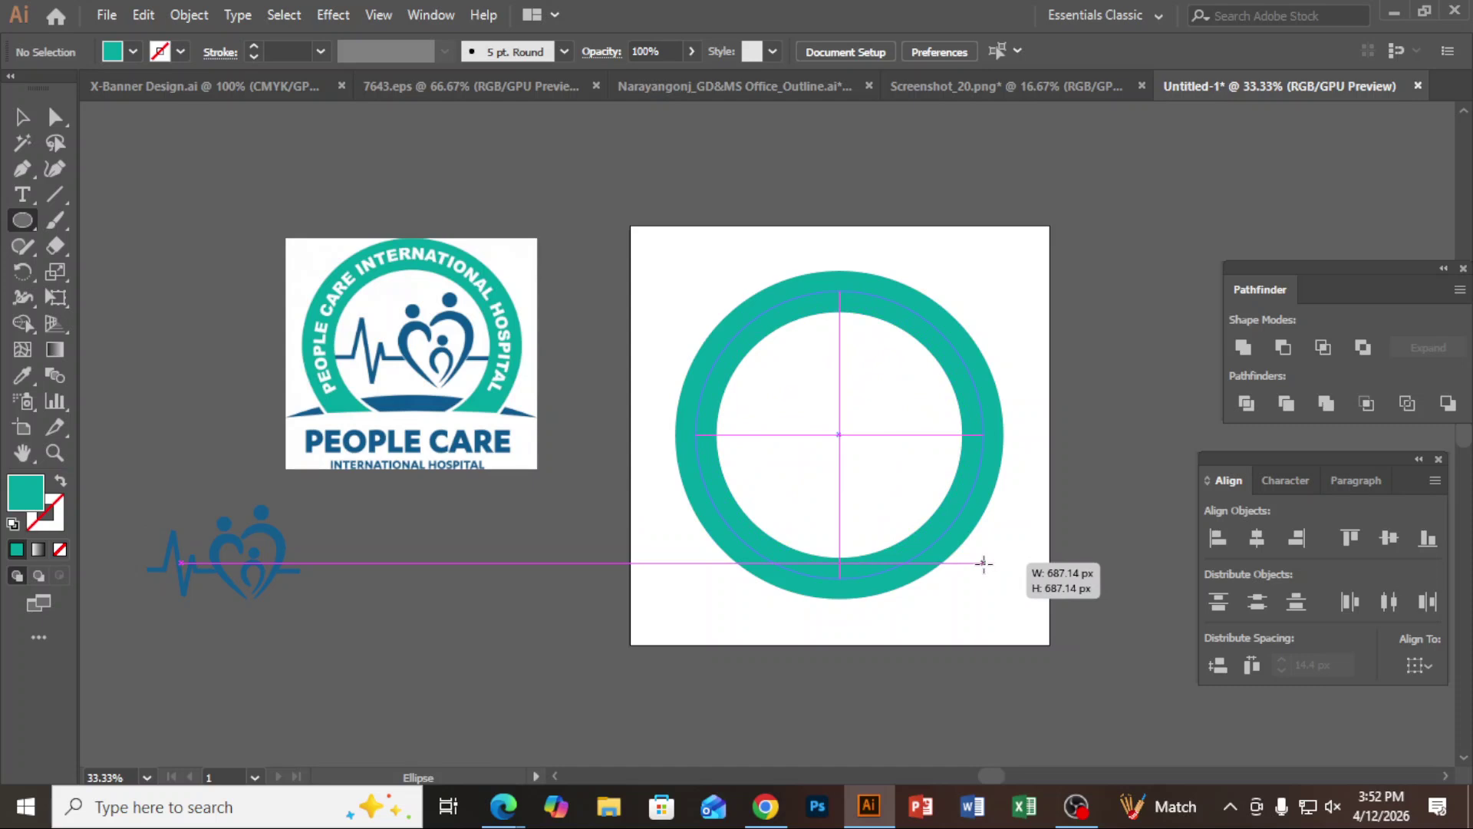
drag(983, 563, 984, 563)
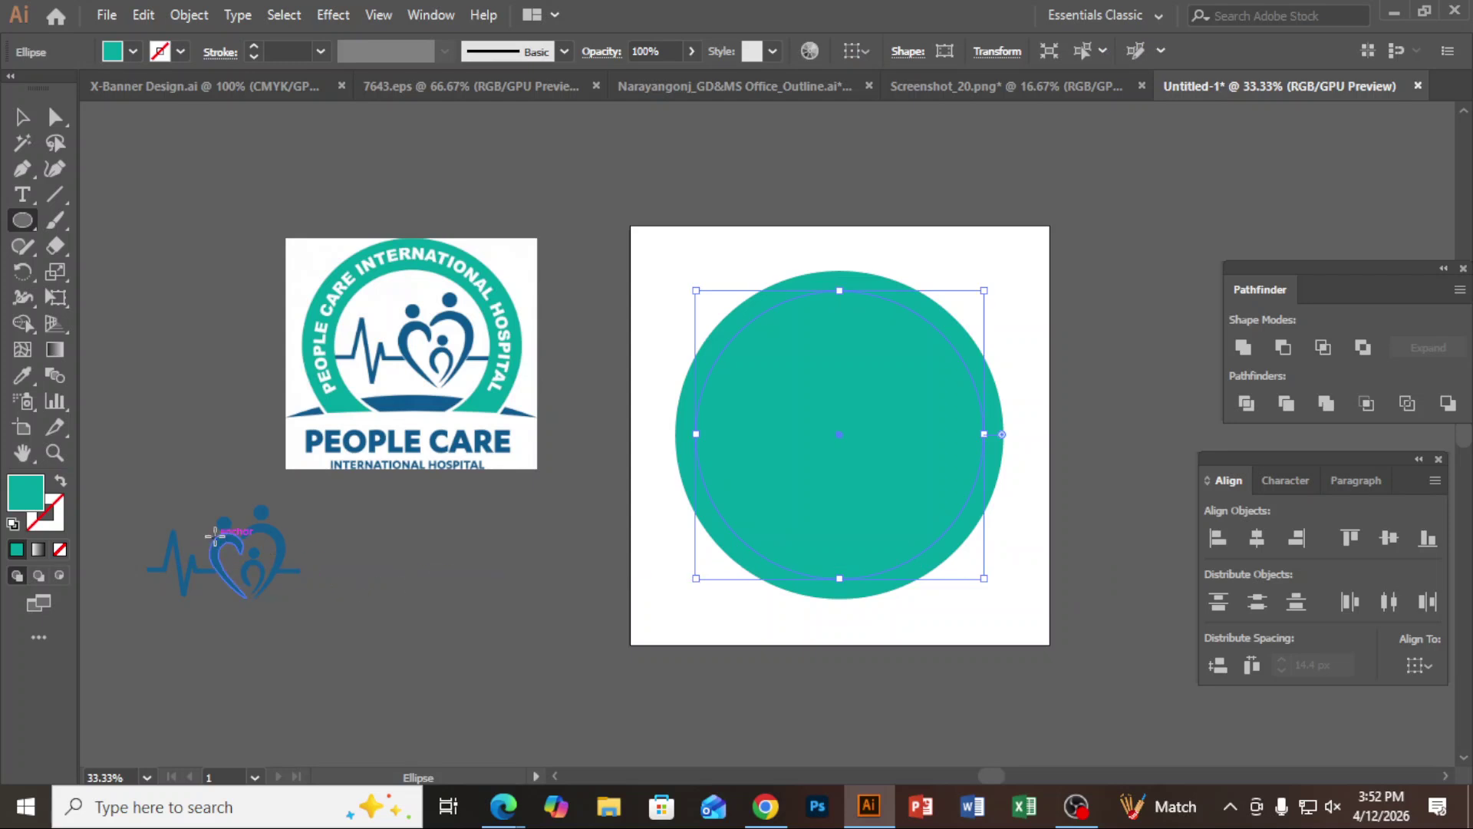
click(60, 549)
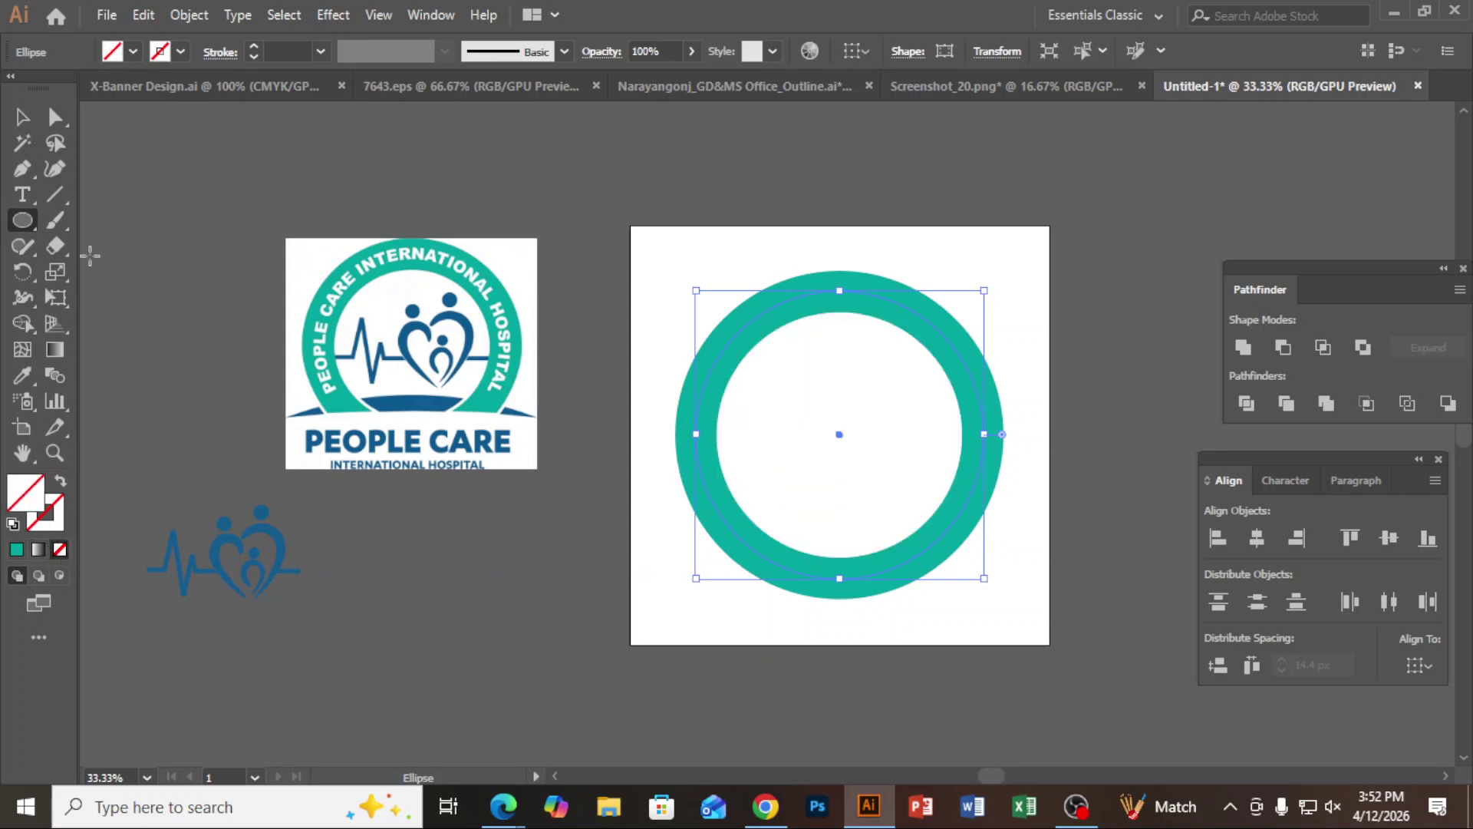
Shift the reference logo image farther from the artboard and move the unfilled circle into the gap between them.
click(22, 117)
drag(541, 324, 289, 310)
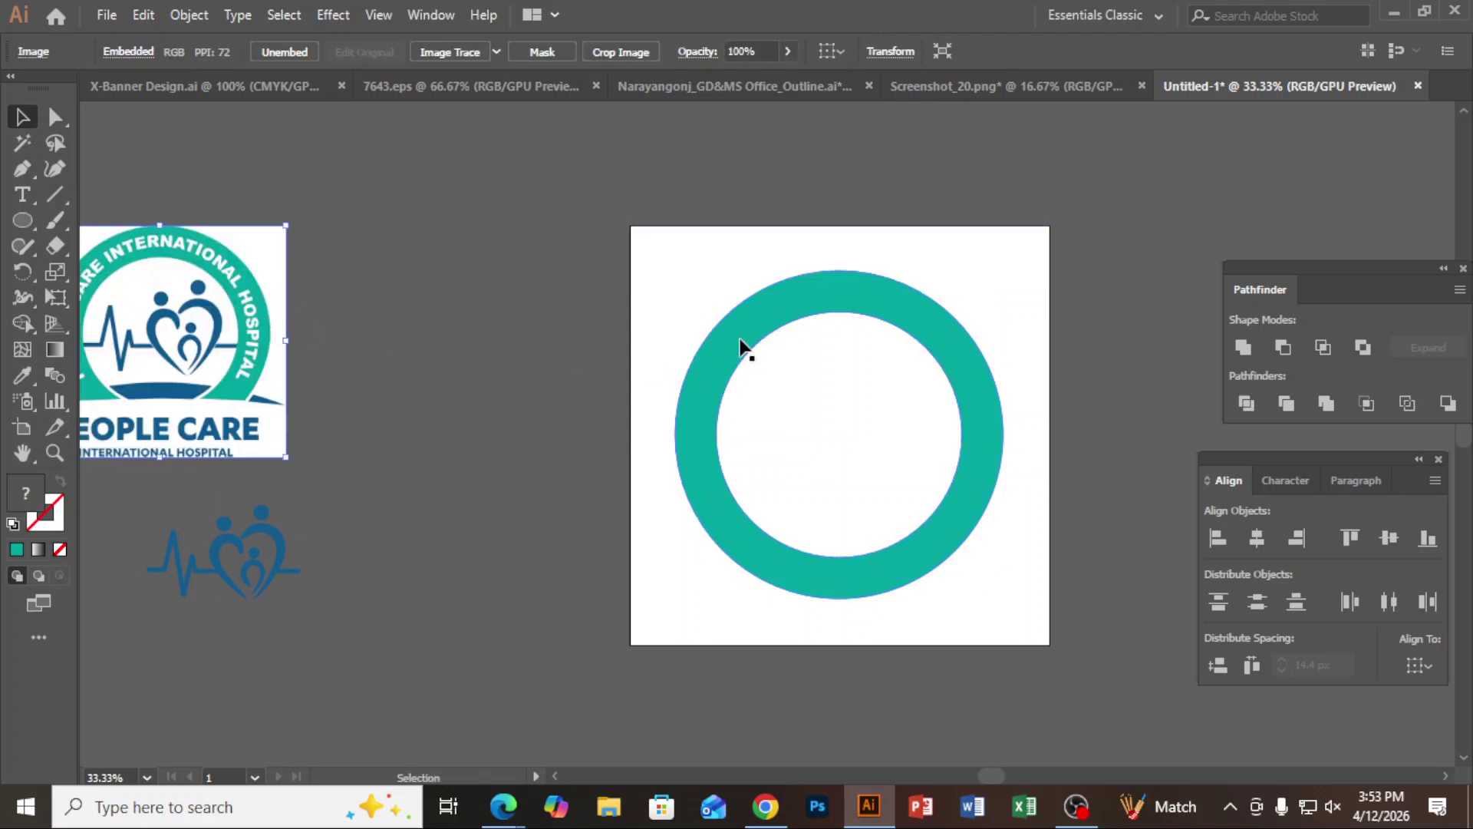
drag(741, 345, 361, 324)
drag(602, 619, 761, 618)
click(723, 646)
drag(623, 465, 757, 620)
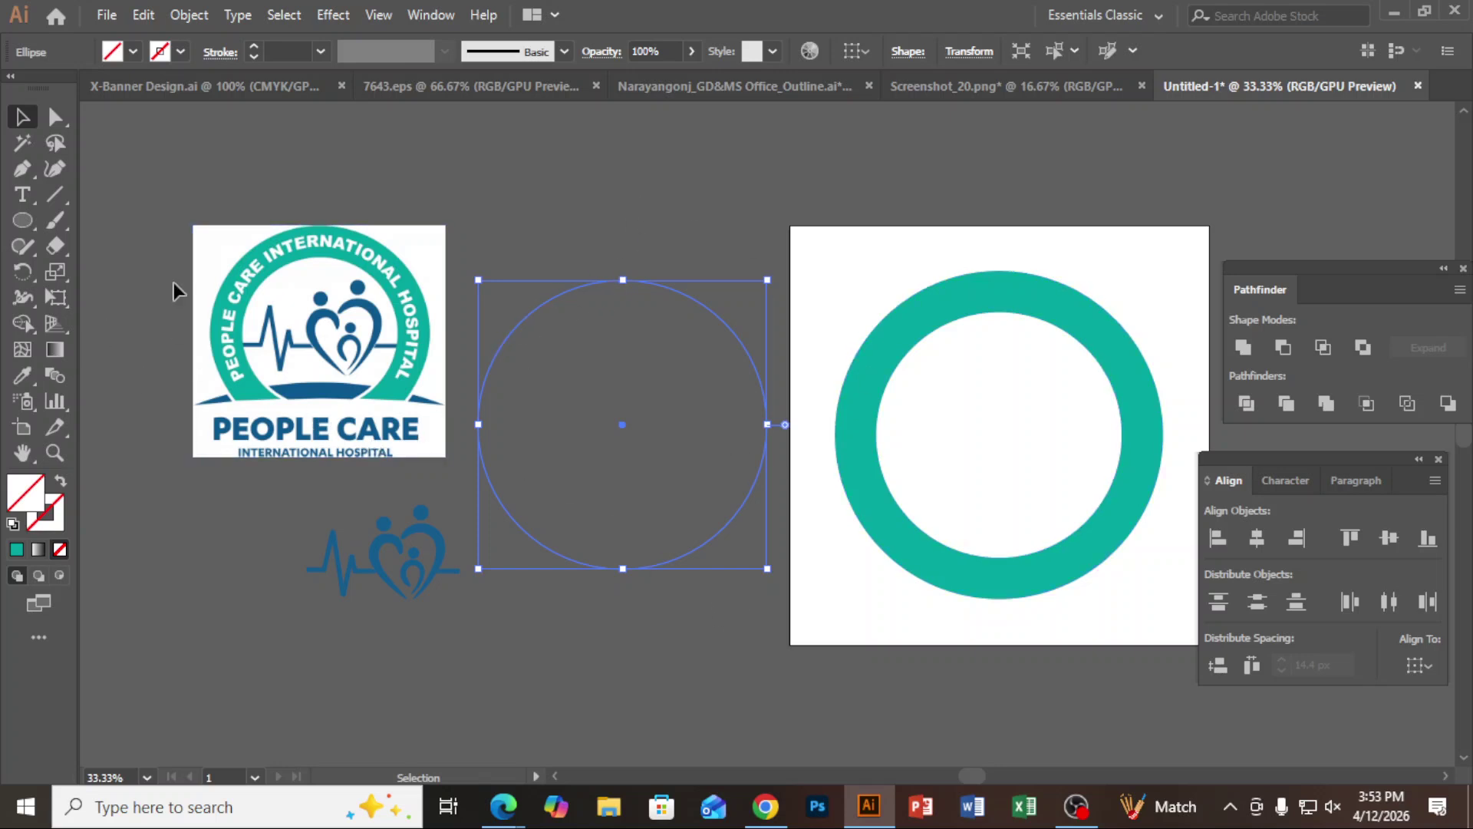
Start type on a path along the unfilled circle, beginning at its leftmost point.
click(25, 194)
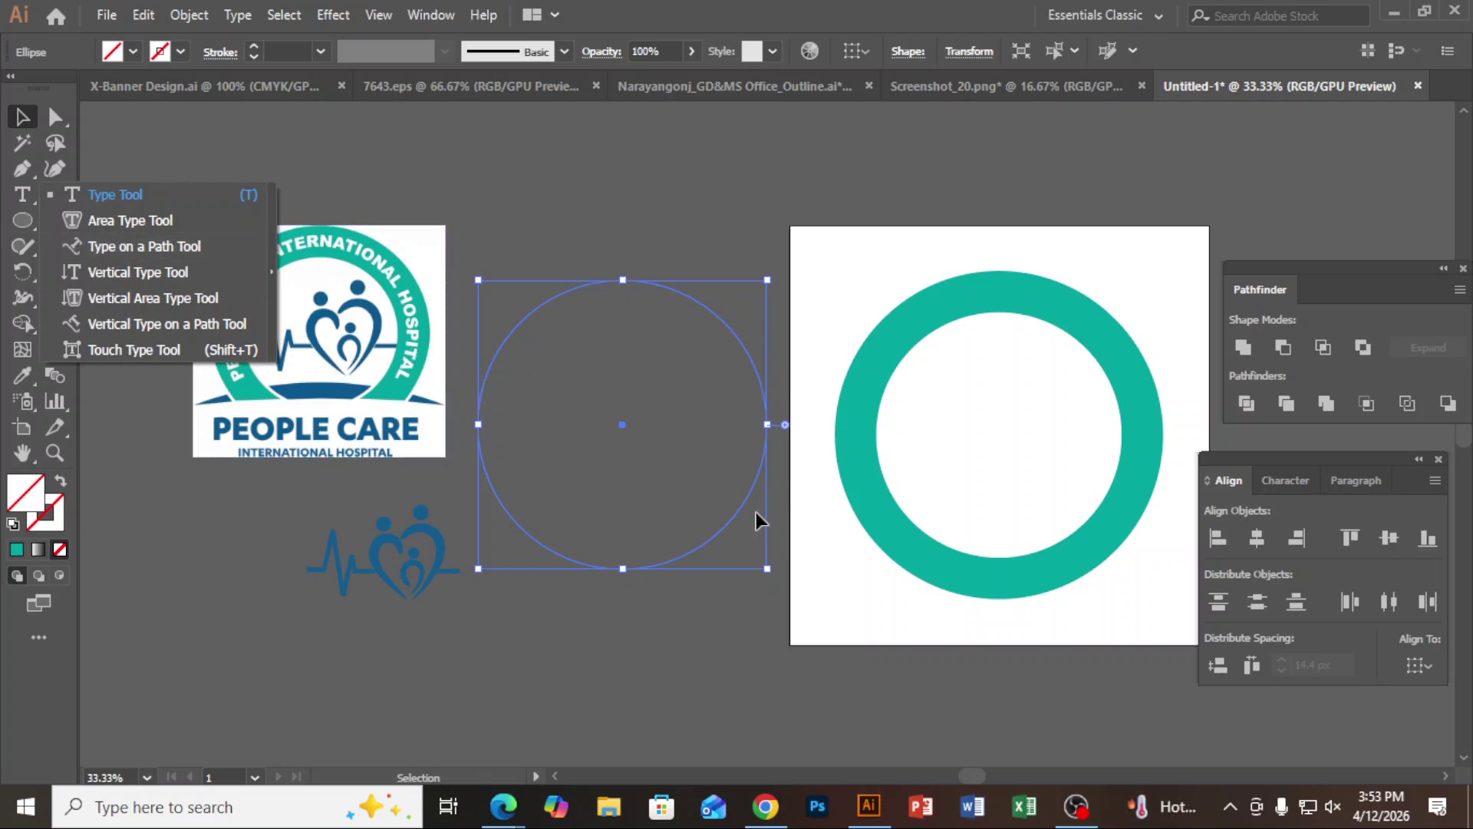
click(81, 246)
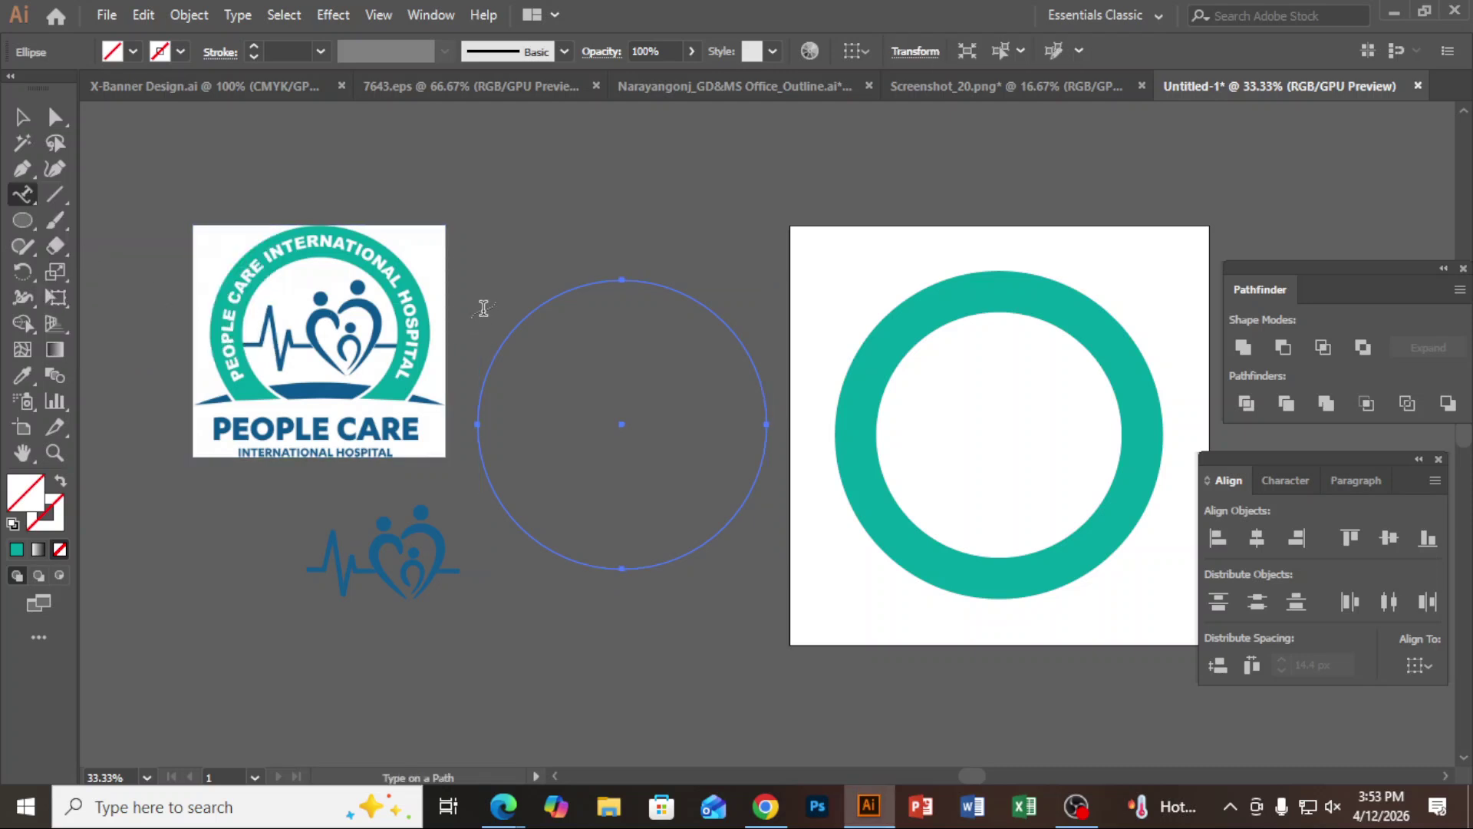
click(480, 421)
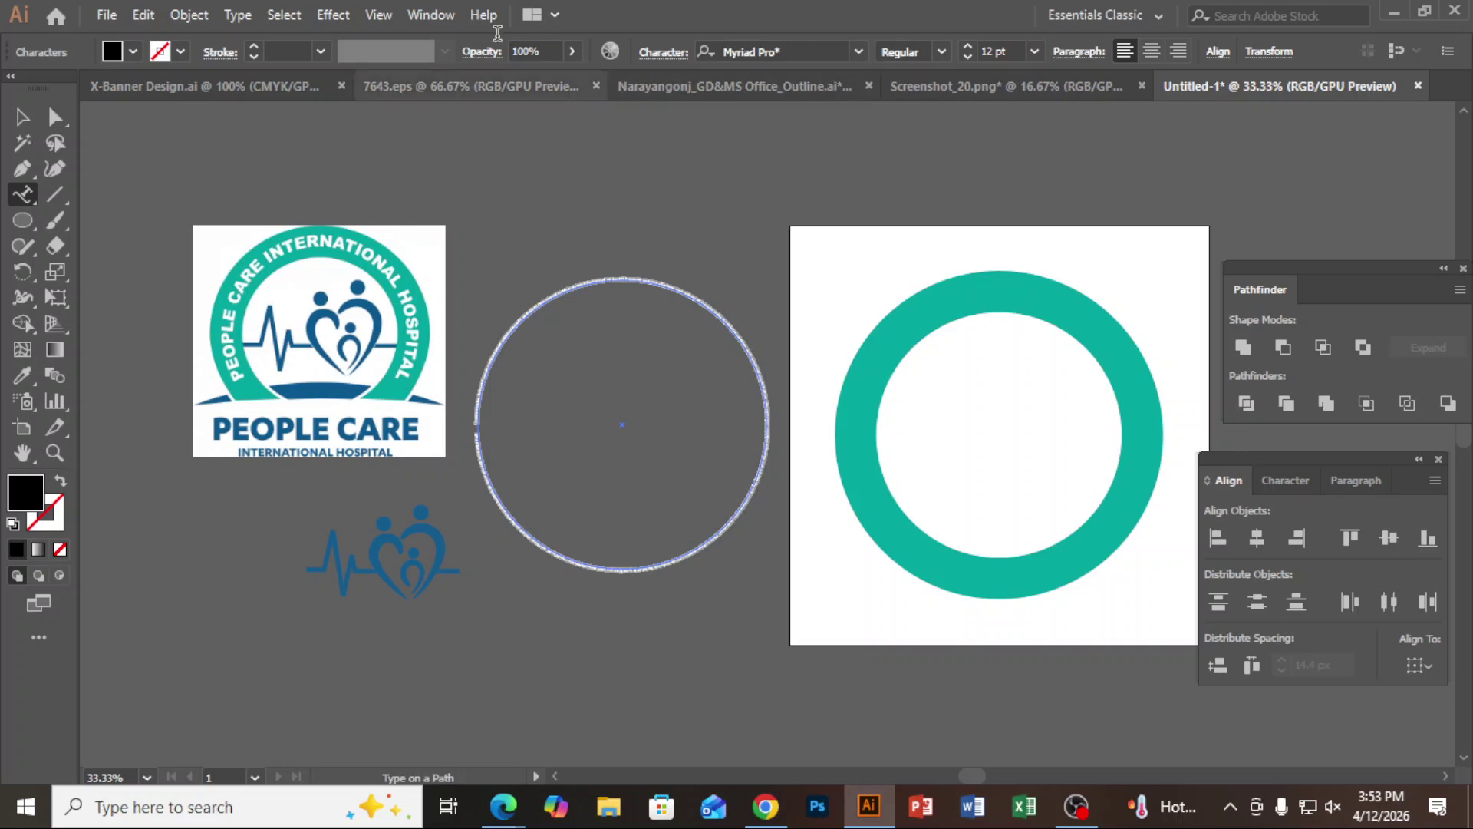
Set the font size of the placeholder text on the circle to 89 pt.
click(1286, 491)
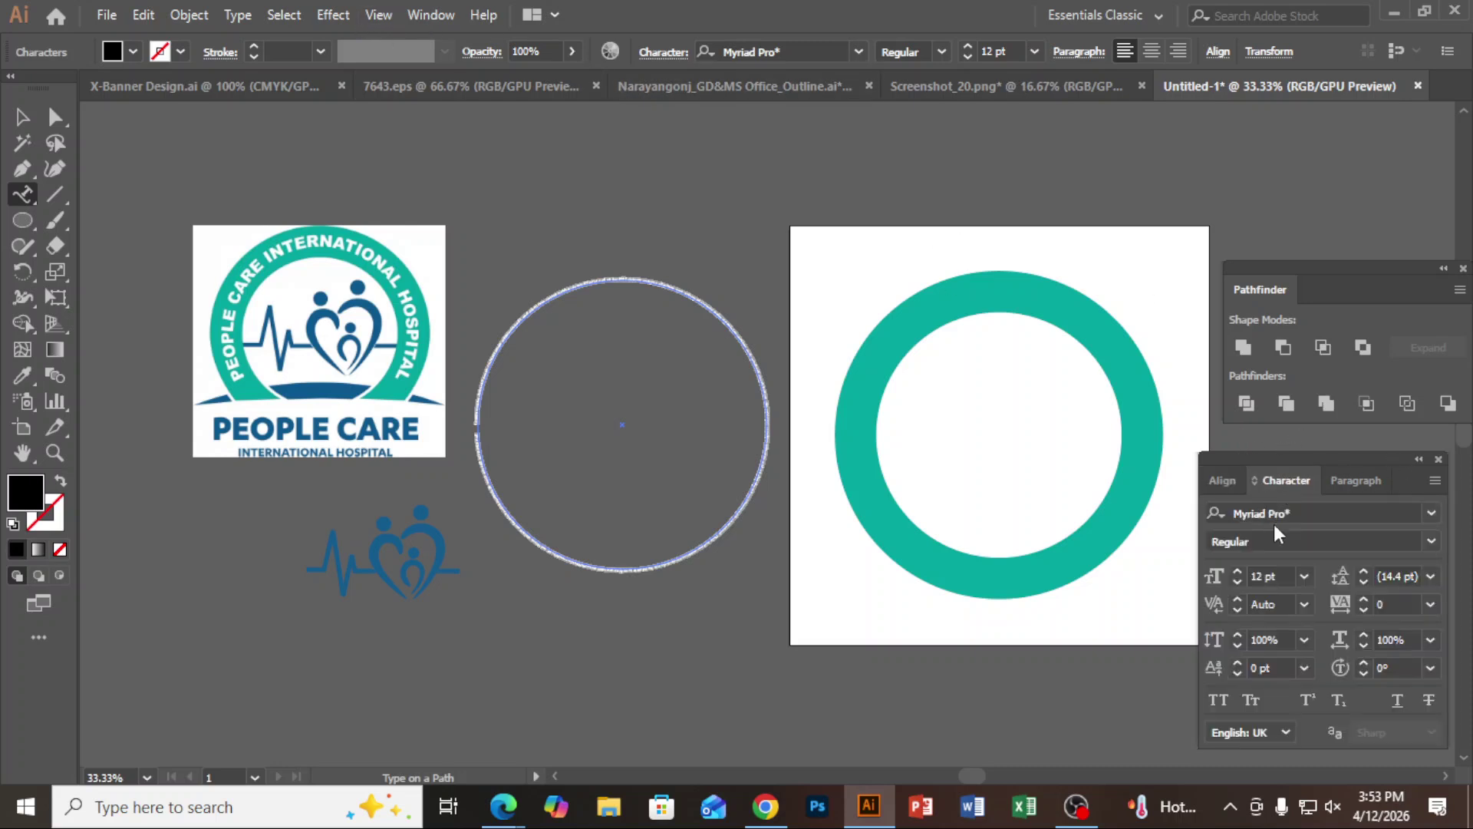
click(1276, 575)
text(36)
key(Return)
scroll(1276, 576, up, 20)
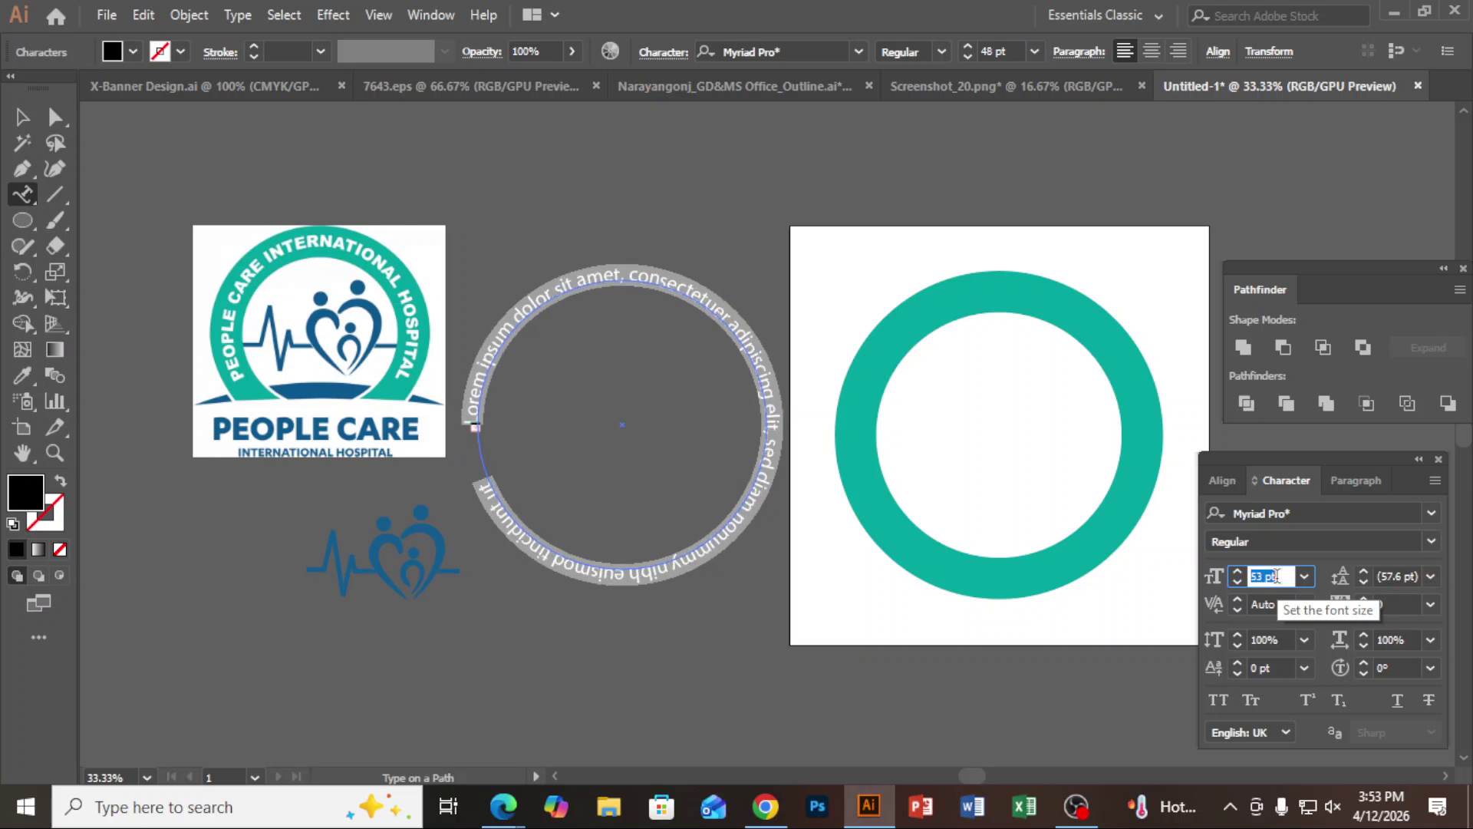
scroll(1276, 575, up, 20)
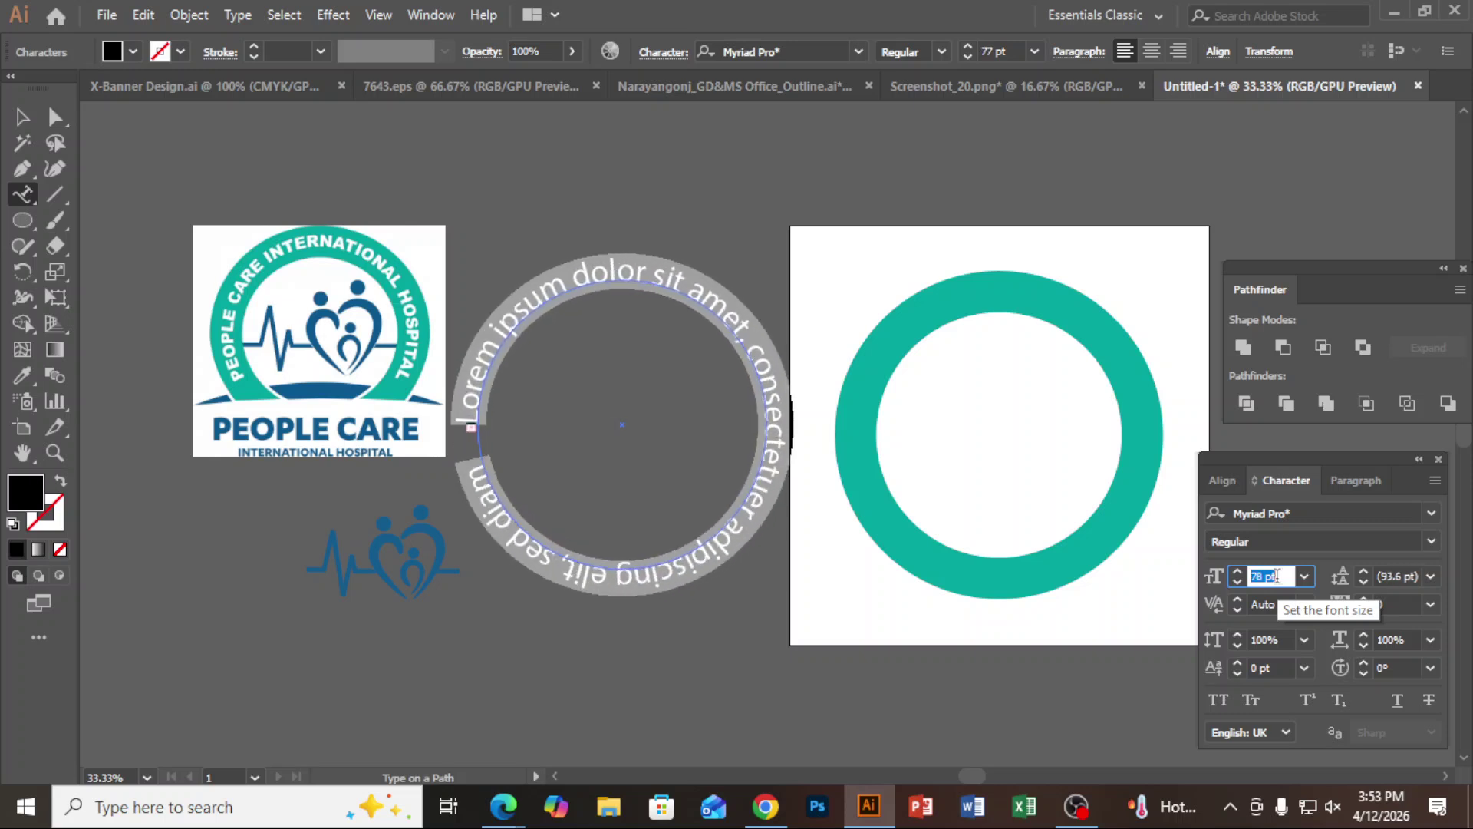
scroll(1276, 575, up, 2)
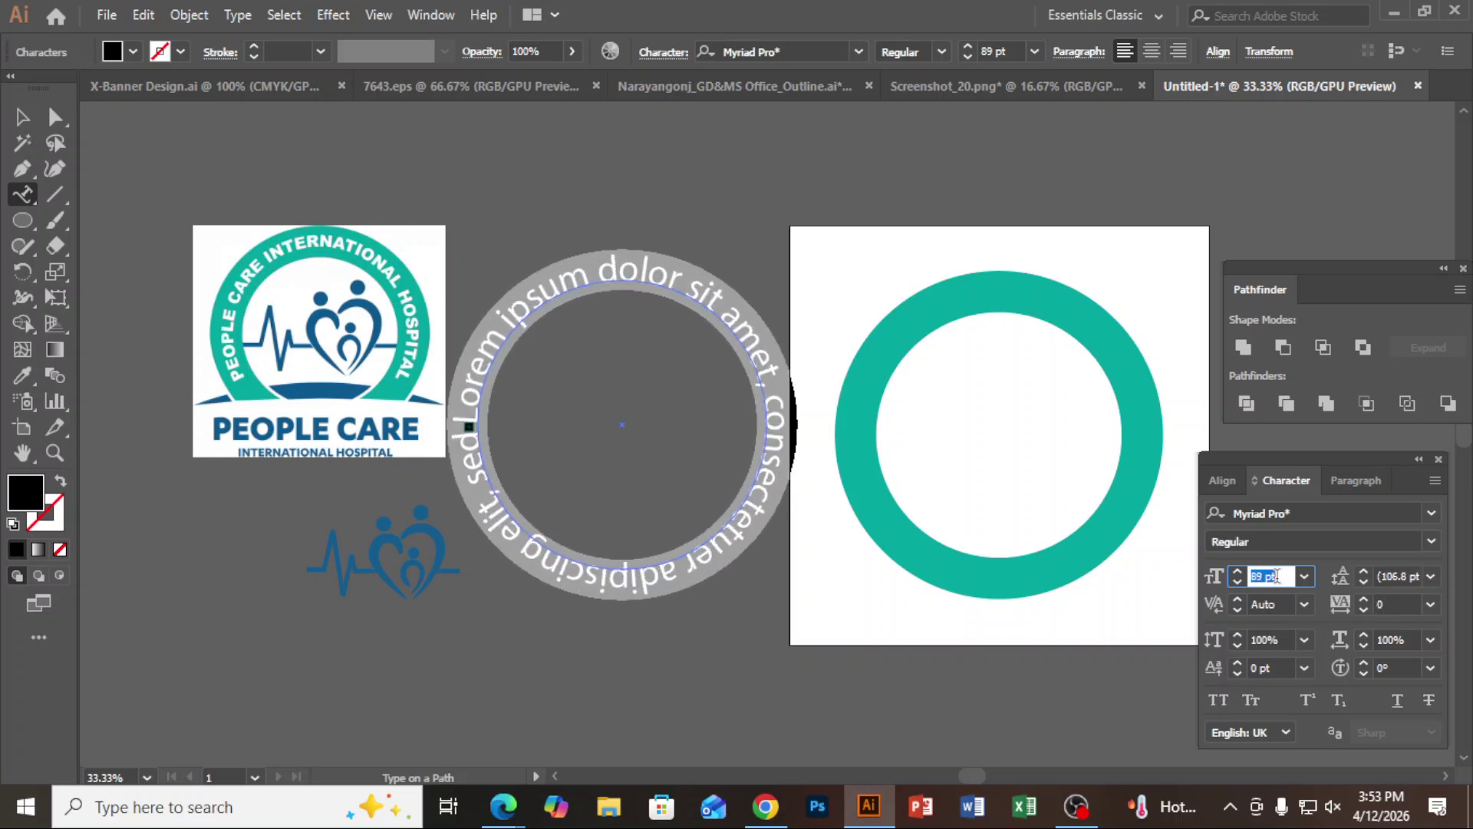
Replace the placeholder text on the circle with "PEOPLE CARE INTERNATIONAL HOSPITAL" and finish text editing.
click(608, 273)
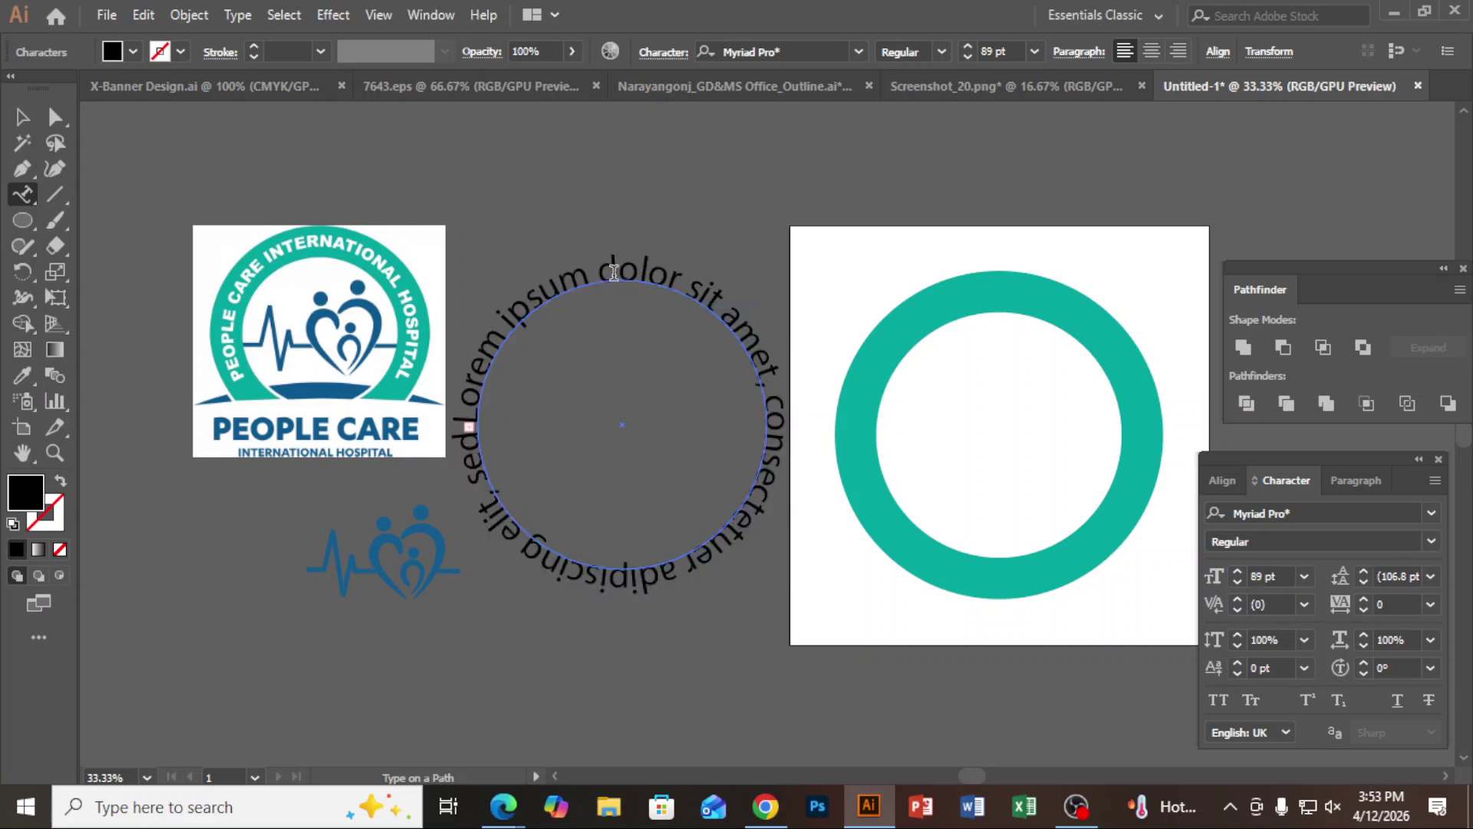
key(ctrl+a)
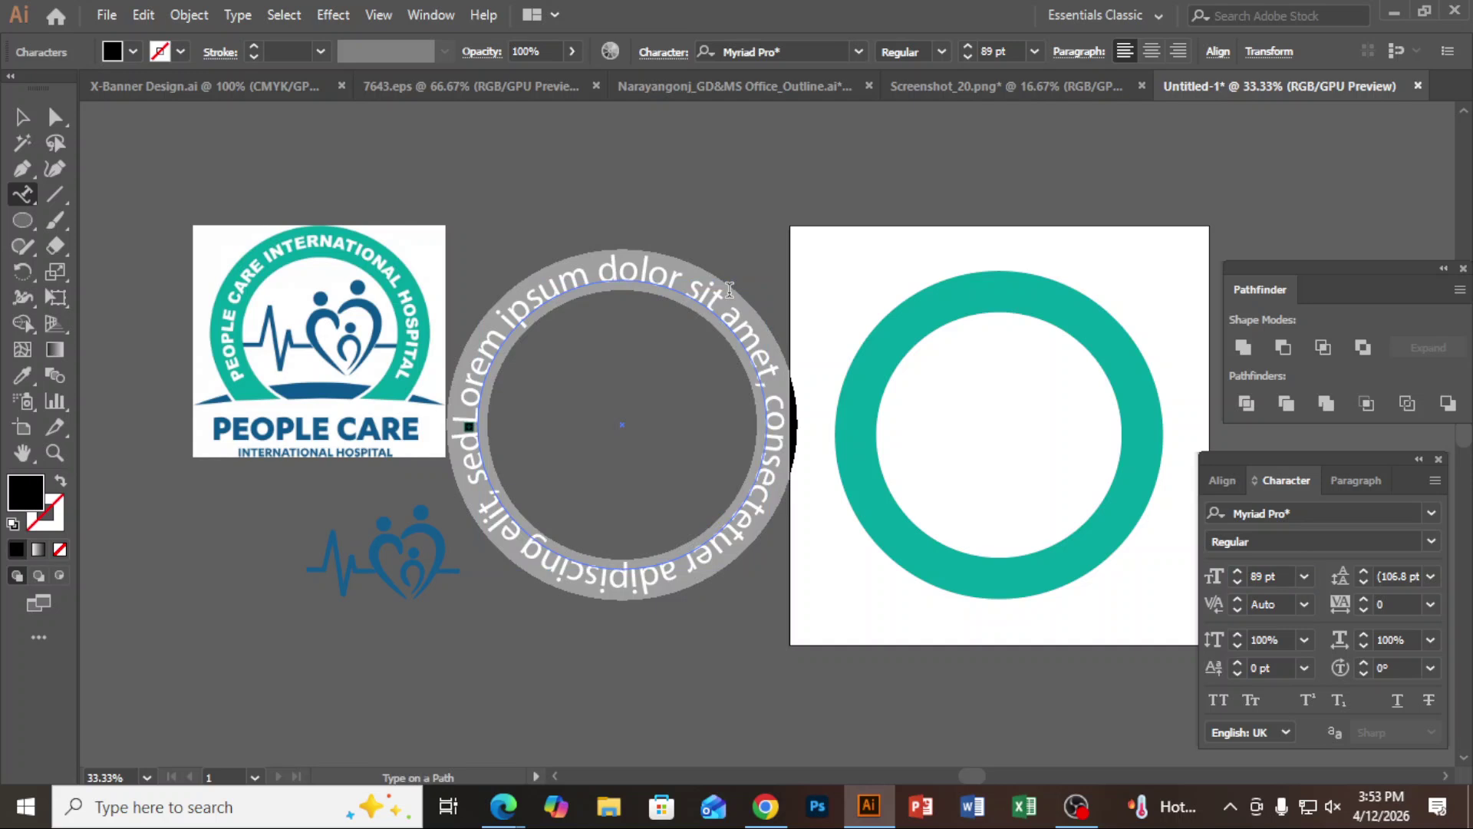
key(BackSpace)
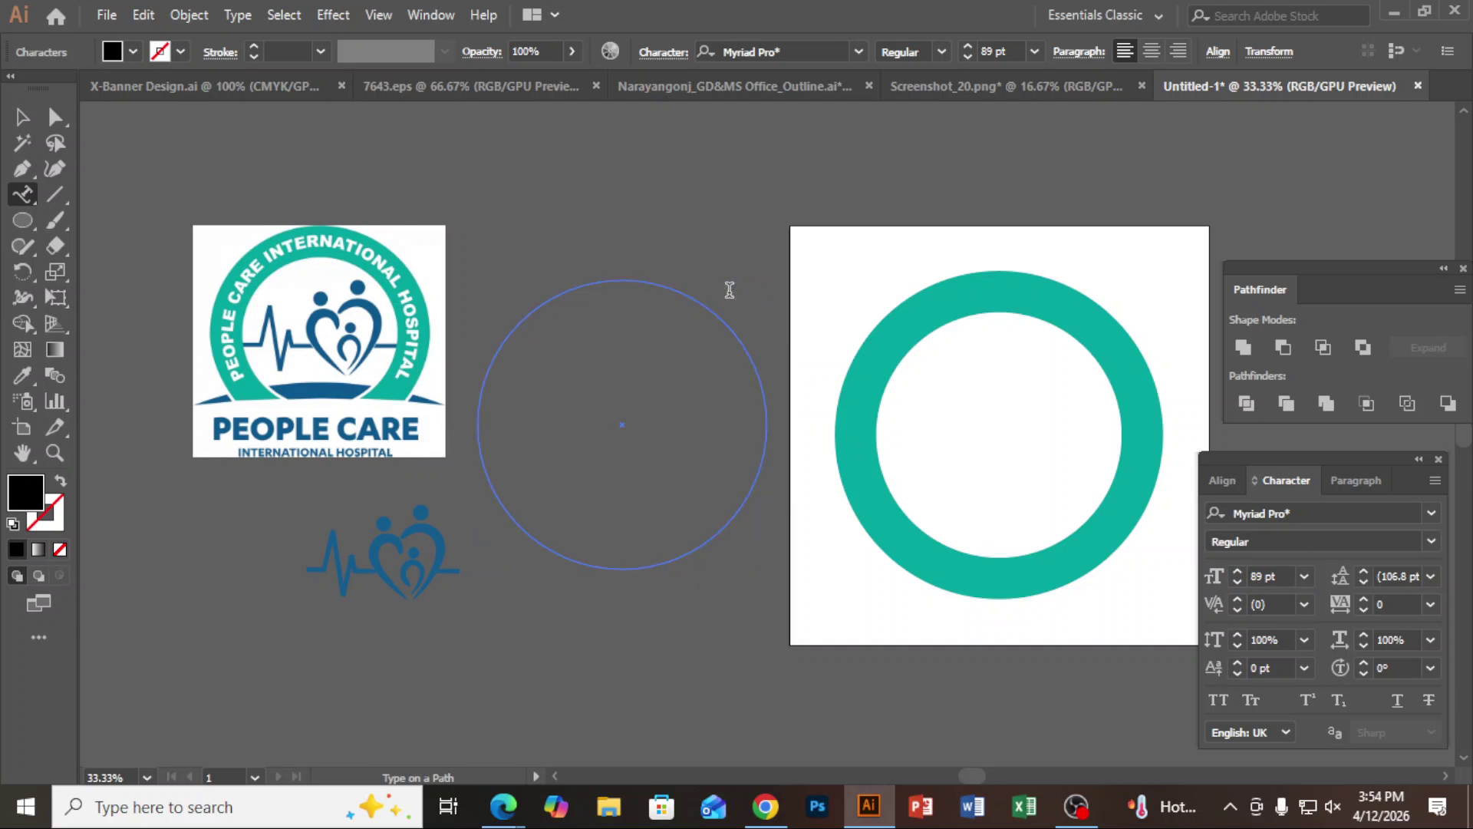
text(PEOPLE CARE INTER)
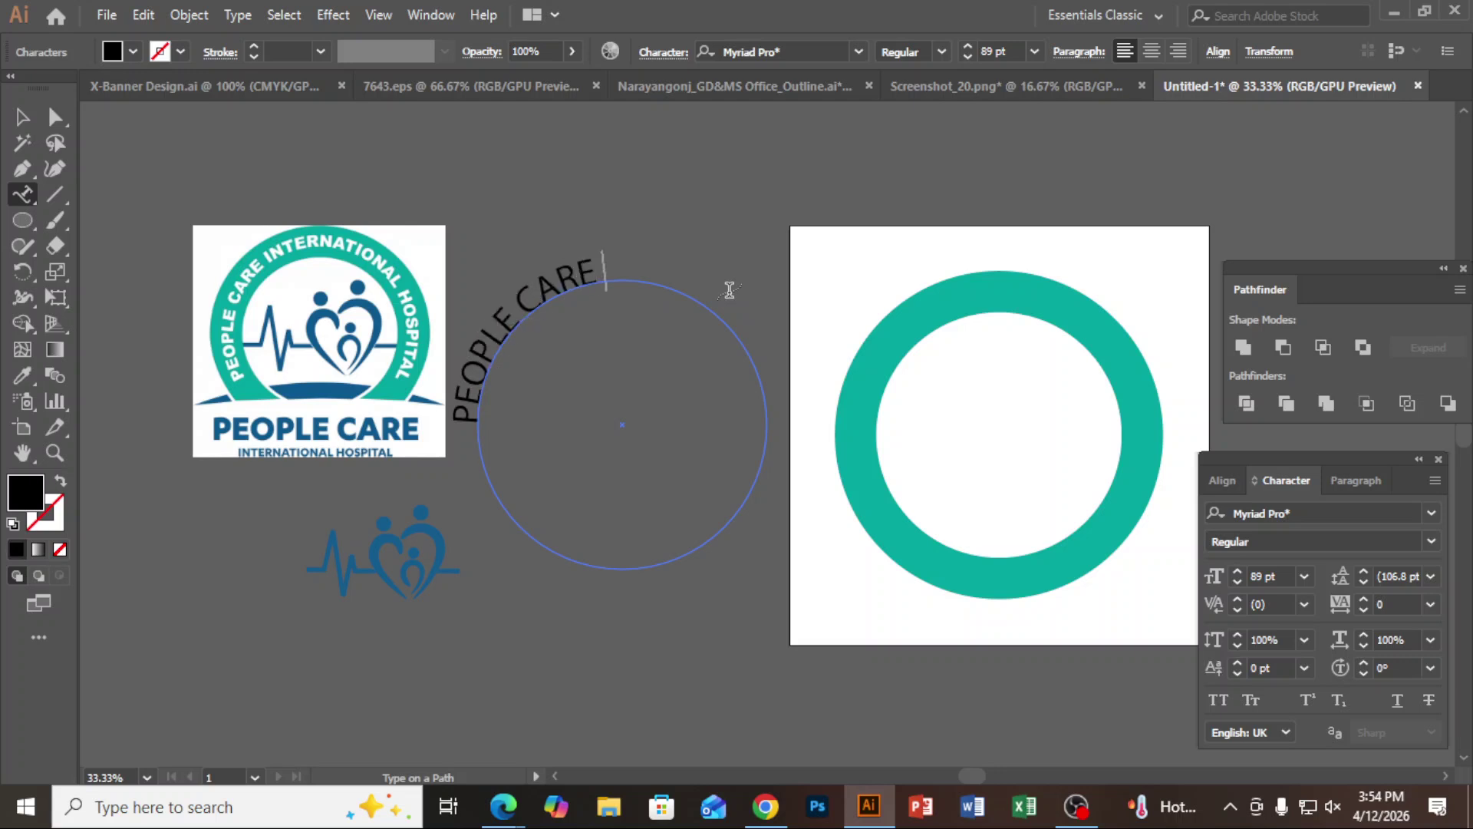
text(NA)
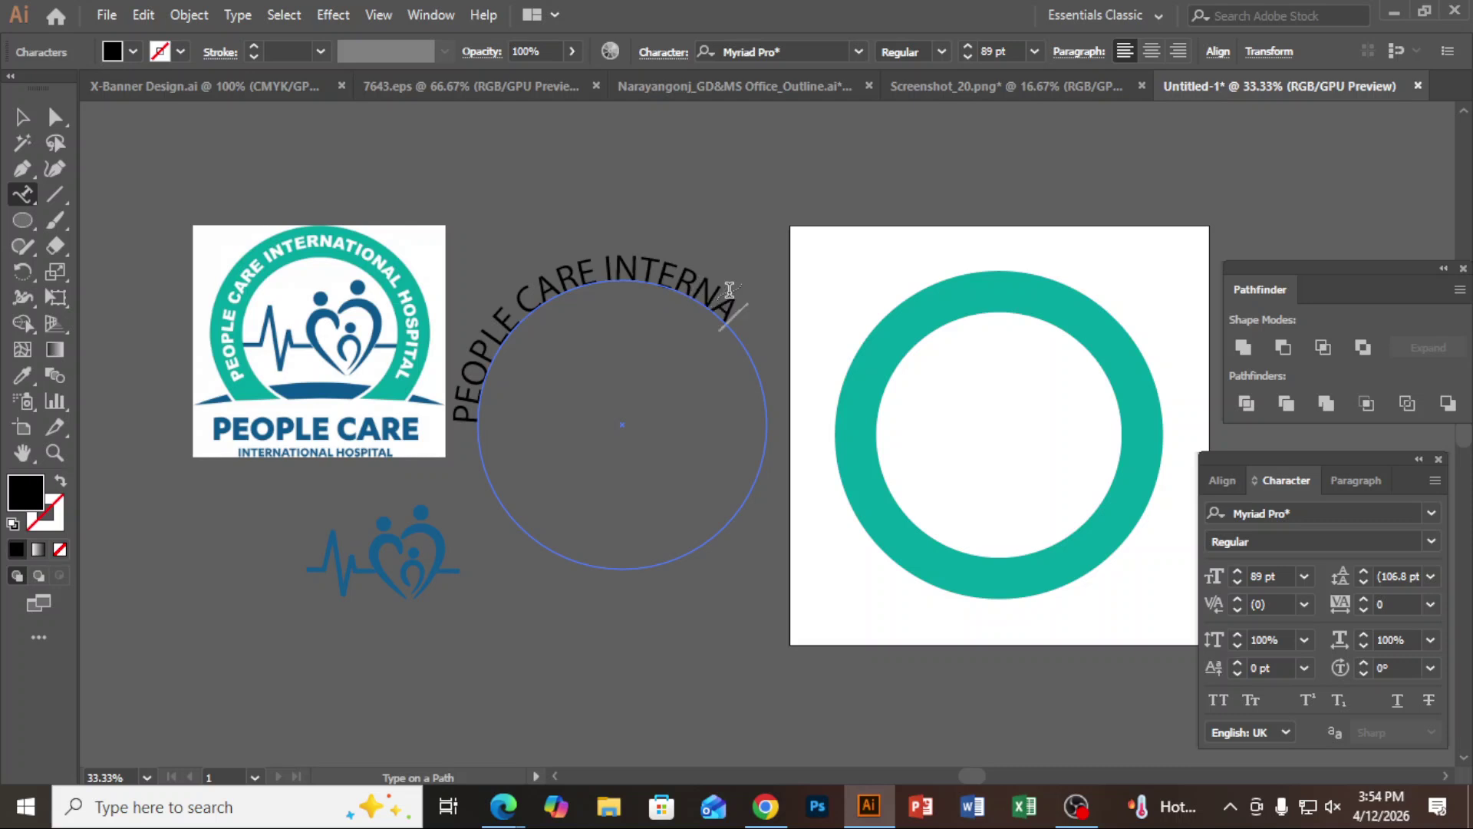
text(TIONAL)
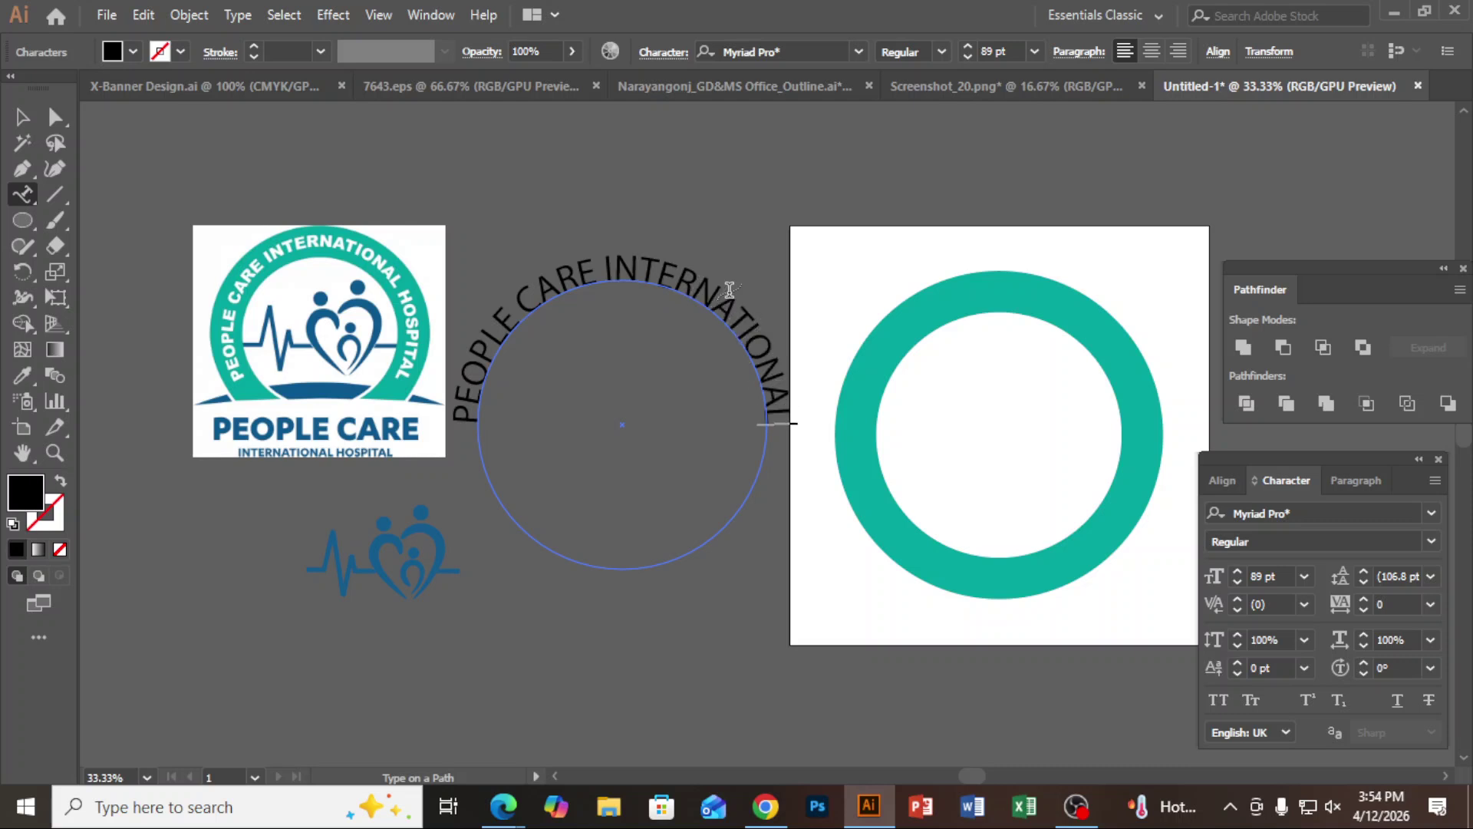
text( HOSPO)
key(BackSpace)
text(I)
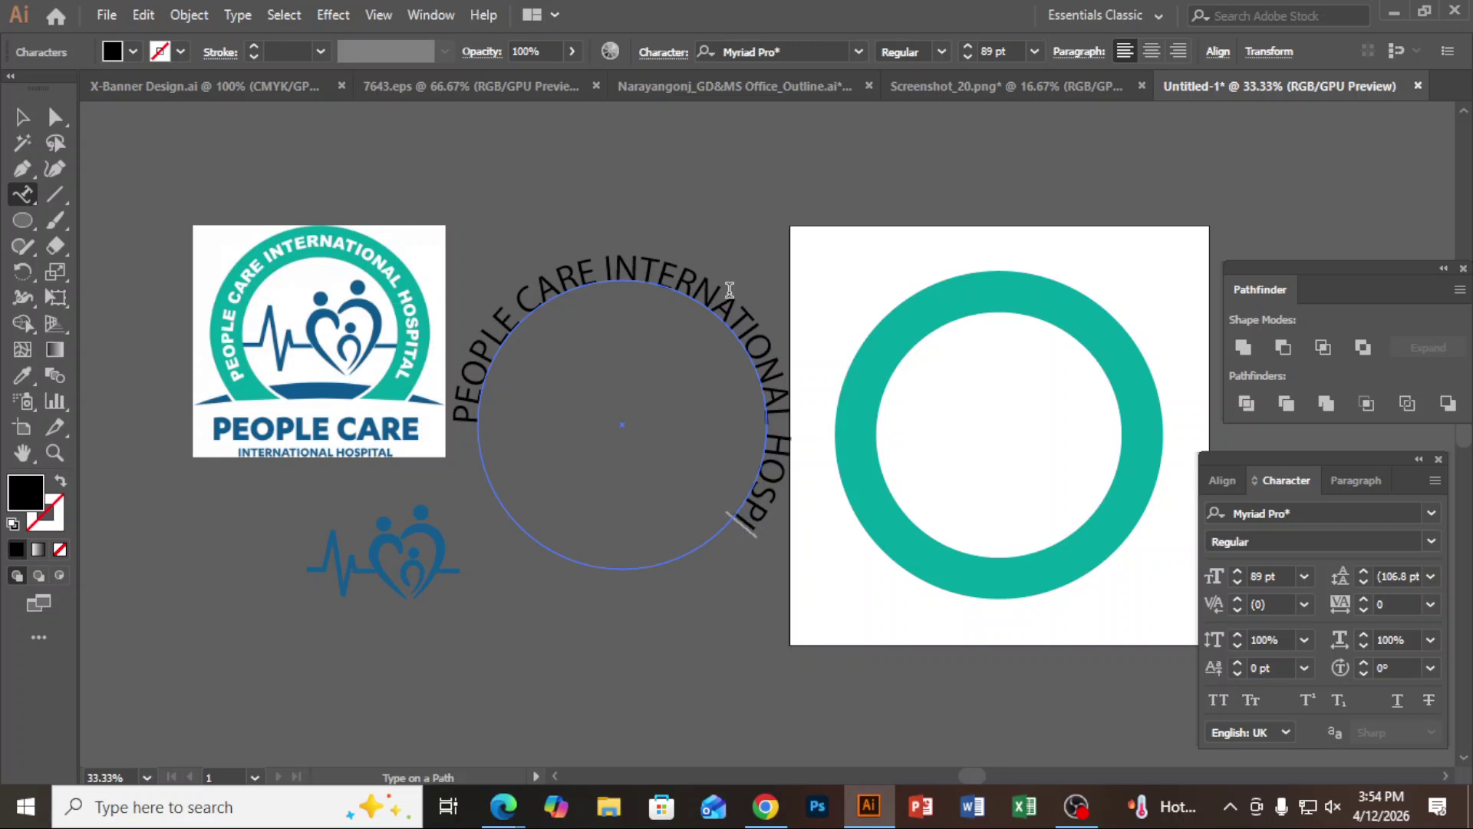
text(TAL)
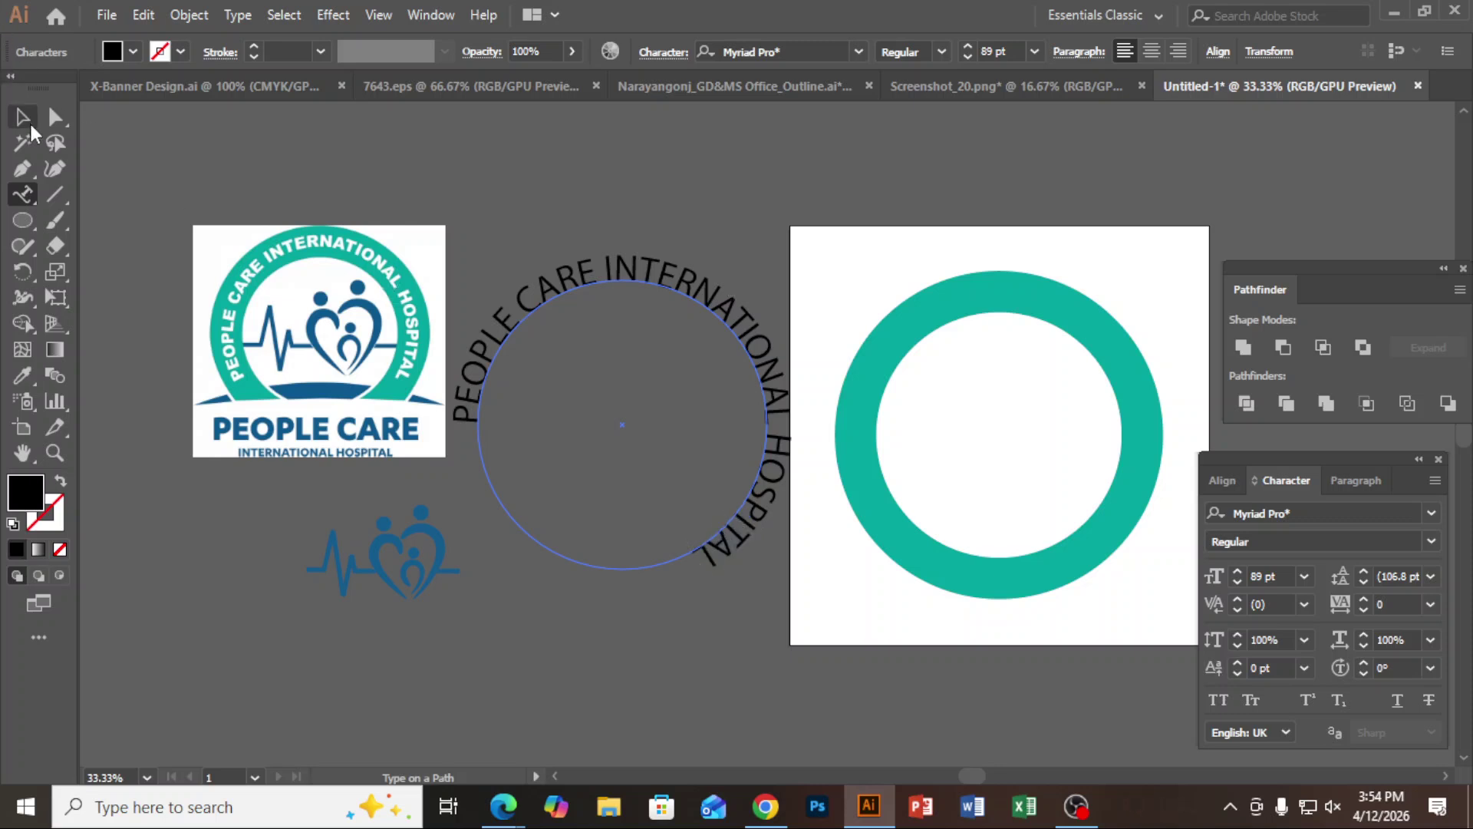
click(25, 120)
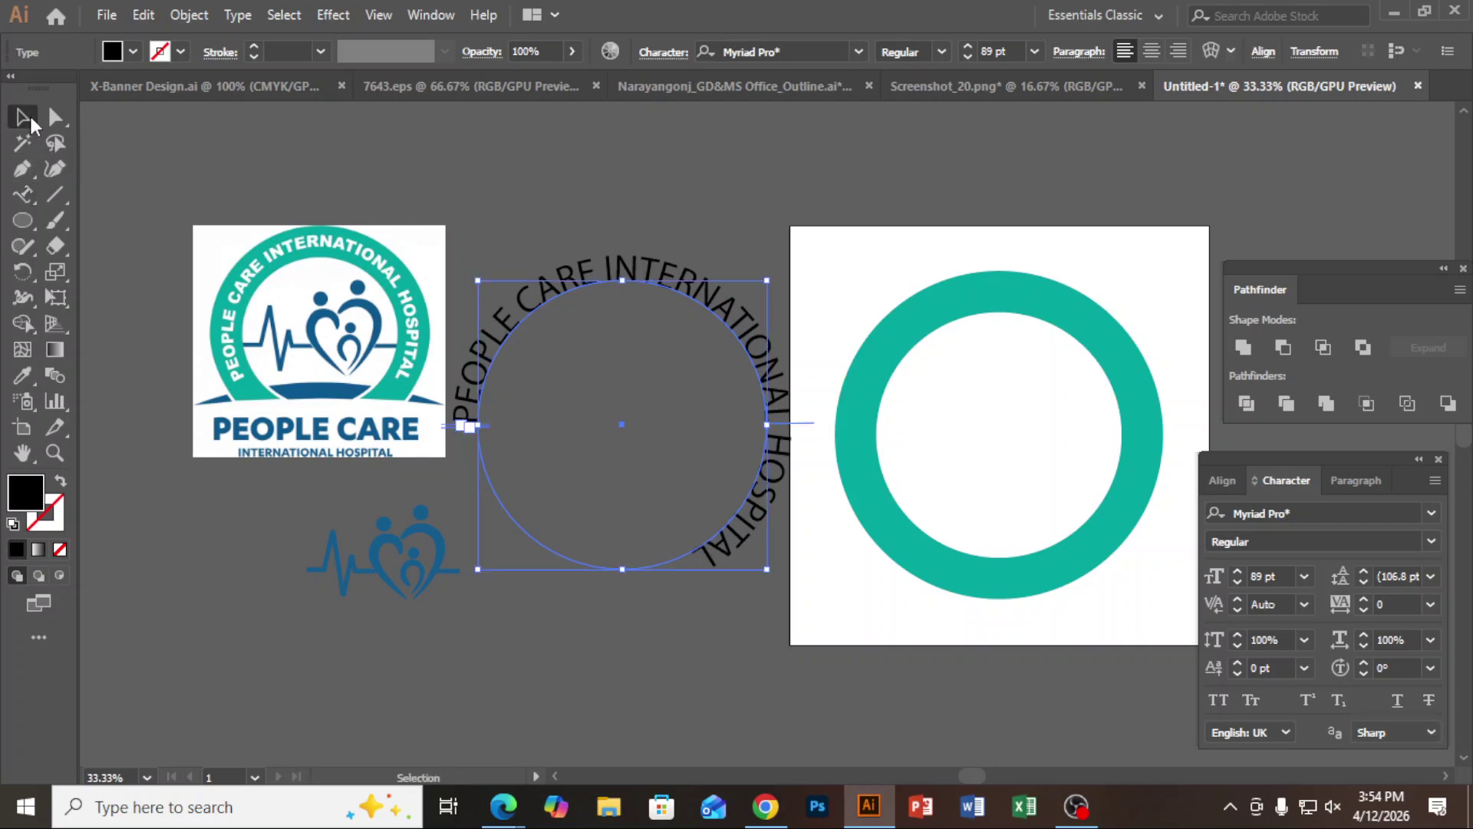
Shift the reference logo image and the circular text farther from the artboard.
drag(330, 337, 230, 343)
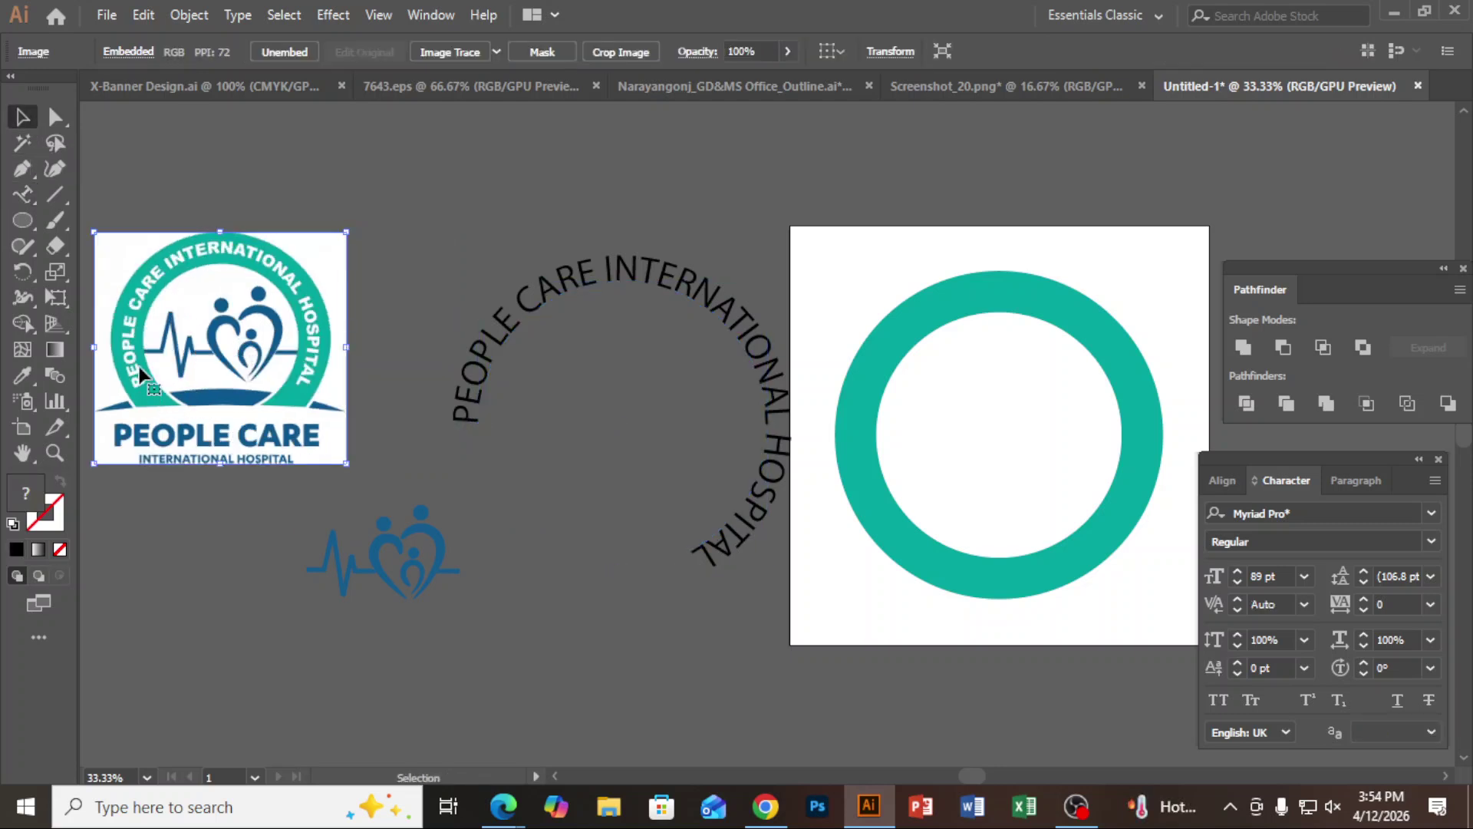
click(709, 547)
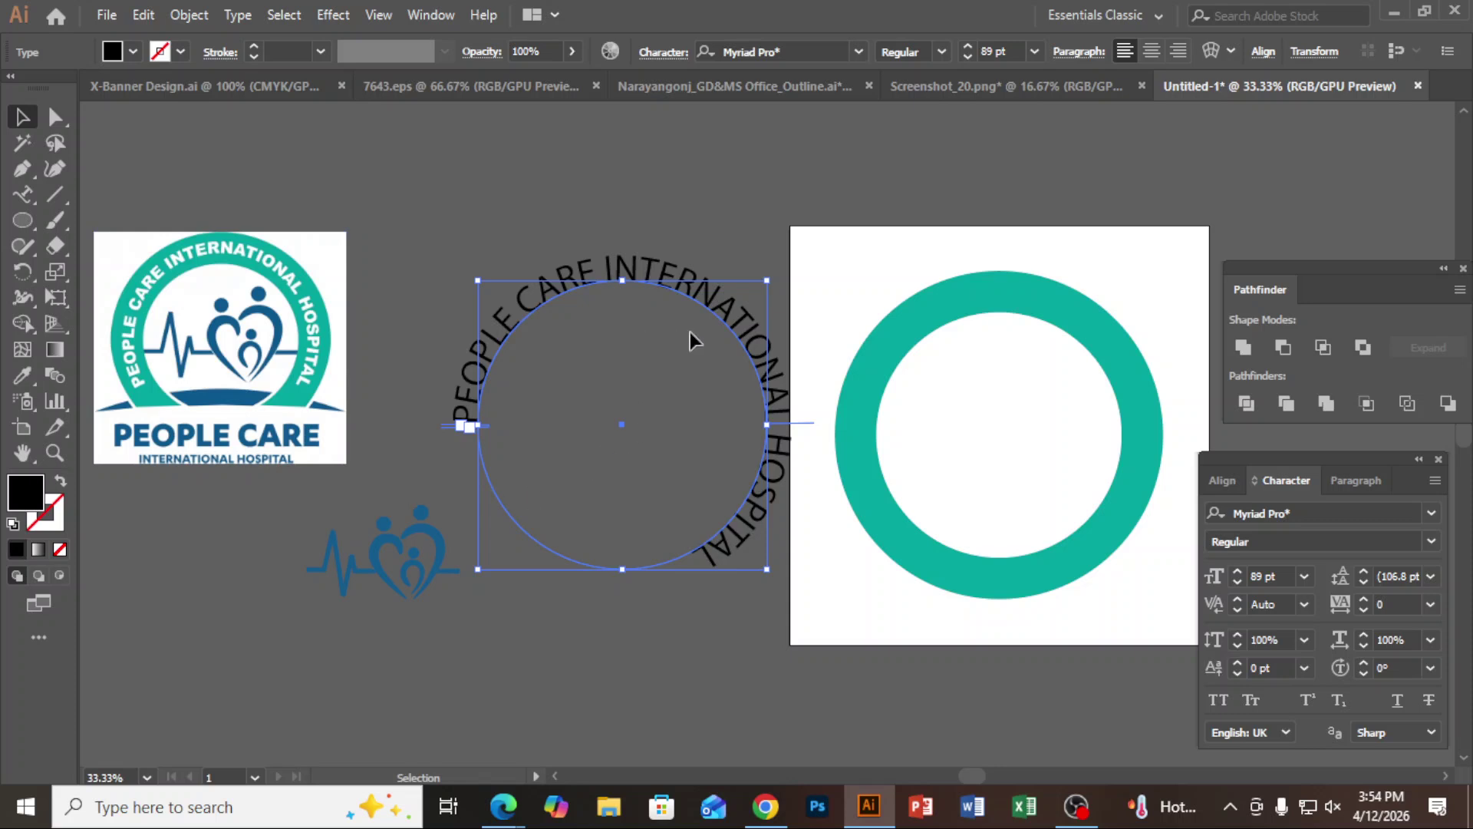
scroll(689, 331, up, 2)
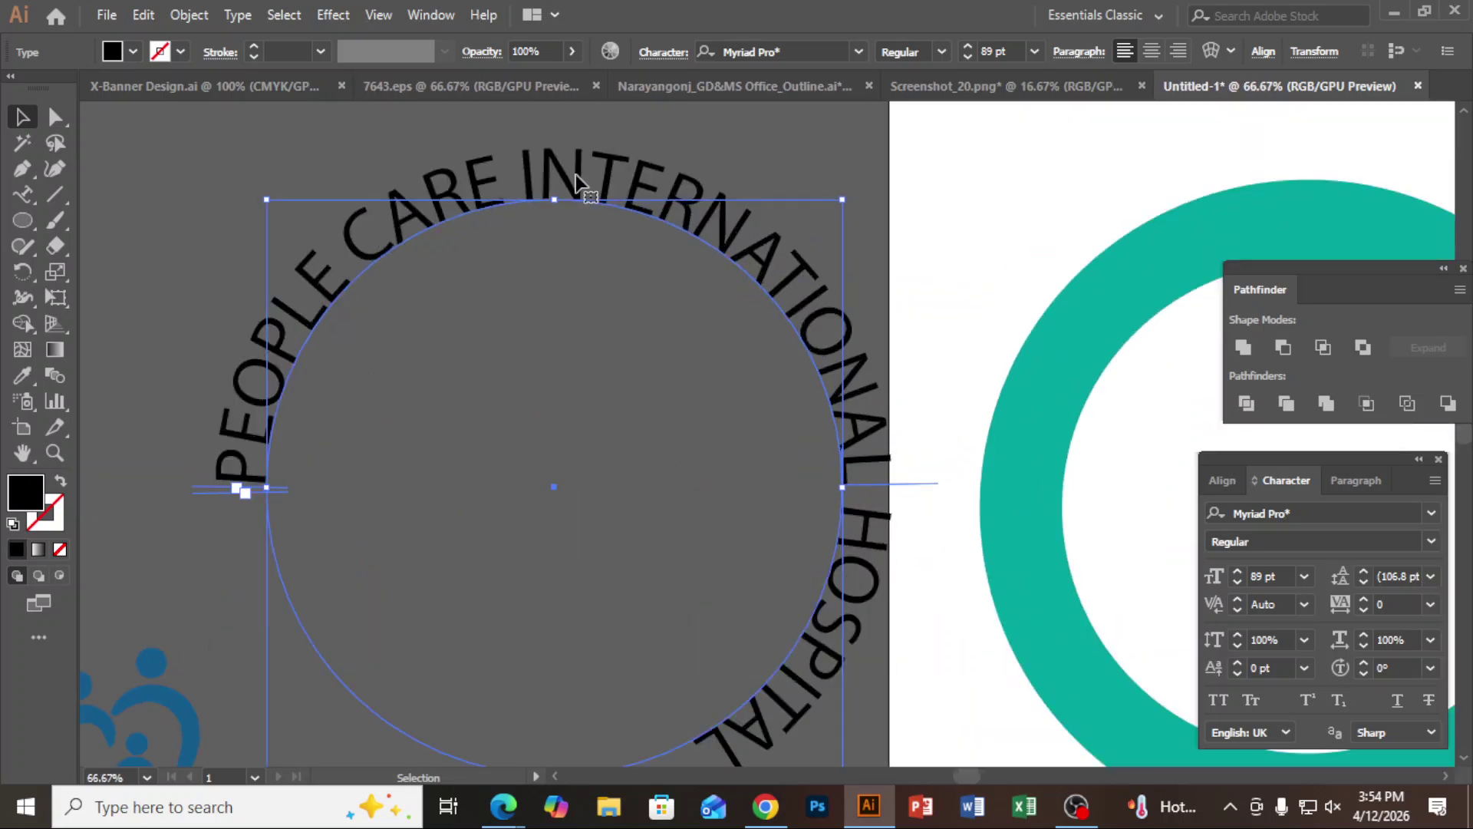
drag(563, 183, 535, 184)
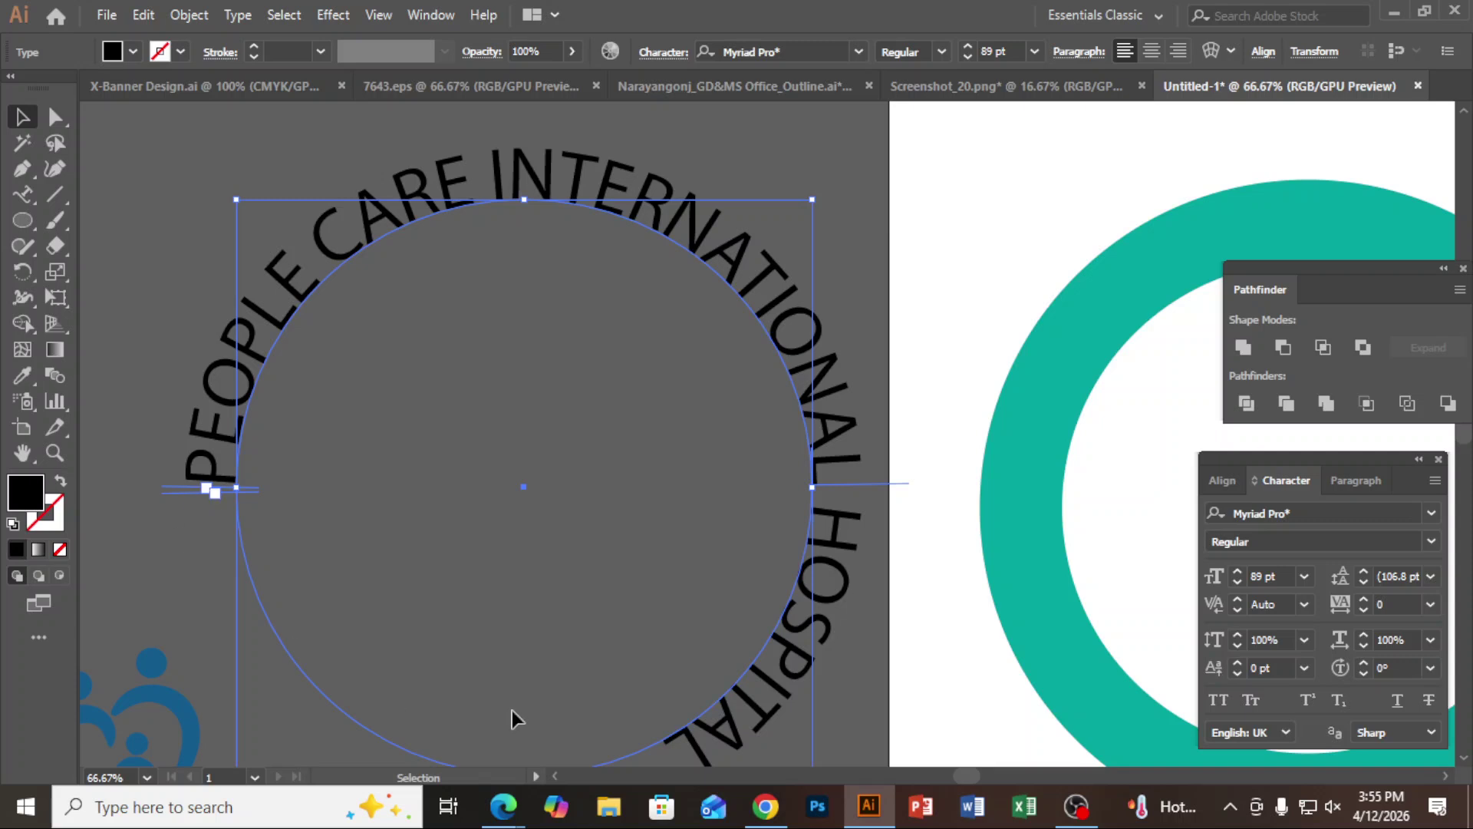
Move the path text's end bracket to just past the circle's lowest point and center-align the text.
scroll(672, 693, down, 2)
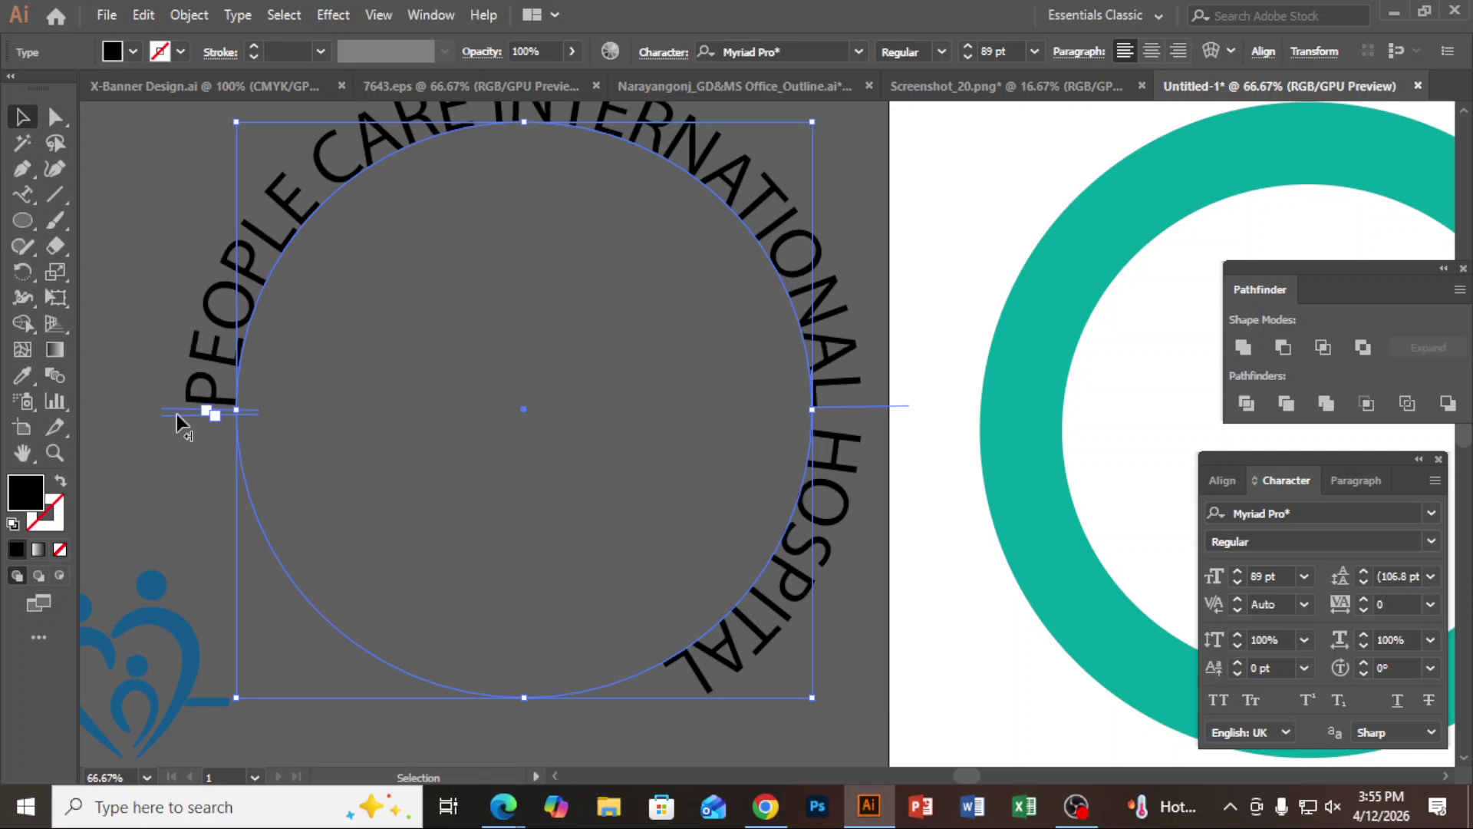
drag(177, 413, 575, 714)
click(1353, 479)
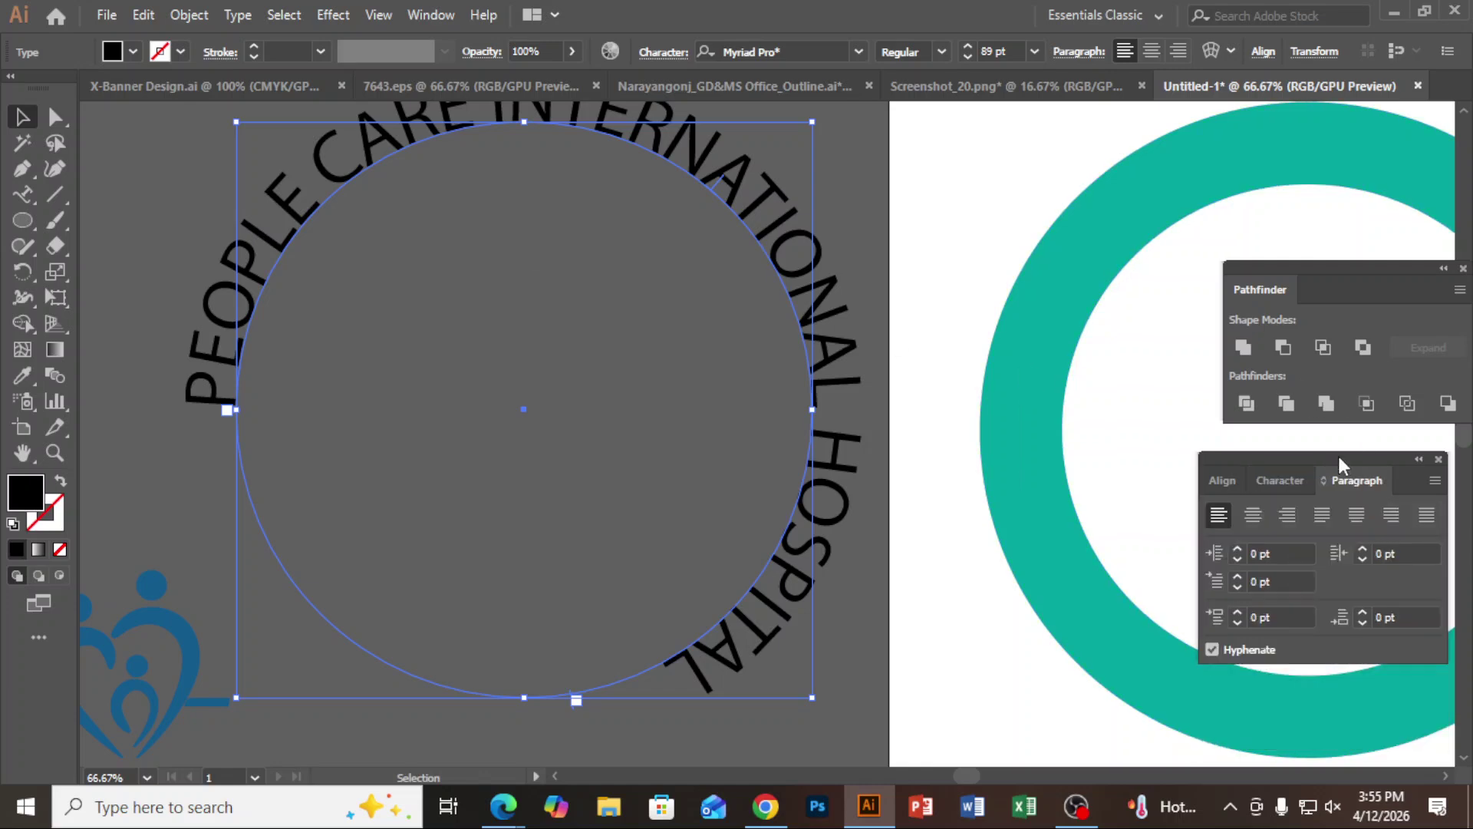
drag(1338, 456, 1238, 429)
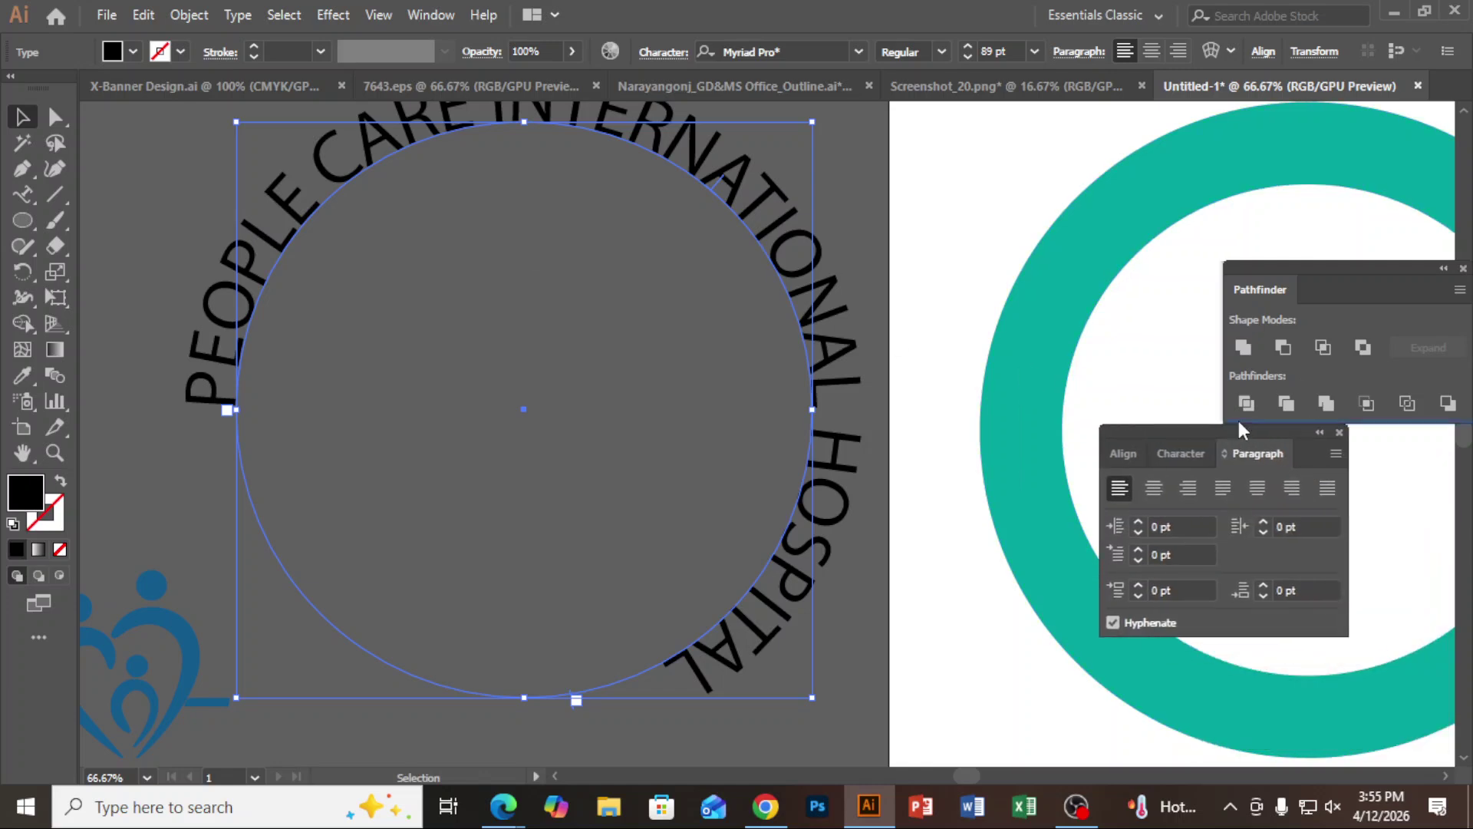
click(426, 15)
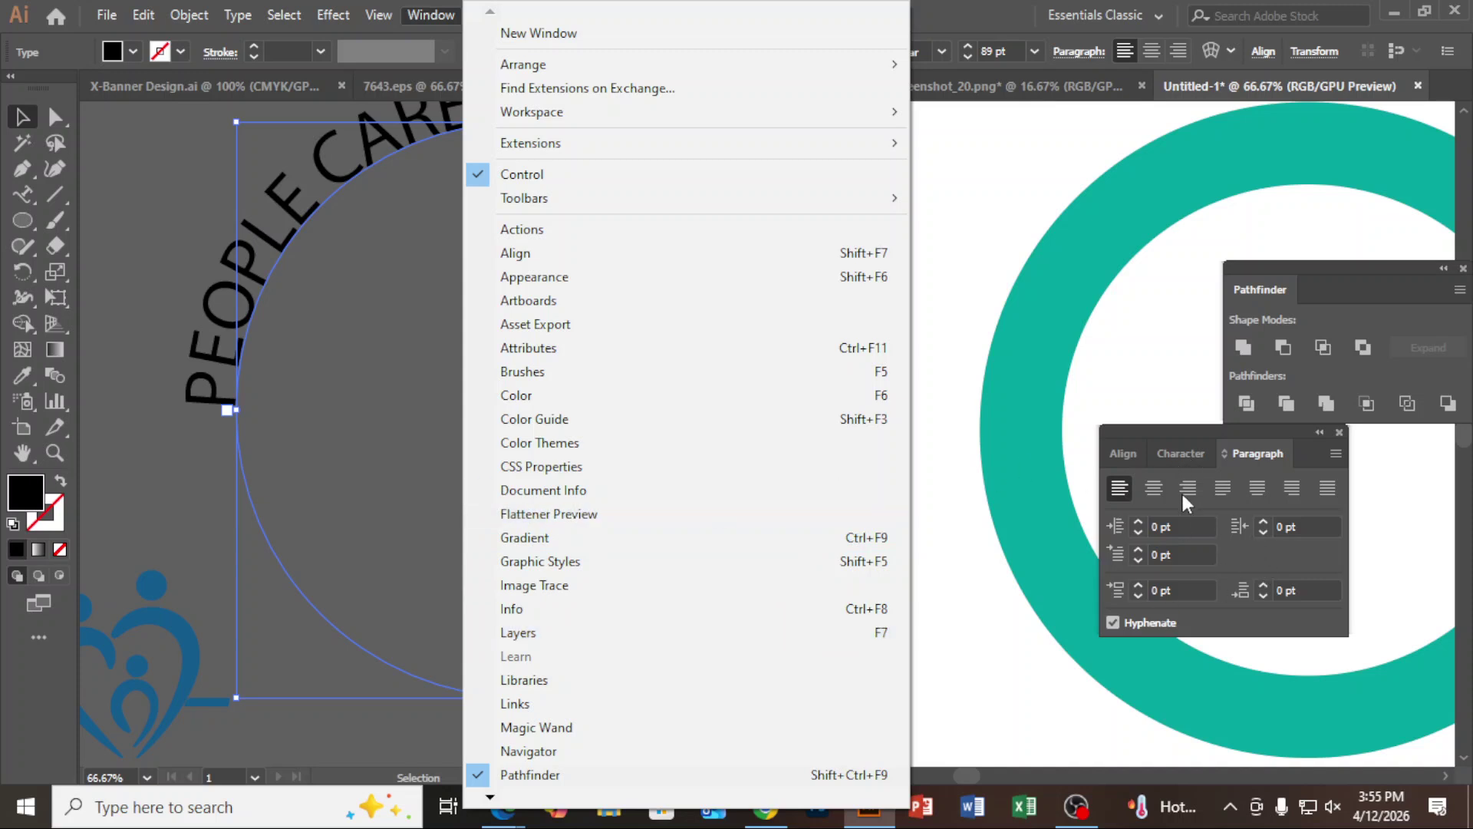
click(1158, 488)
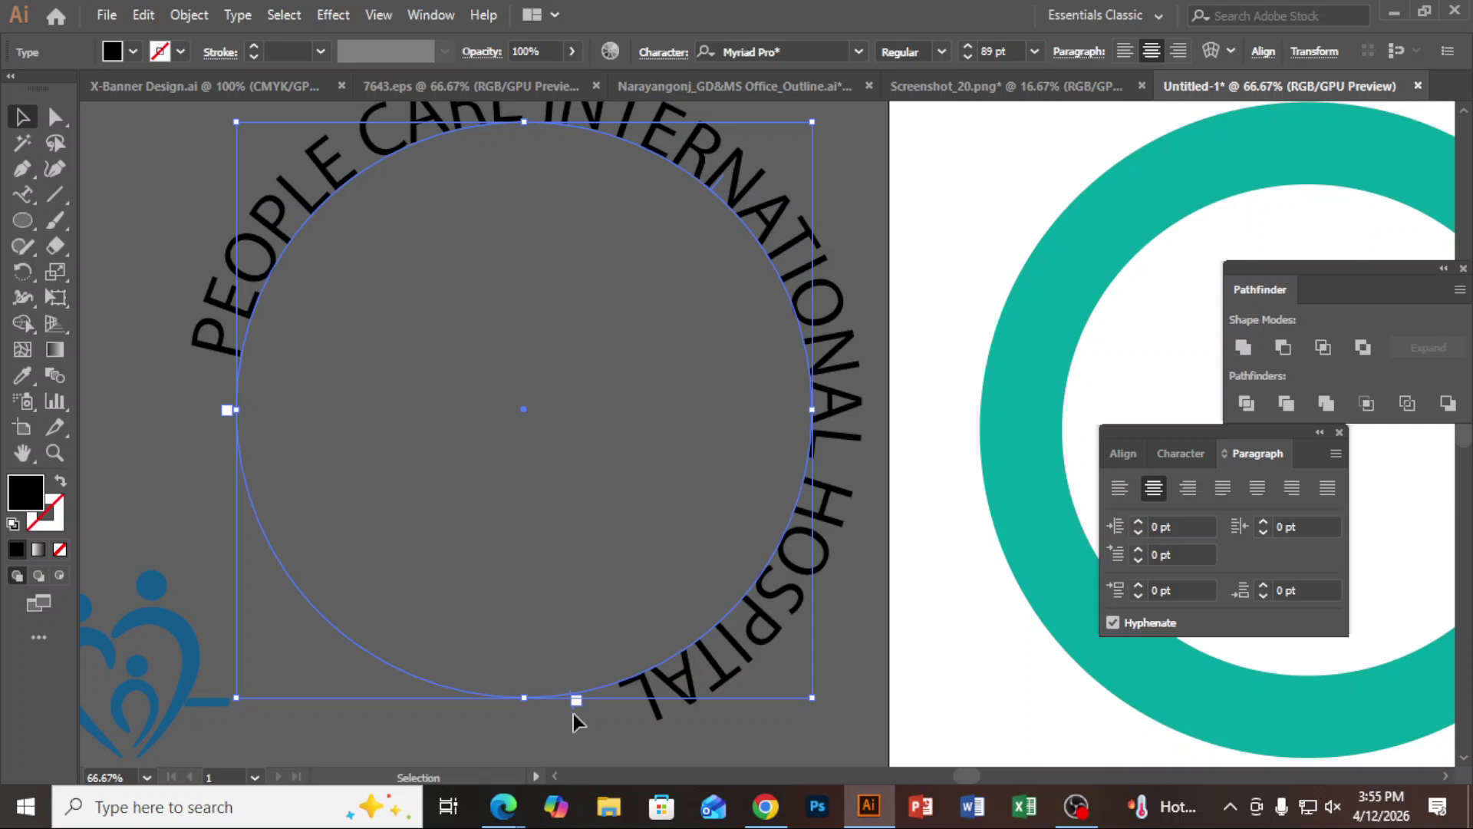
Reposition the path text's end and start brackets on the circle's lower right and lower left so the text arches over the top.
drag(572, 709, 673, 680)
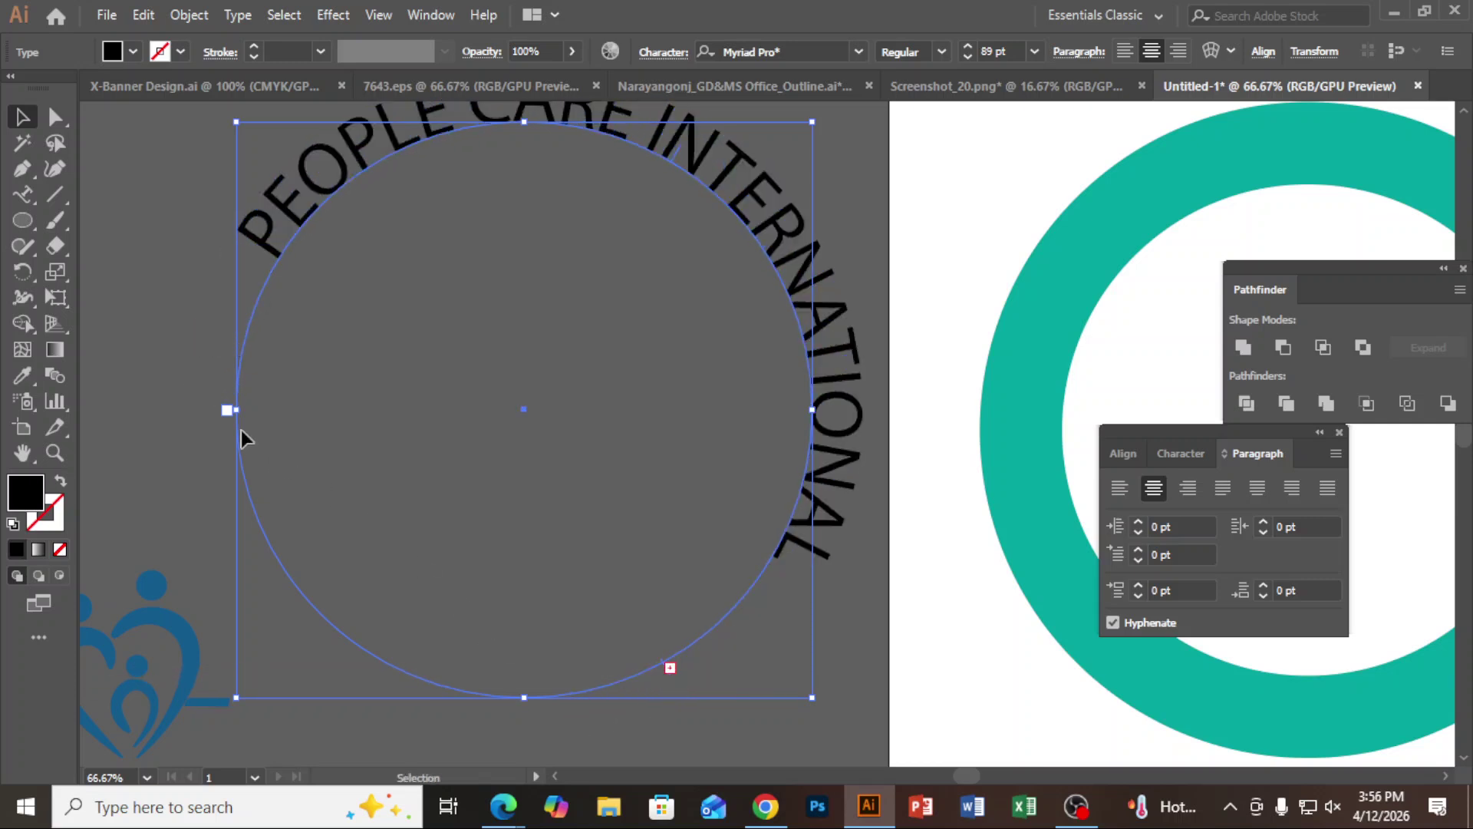
alt+scroll(223, 413, up, 4)
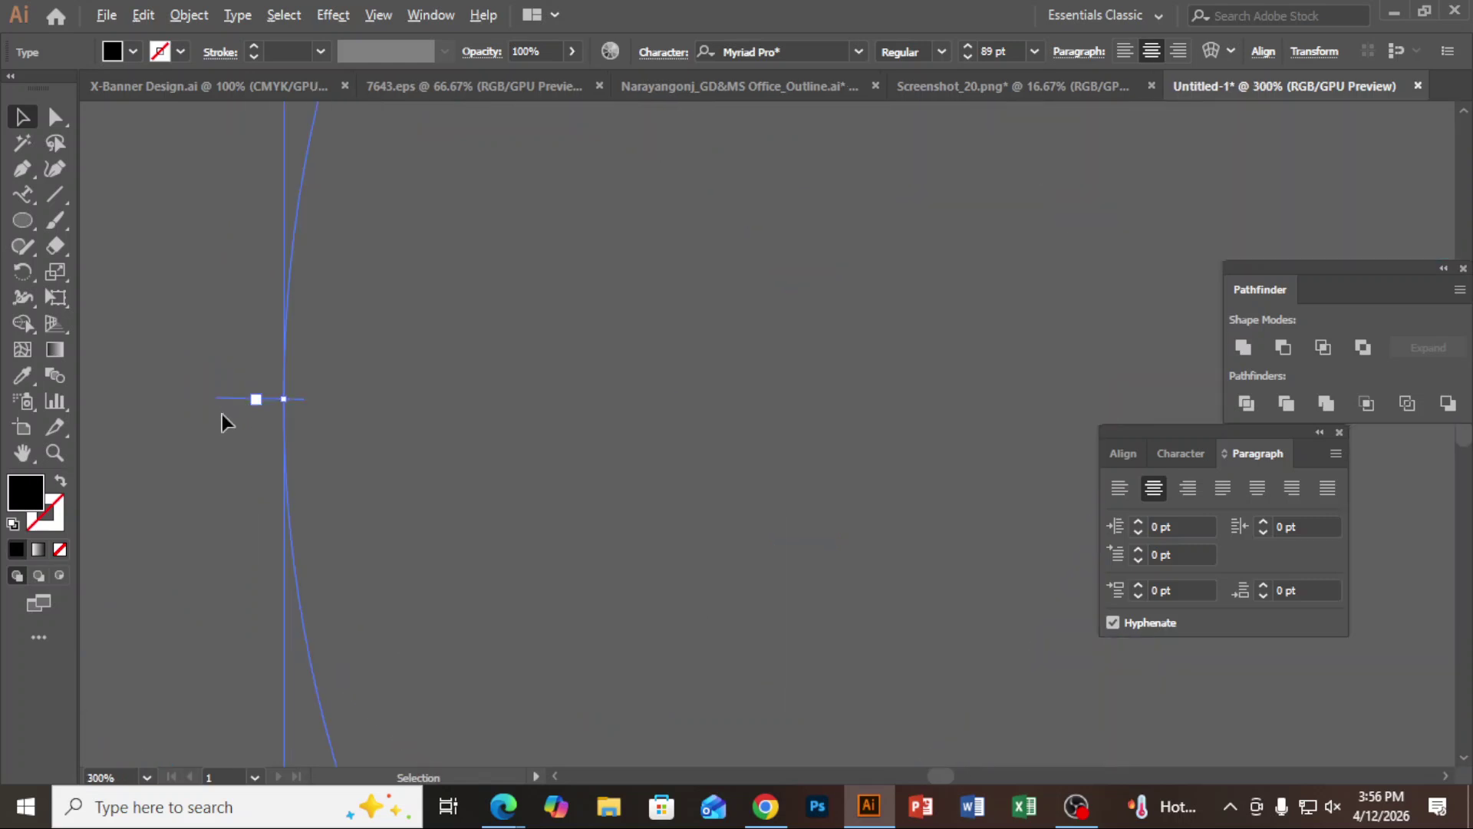
drag(228, 397, 293, 715)
alt+scroll(577, 514, down, 4)
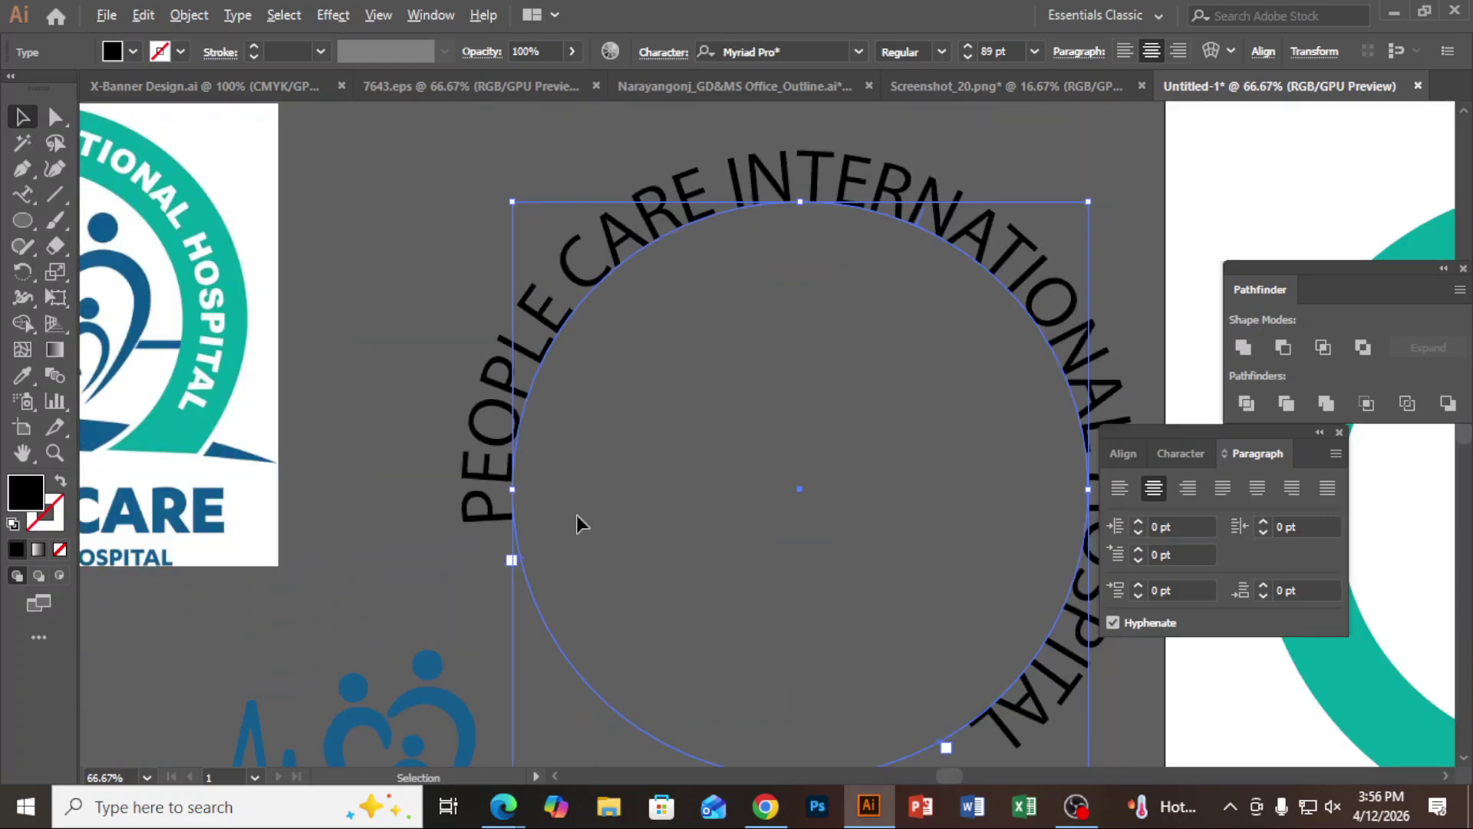
drag(525, 561, 613, 693)
alt+scroll(646, 575, down, 1)
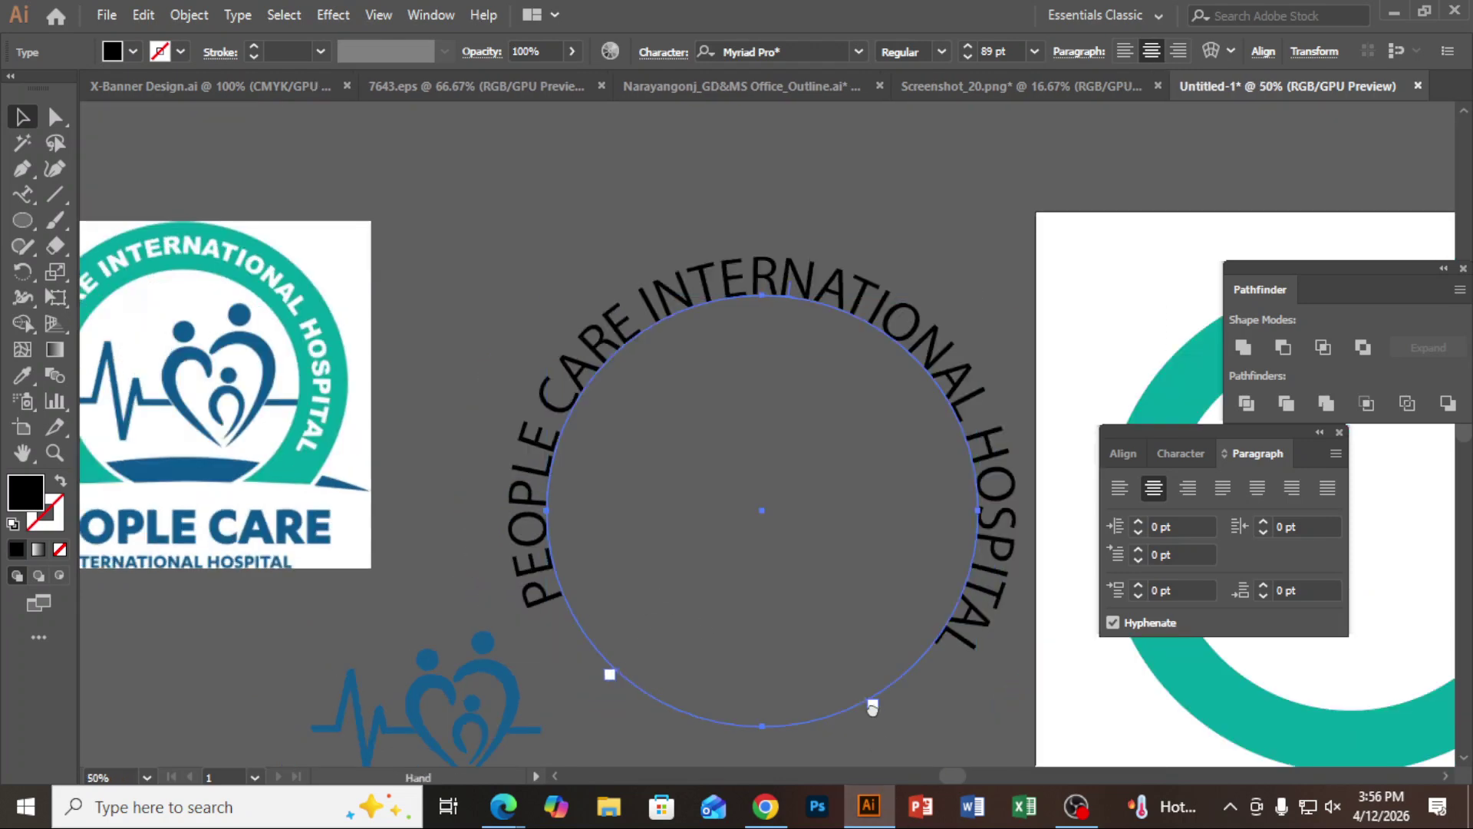
drag(874, 717, 861, 583)
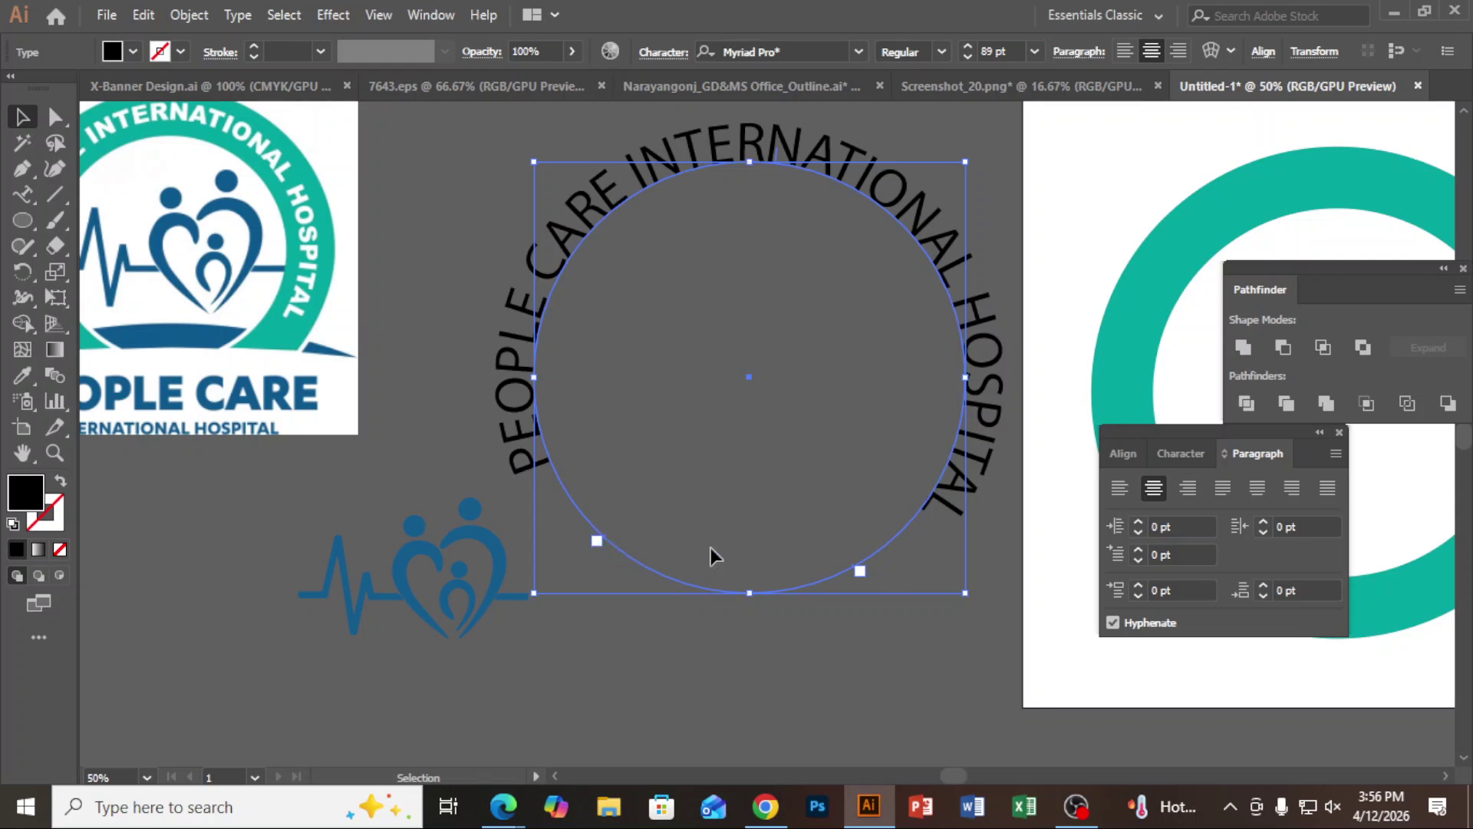
Draw a straight horizontal reference line across the lower part of the text circle, between the two path text brackets.
click(431, 235)
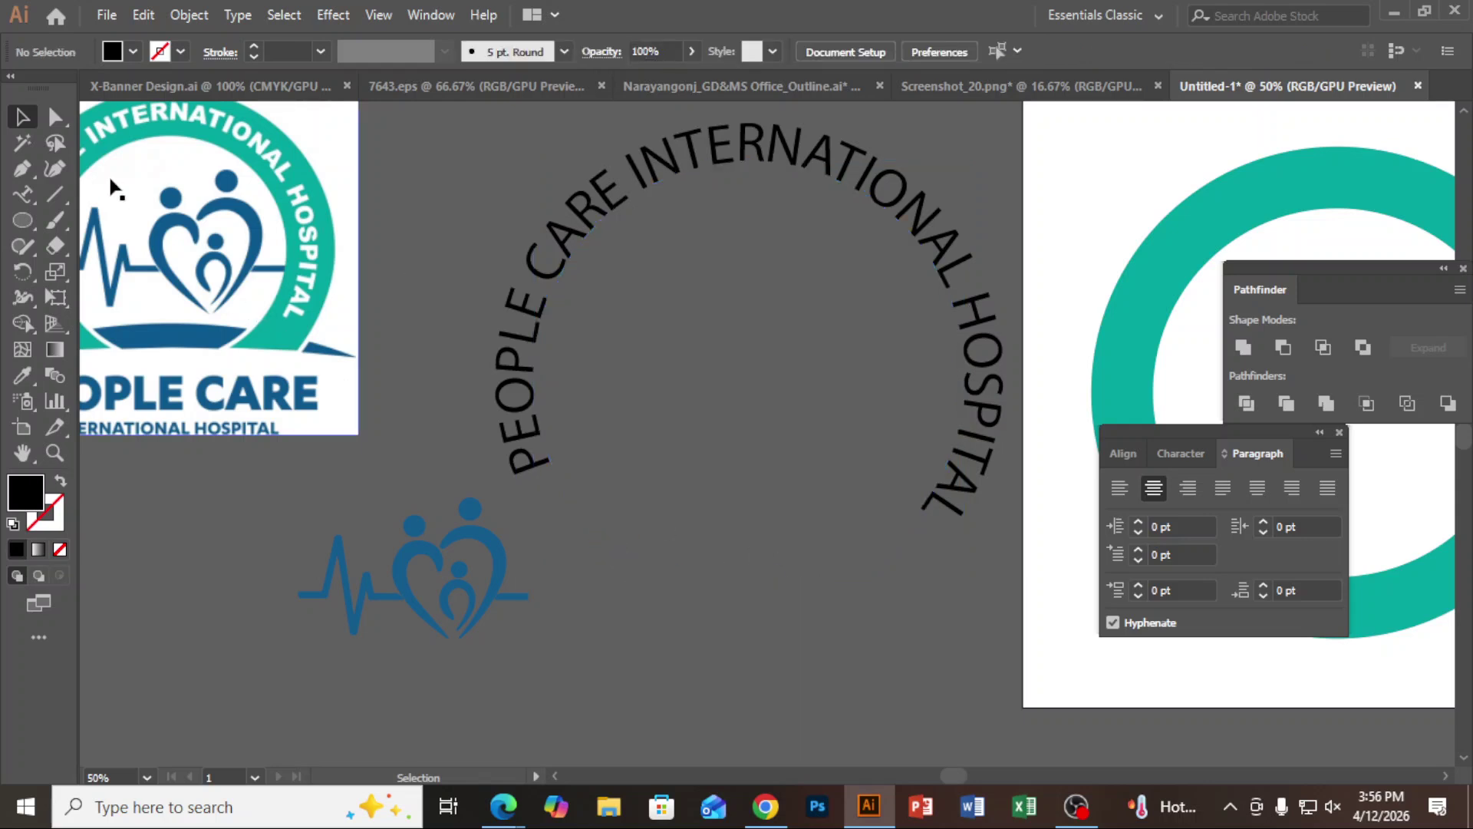
click(58, 191)
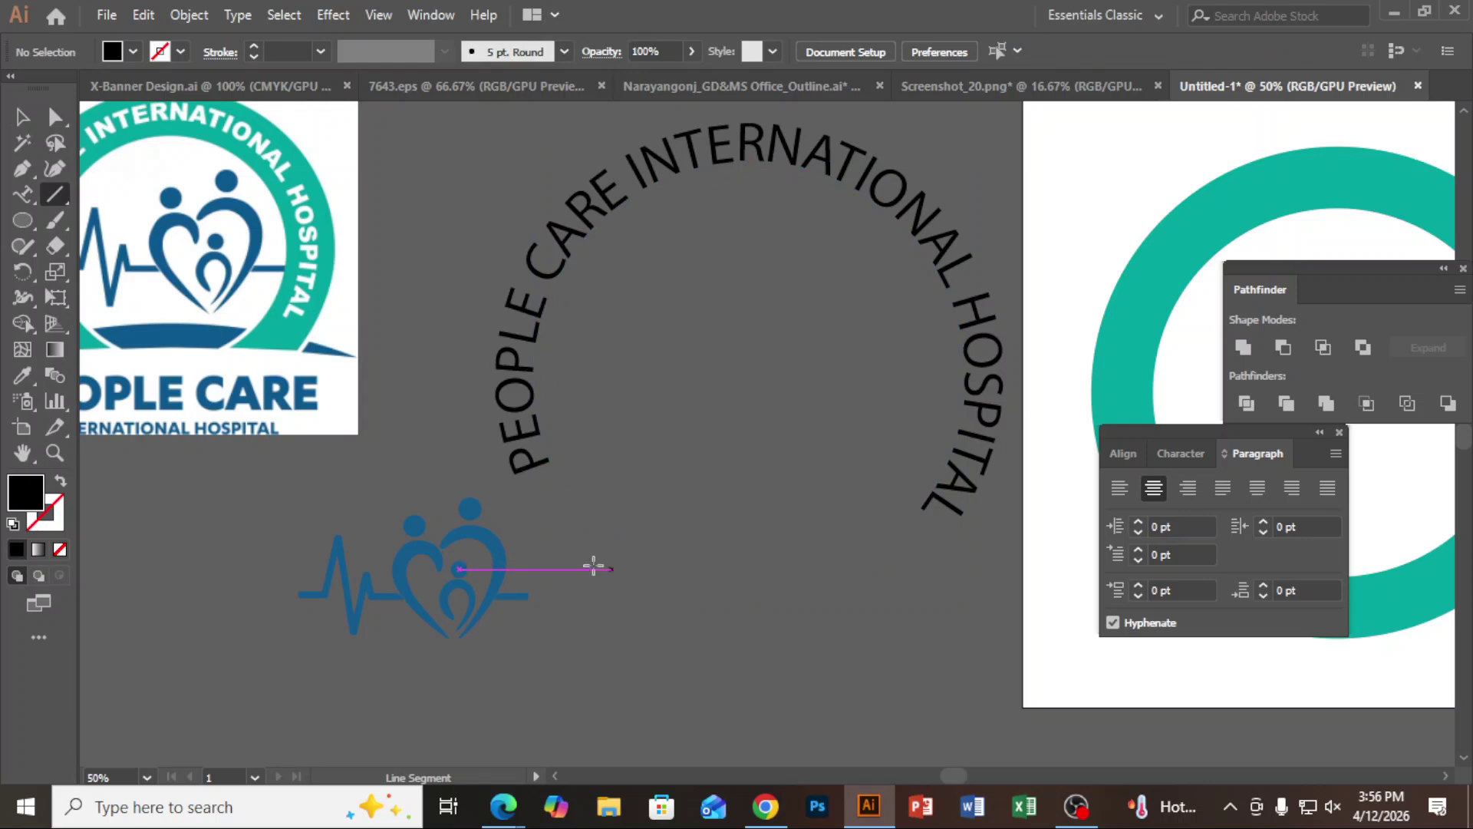
click(21, 117)
click(806, 585)
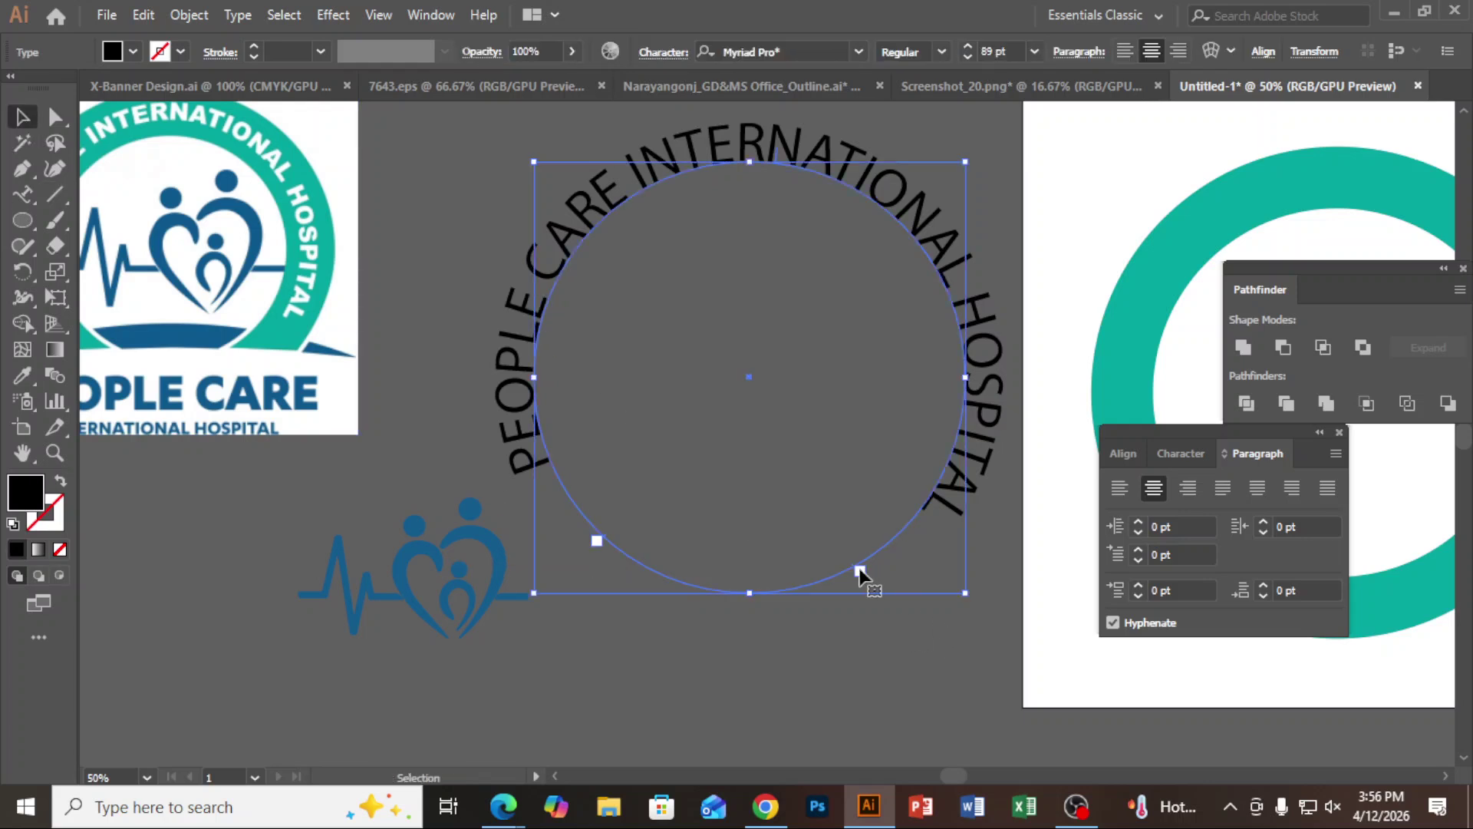
click(54, 194)
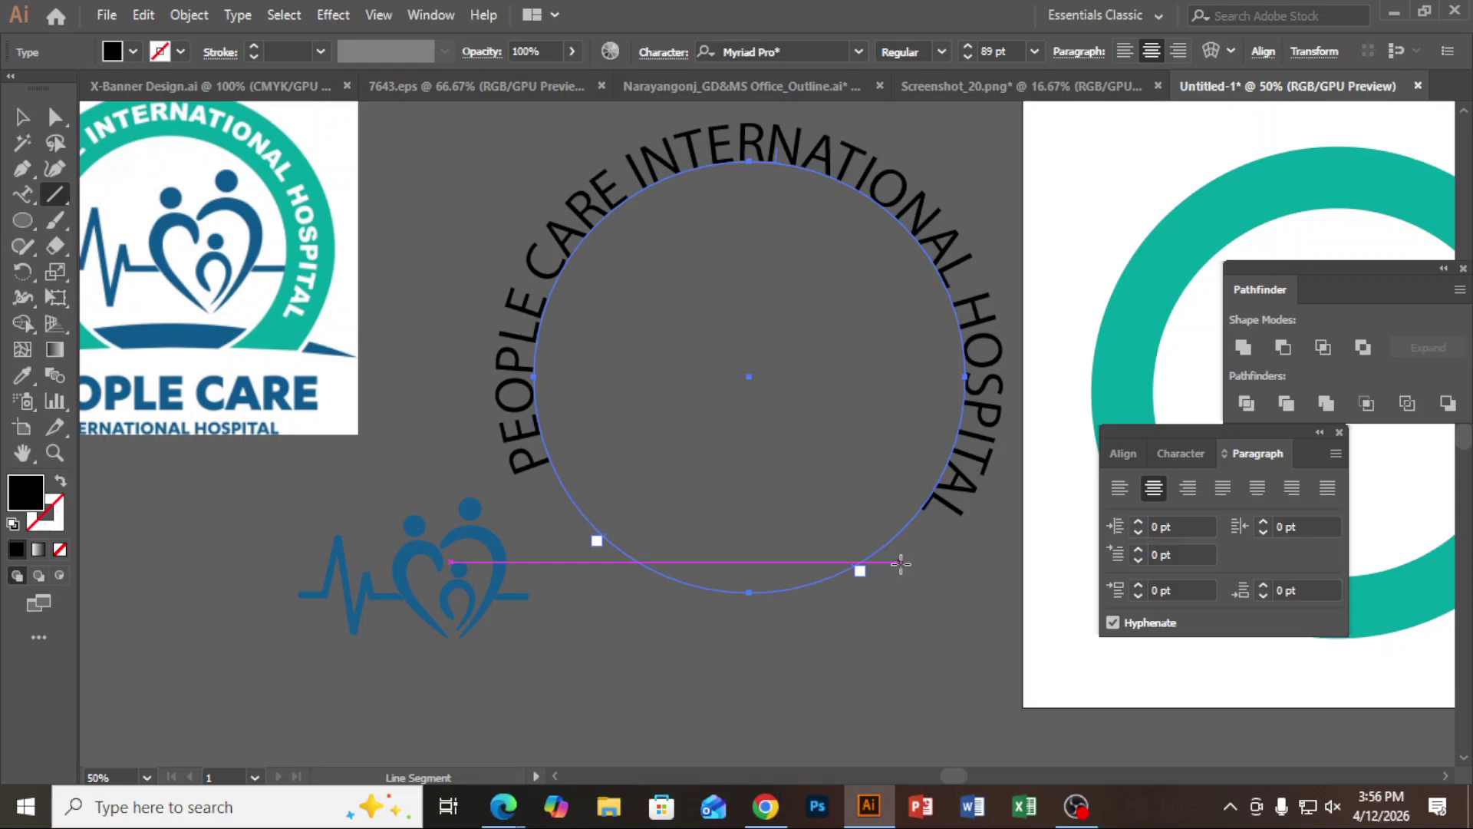
drag(918, 563, 552, 560)
click(23, 117)
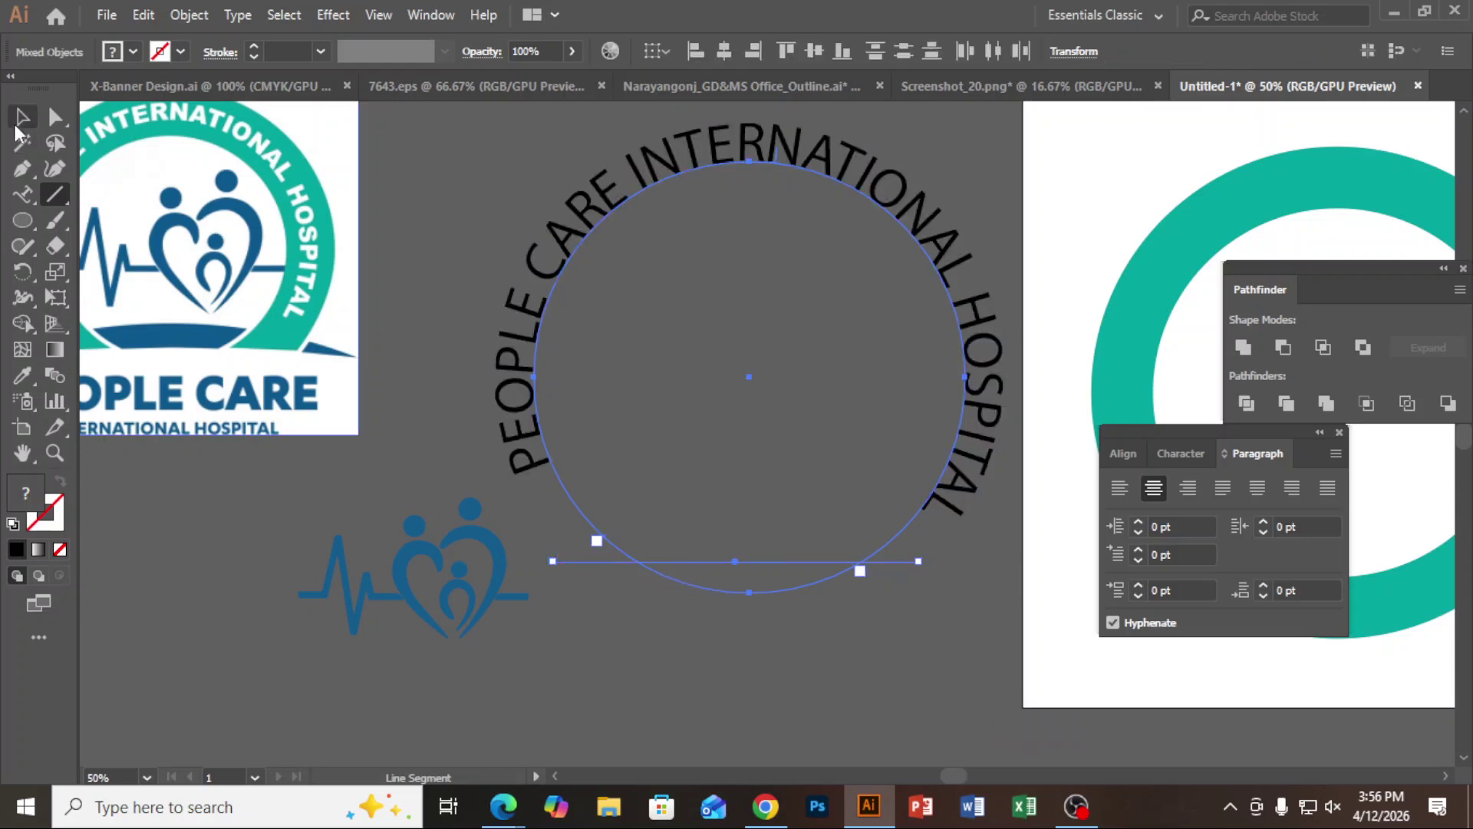
Slide the path text's start bracket down to where the horizontal reference line crosses the circle's lower left.
scroll(725, 601, up, 2)
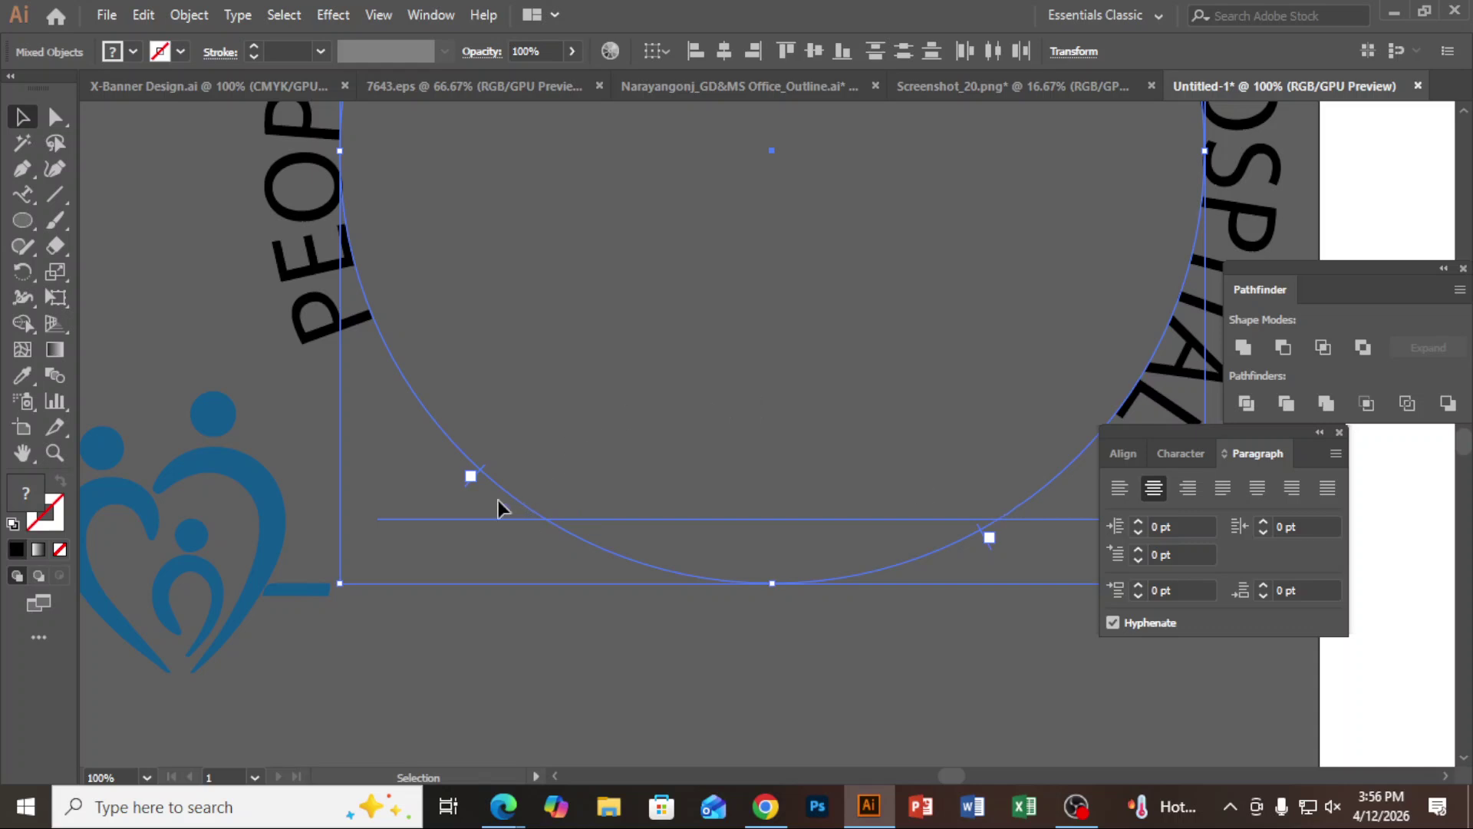
drag(463, 487, 543, 539)
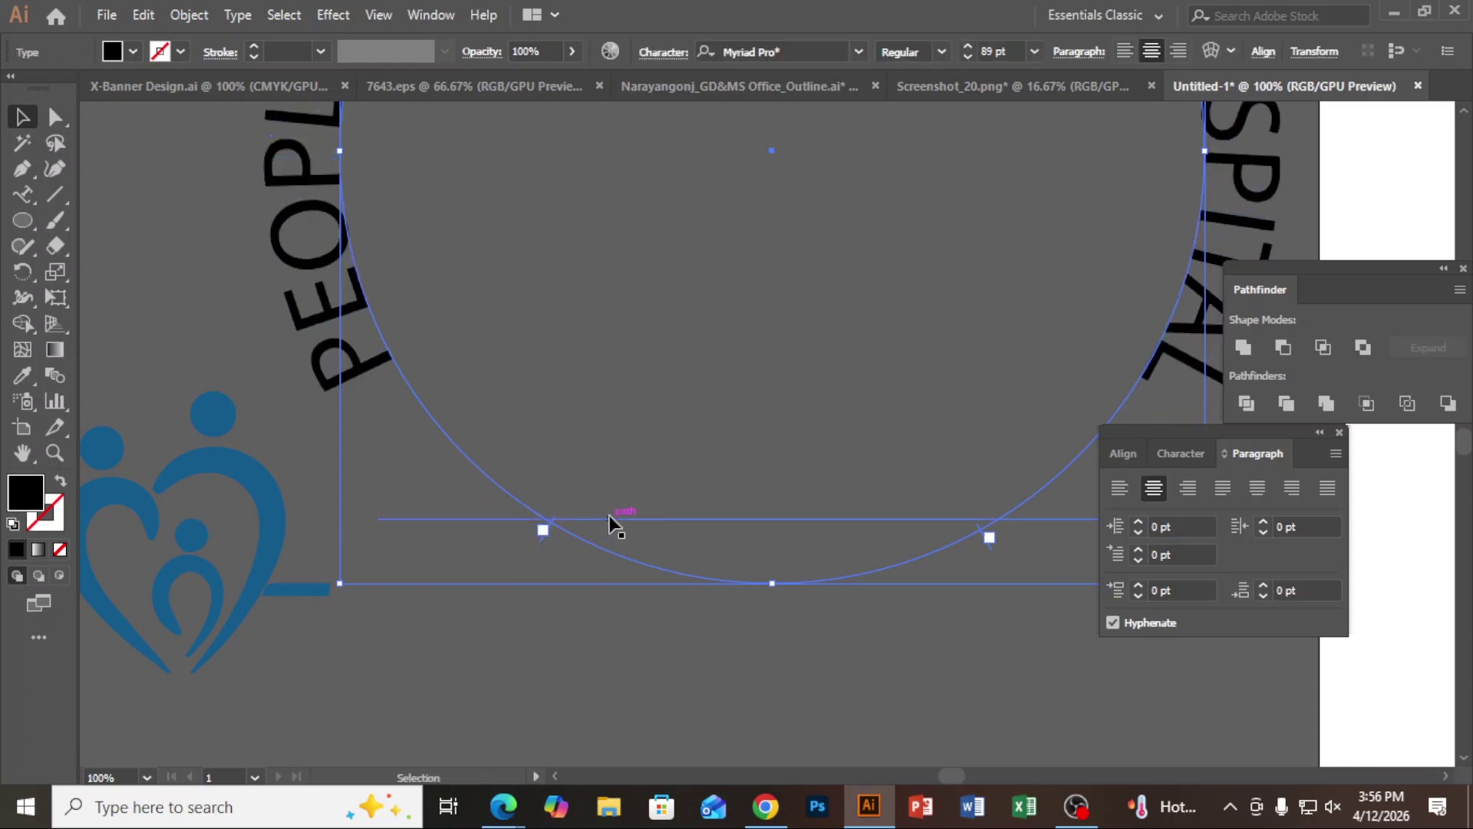
drag(537, 541, 534, 539)
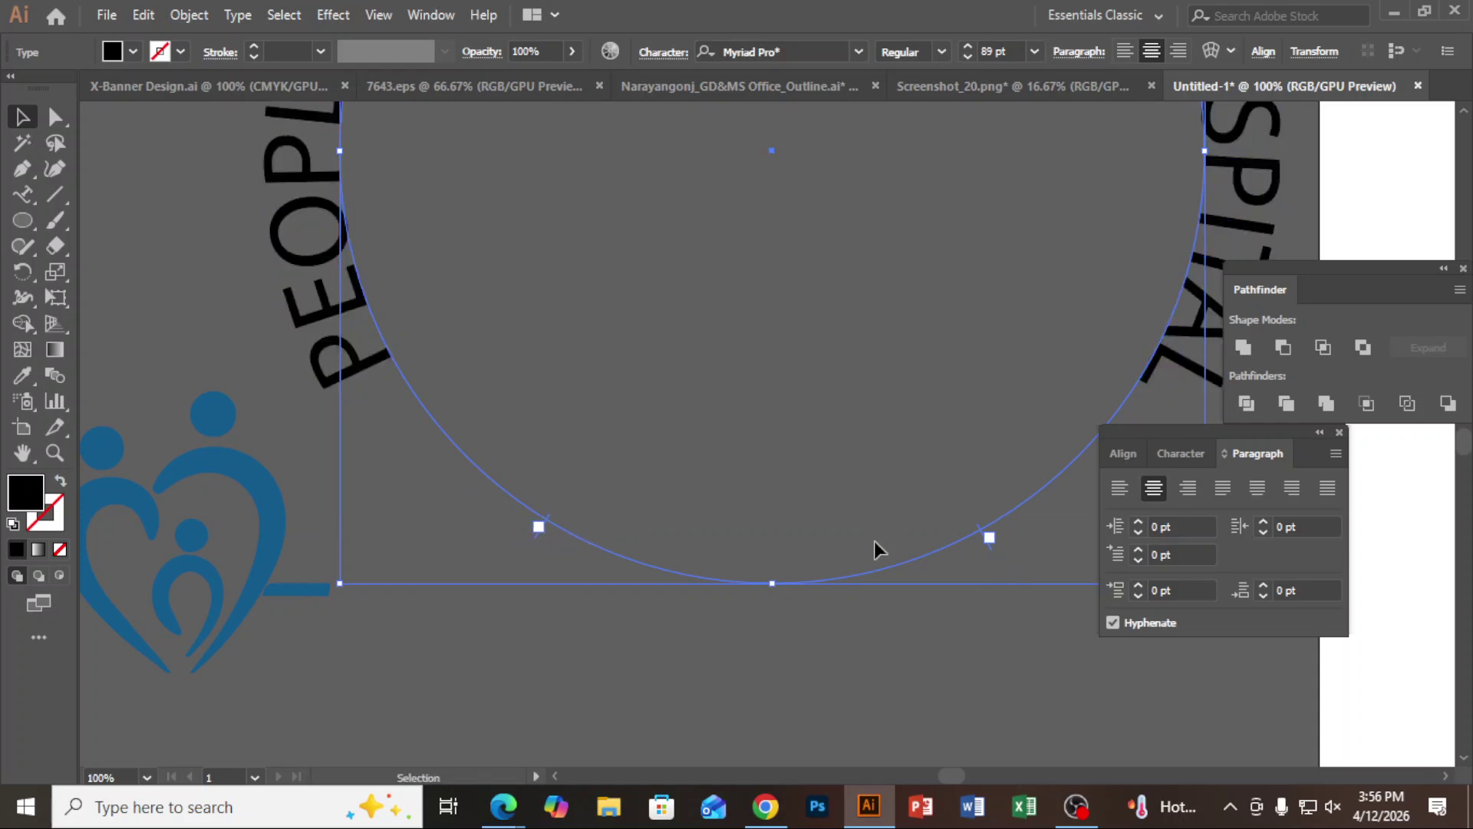
Give the horizontal reference line a solid black 1 pt stroke.
click(871, 518)
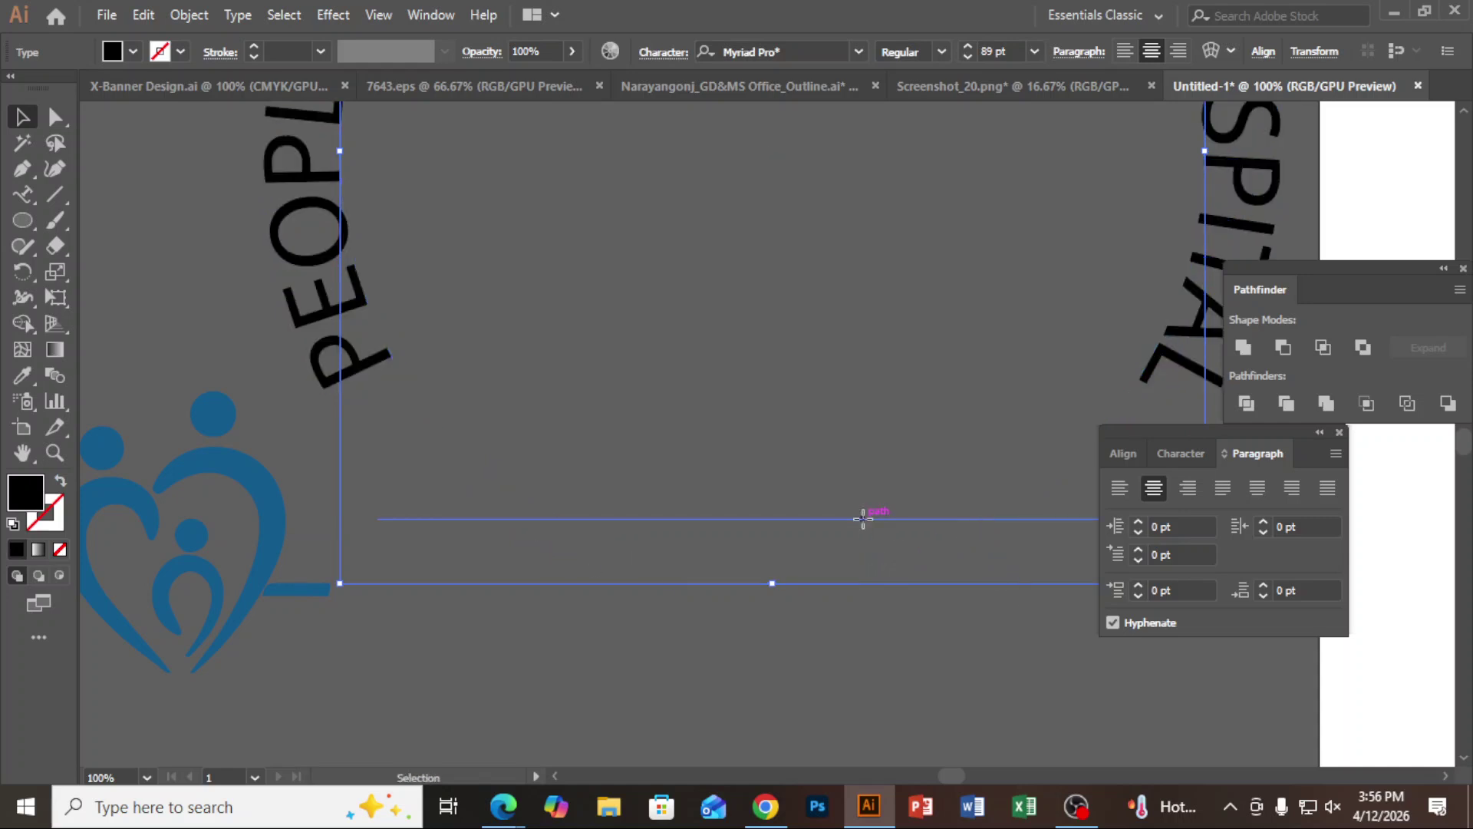
click(46, 522)
click(16, 550)
click(763, 638)
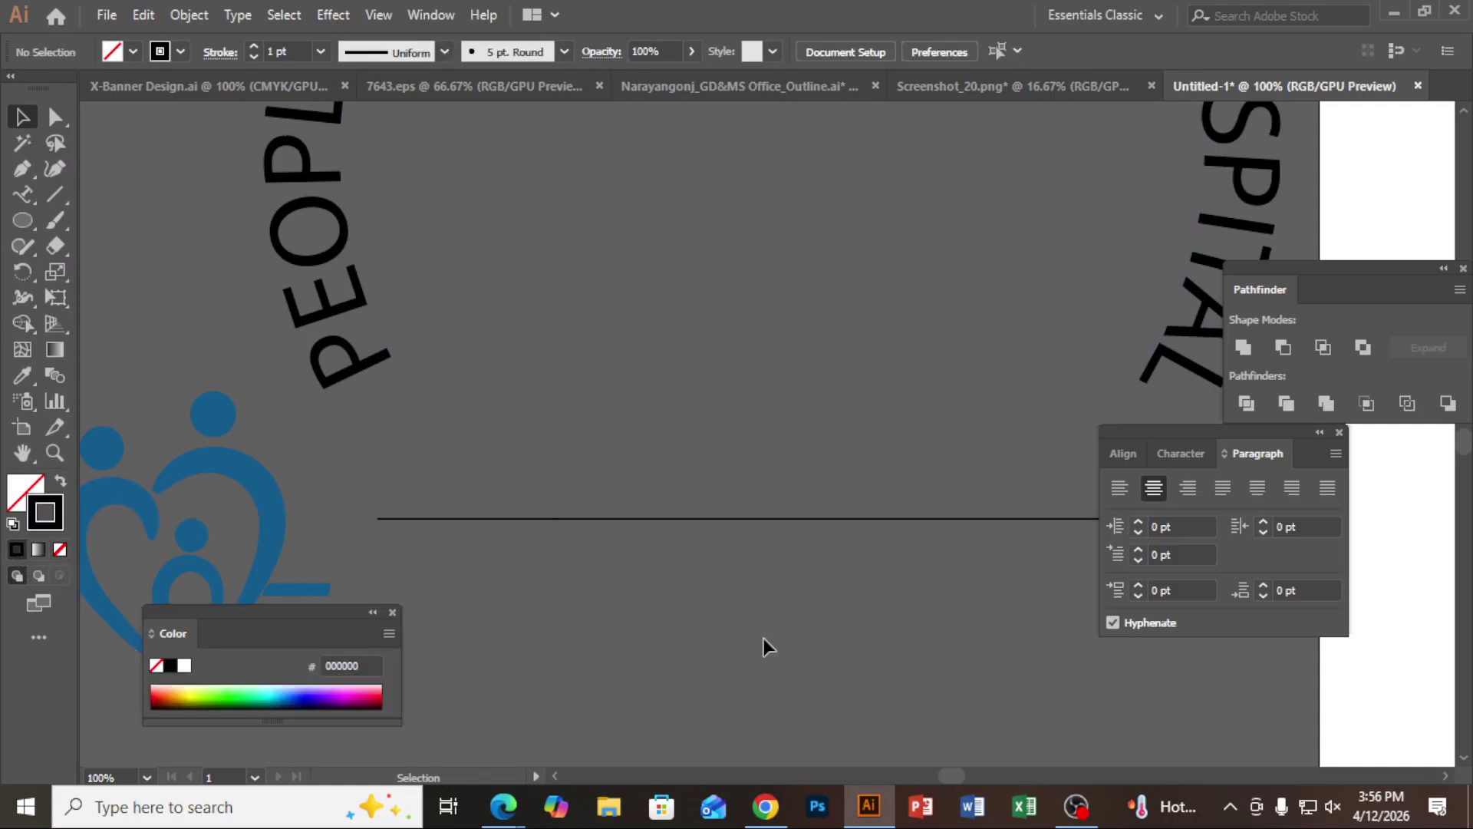
Adjust the path text's end bracket on the circle's lower right so it sits level with the start bracket.
click(878, 573)
drag(991, 548, 1019, 550)
alt+scroll(527, 575, down, 3)
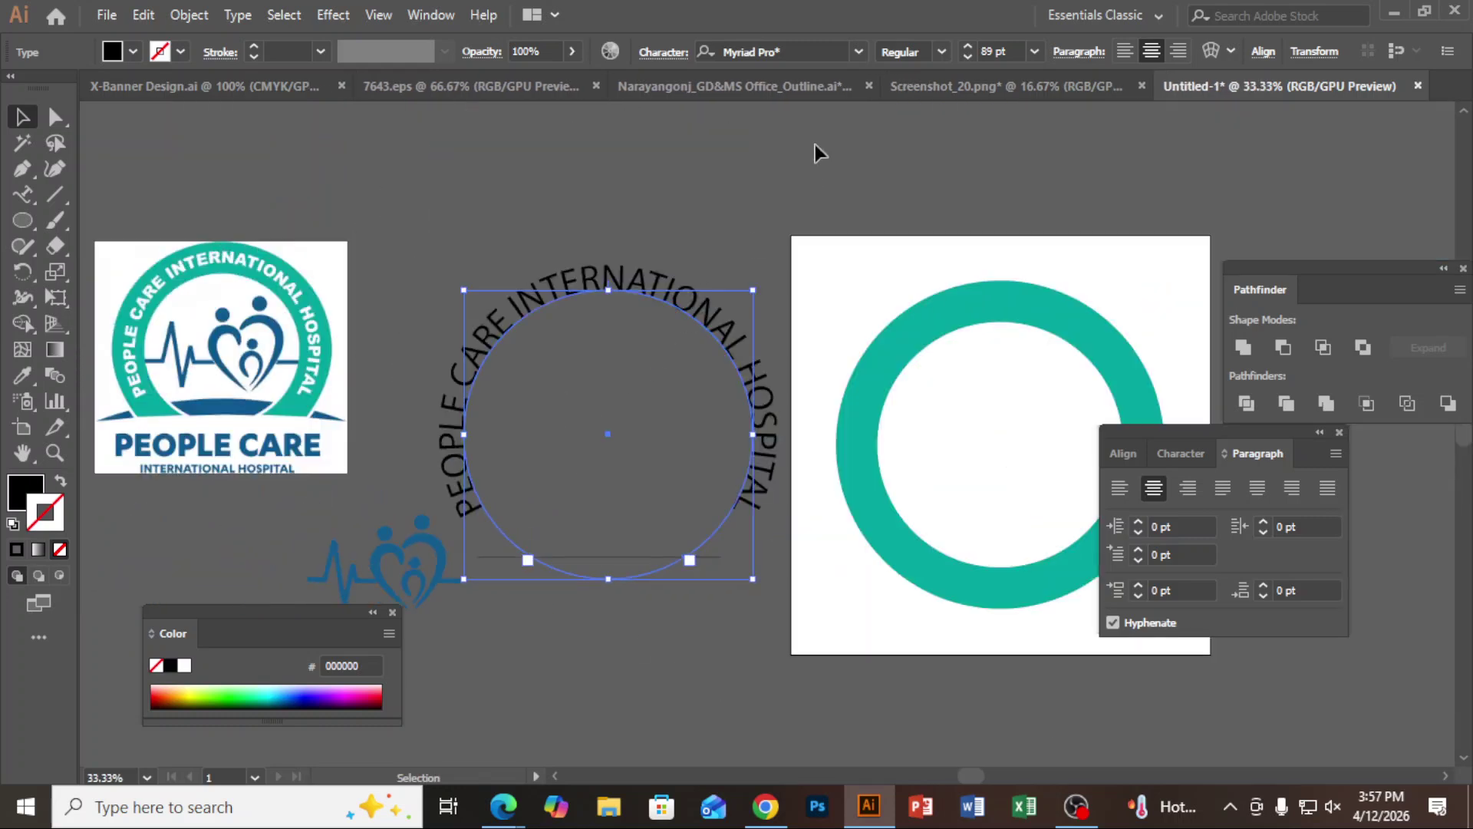
Set the curved text to Arial Bold at 74 pt.
click(792, 48)
text(ARIAL)
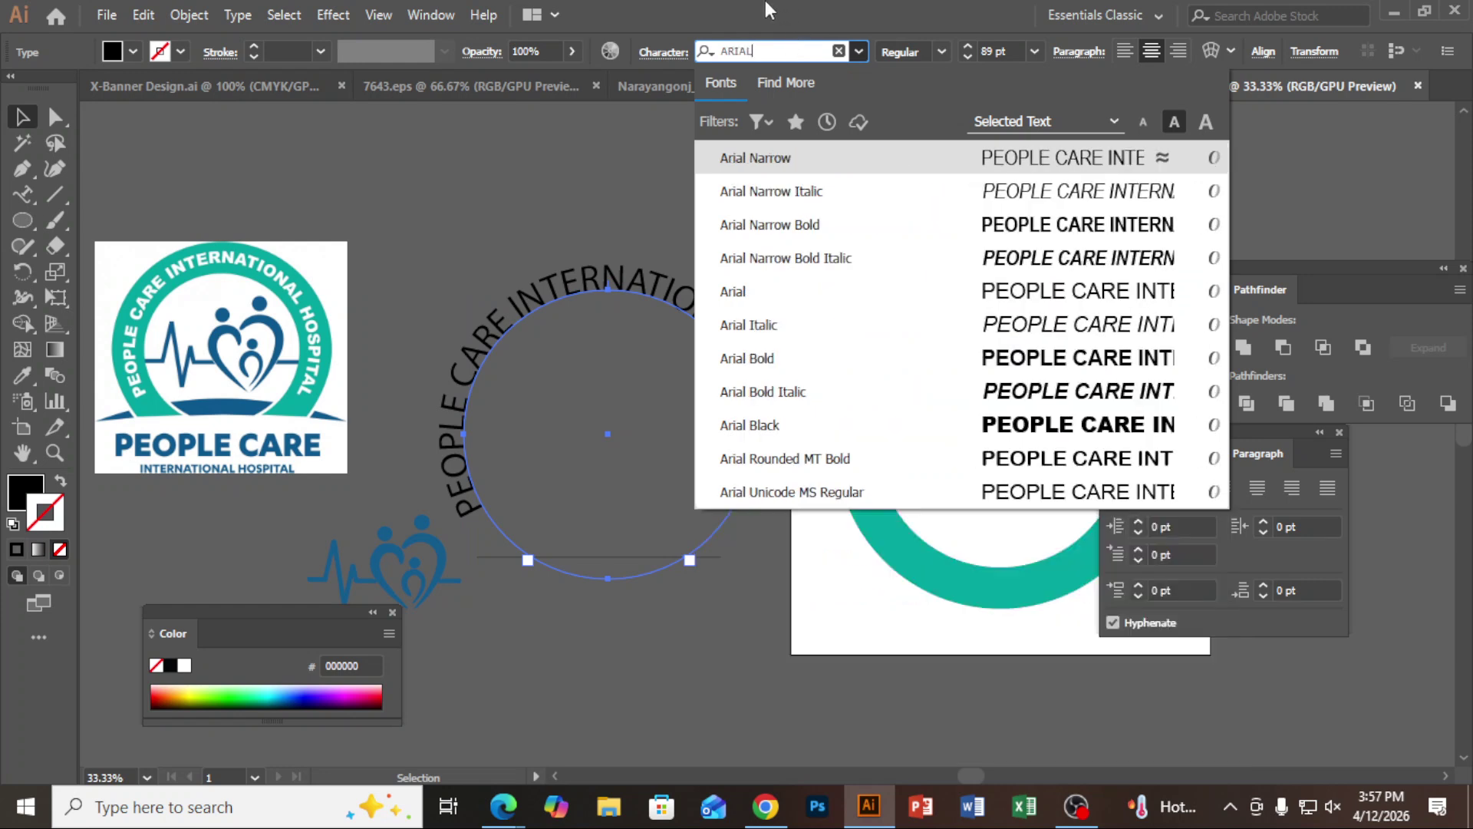
click(748, 359)
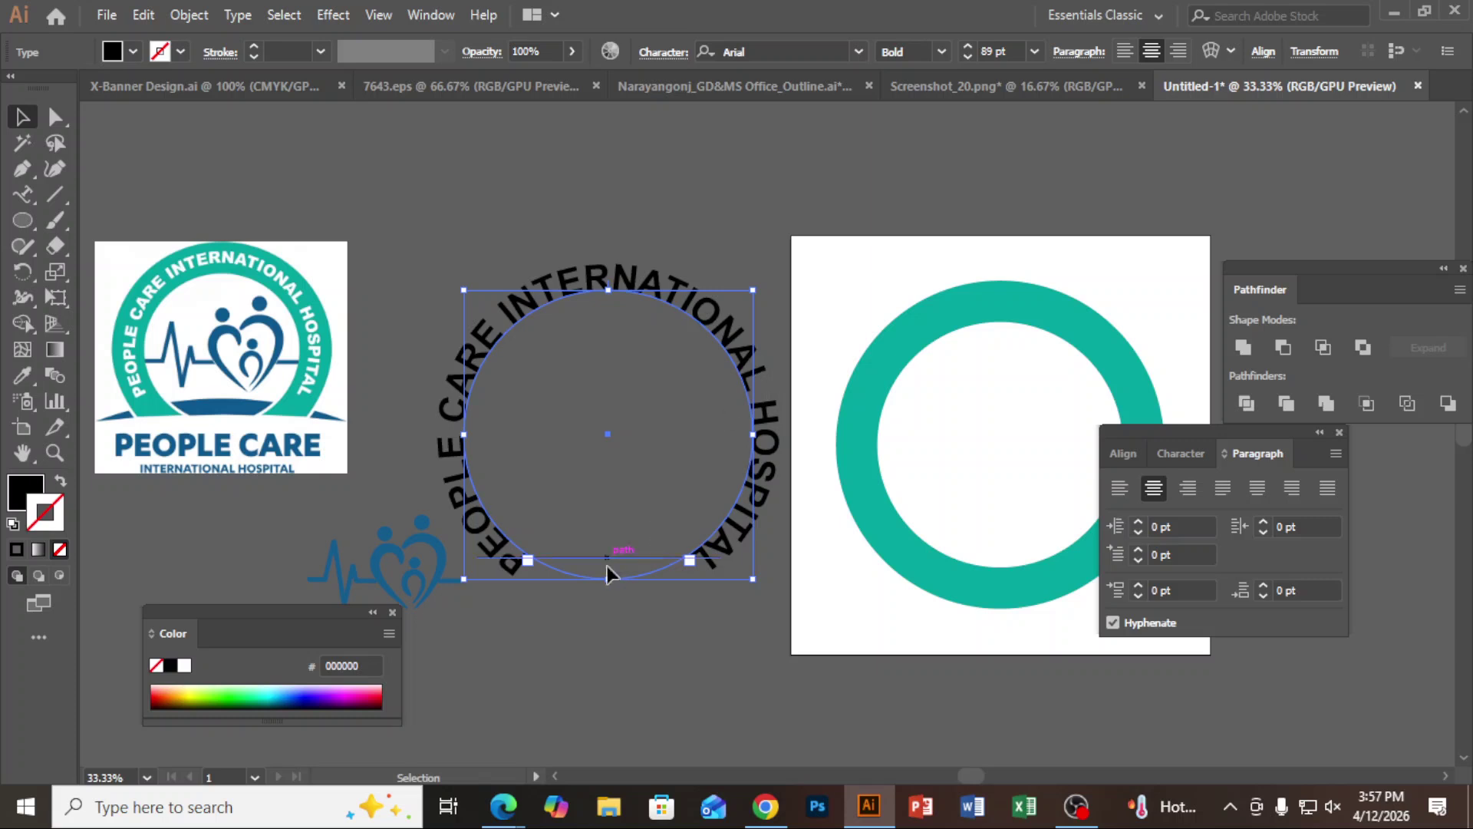
key(ctrl+t)
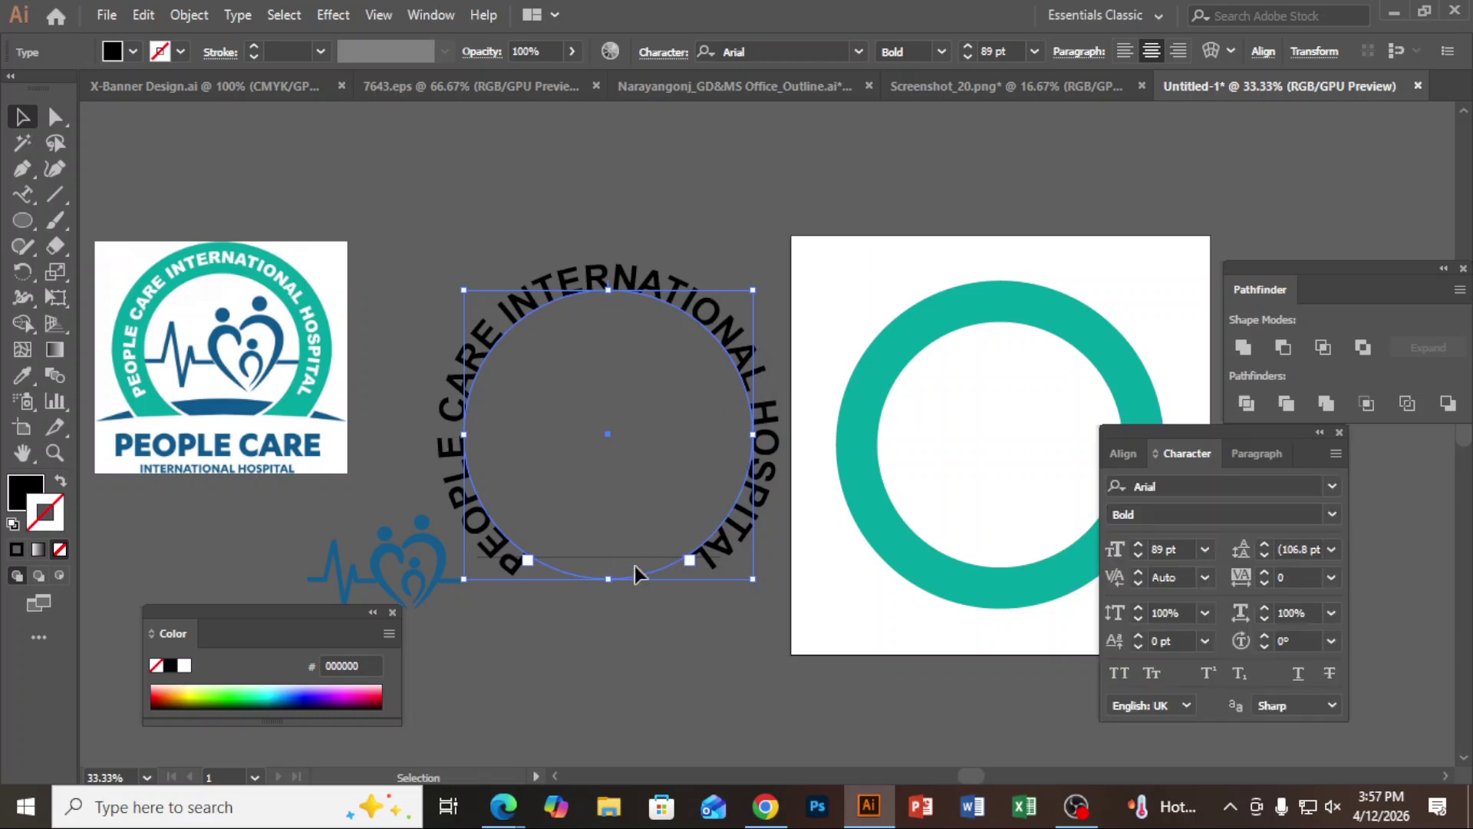
click(1184, 543)
scroll(1183, 543, down, 7)
scroll(1183, 544, down, 8)
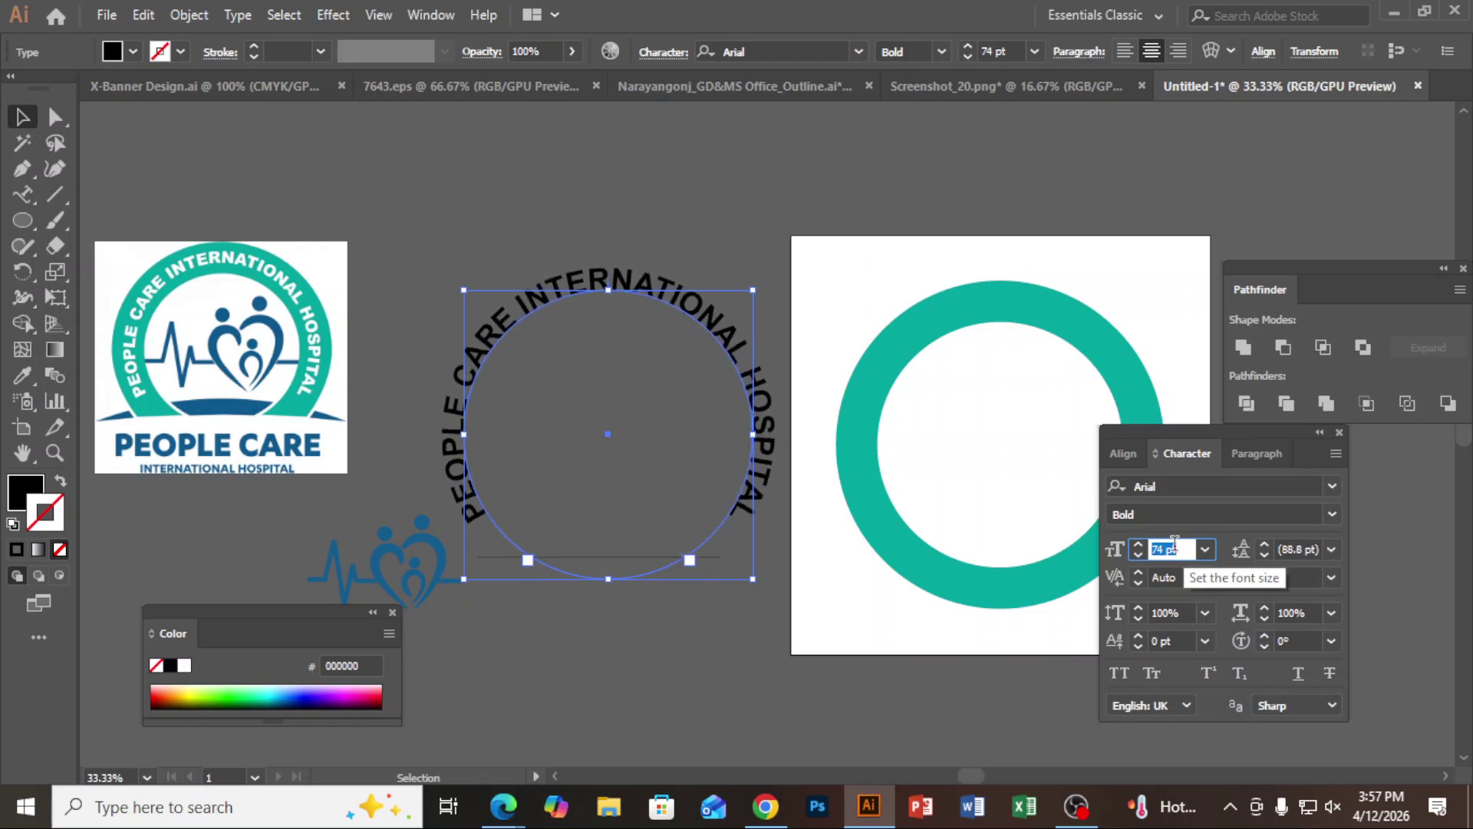
click(615, 693)
Move the curved text onto the teal ring's artboard and center it horizontally and vertically relative to the artboard.
click(744, 502)
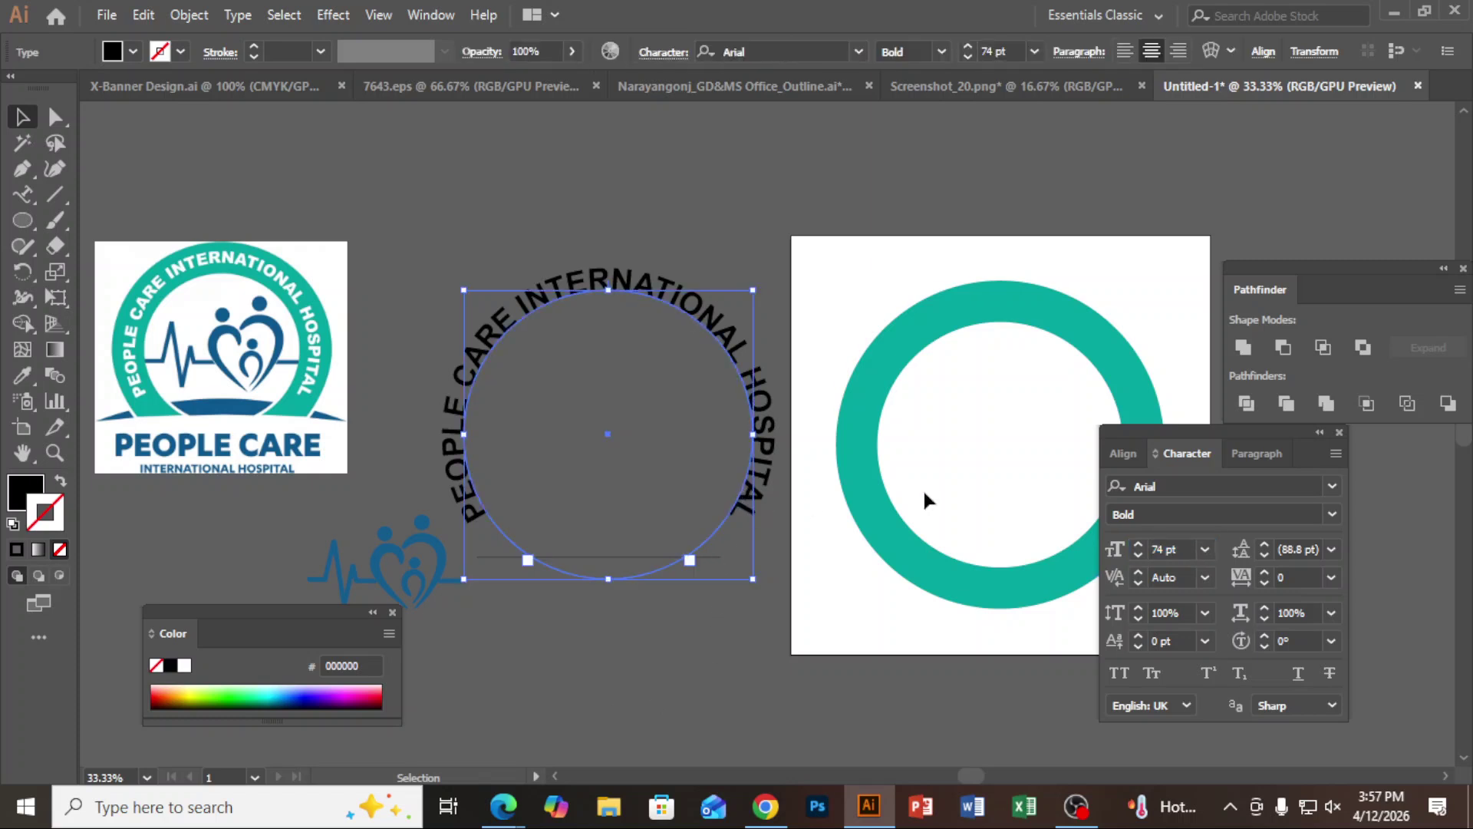
drag(748, 488, 1112, 516)
drag(743, 496, 1003, 497)
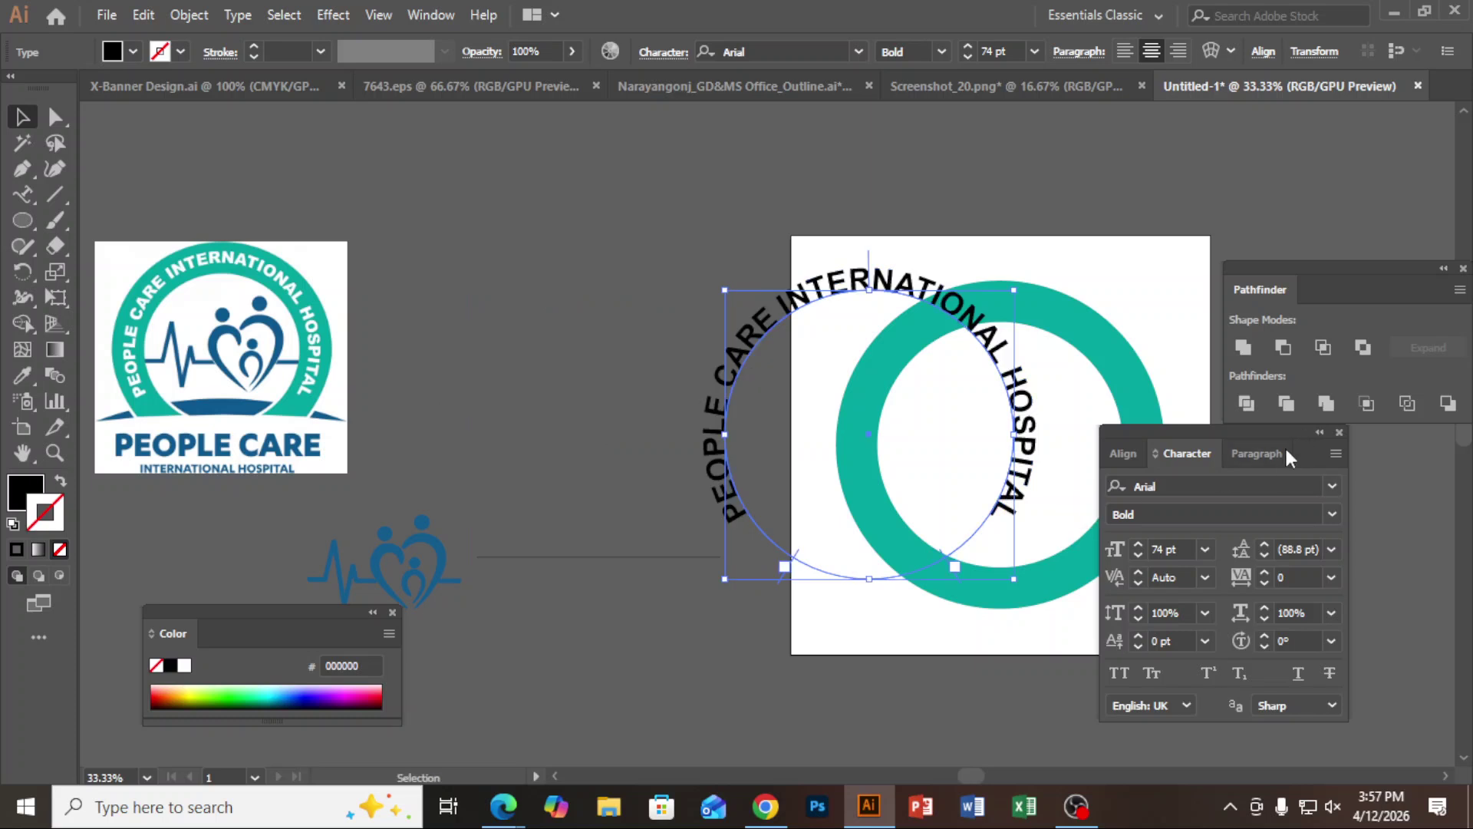
click(1123, 453)
drag(1144, 430, 1246, 468)
drag(1099, 575, 839, 585)
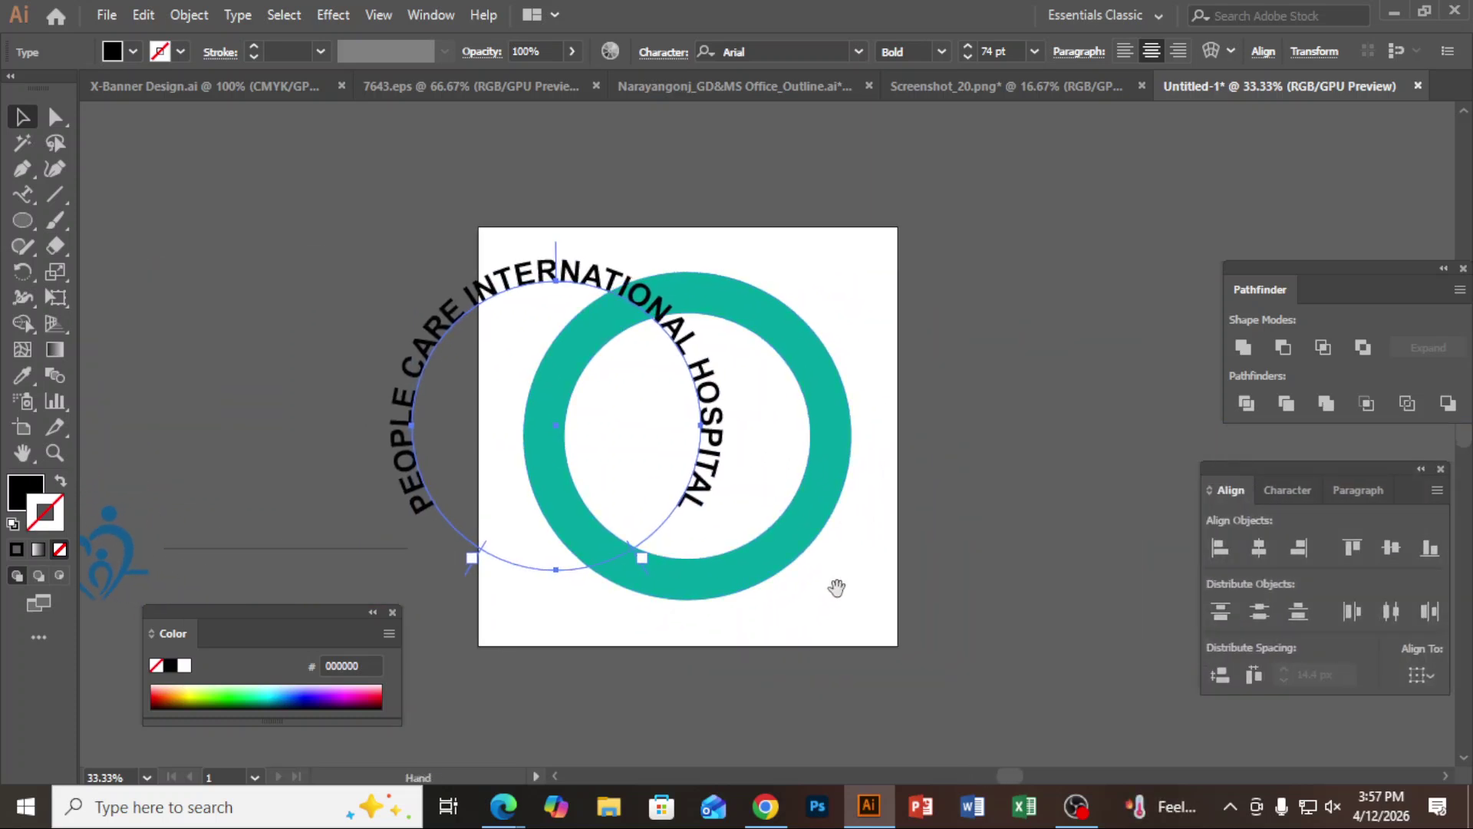
drag(1285, 480, 1078, 434)
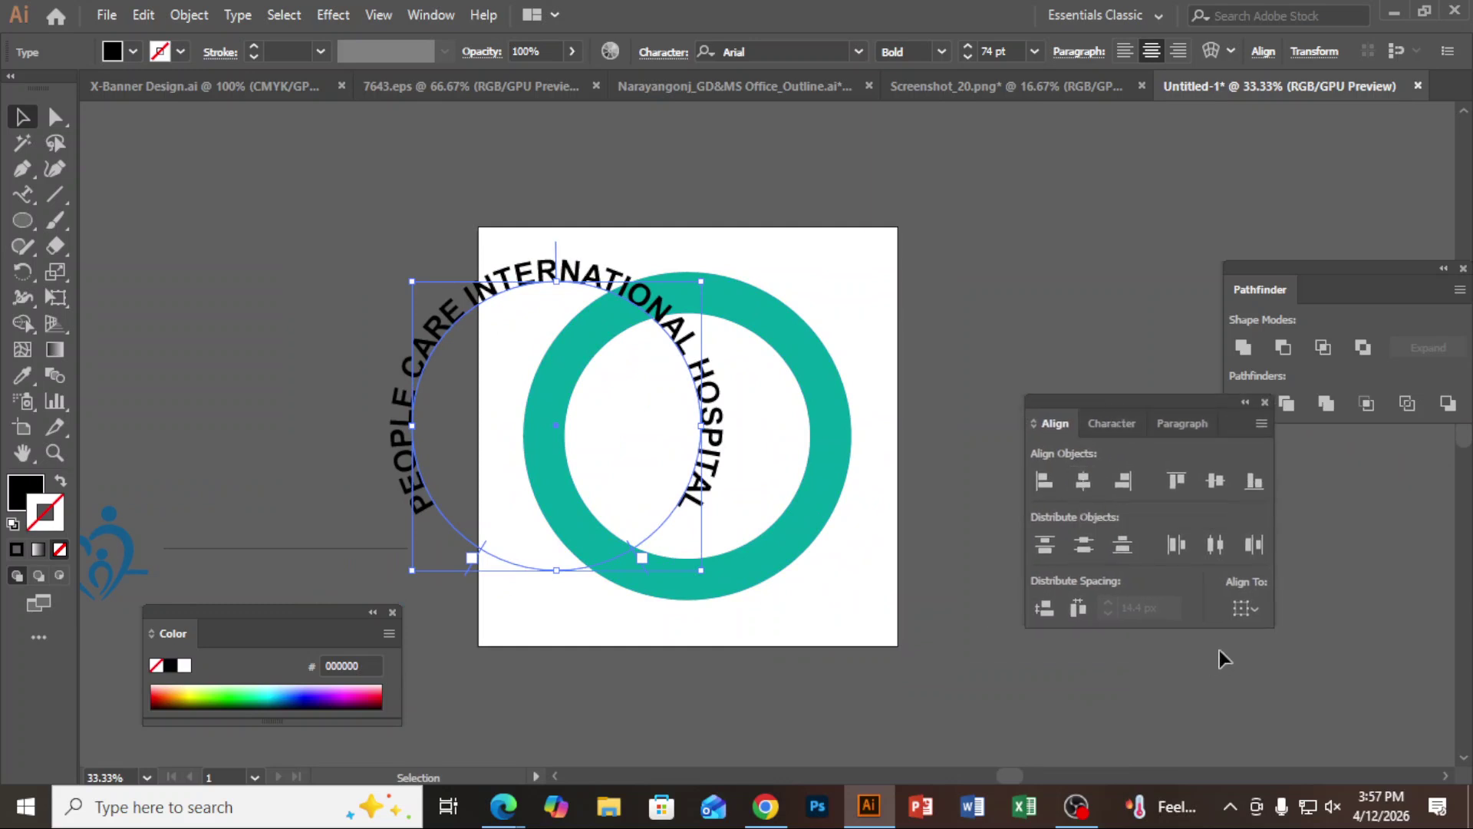
click(1243, 609)
click(1305, 688)
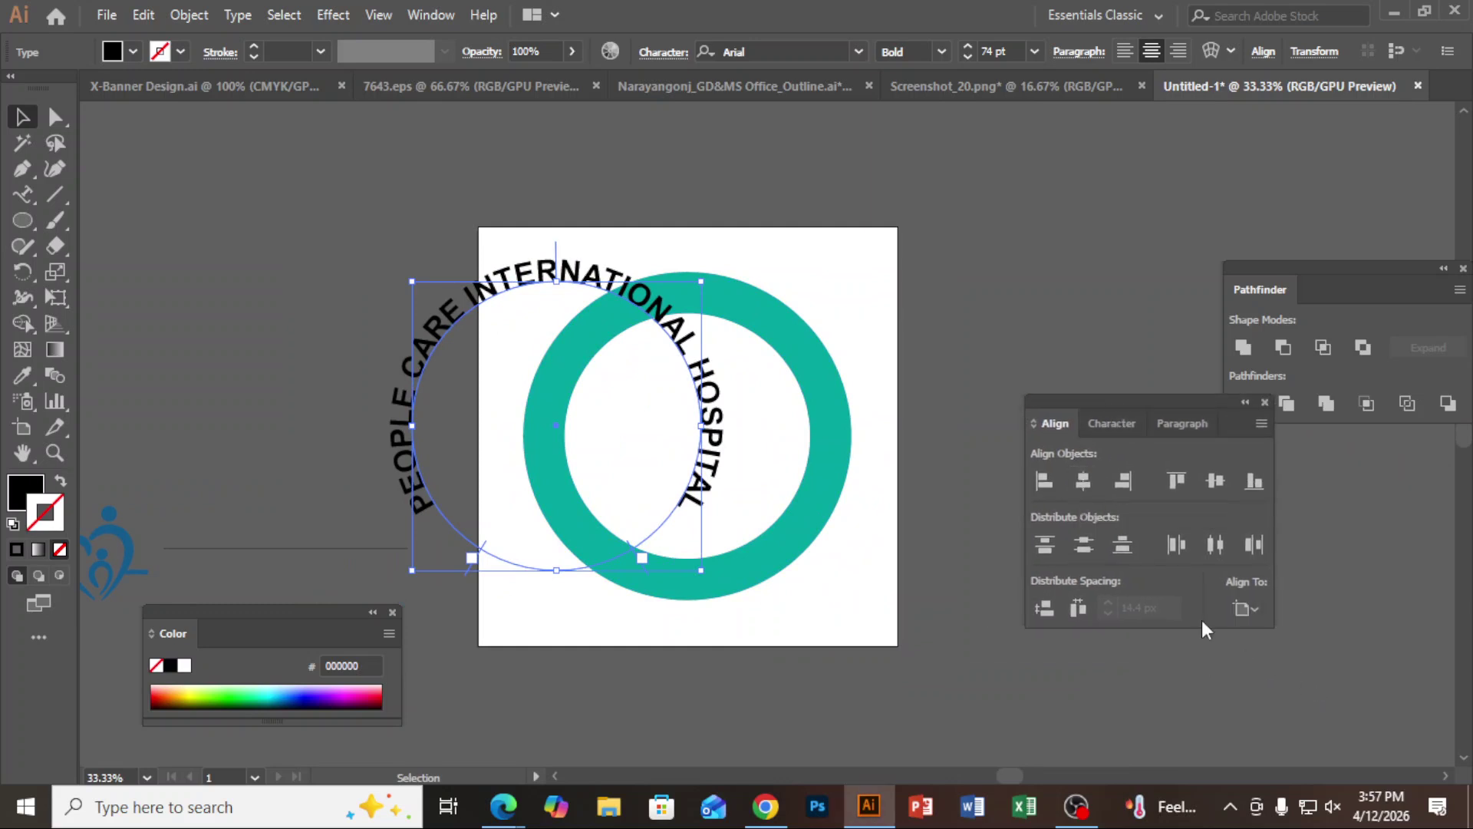
click(1088, 481)
click(1221, 482)
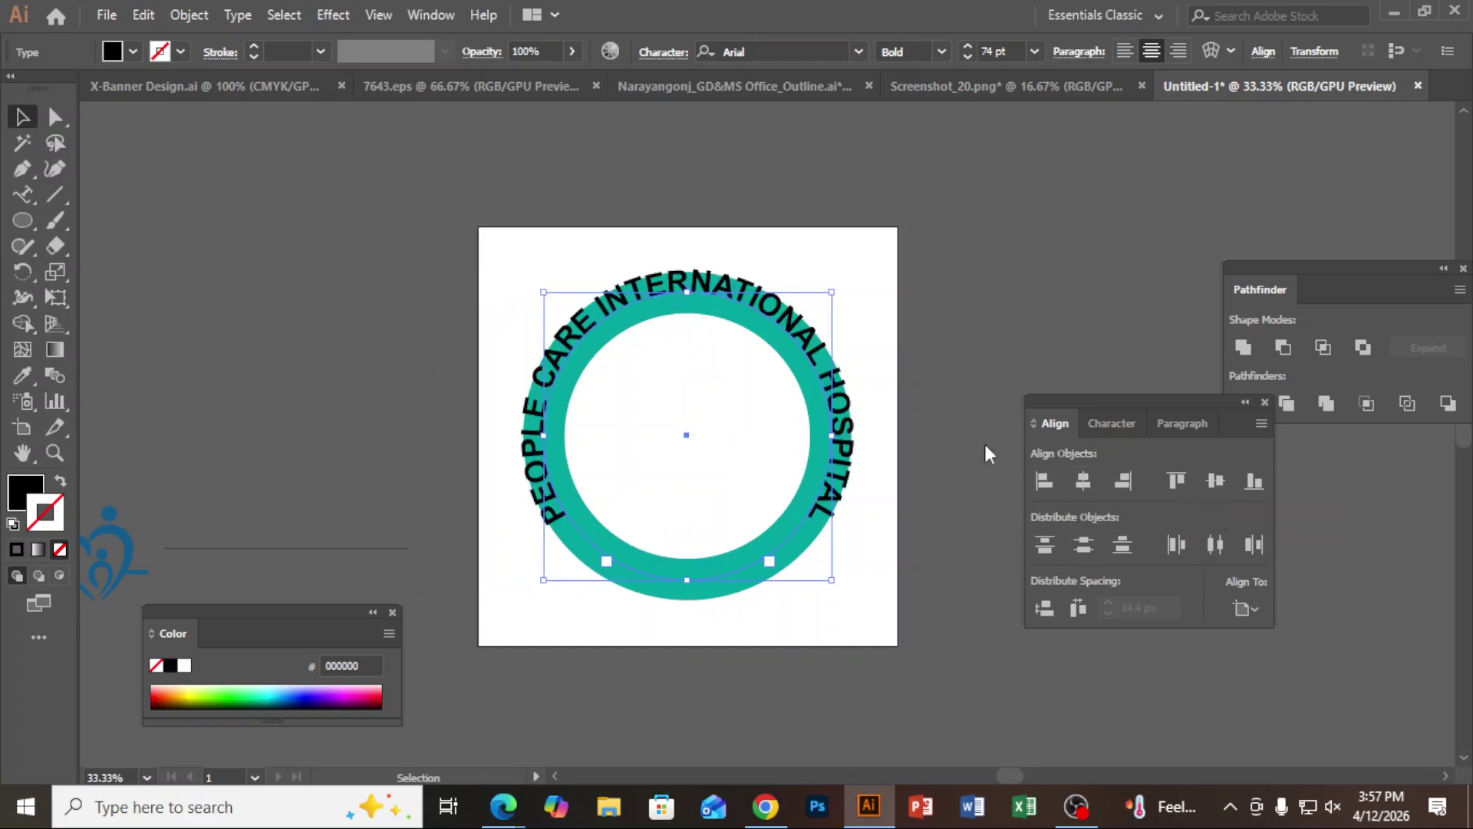
Set the curved text's baseline shift to -28 pt so the lettering sits inside the teal ring.
scroll(798, 326, up, 2)
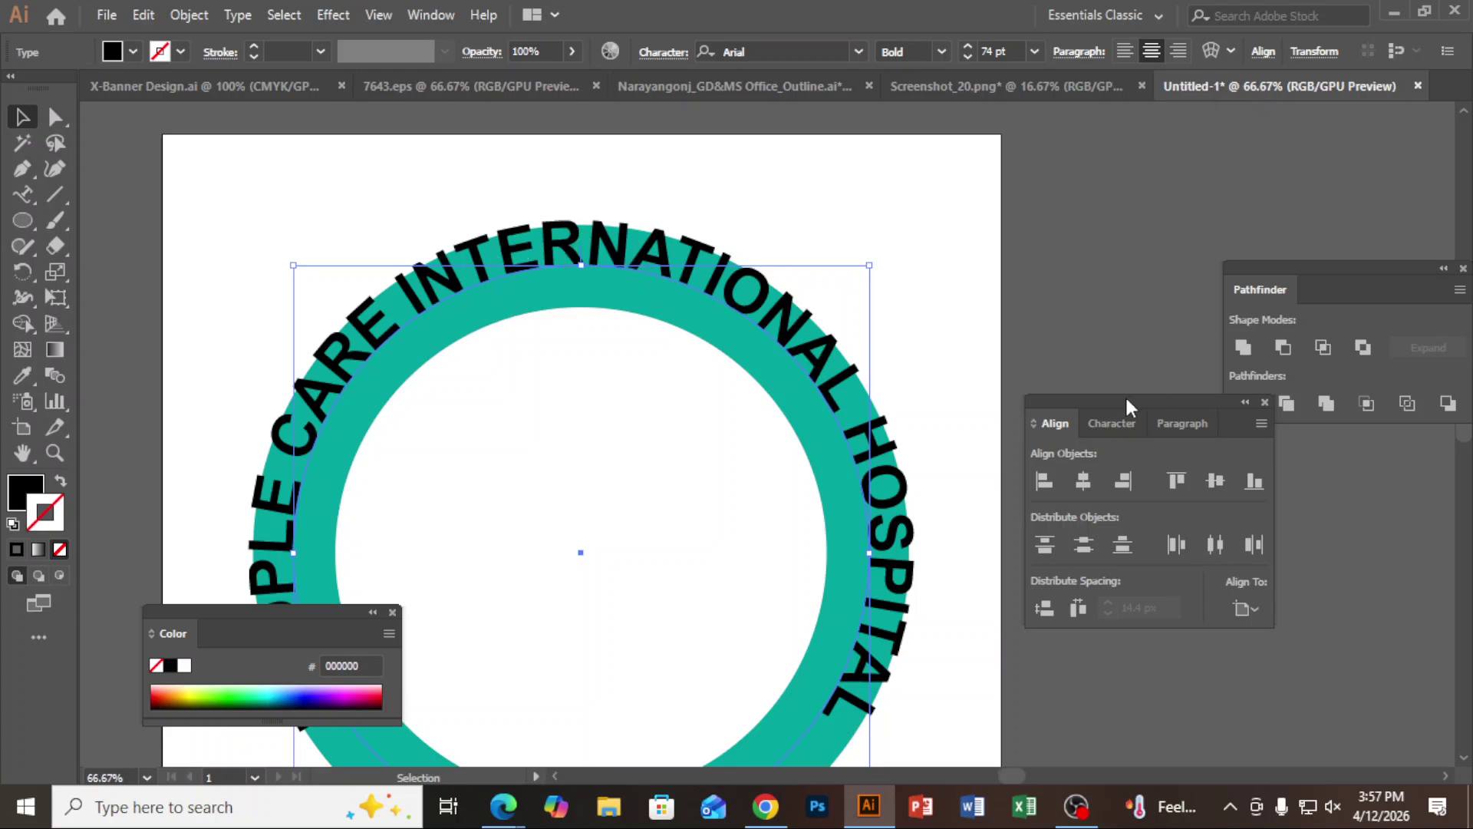
click(1127, 418)
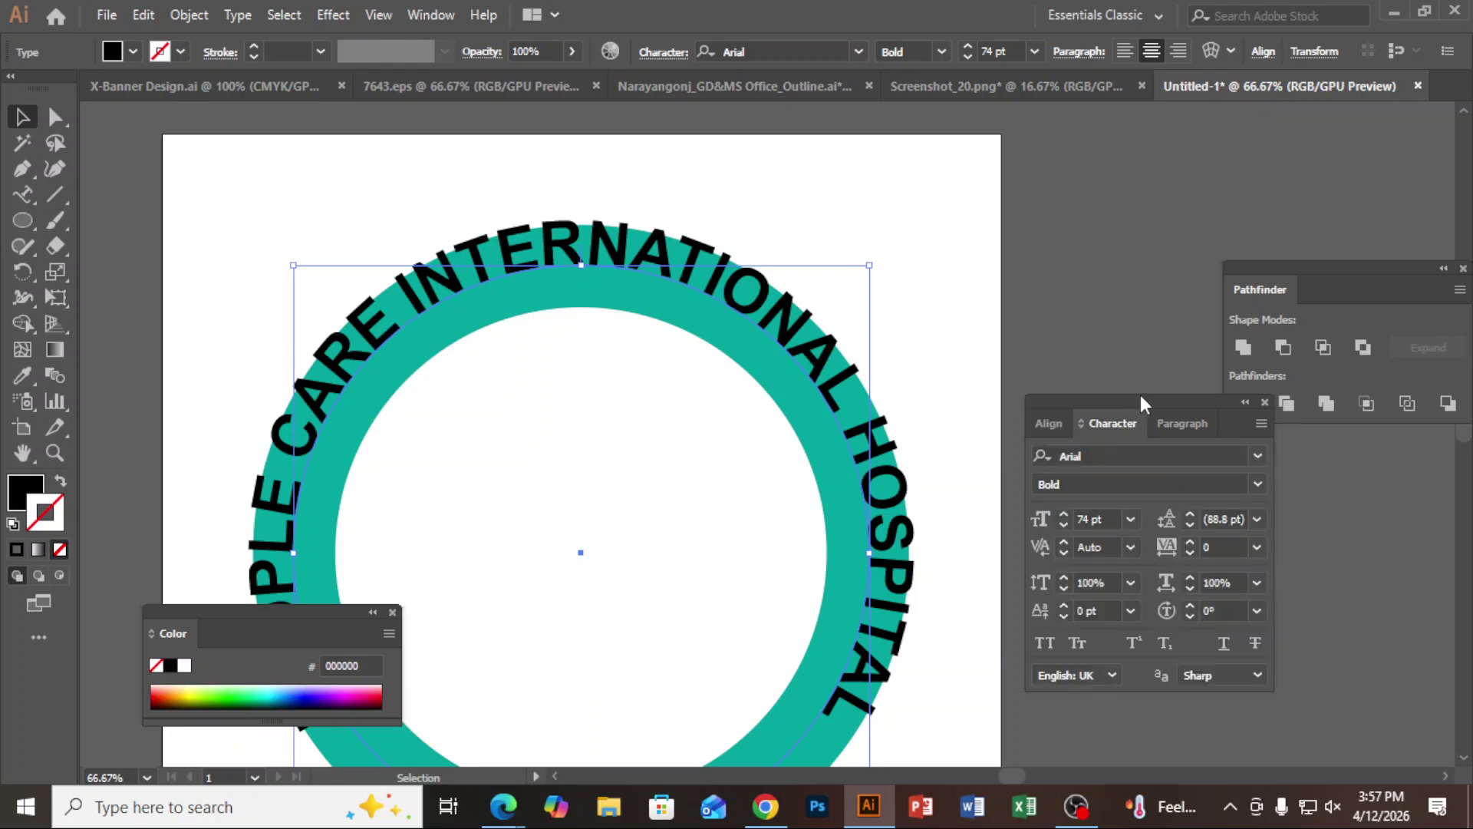
drag(1141, 398, 1135, 187)
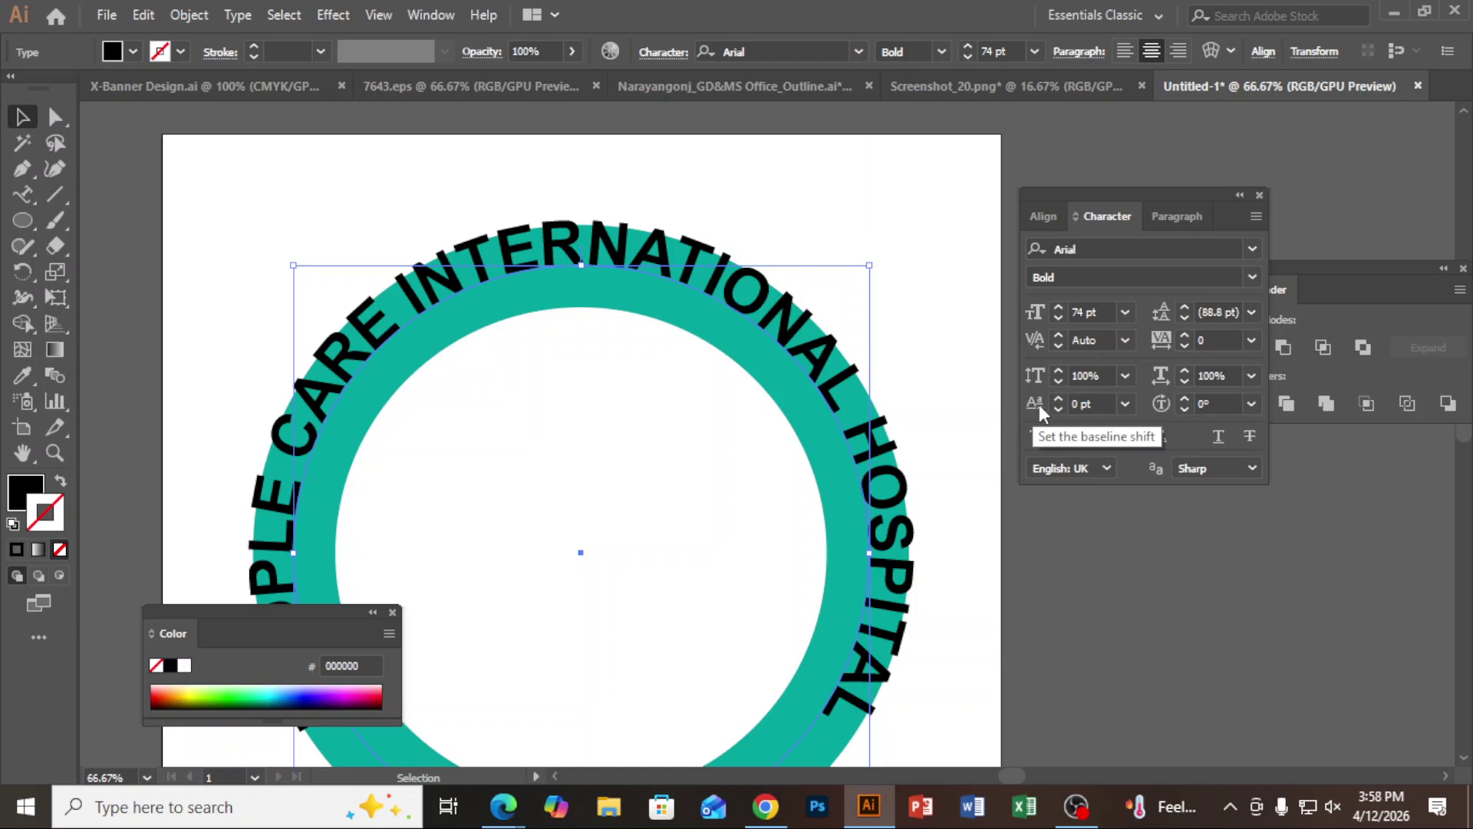
click(1100, 404)
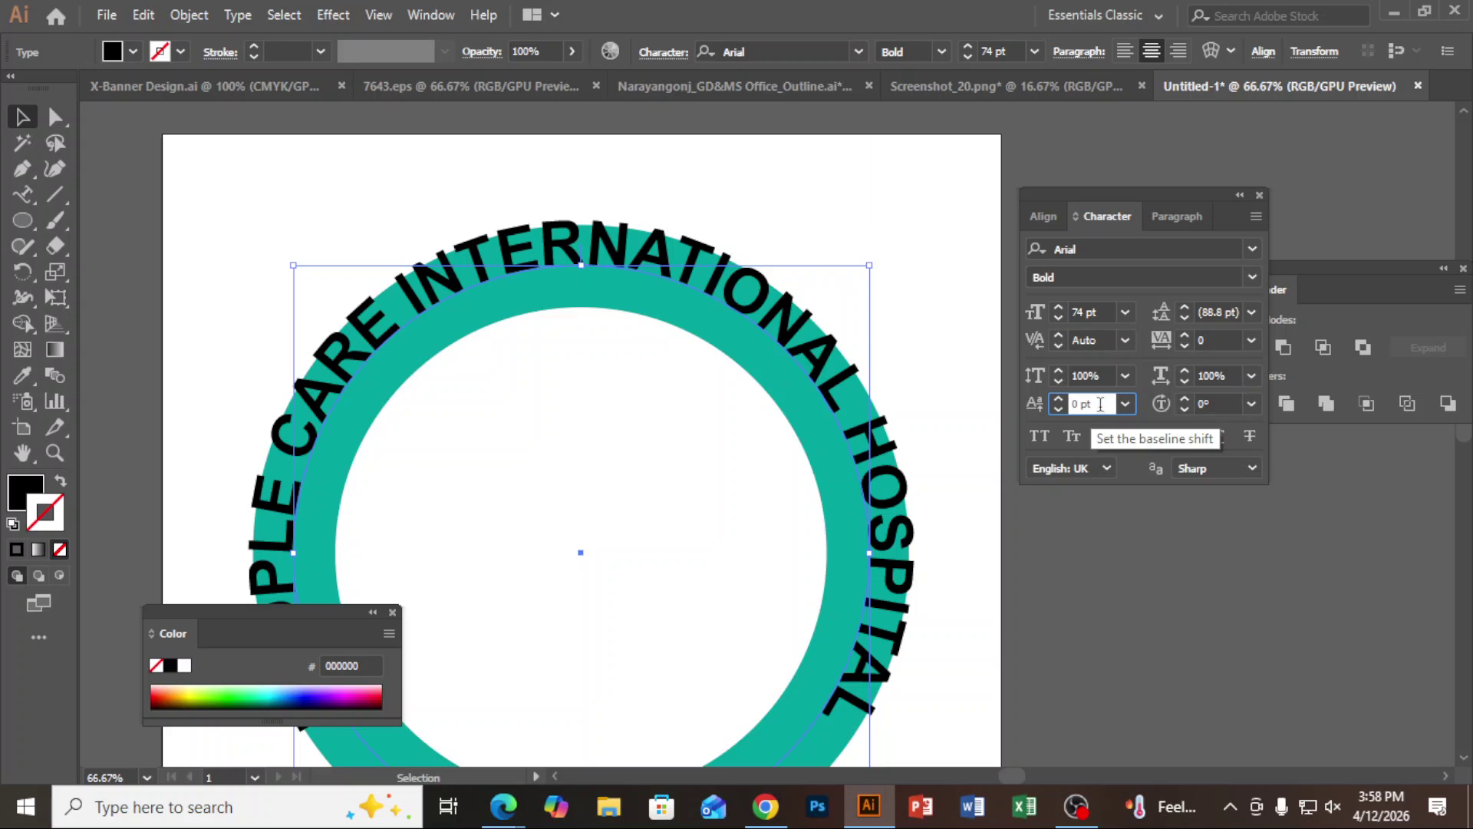
key(Down)
key(Down)
key(Down)
key(Down)
key(Down)
key(Down)
key(Down)
key(Down)
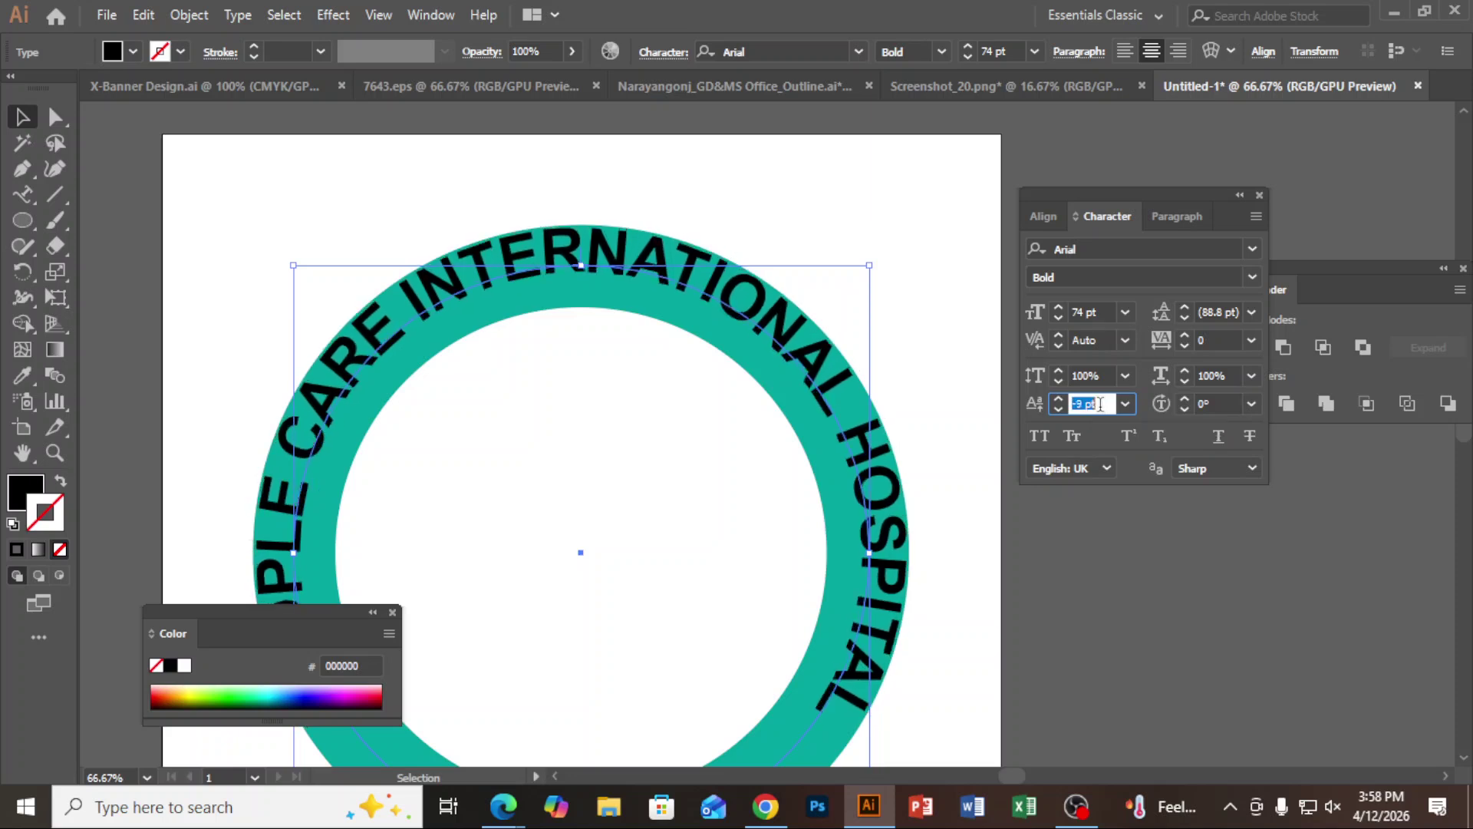
key(Down)
key(Down)
key(Down)
key(Down)
key(Down)
key(Down)
key(Down)
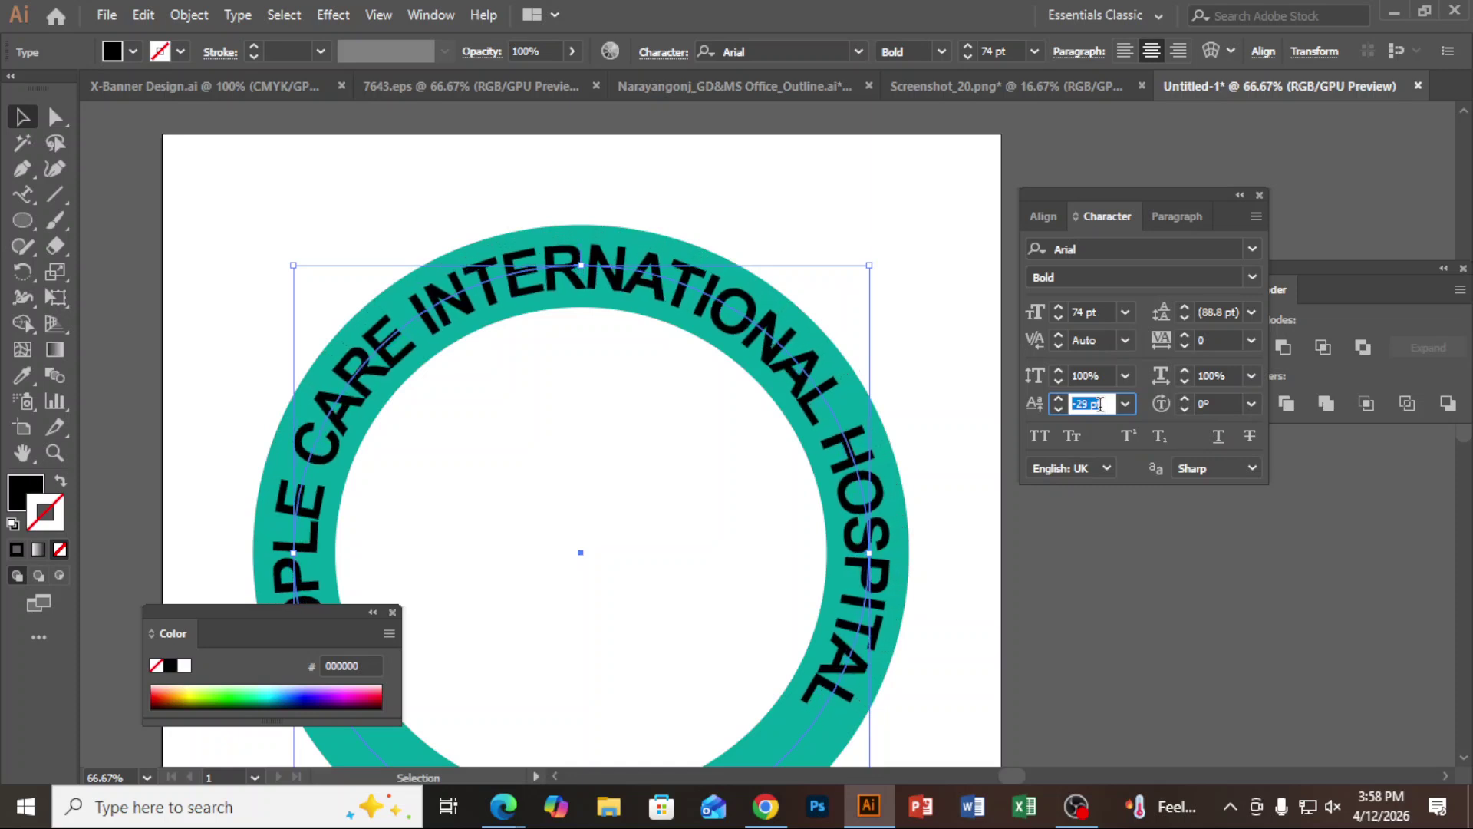
key(Up)
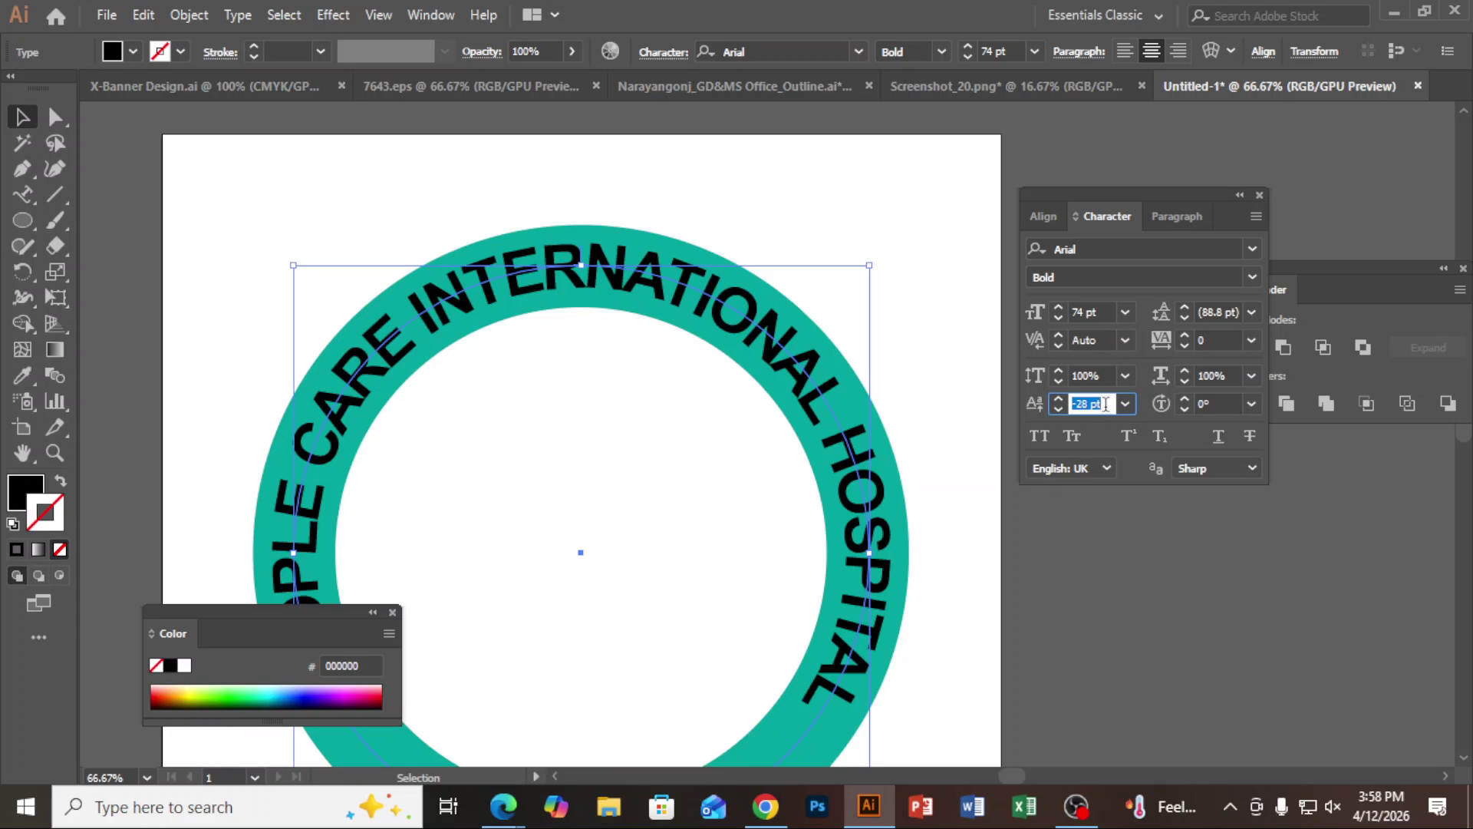
click(964, 482)
Draw a closed black arc with a flat base across the ring's lower part using the Pen tool, about 761 px wide and 70 px high.
scroll(964, 481, down, 2)
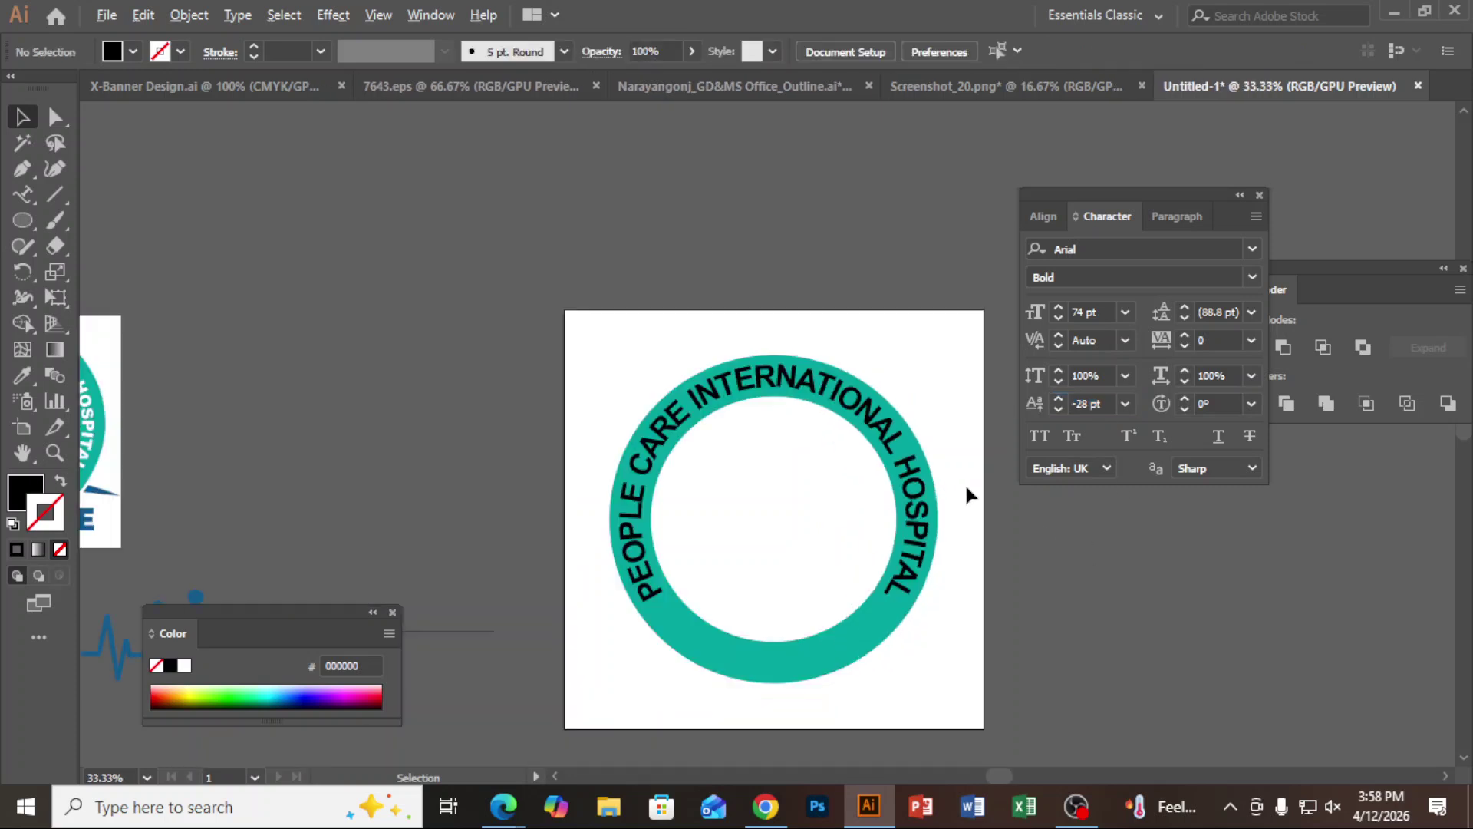
drag(977, 645, 1103, 462)
drag(578, 479, 663, 479)
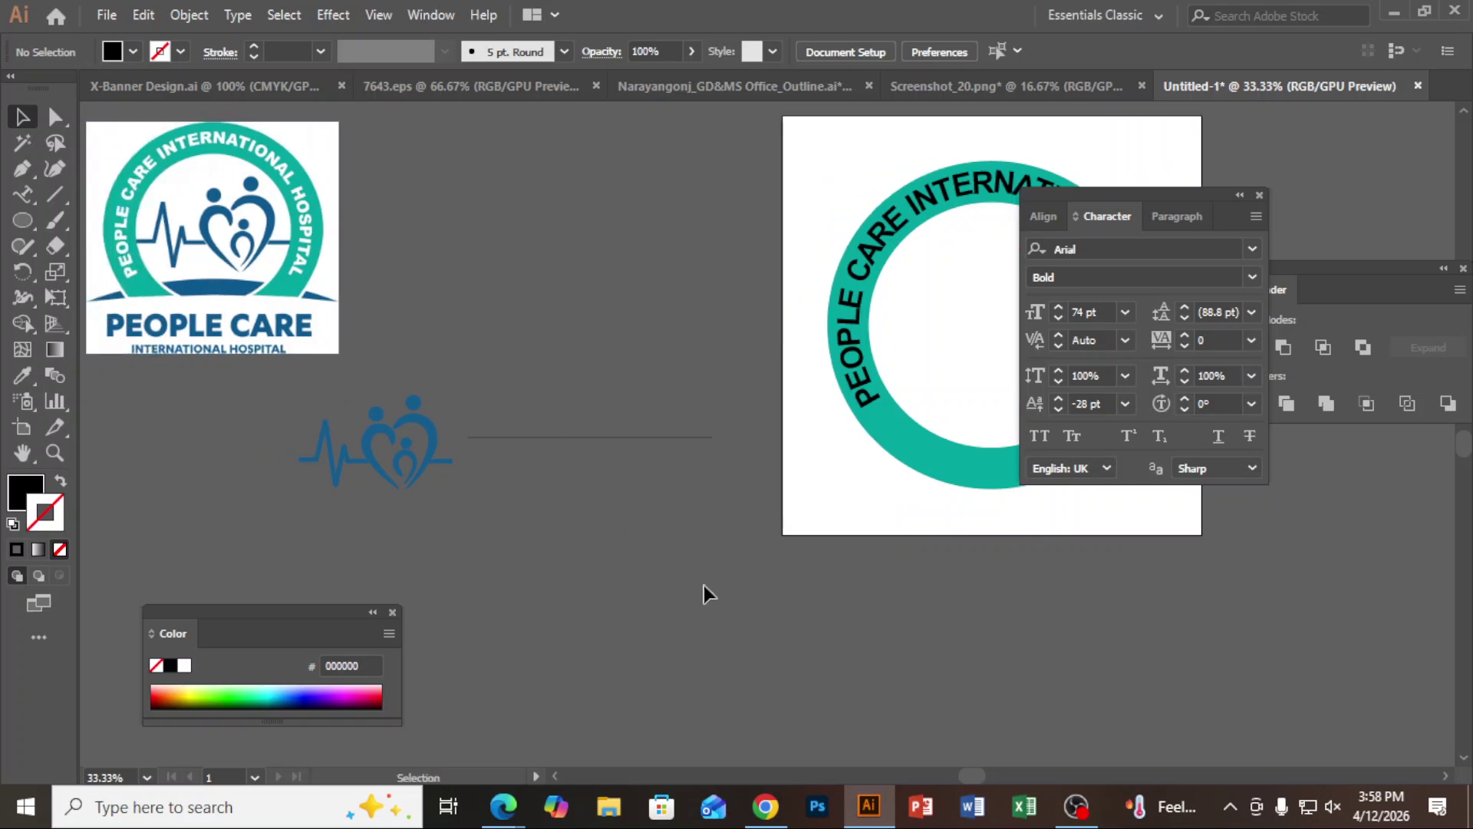
scroll(706, 585, down, 1)
drag(1026, 640, 913, 578)
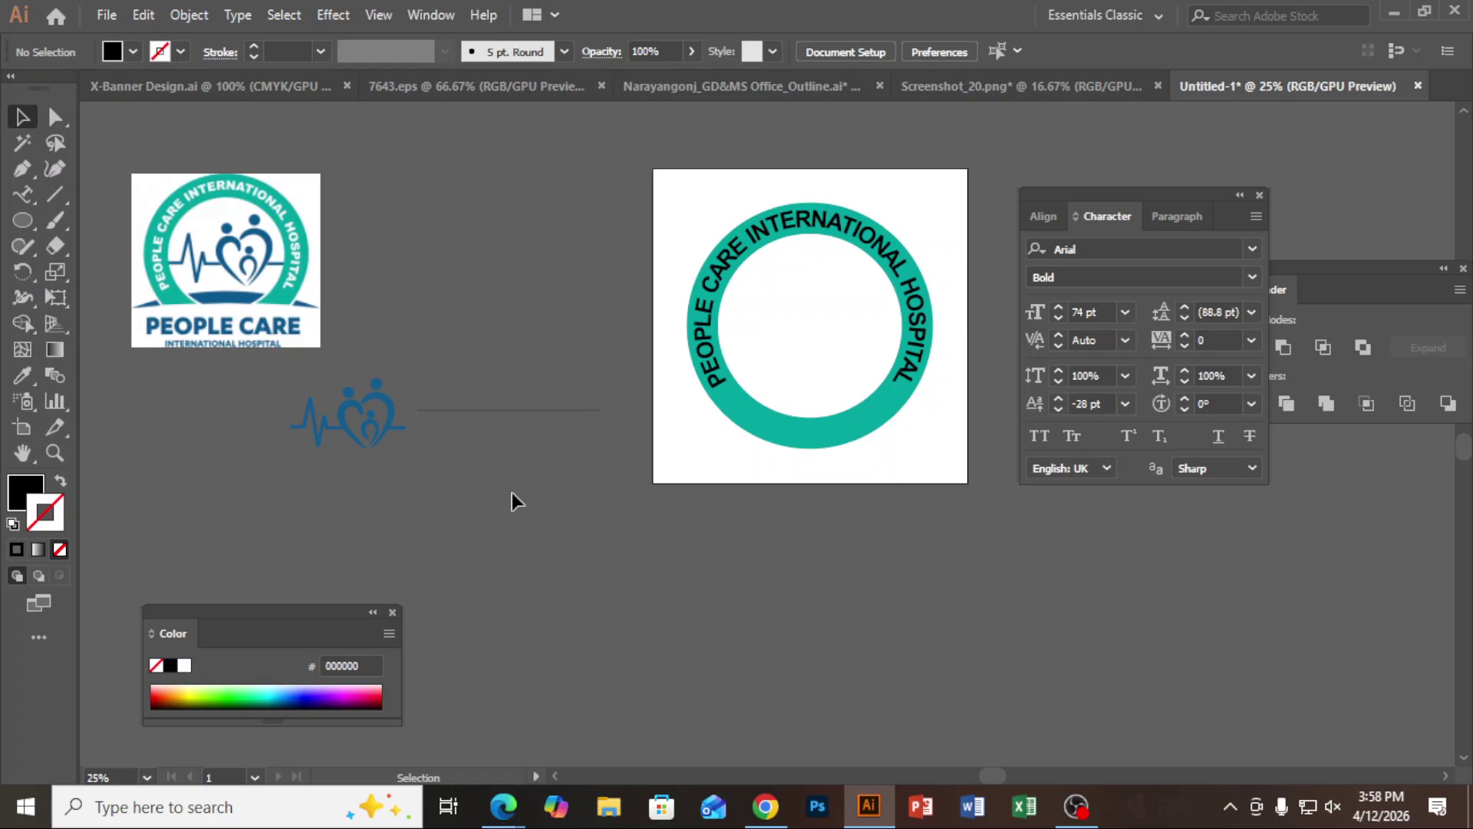
key(p)
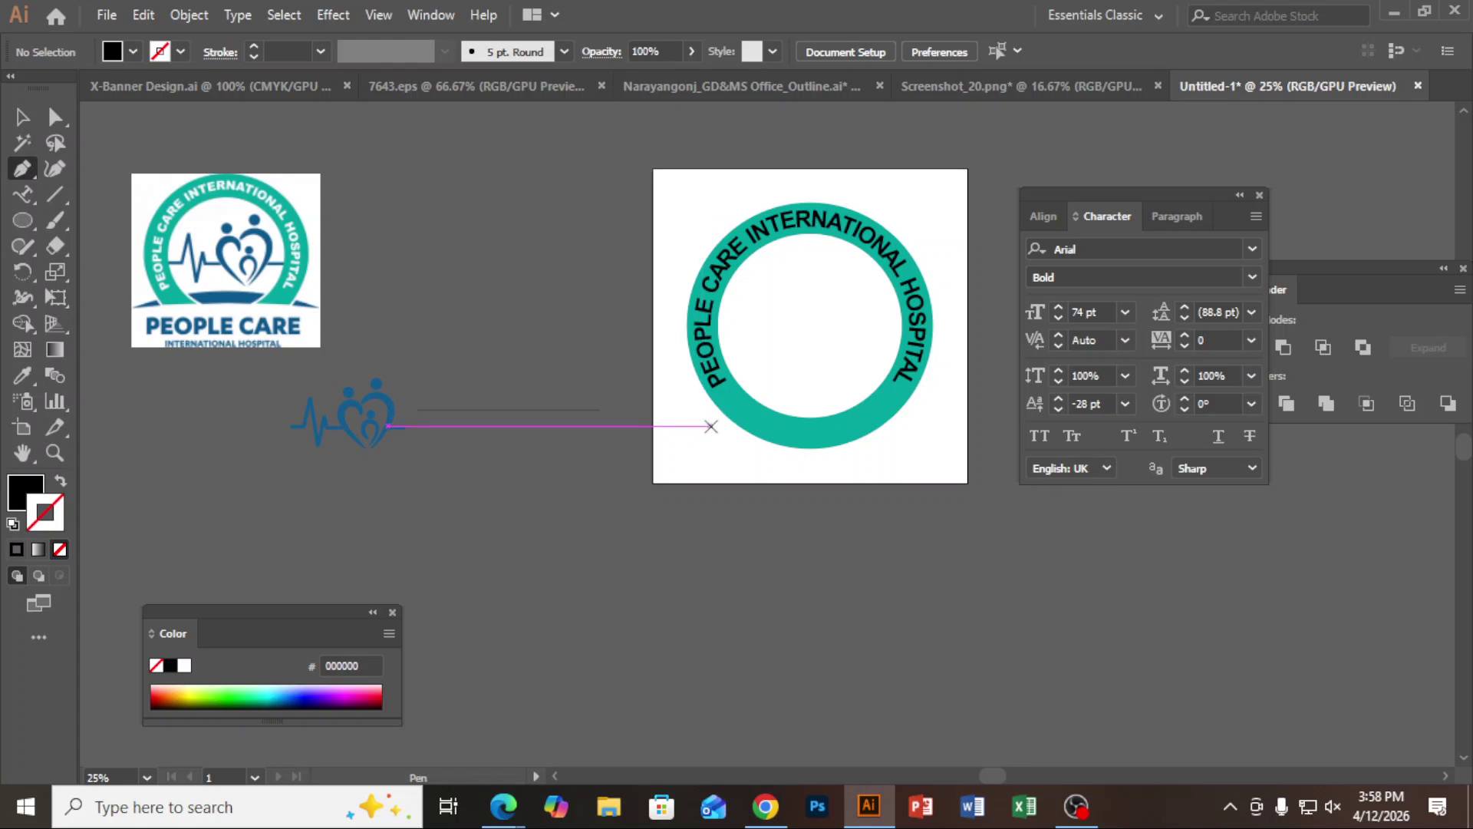
click(687, 420)
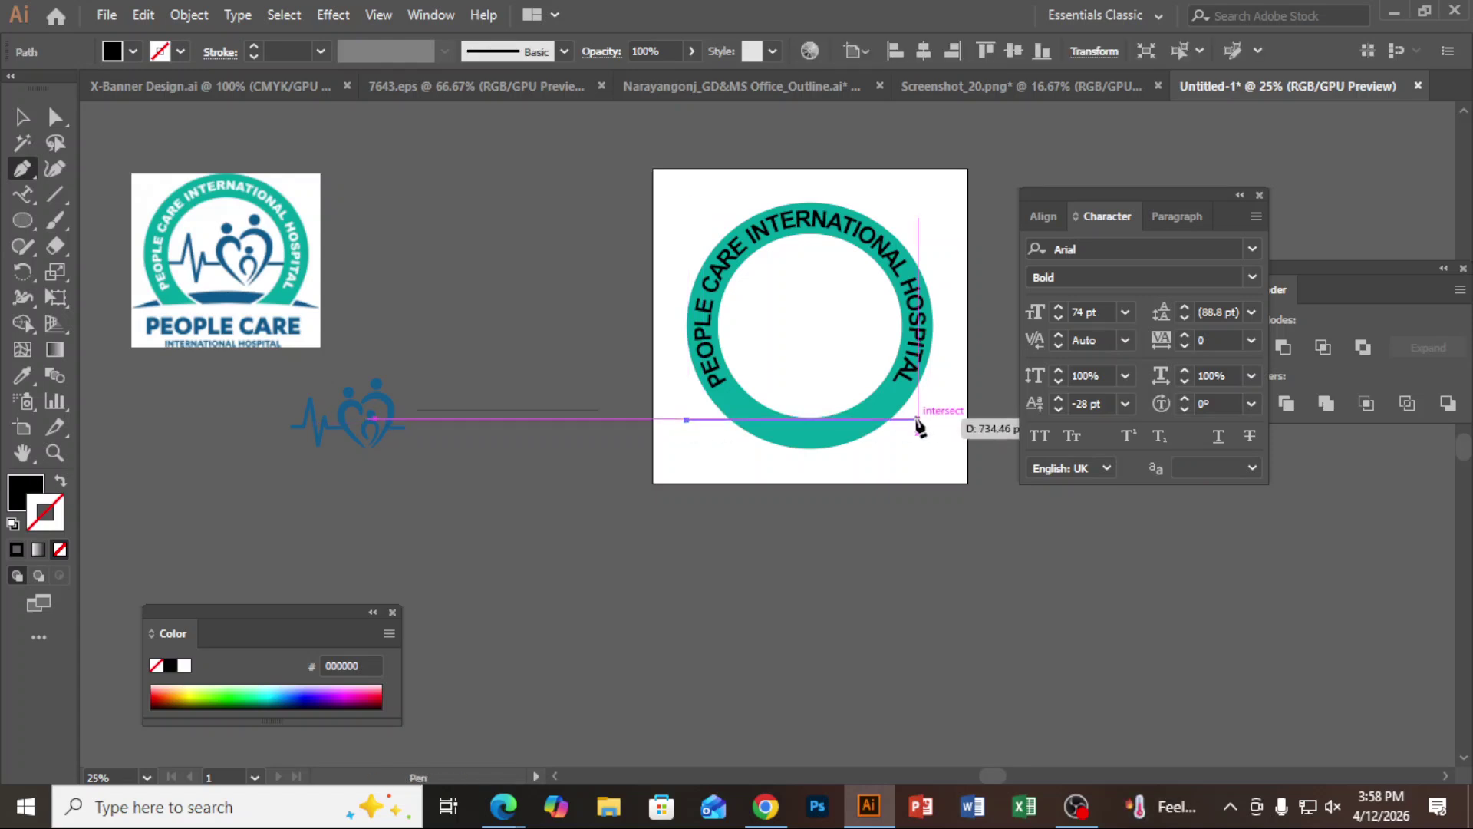
drag(926, 420, 1080, 471)
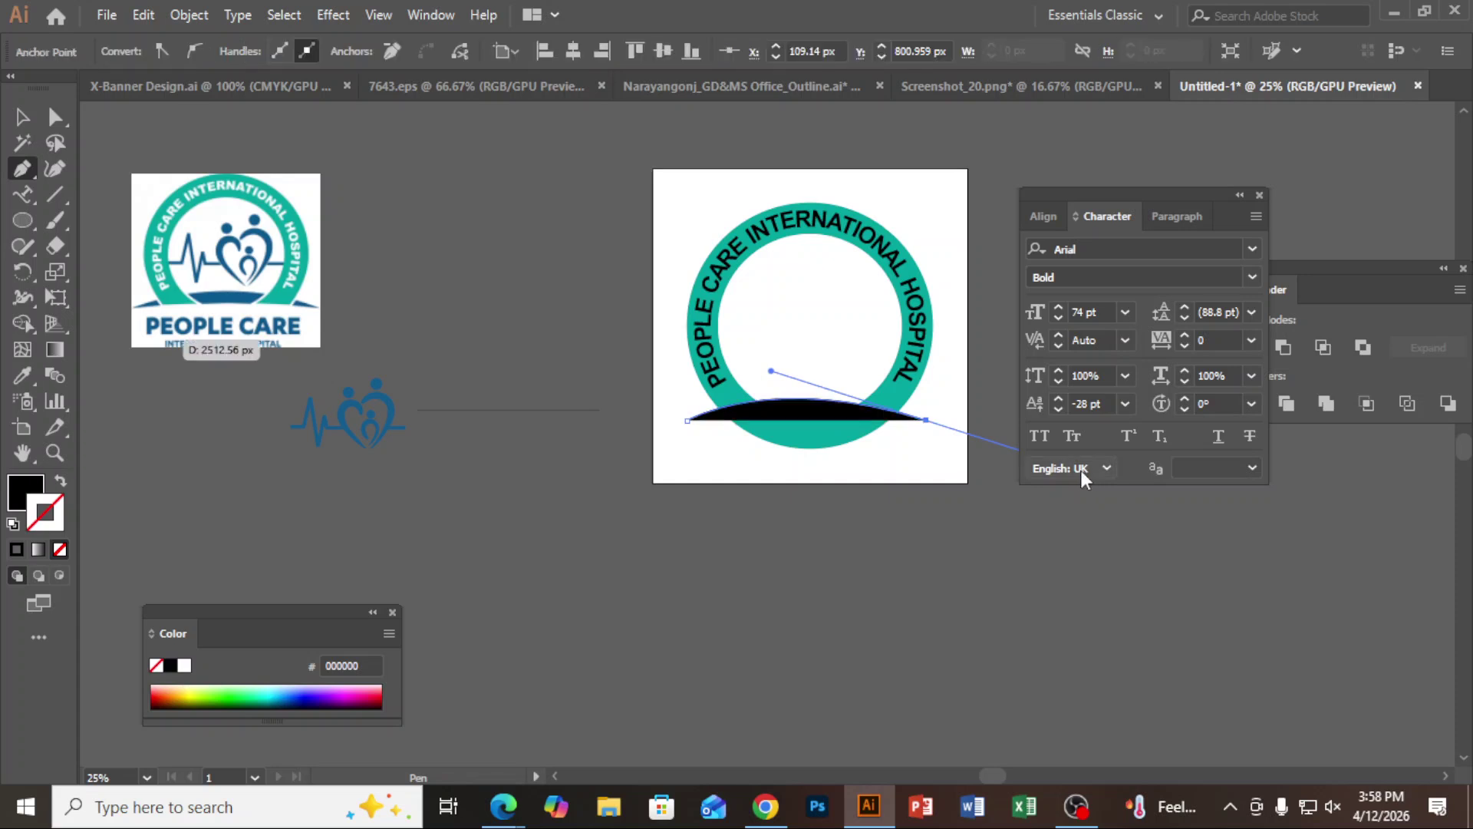
click(926, 420)
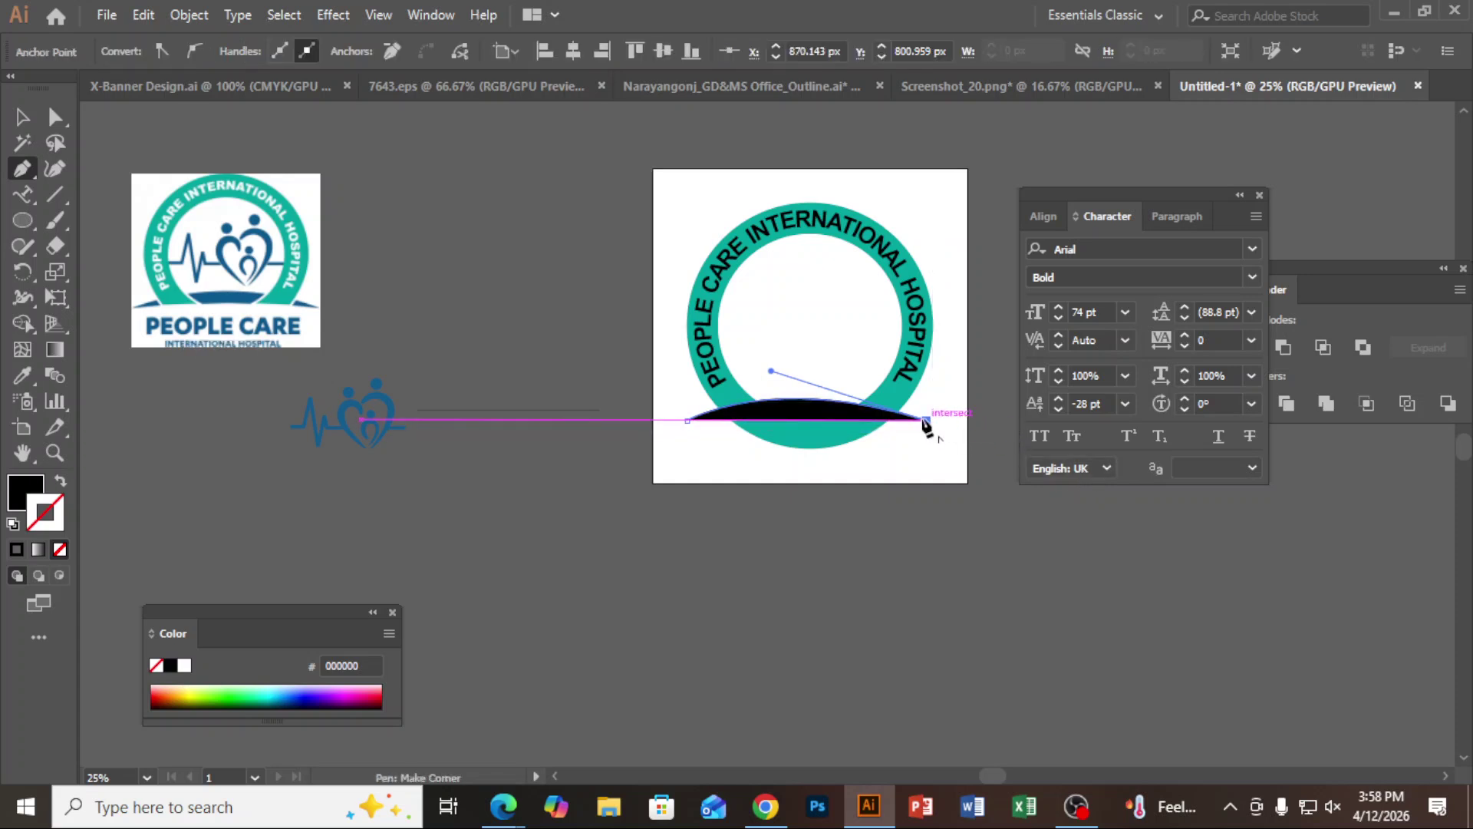
click(687, 421)
key(v)
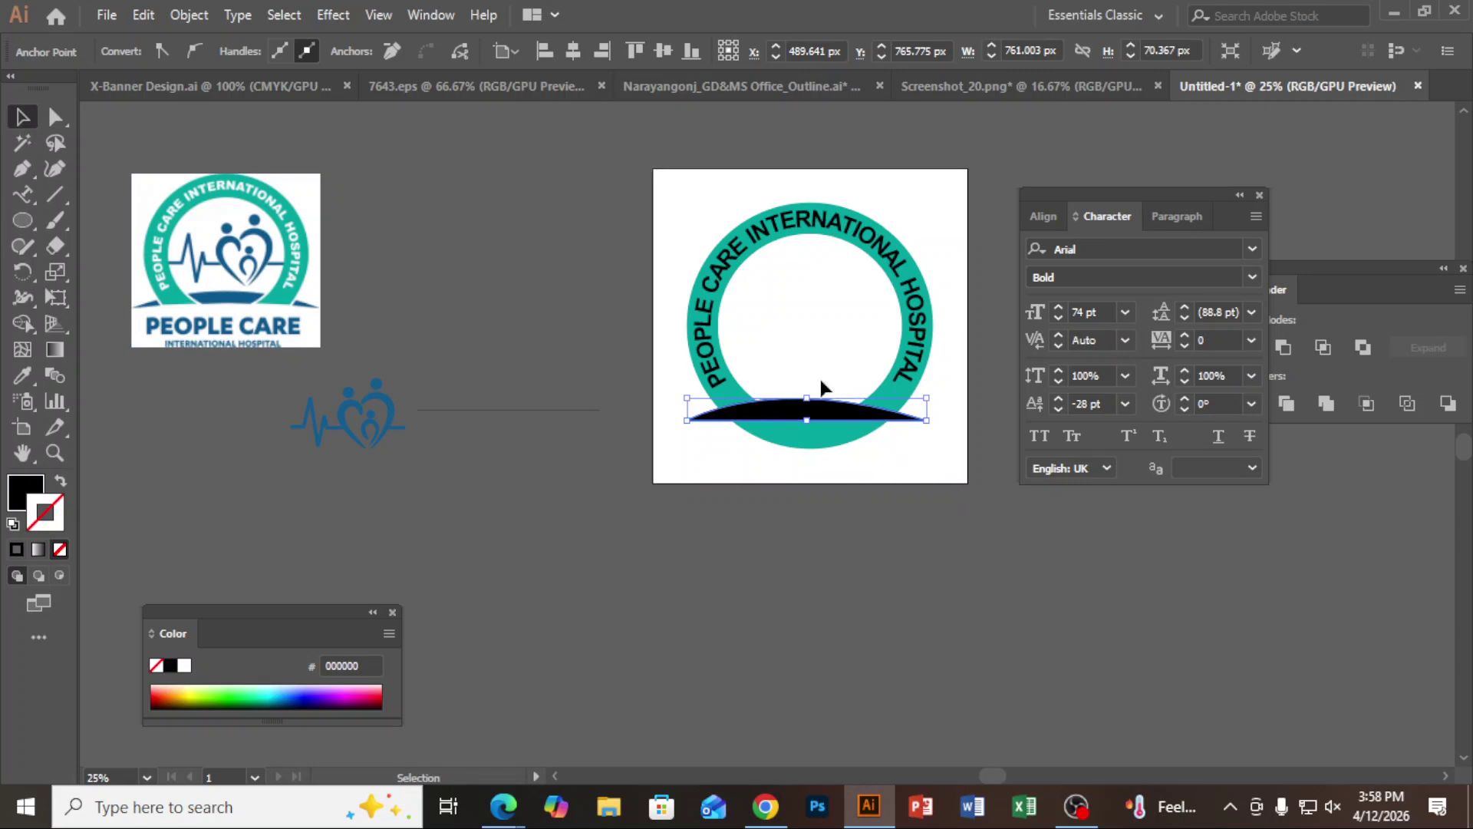
Remove the part of the teal ring below the black arc with the Shape Builder tool.
scroll(927, 428, up, 3)
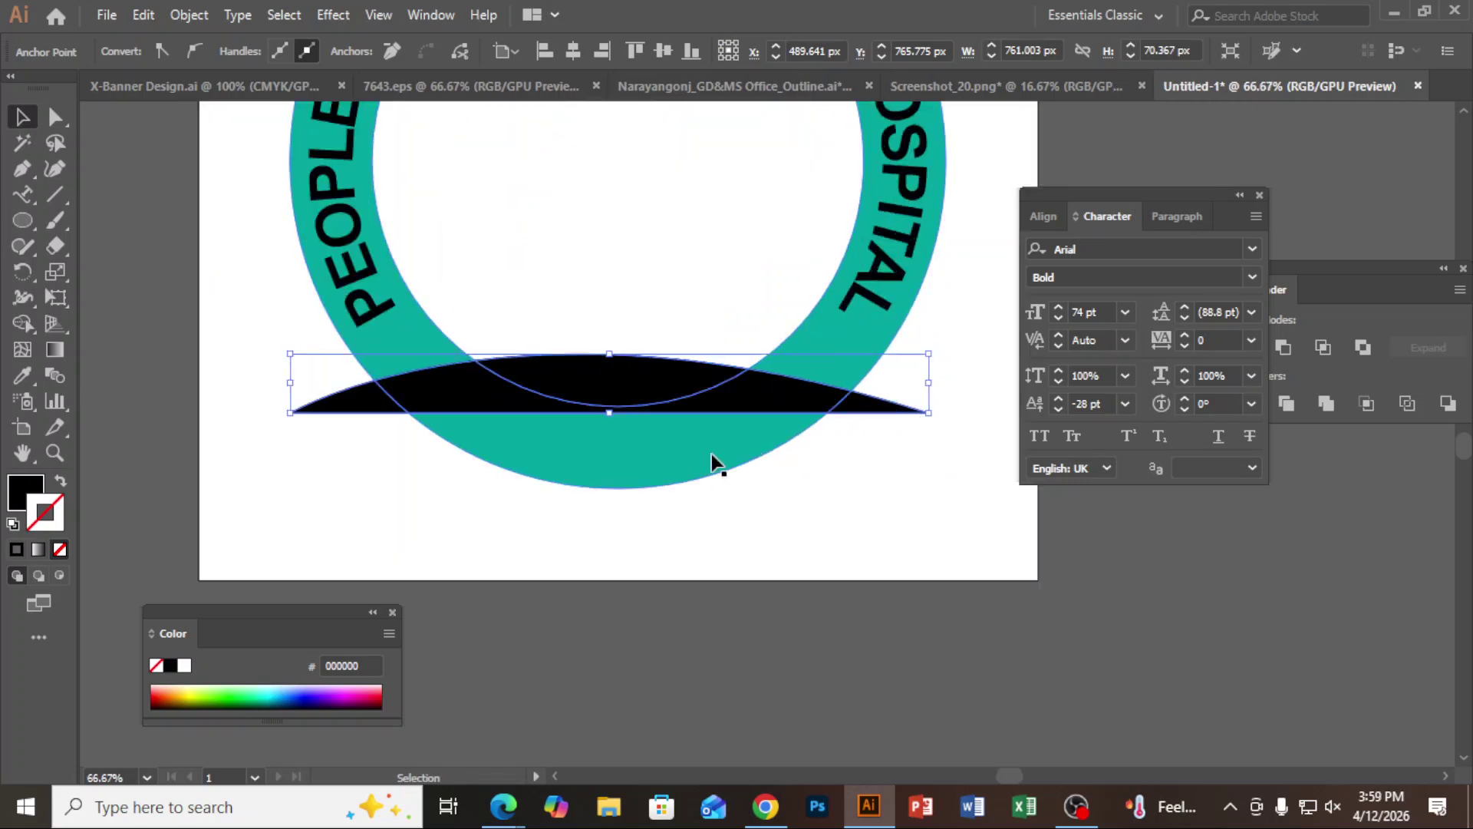
shift+click(713, 460)
click(33, 330)
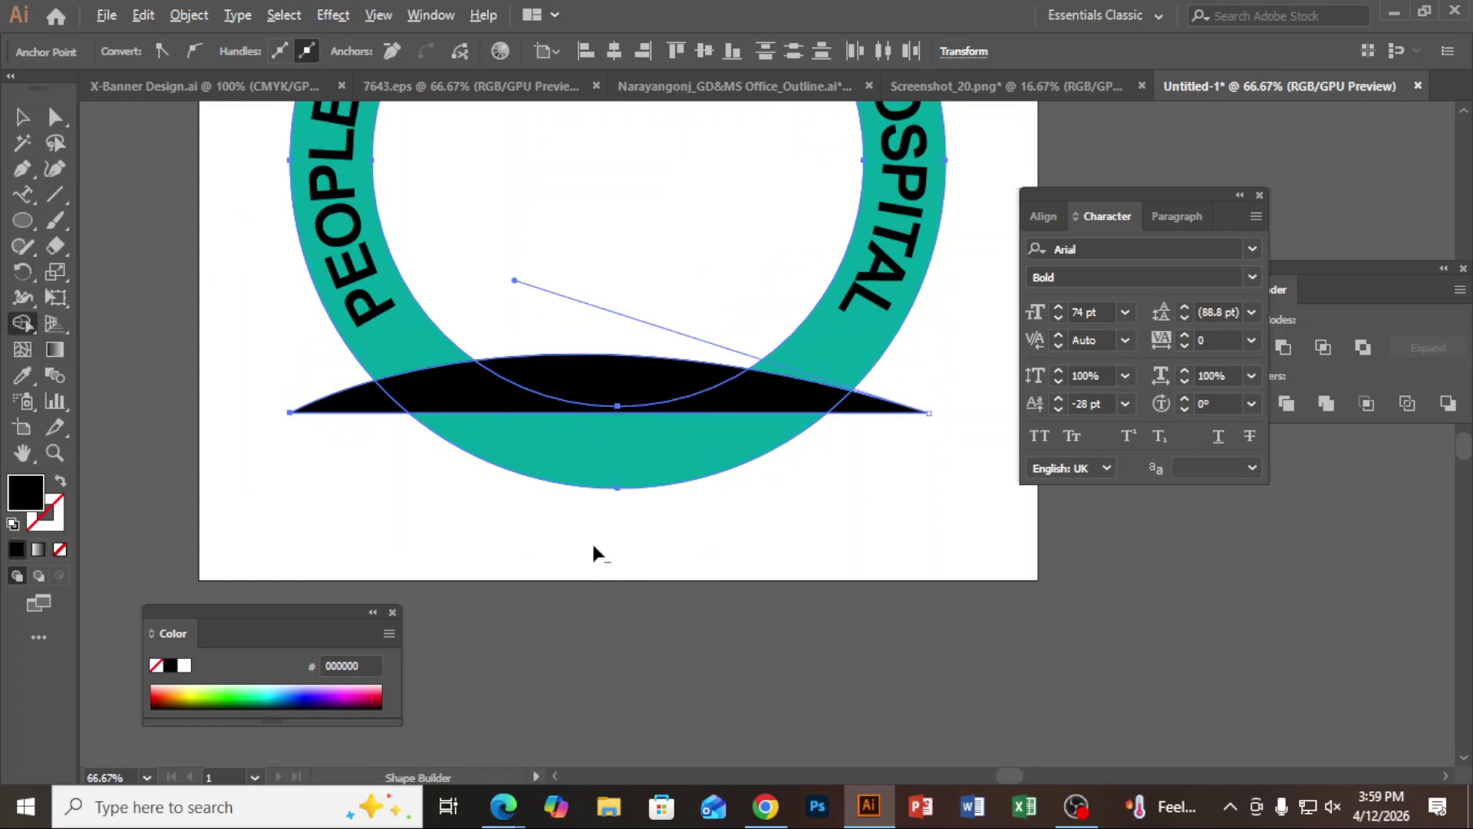
alt+click(666, 454)
key(v)
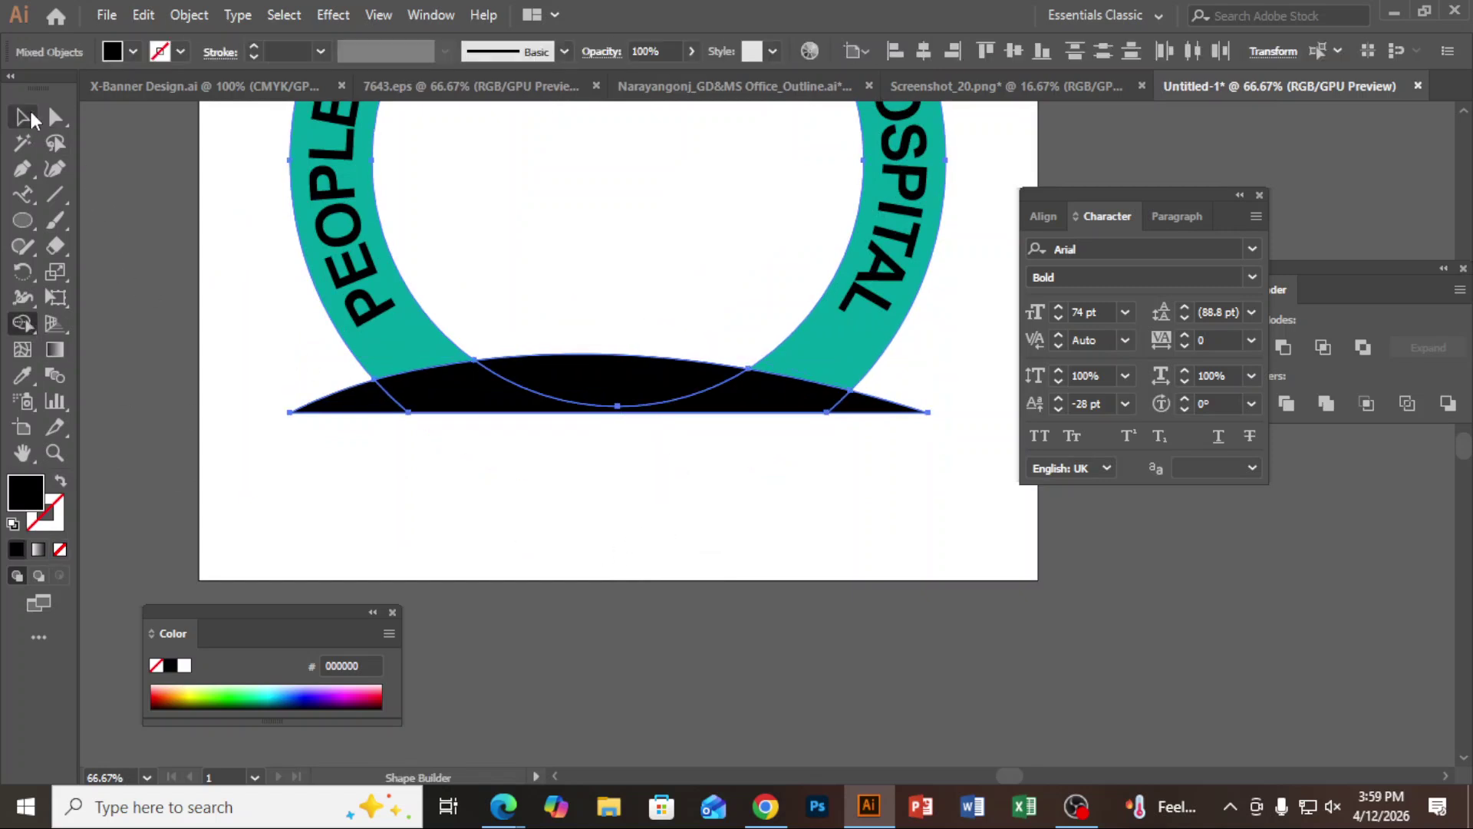
key(ctrl+a)
scroll(791, 462, down, 2)
drag(646, 581, 893, 611)
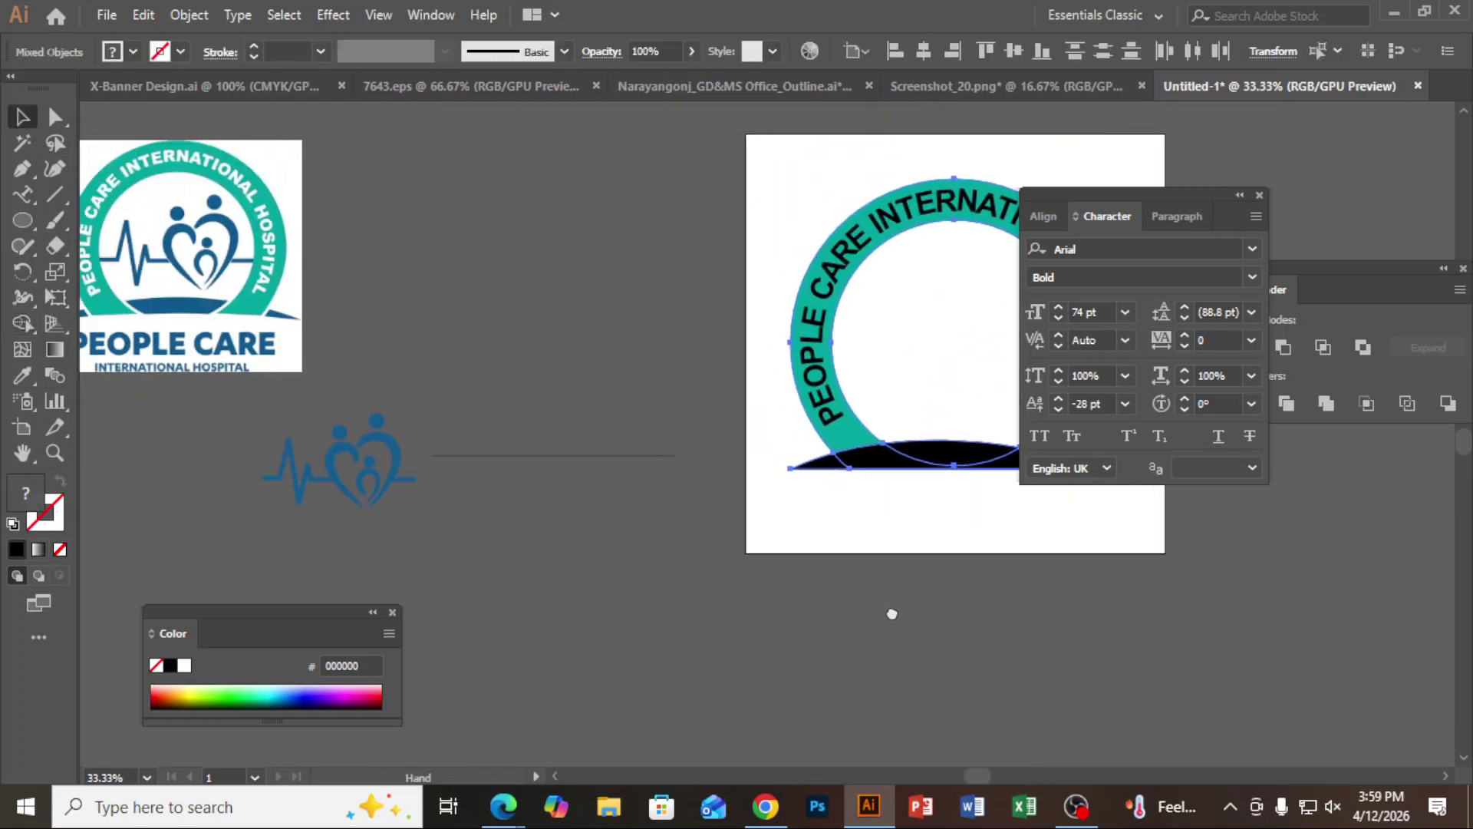
Give the teal ring a white stroke with a weight of 15 pt.
click(426, 317)
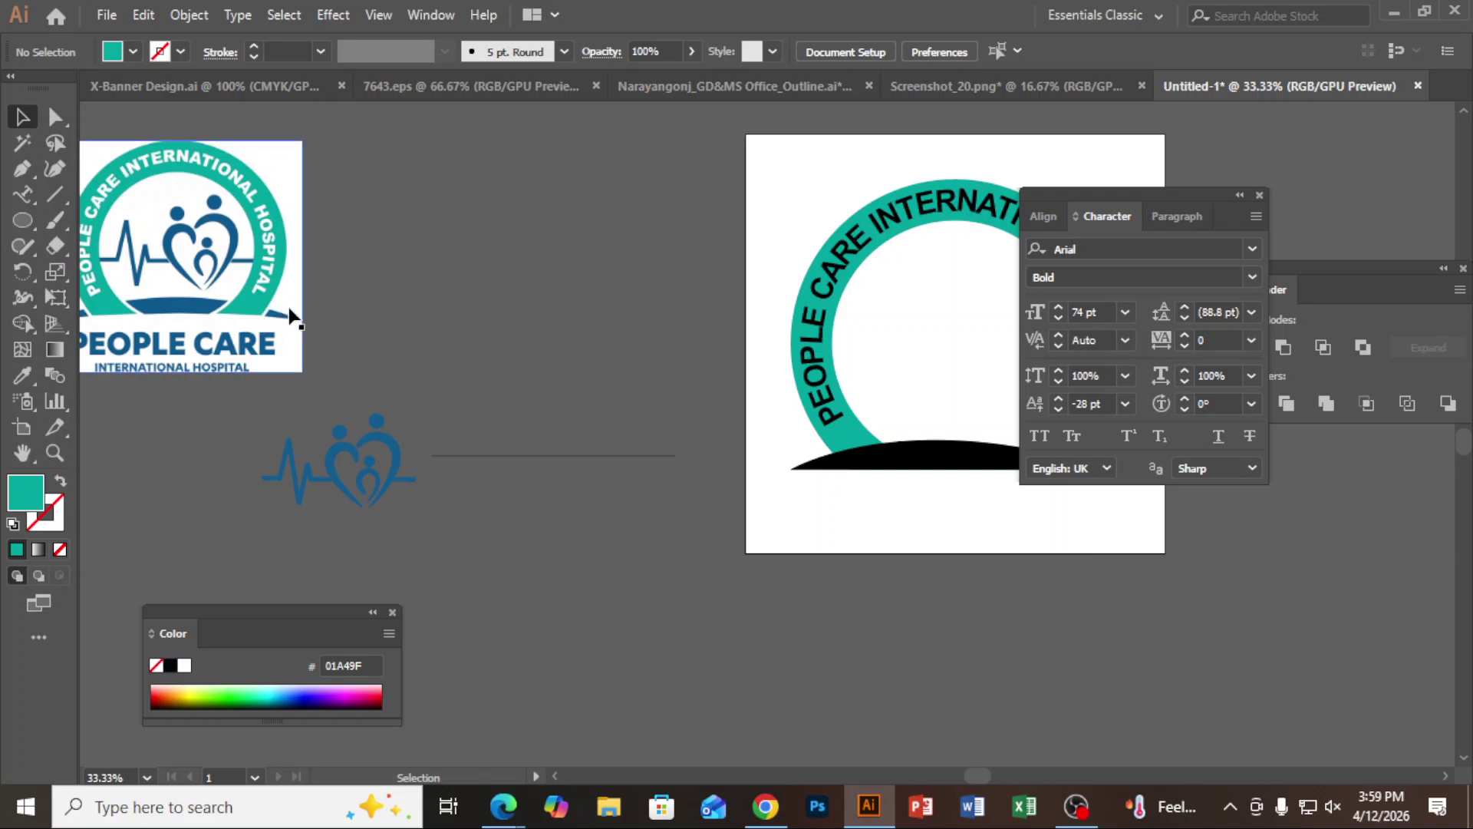
scroll(290, 311, up, 2)
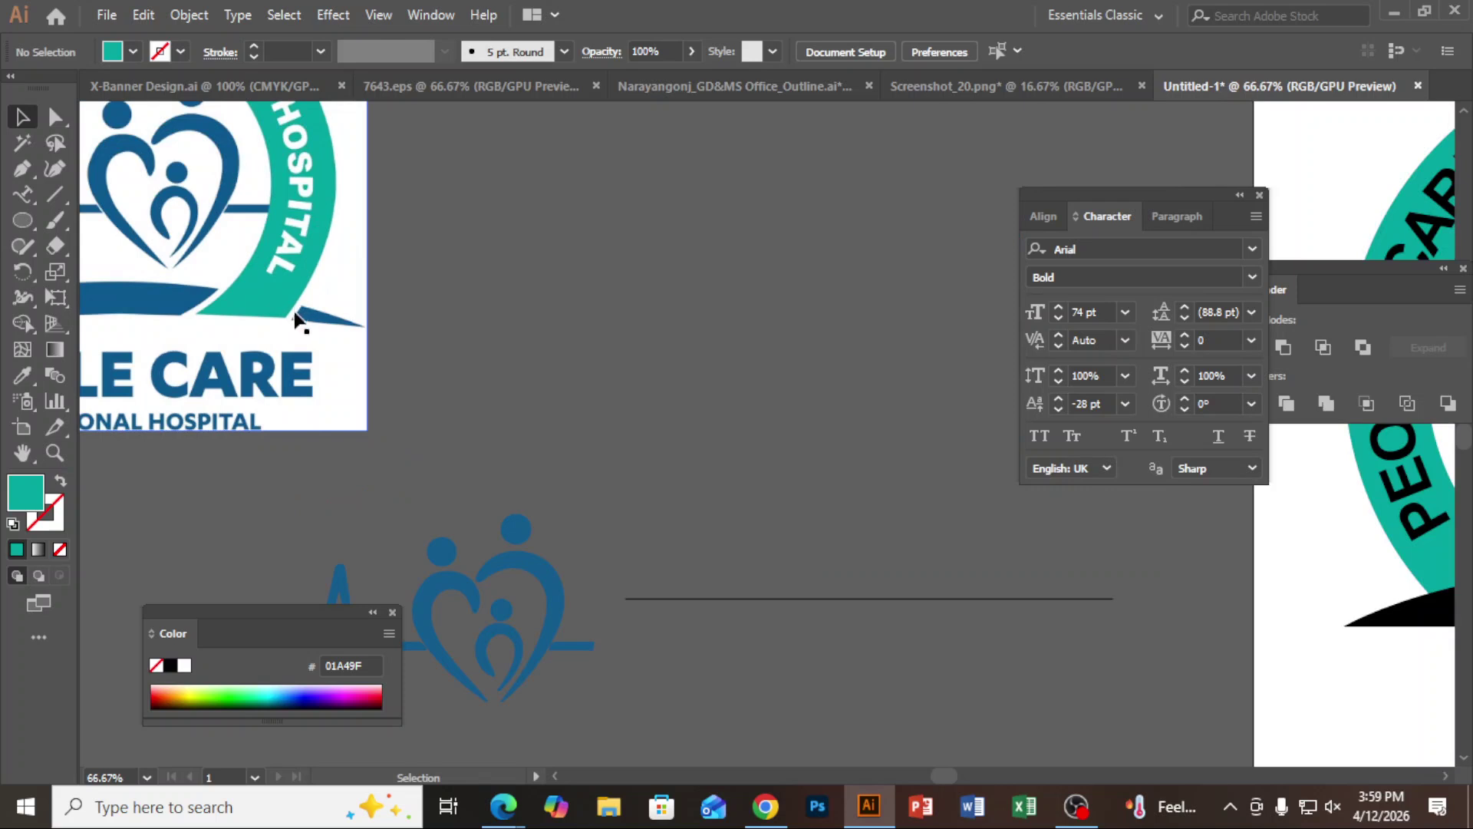
scroll(300, 326, down, 2)
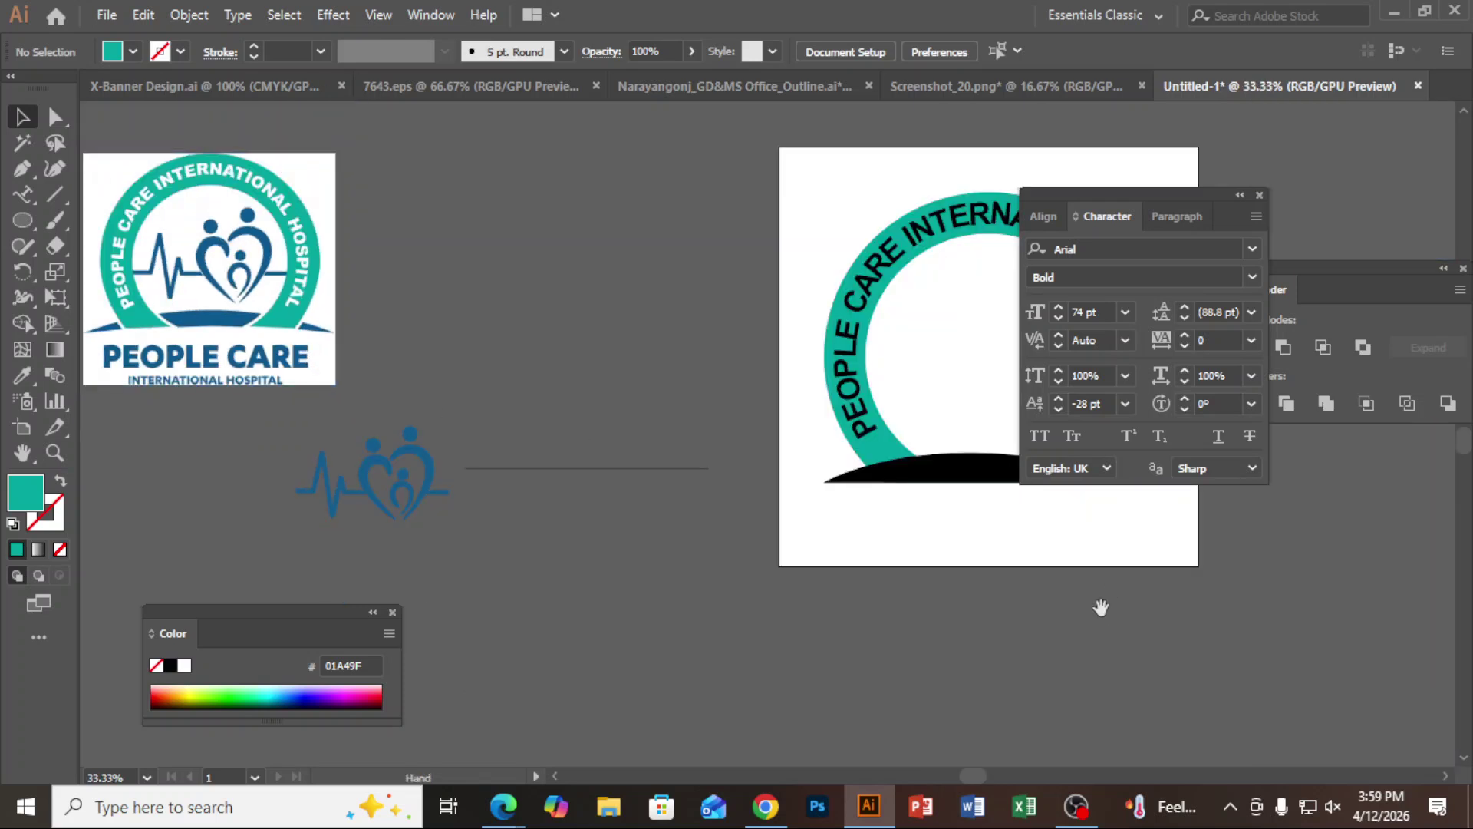
drag(1109, 629, 914, 643)
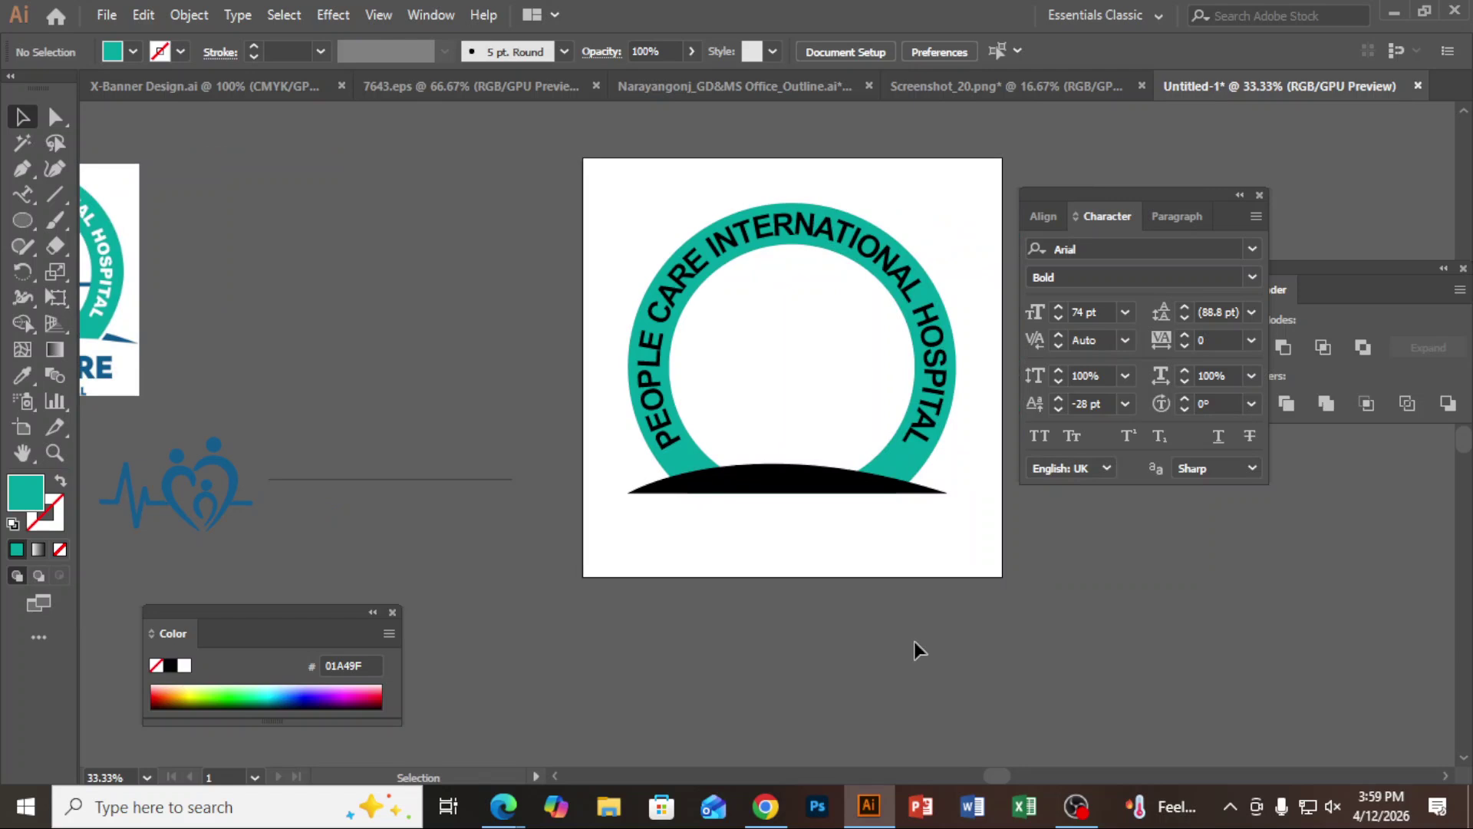
click(918, 476)
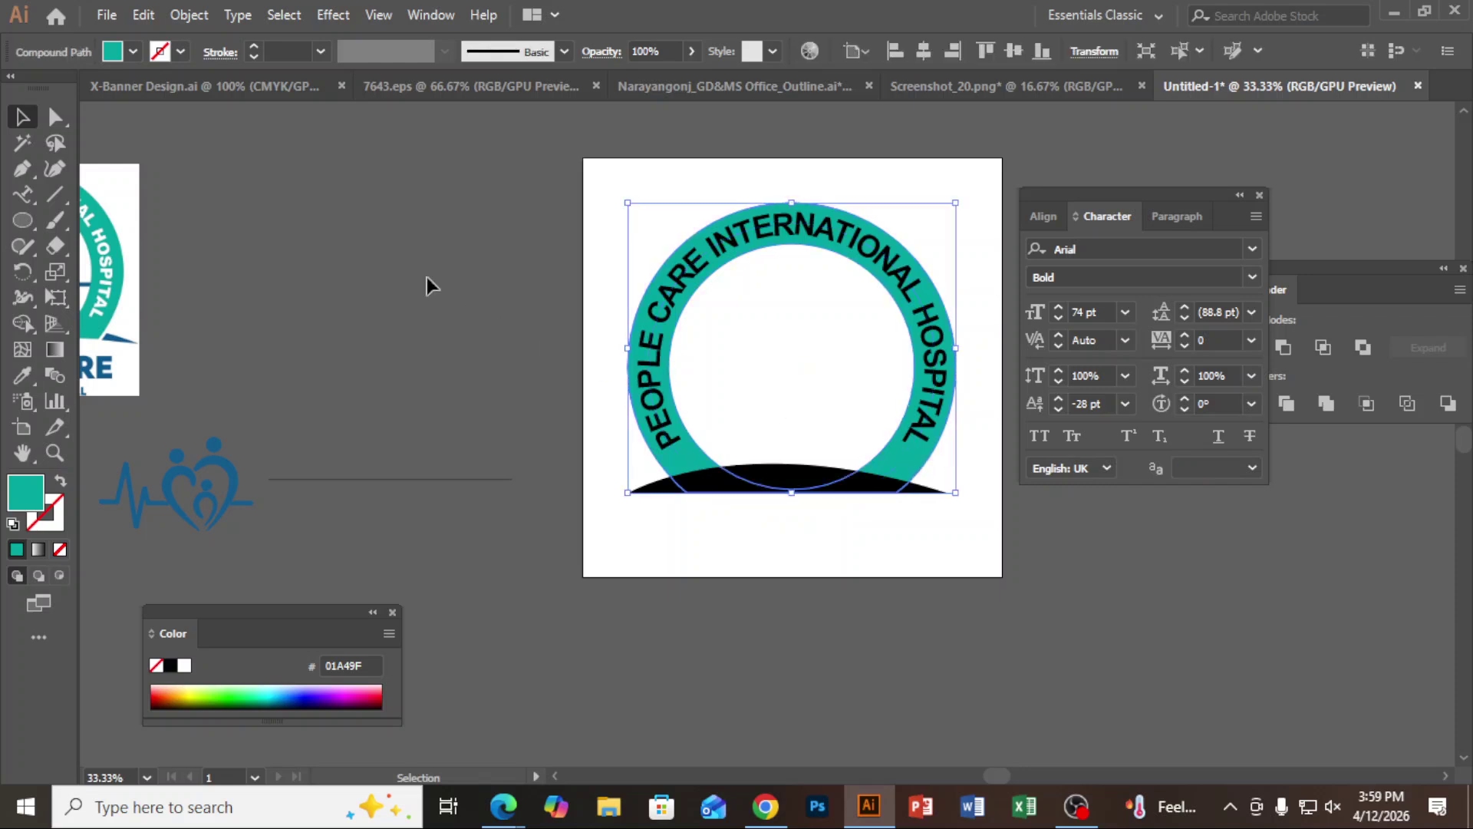
click(180, 51)
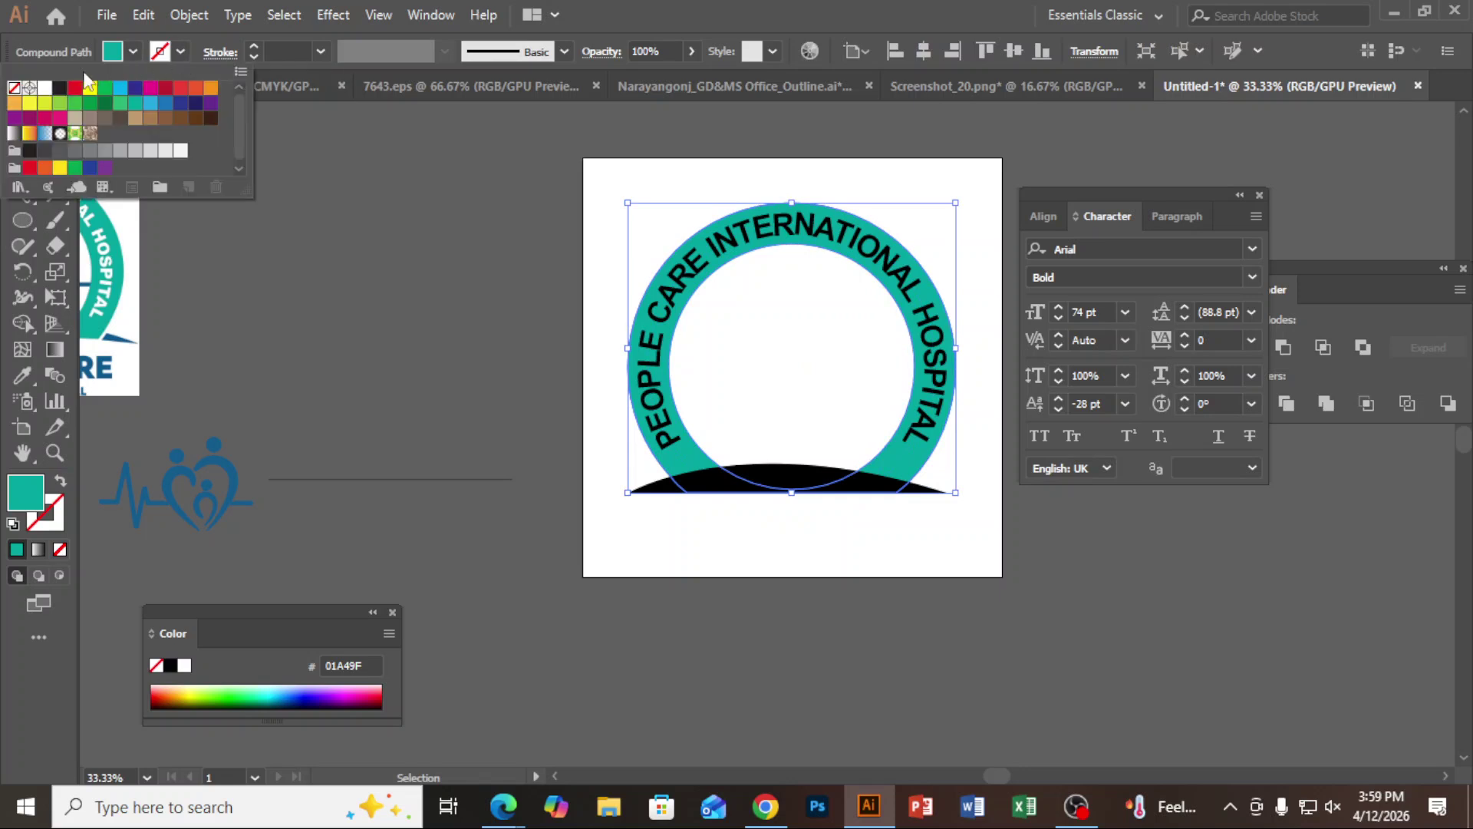
click(44, 88)
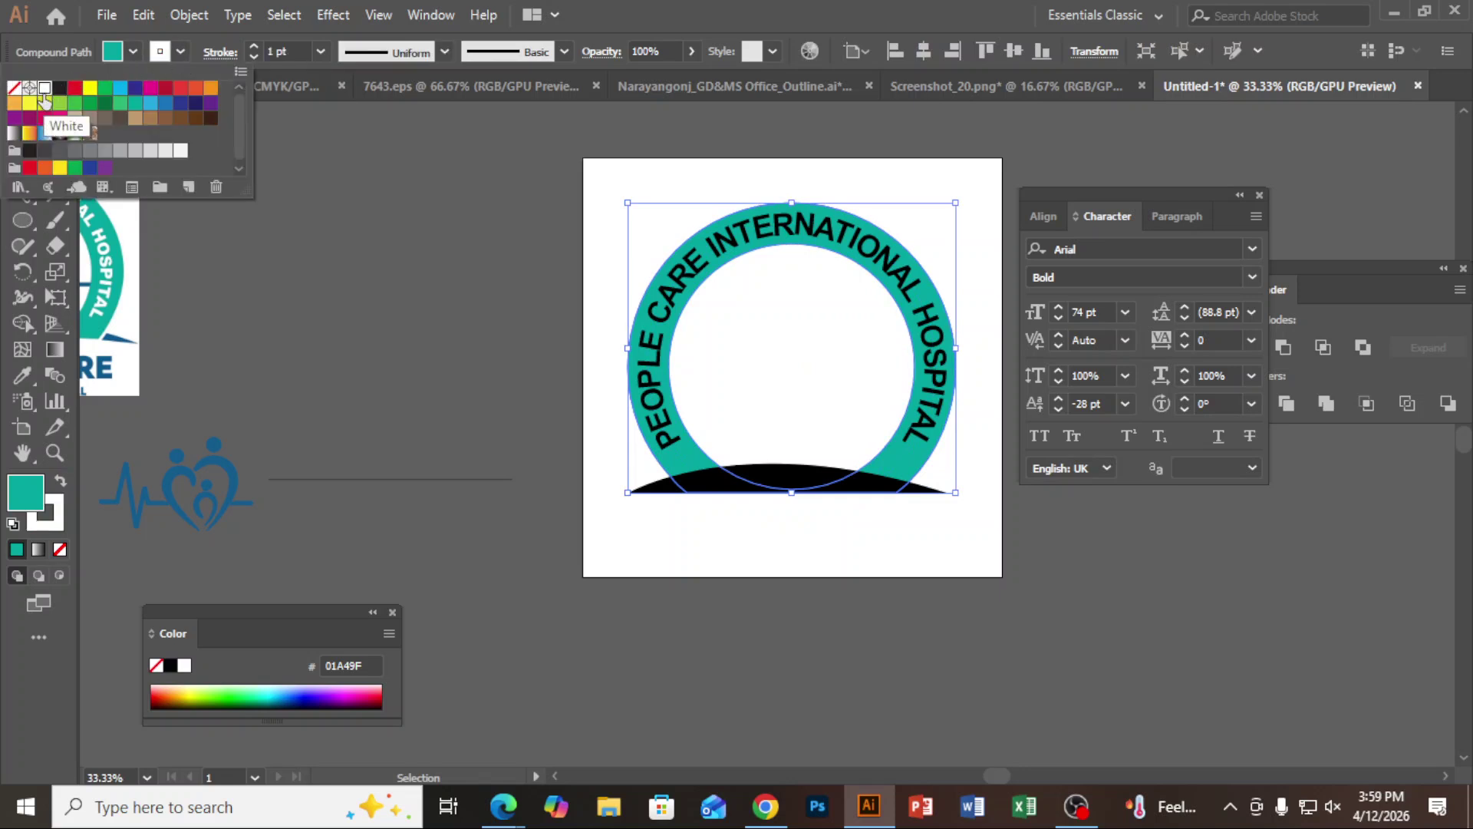
click(298, 47)
key(Up)
key(Up)
key(Up)
key(Up)
key(Up)
key(Up)
key(Up)
key(Up)
key(Up)
key(Up)
key(Up)
key(Up)
key(Up)
key(Up)
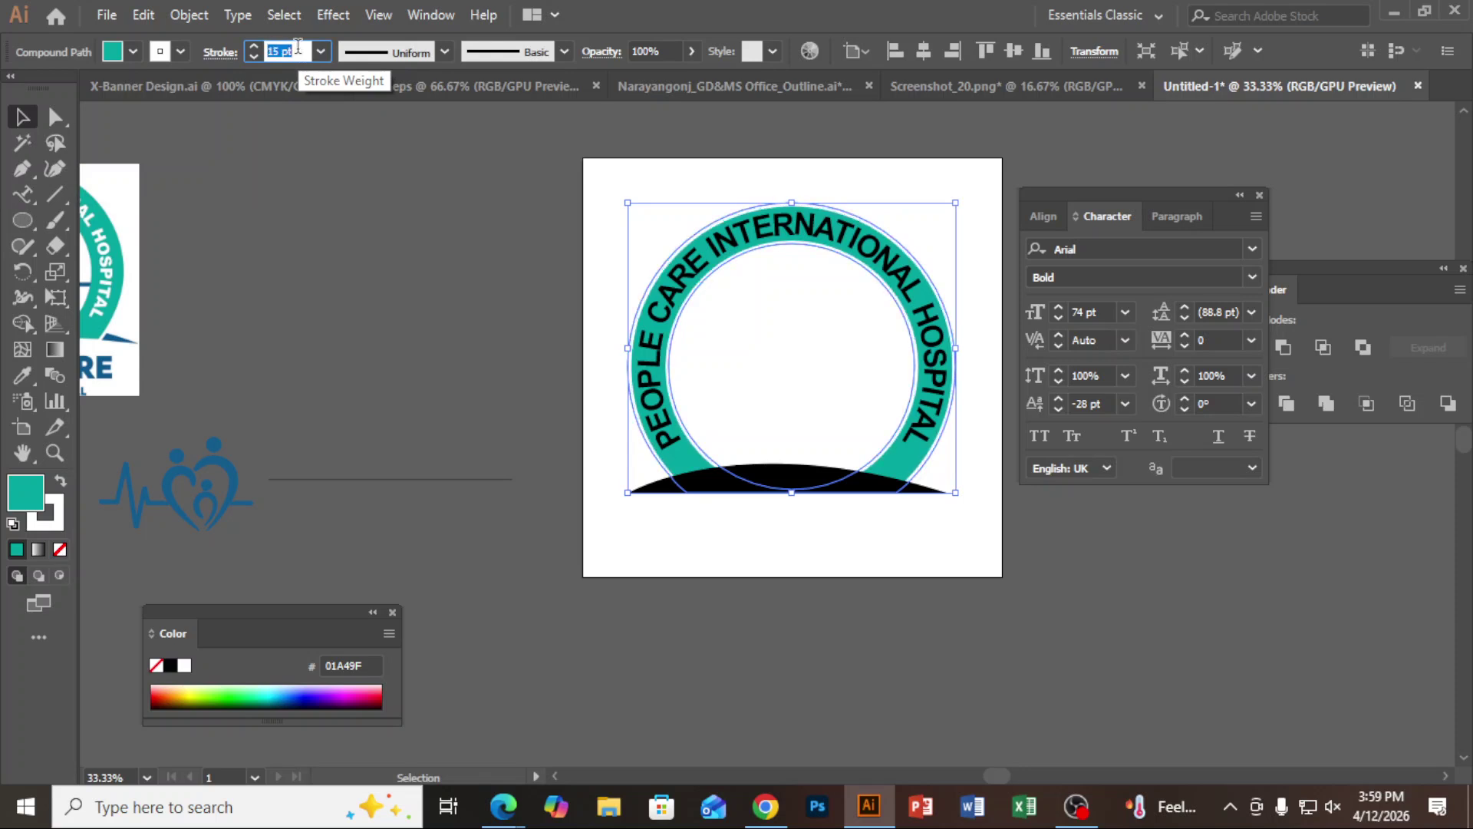
Send the black arc to the back so it sits behind the white-outlined teal ring.
click(664, 528)
click(662, 497)
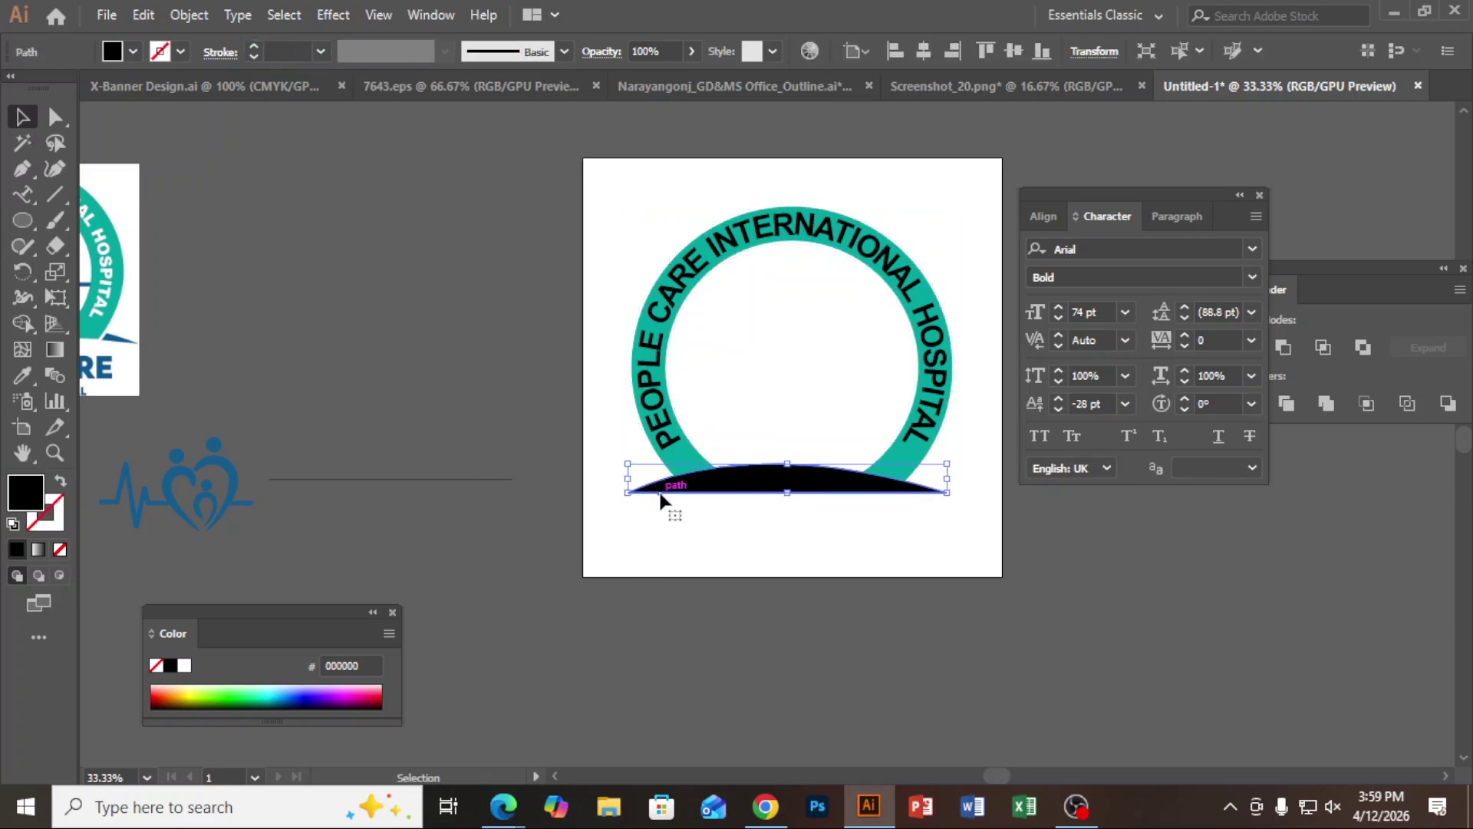
right_click(661, 497)
mouse_move(719, 385)
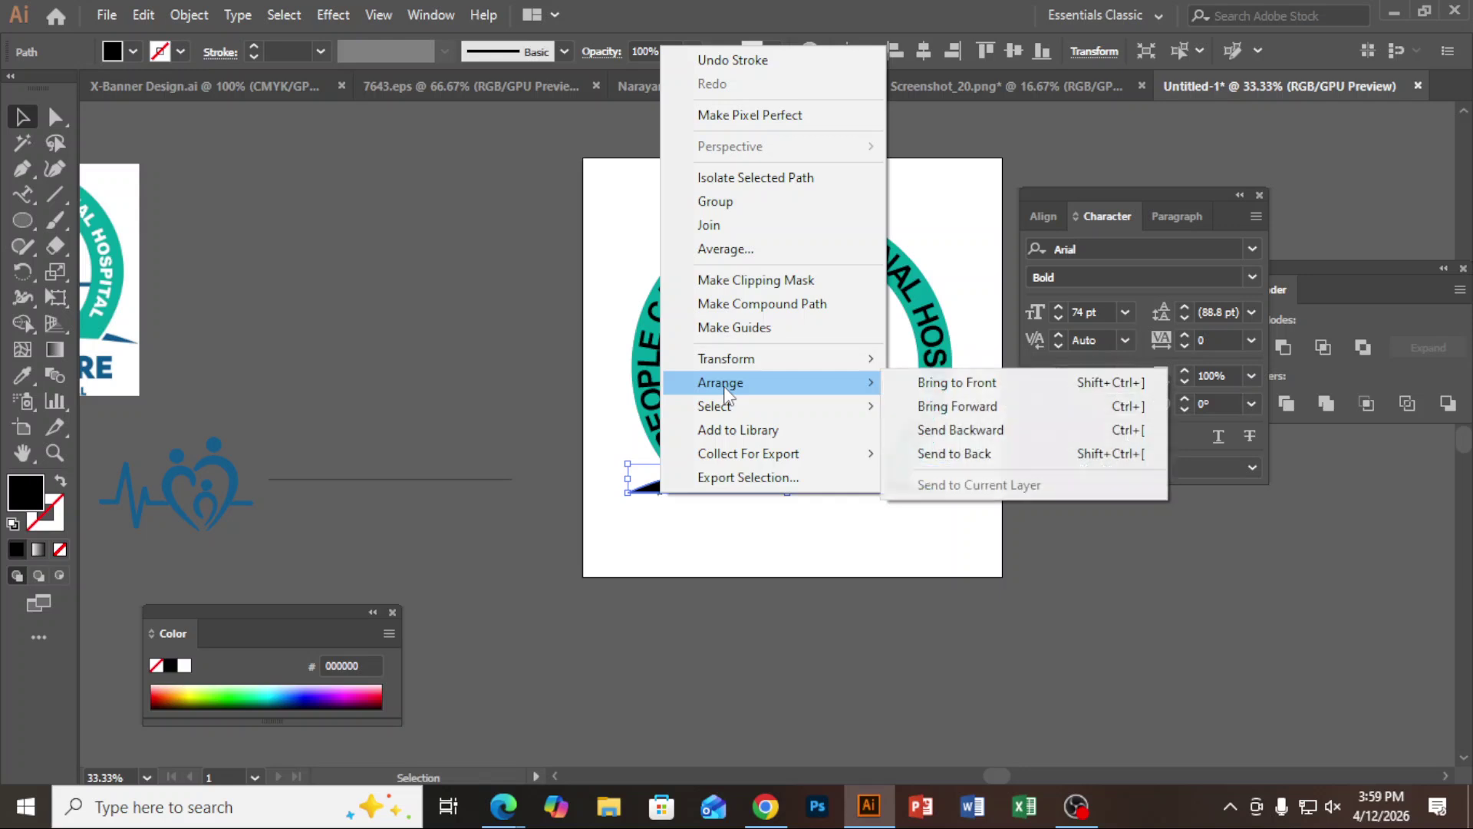
click(937, 454)
click(882, 574)
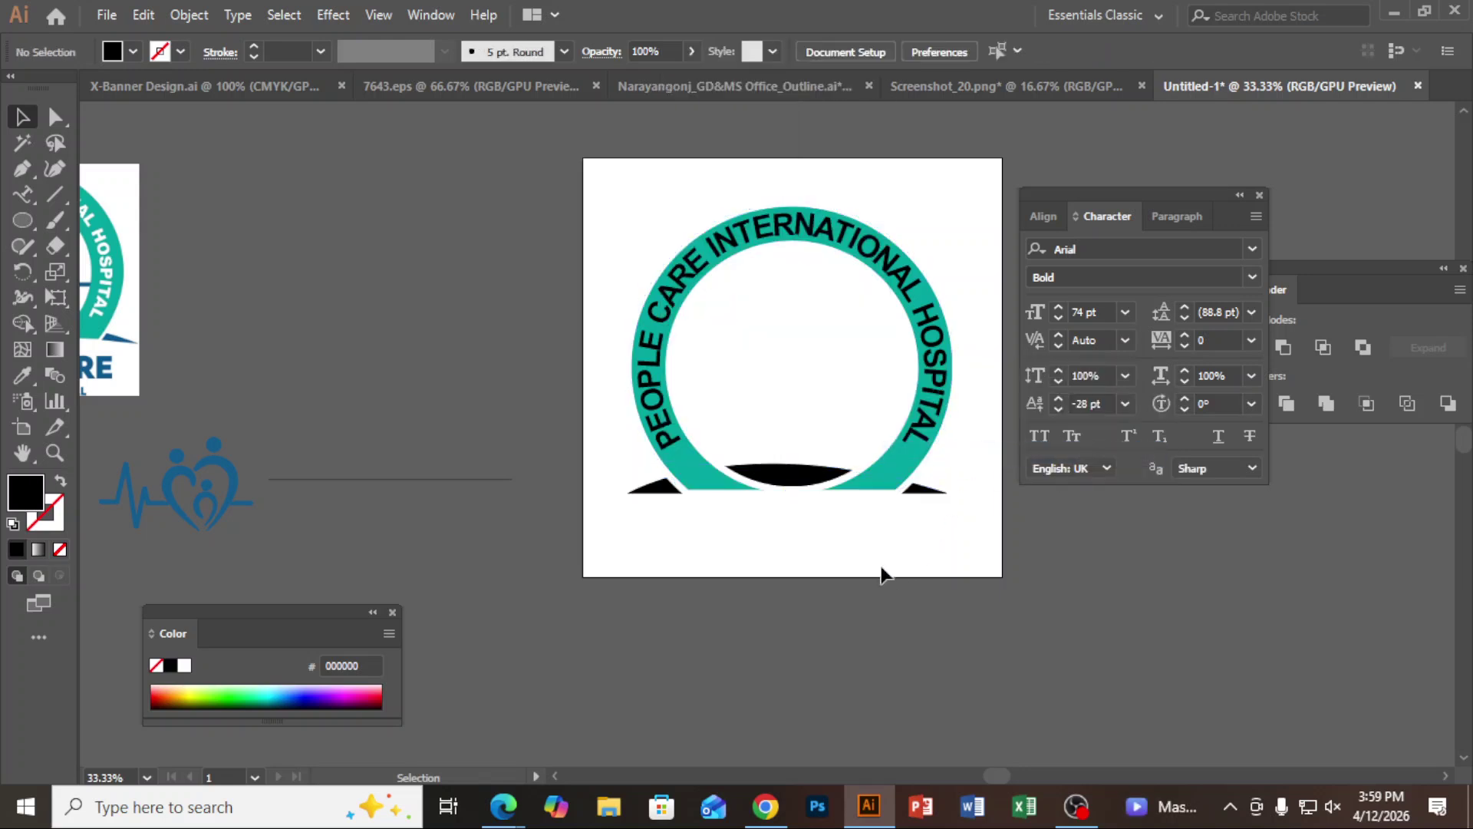
Nudge the black arc upward slightly so its flat base sits just above the ring's bottom edge.
drag(461, 493, 531, 483)
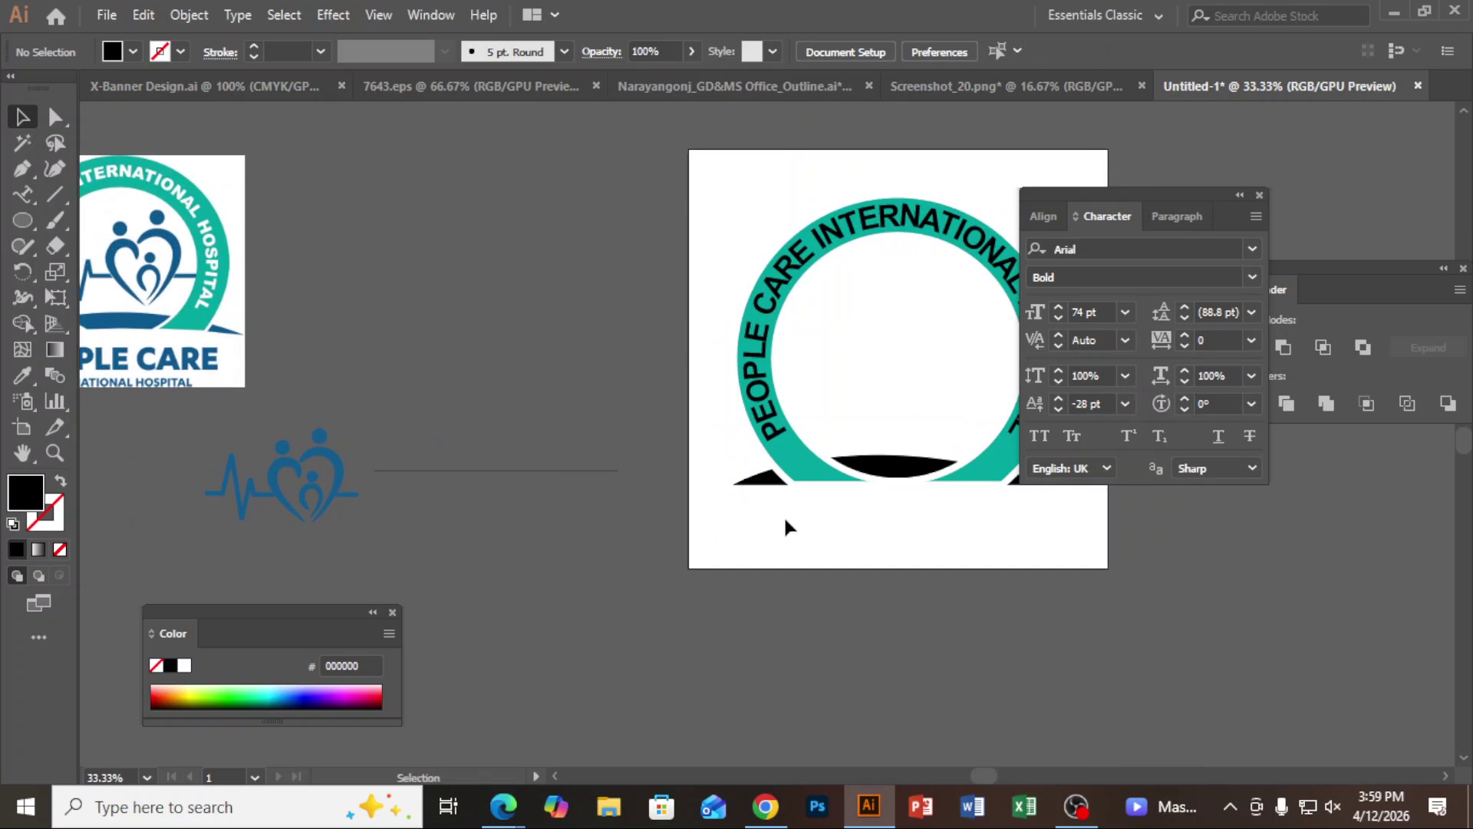
click(763, 480)
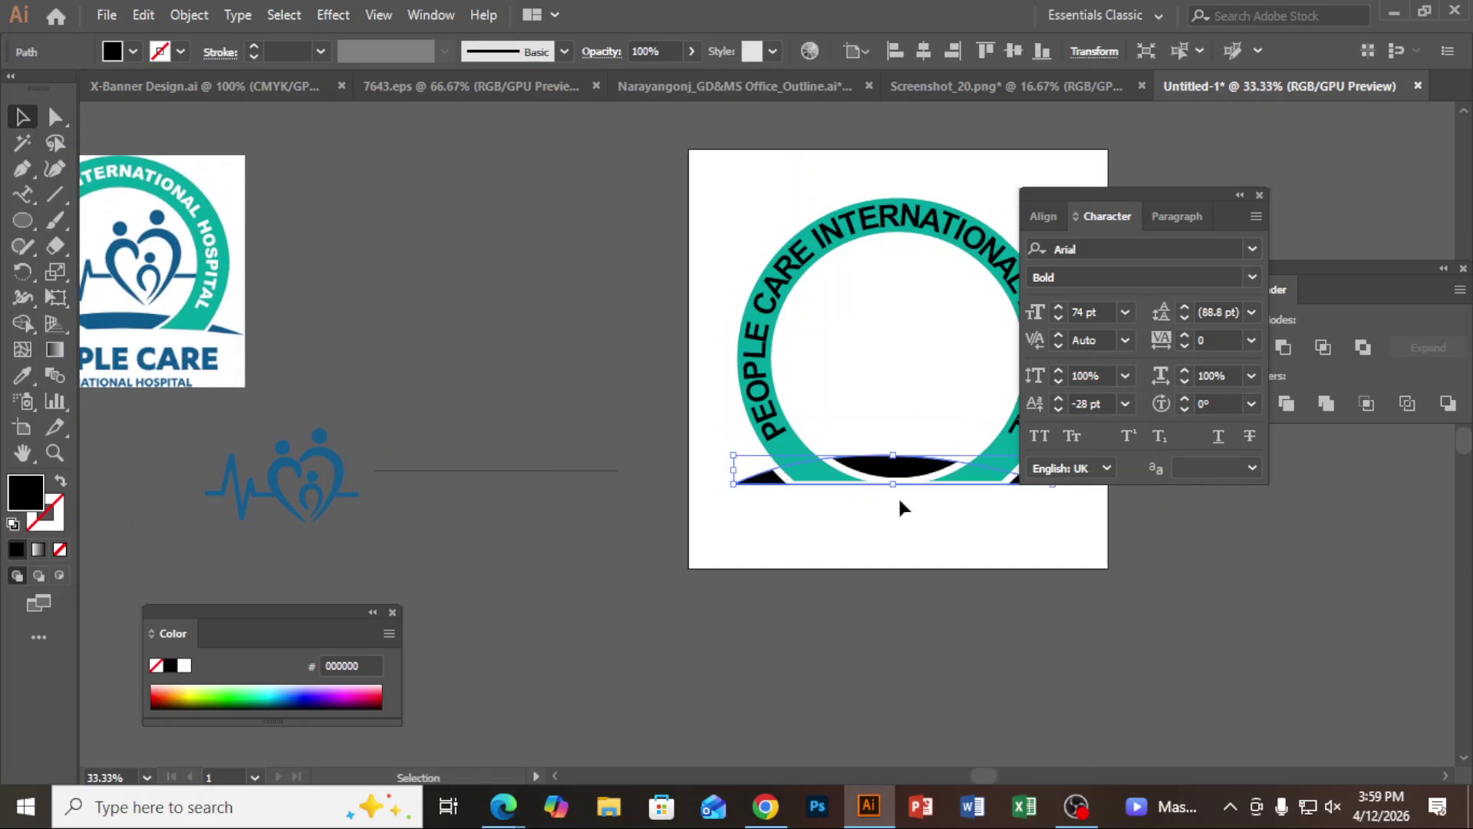
key(Up)
key(Up)
key(Up)
key(Up)
key(Up)
key(Up)
key(Up)
key(Up)
key(Up)
key(Up)
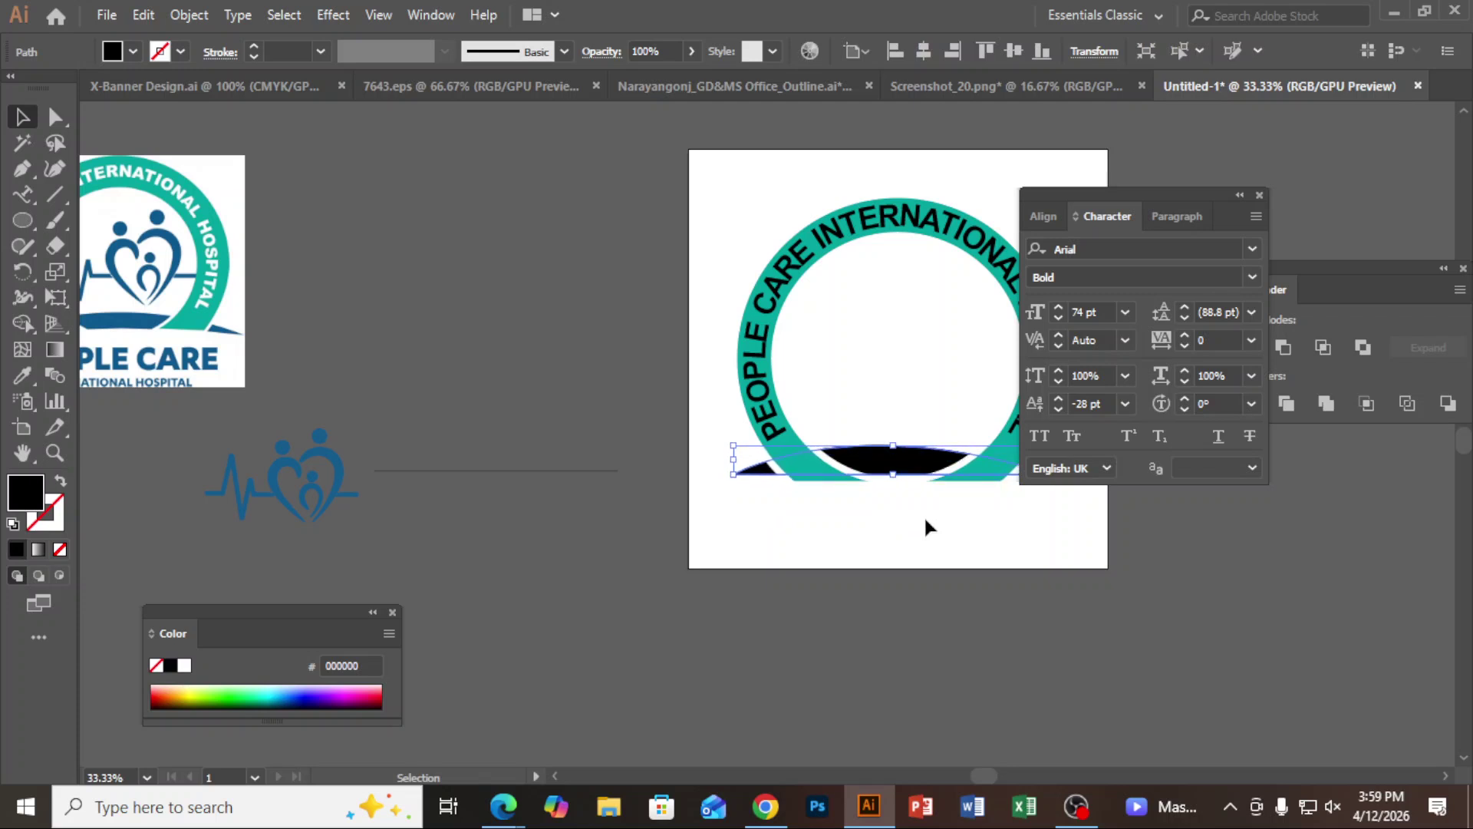
Remove the strip of the teal ring below the black arc's flat base with the Shape Builder tool.
shift+click(911, 478)
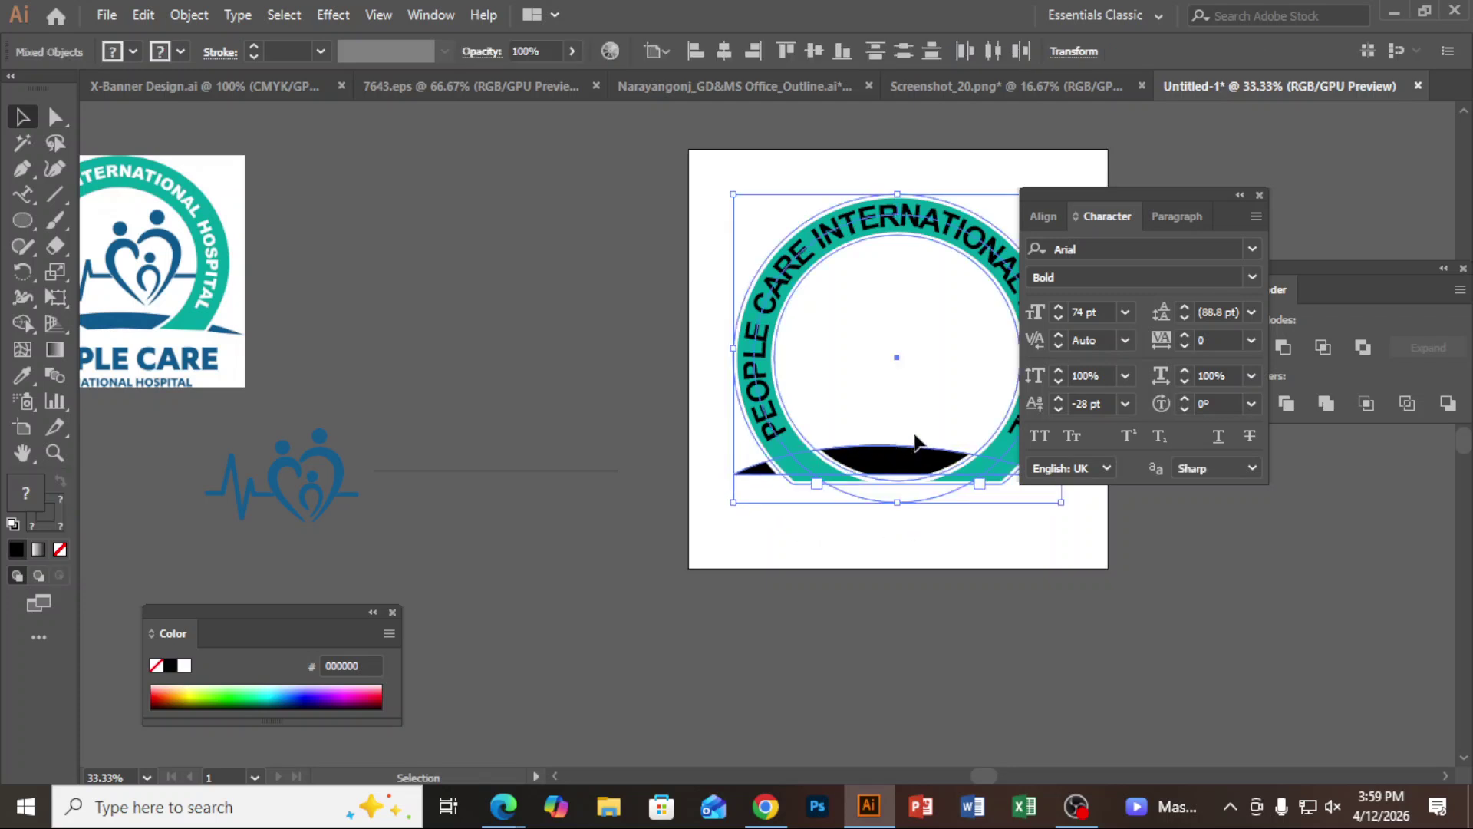
click(22, 323)
scroll(844, 486, up, 4)
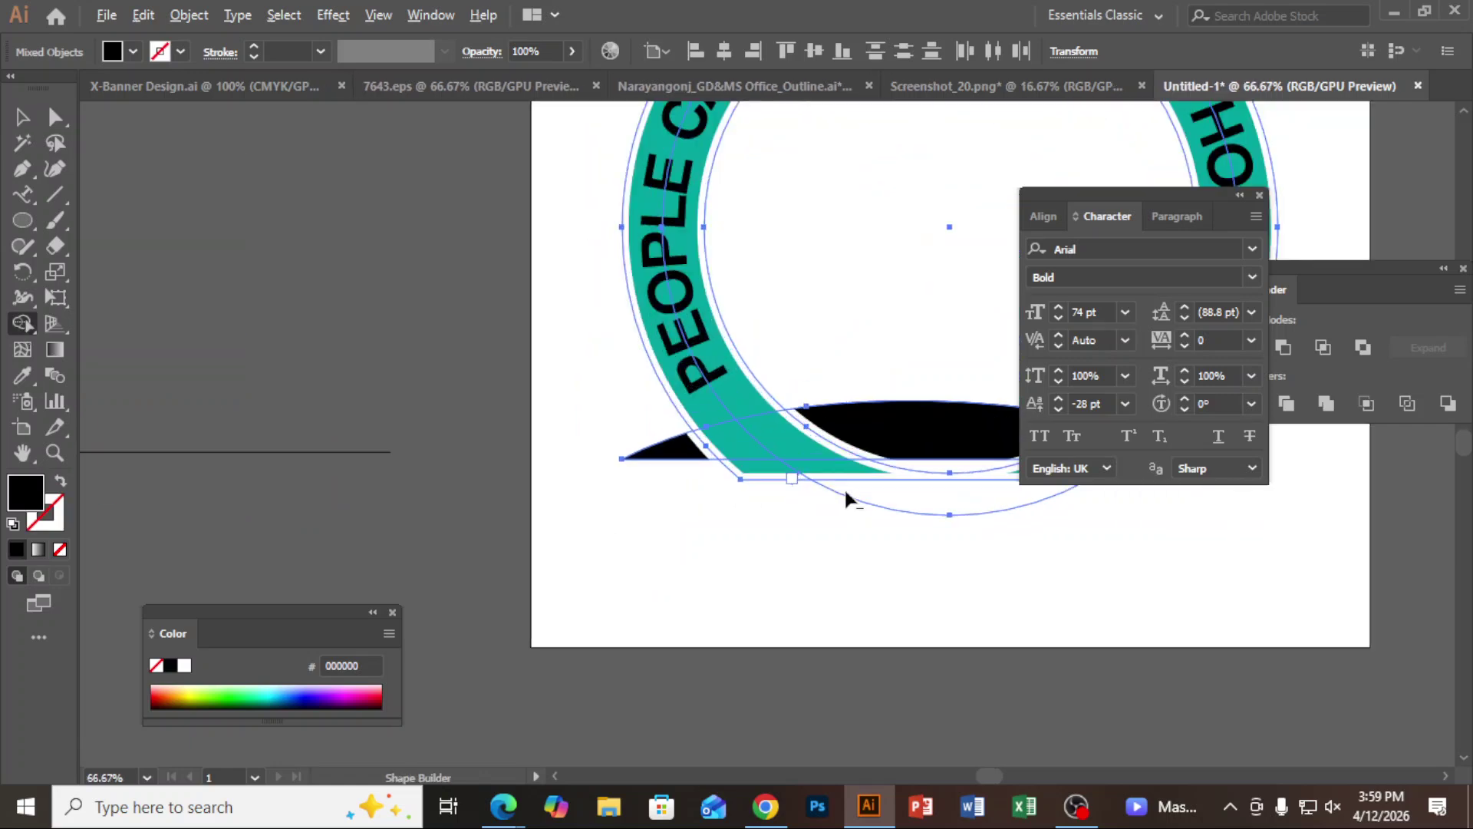
alt+click(675, 442)
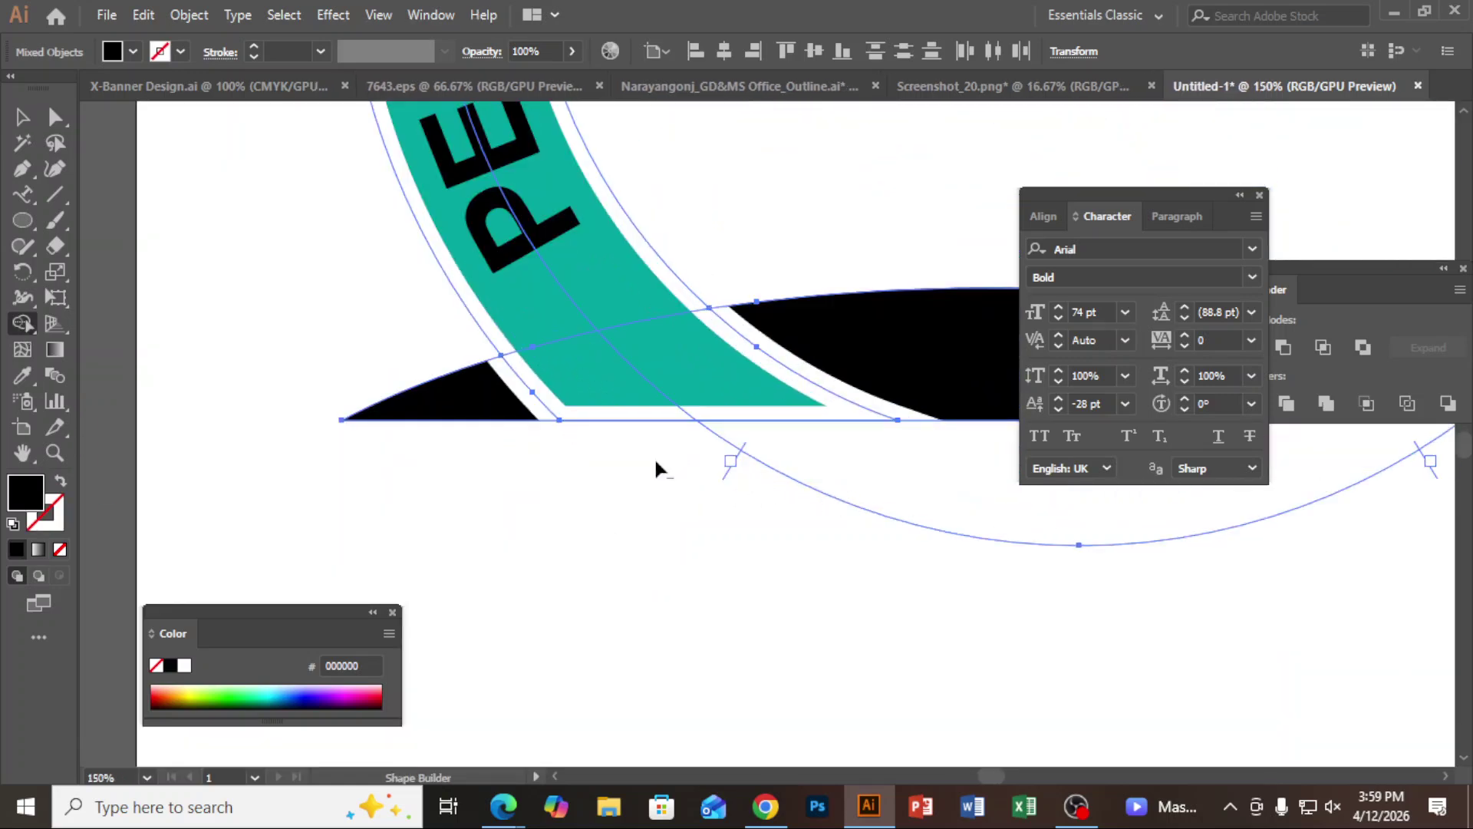
scroll(614, 491, down, 3)
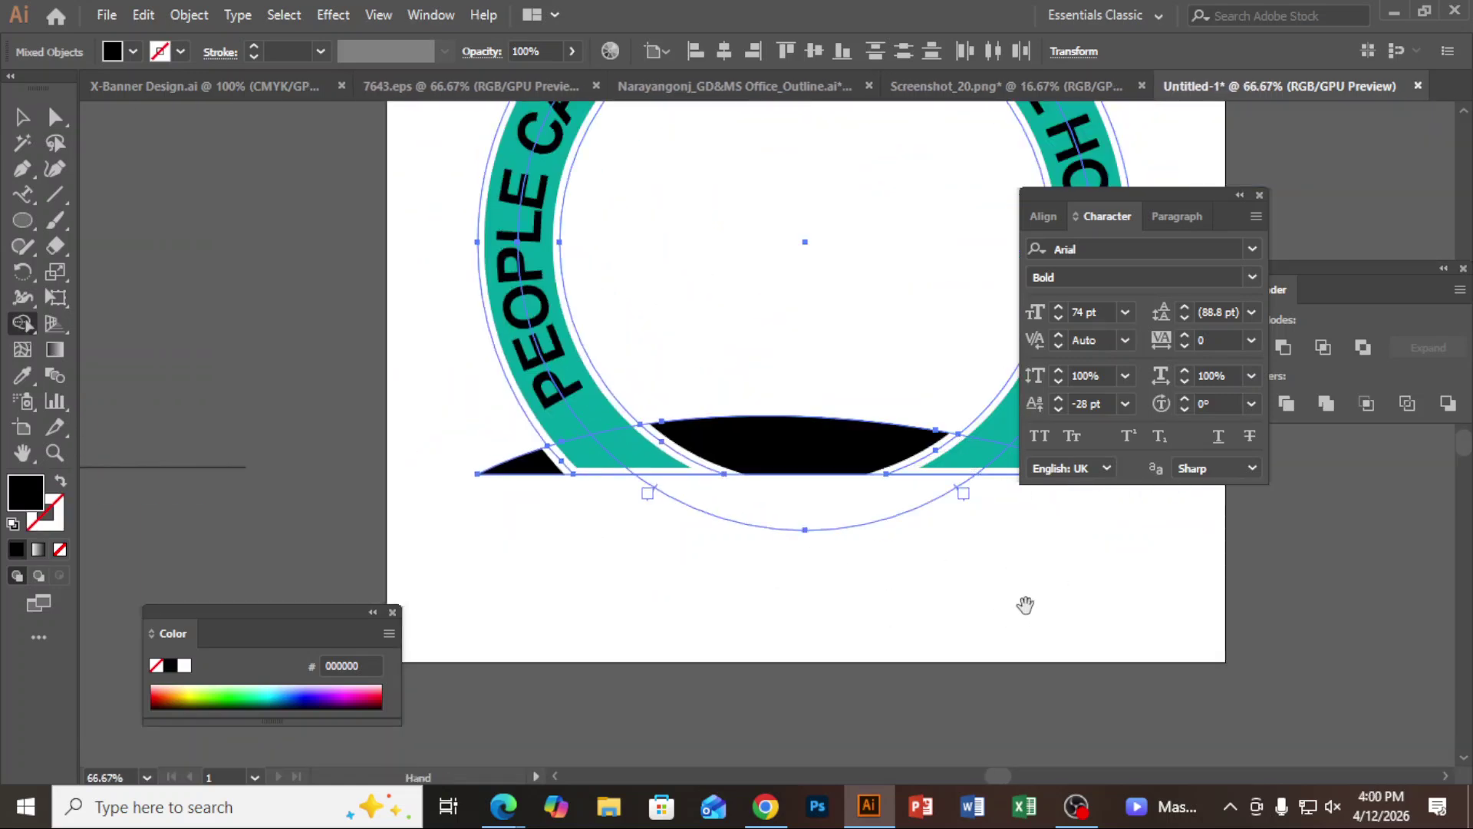
drag(1026, 602, 859, 606)
click(22, 117)
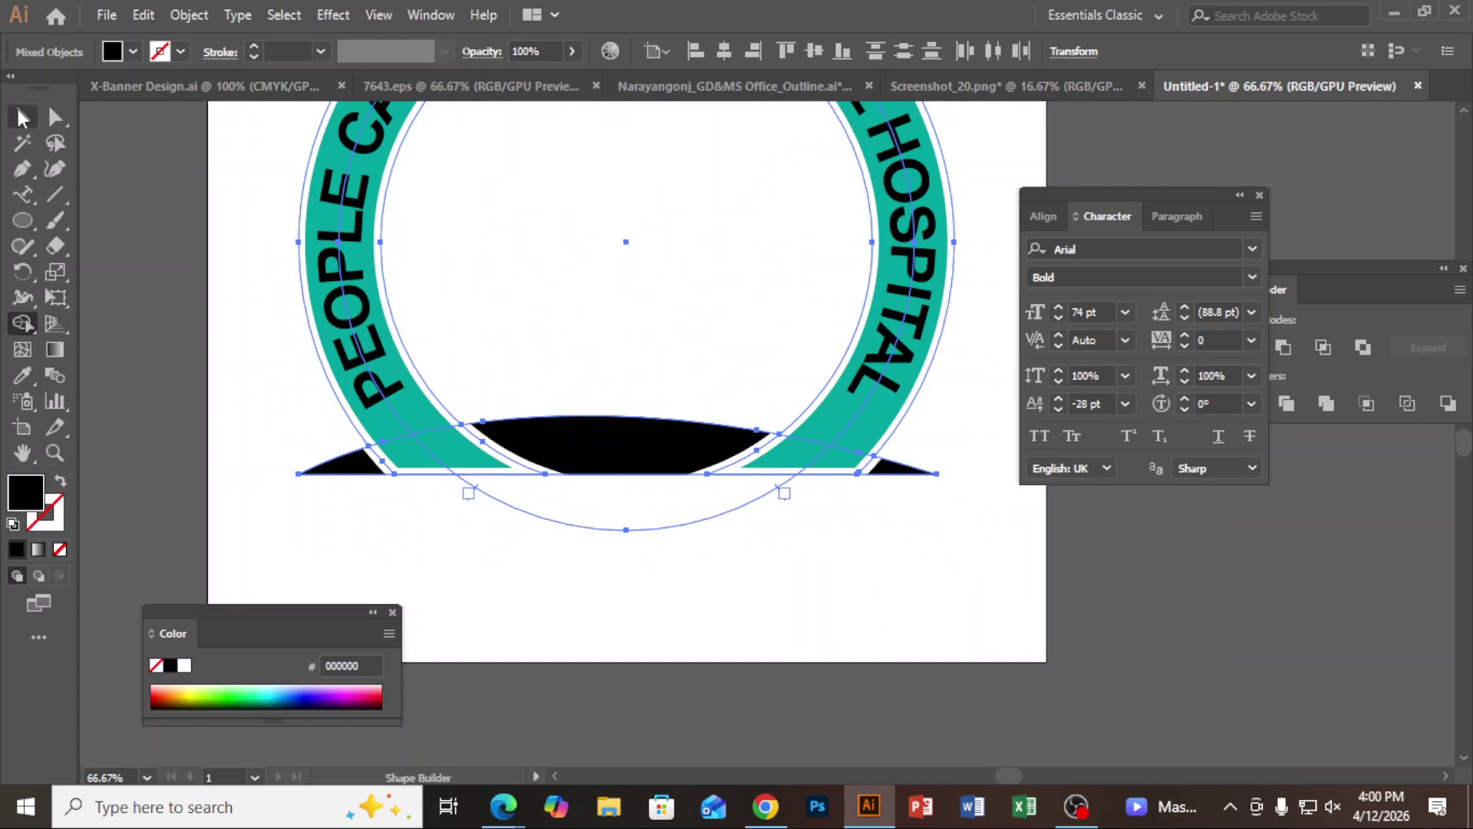
click(247, 161)
Center the blue heart-and-pulse icon horizontally and vertically on the artboard and enlarge it to fill most of the ring's interior width.
scroll(802, 579, down, 3)
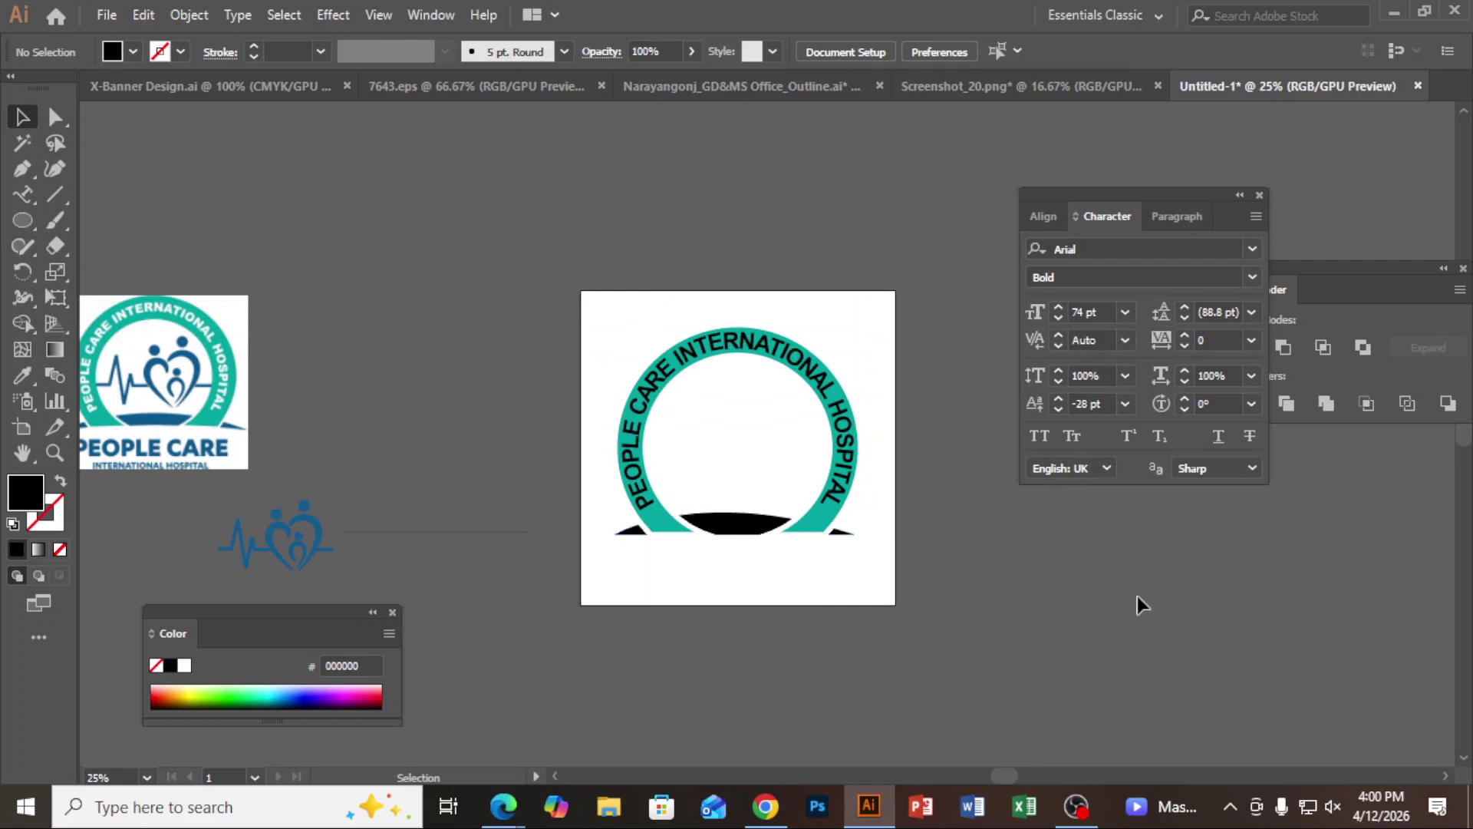
scroll(1137, 596, down, 1)
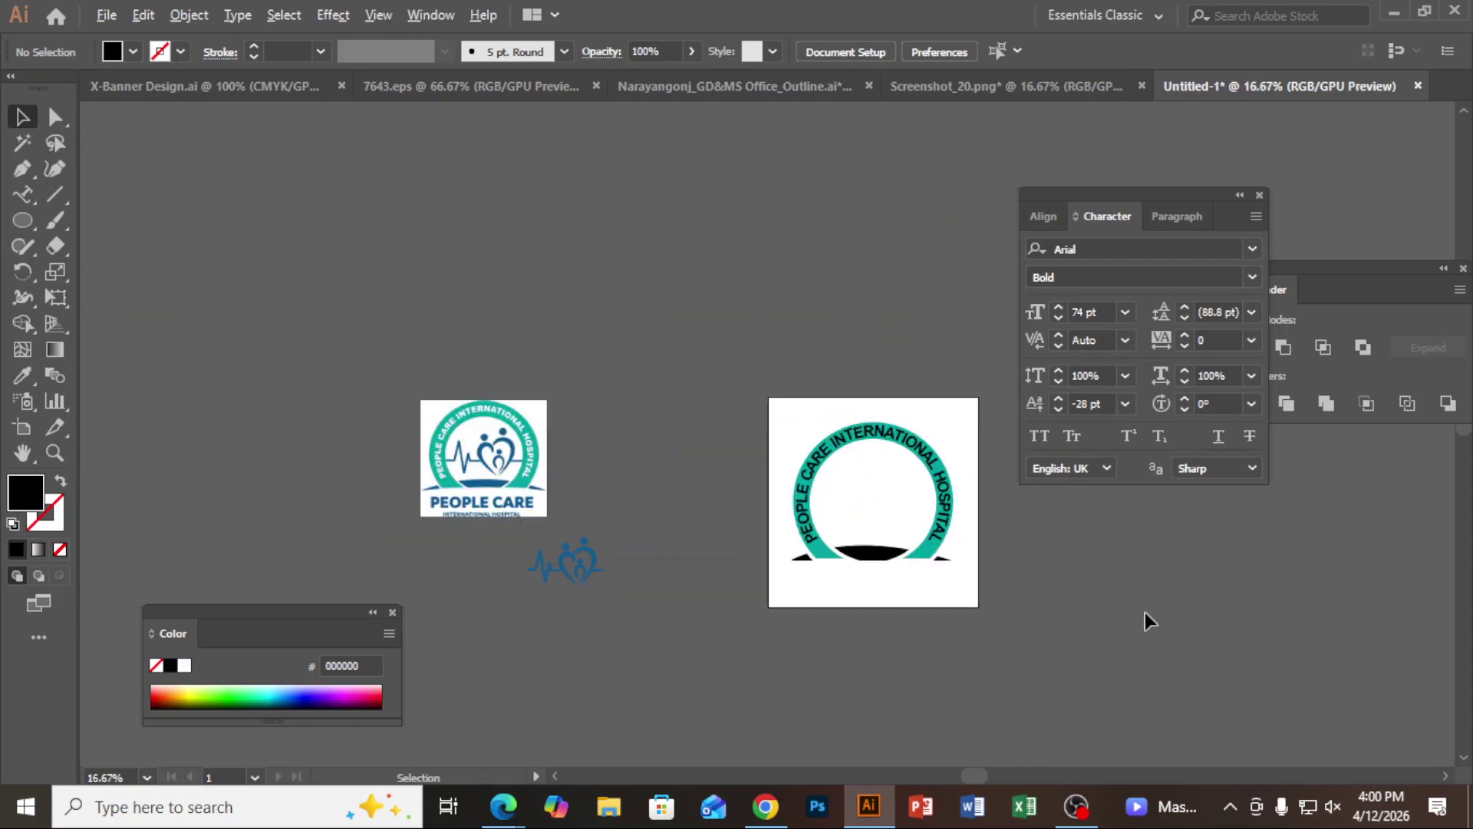
click(586, 573)
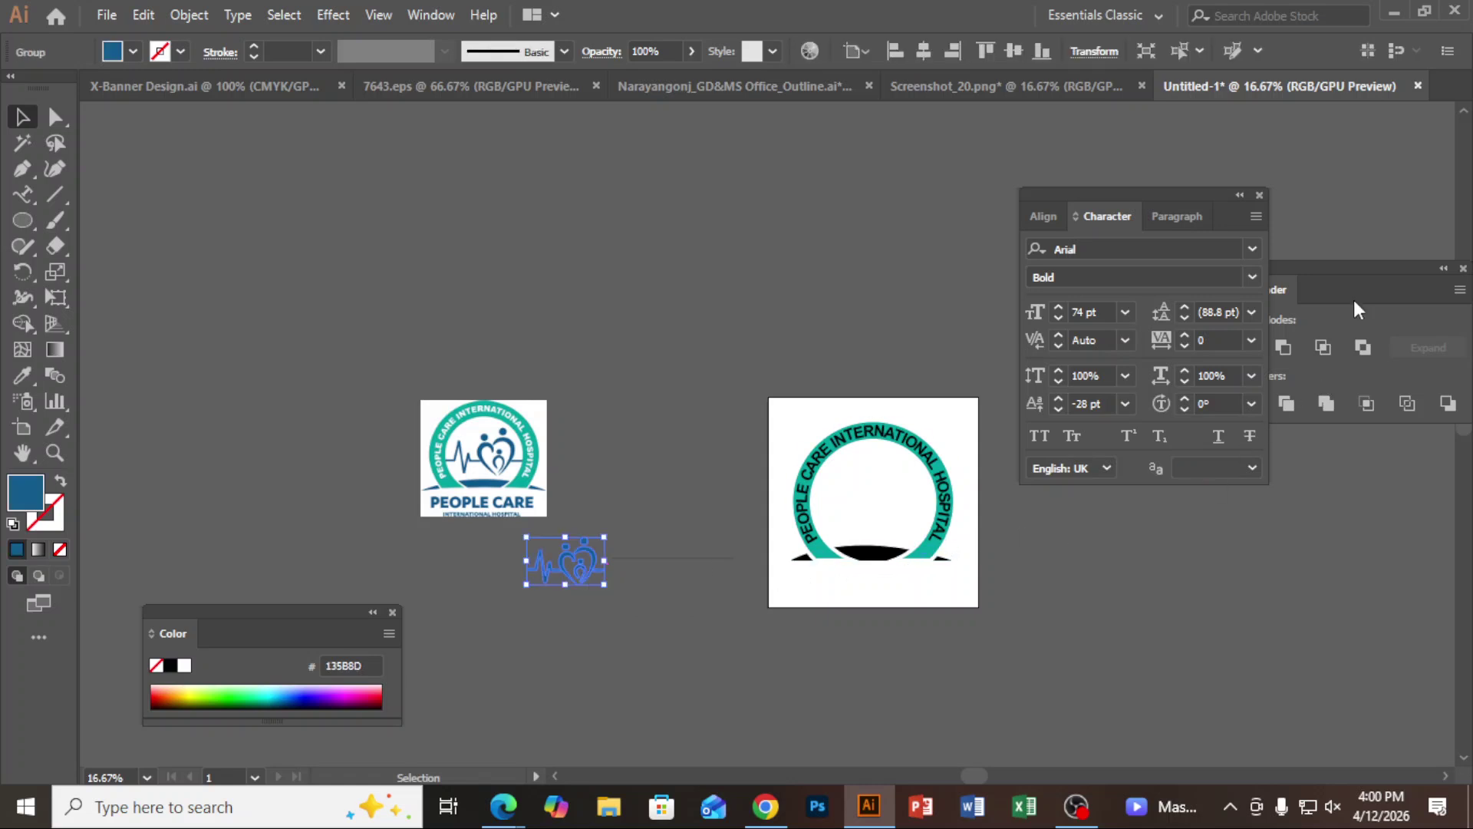
click(1045, 218)
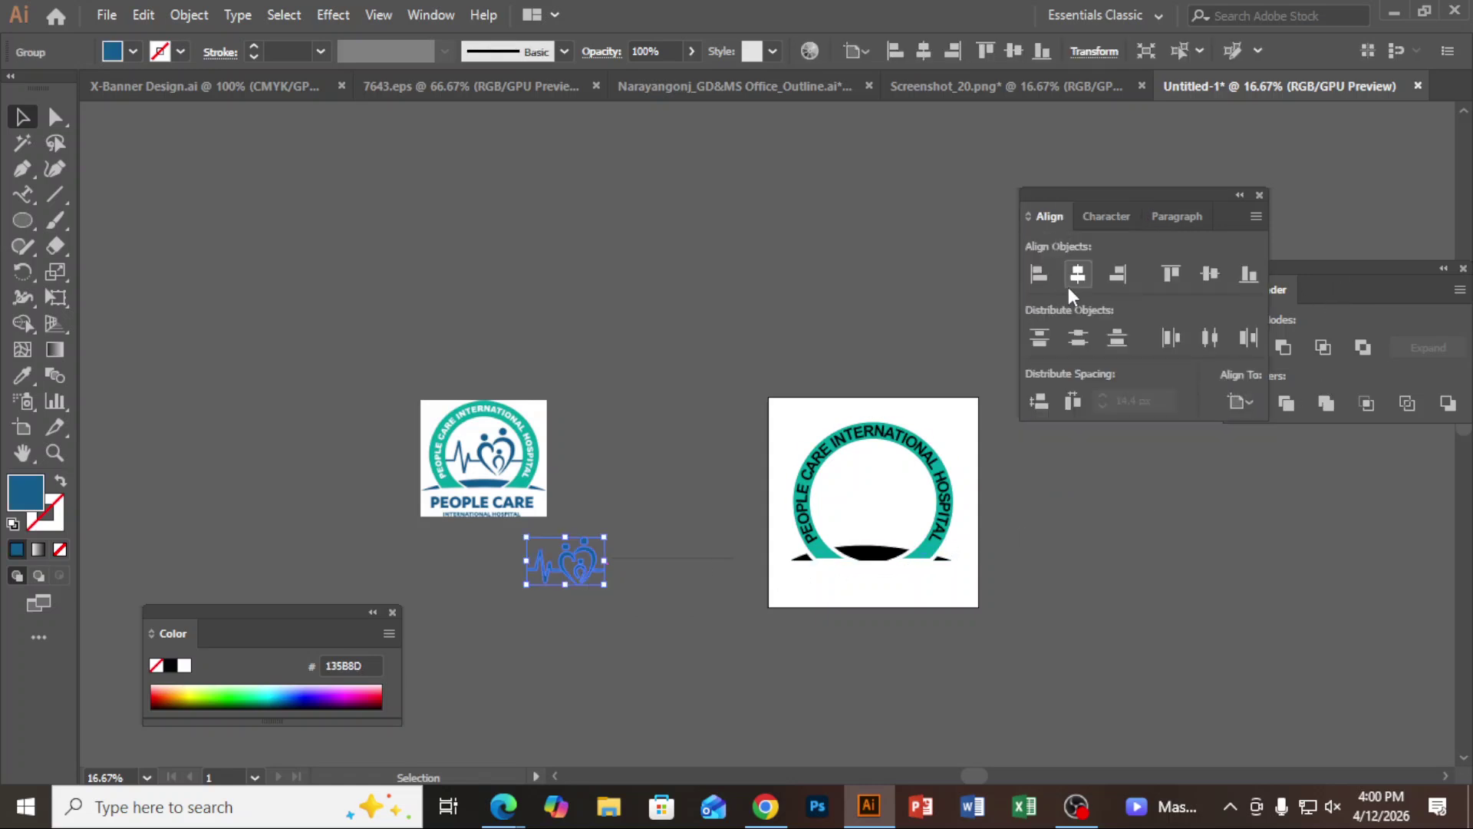
click(1078, 274)
click(1209, 276)
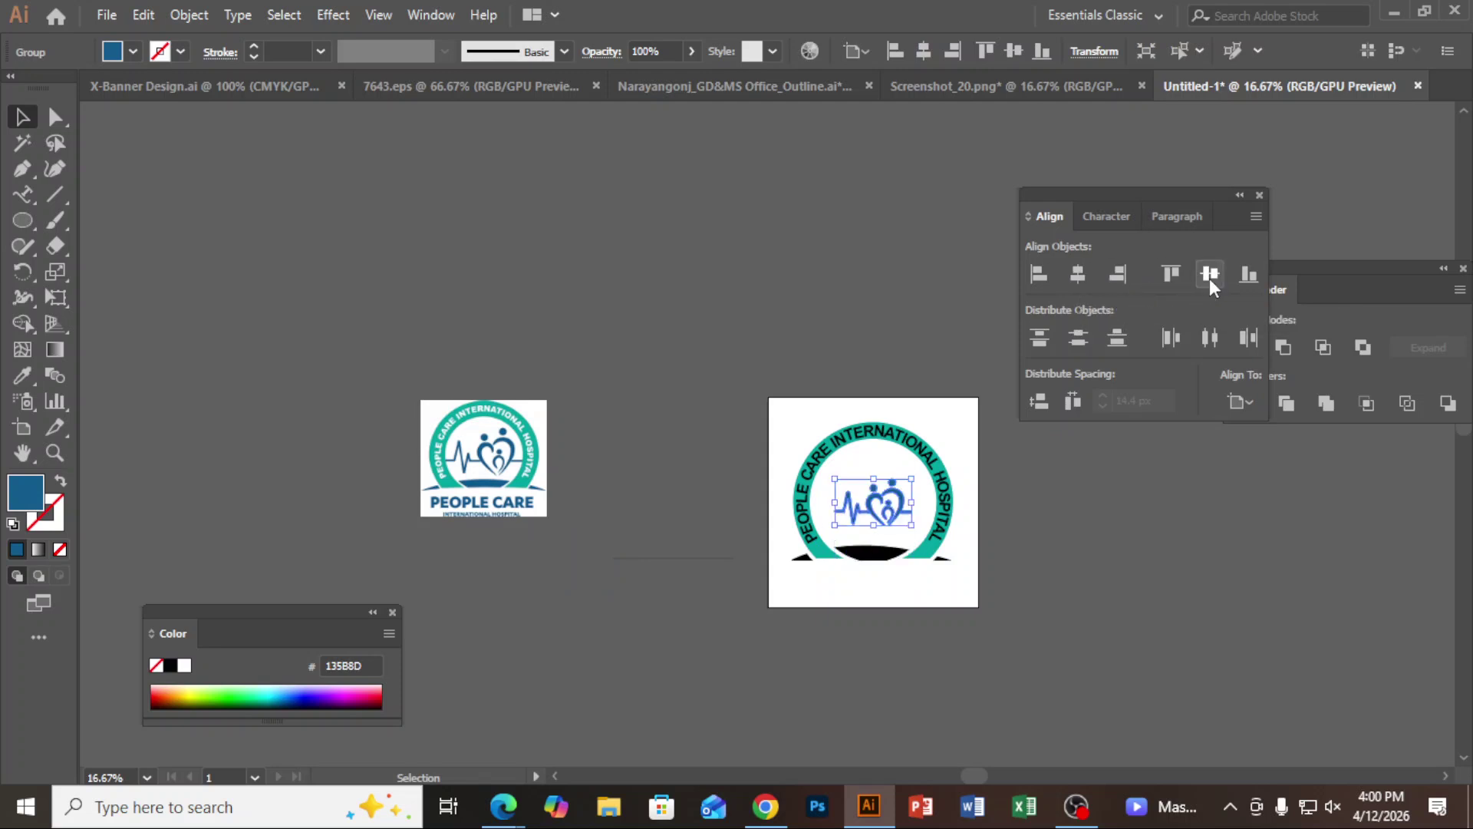
drag(909, 500, 961, 502)
click(1047, 546)
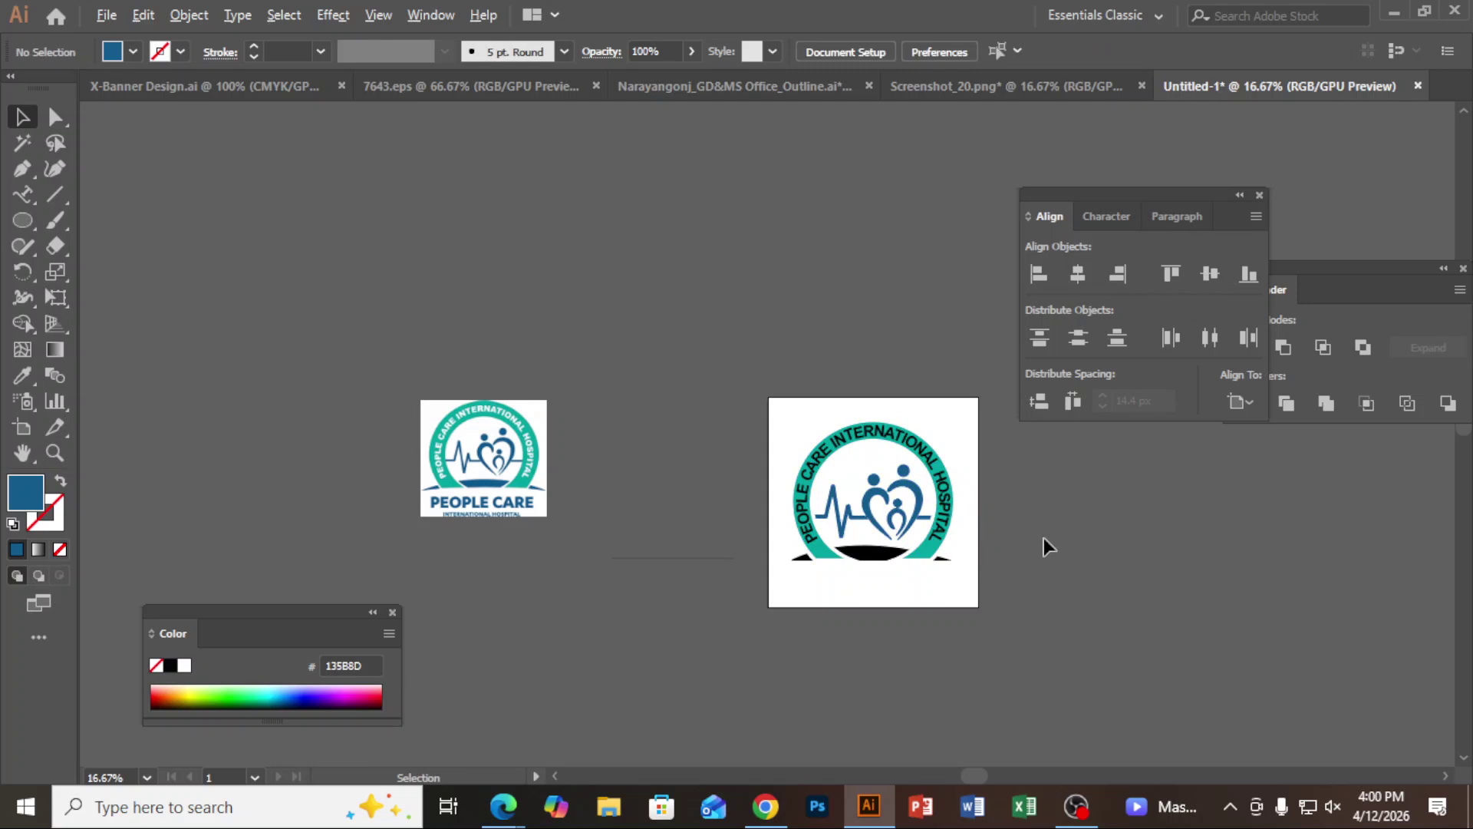
scroll(1043, 539, up, 1)
scroll(1045, 541, down, 1)
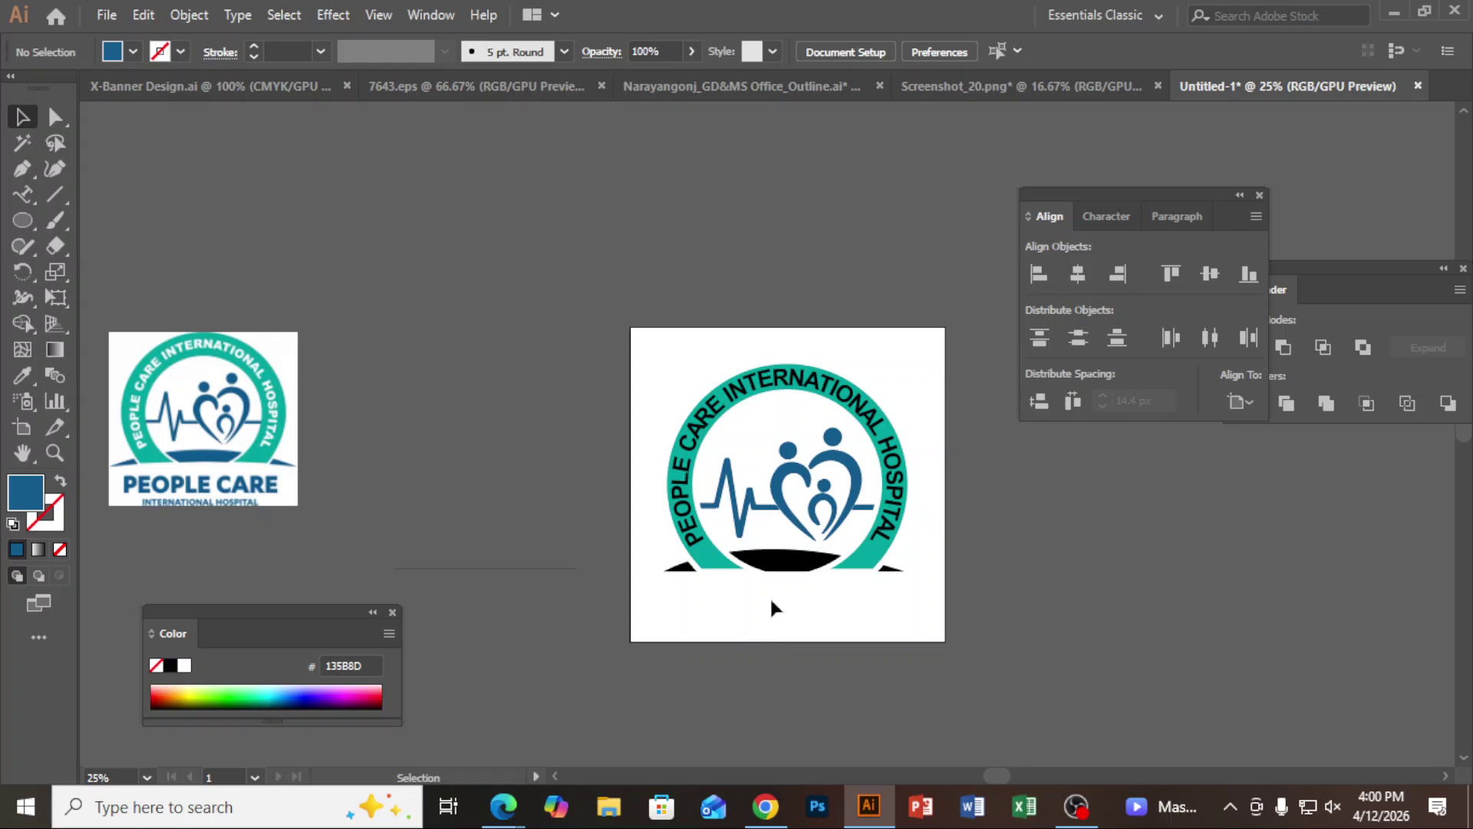
Recolor the black arc with the dark blue (0C578E) sampled from the base shape of the reference logo.
click(787, 568)
key(i)
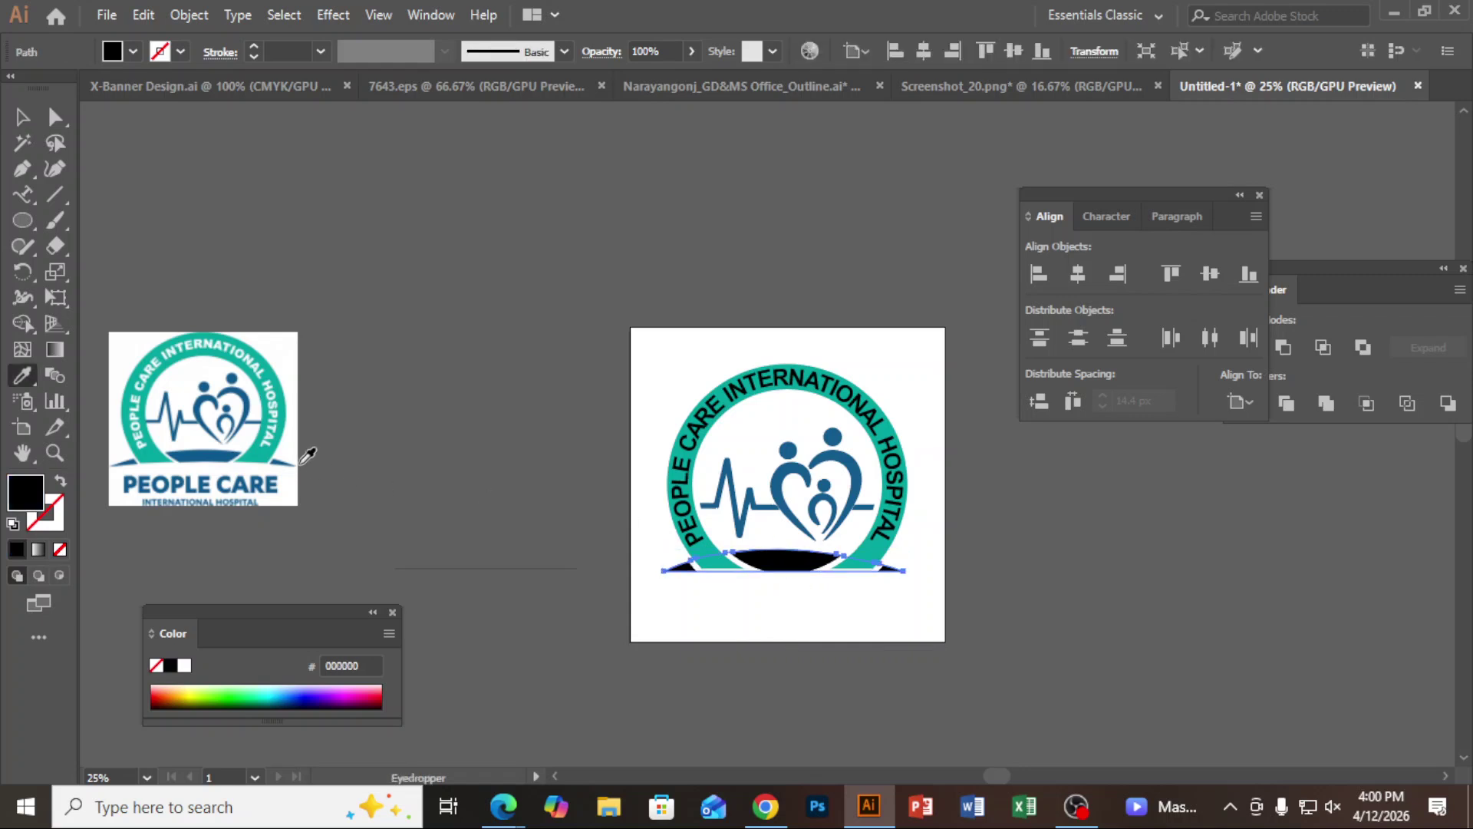
click(201, 451)
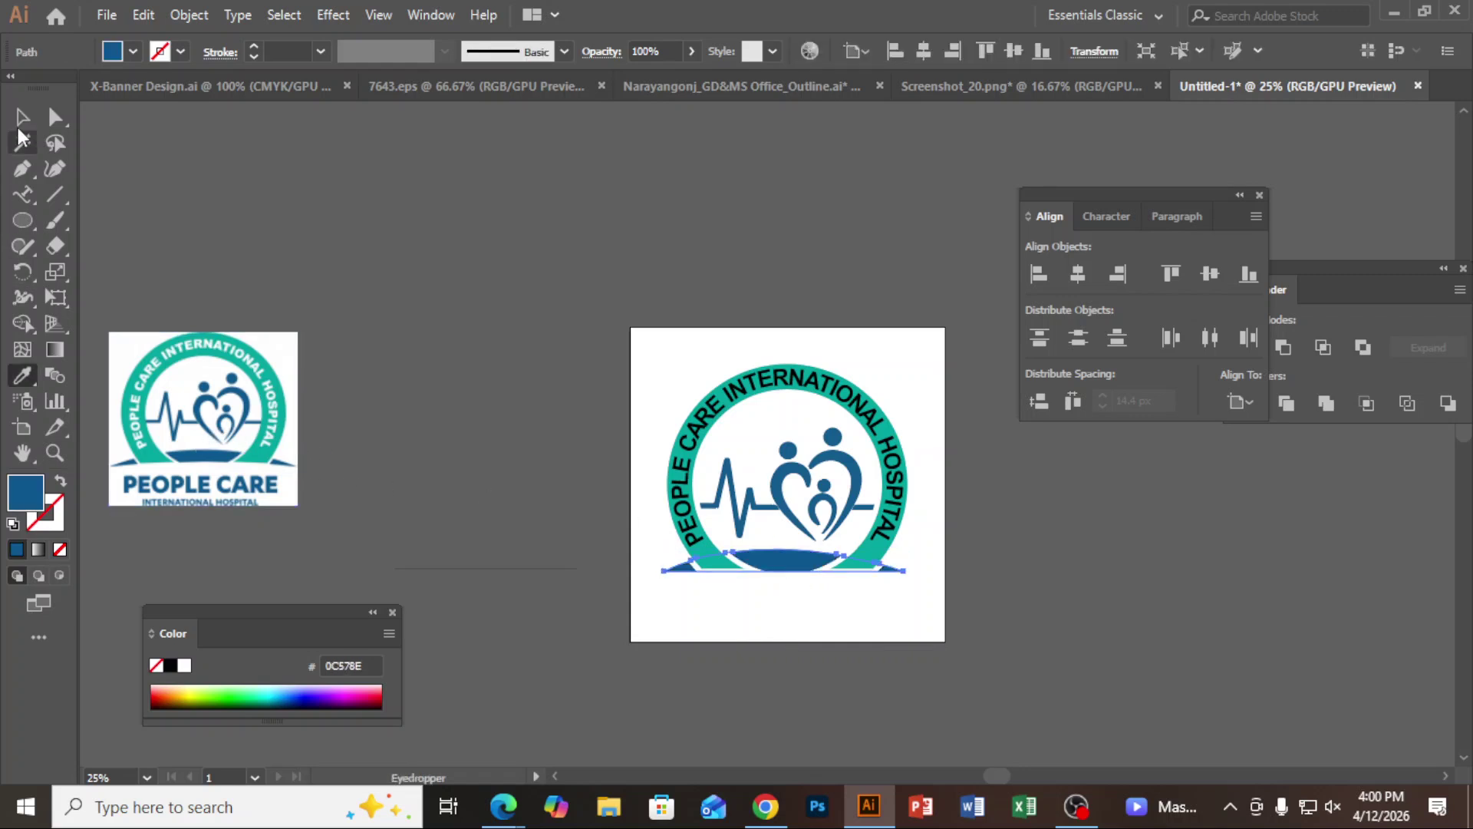
key(v)
click(348, 232)
scroll(814, 654, up, 3)
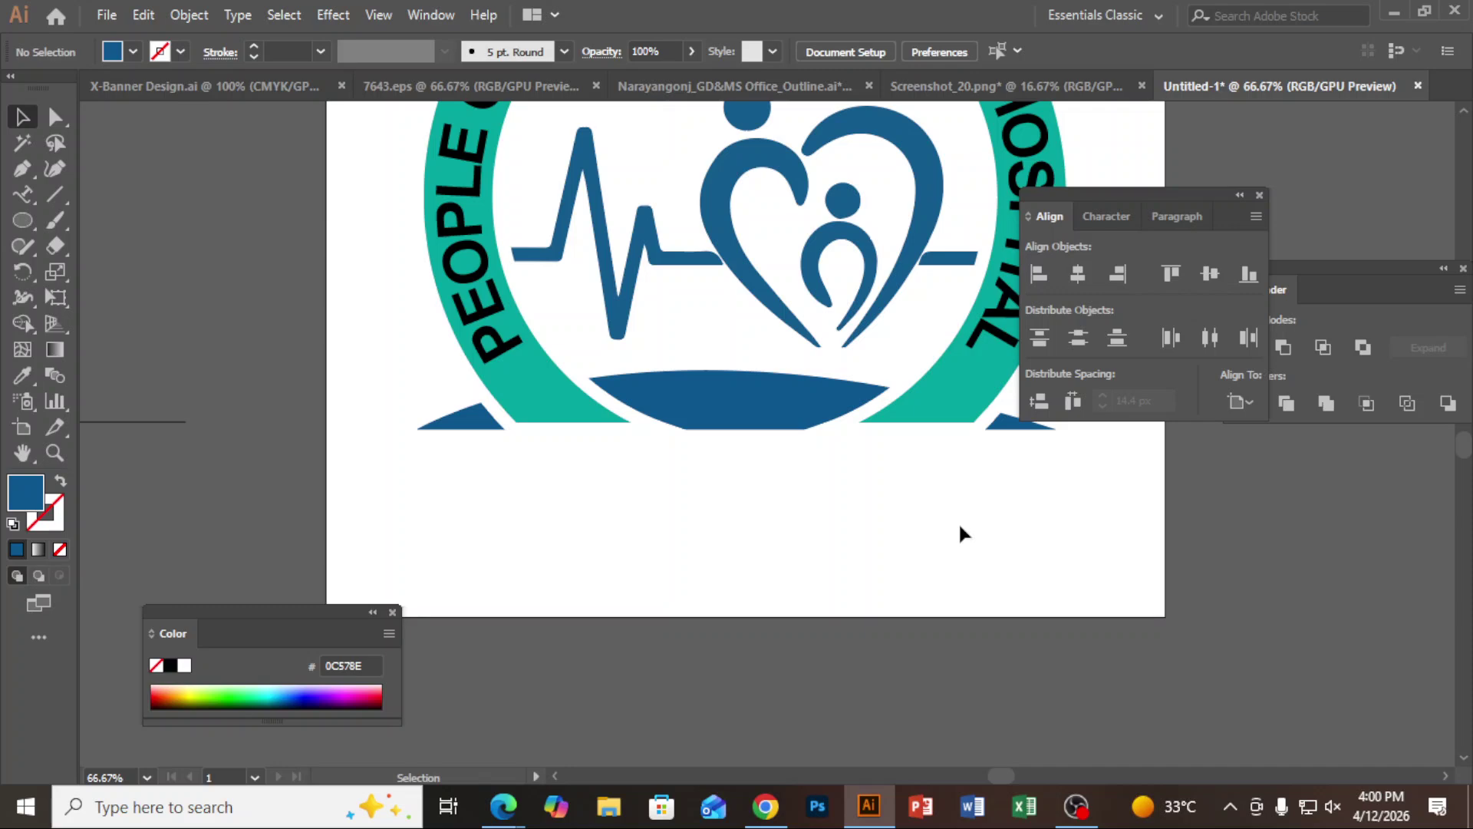
click(1076, 806)
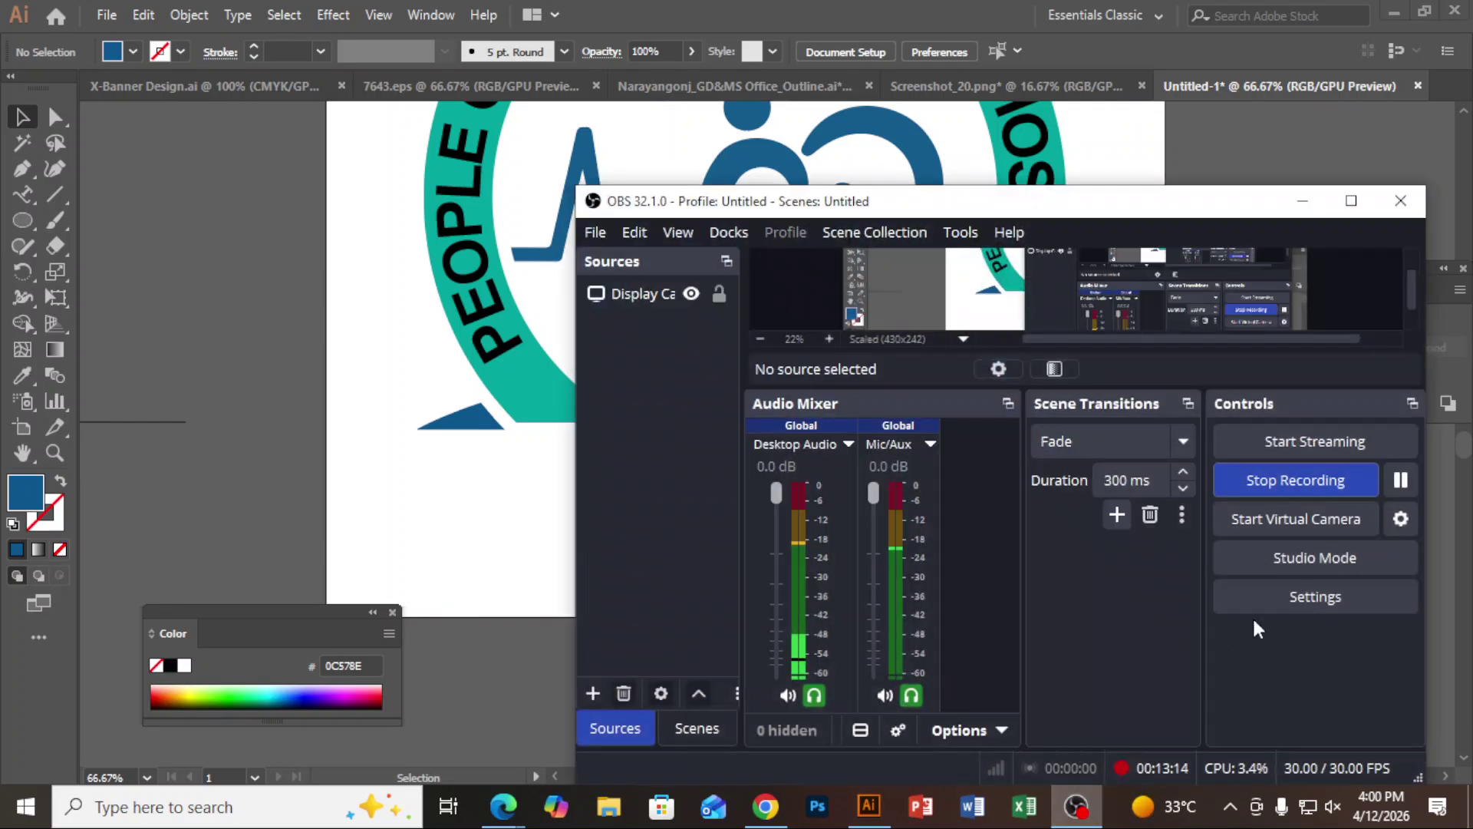